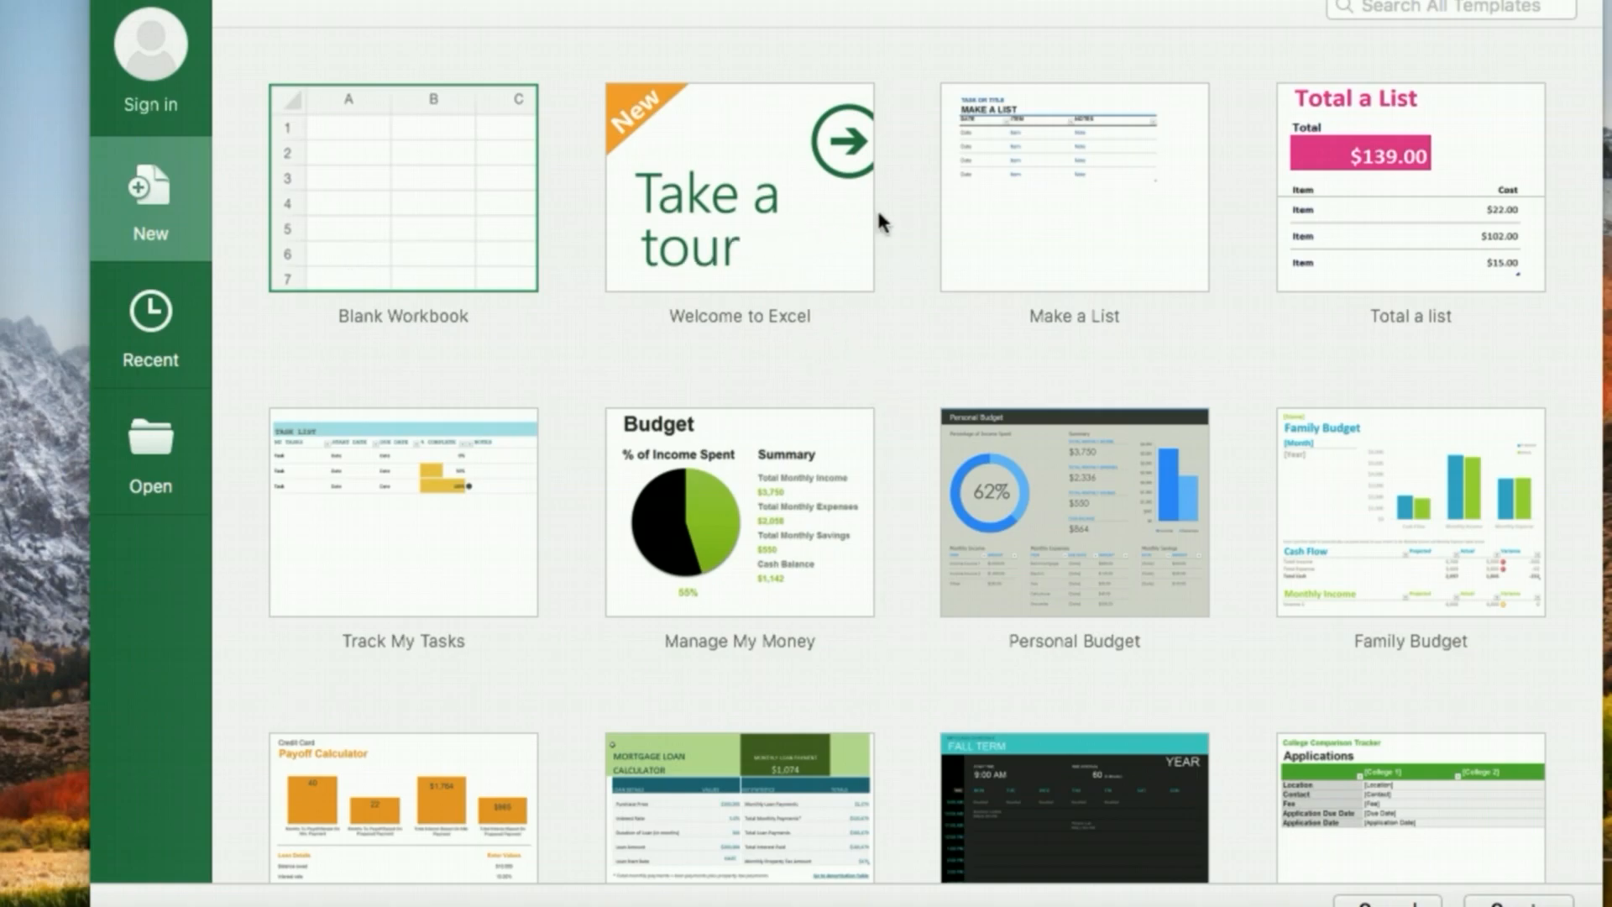
pyautogui.scroll(-5, 996, 504)
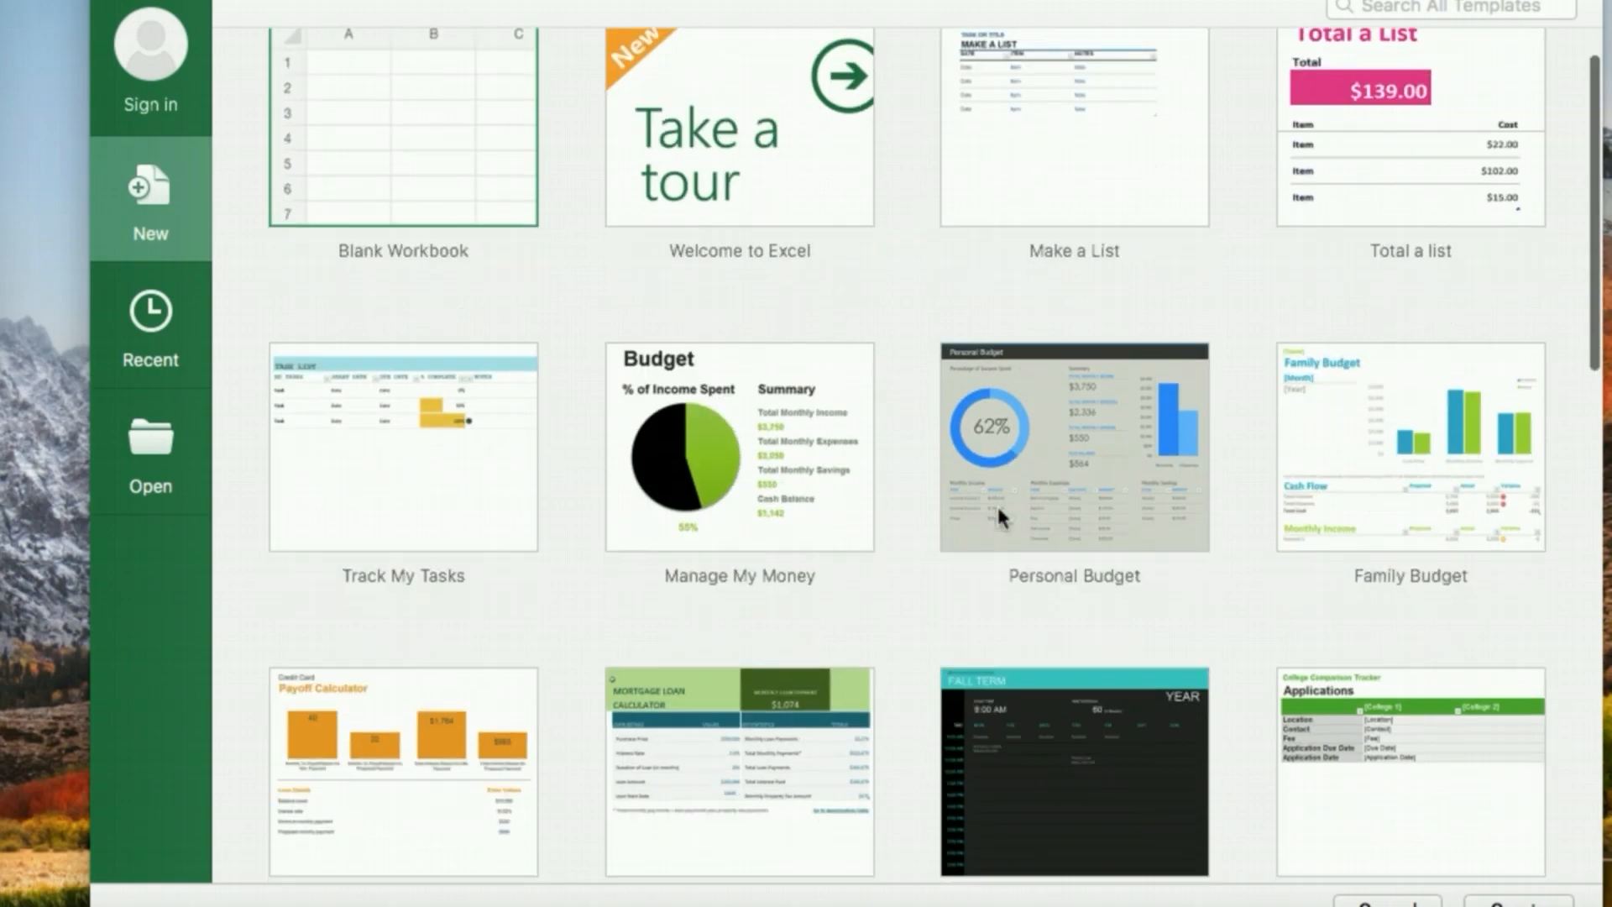
pyautogui.scroll(-9, 1002, 516)
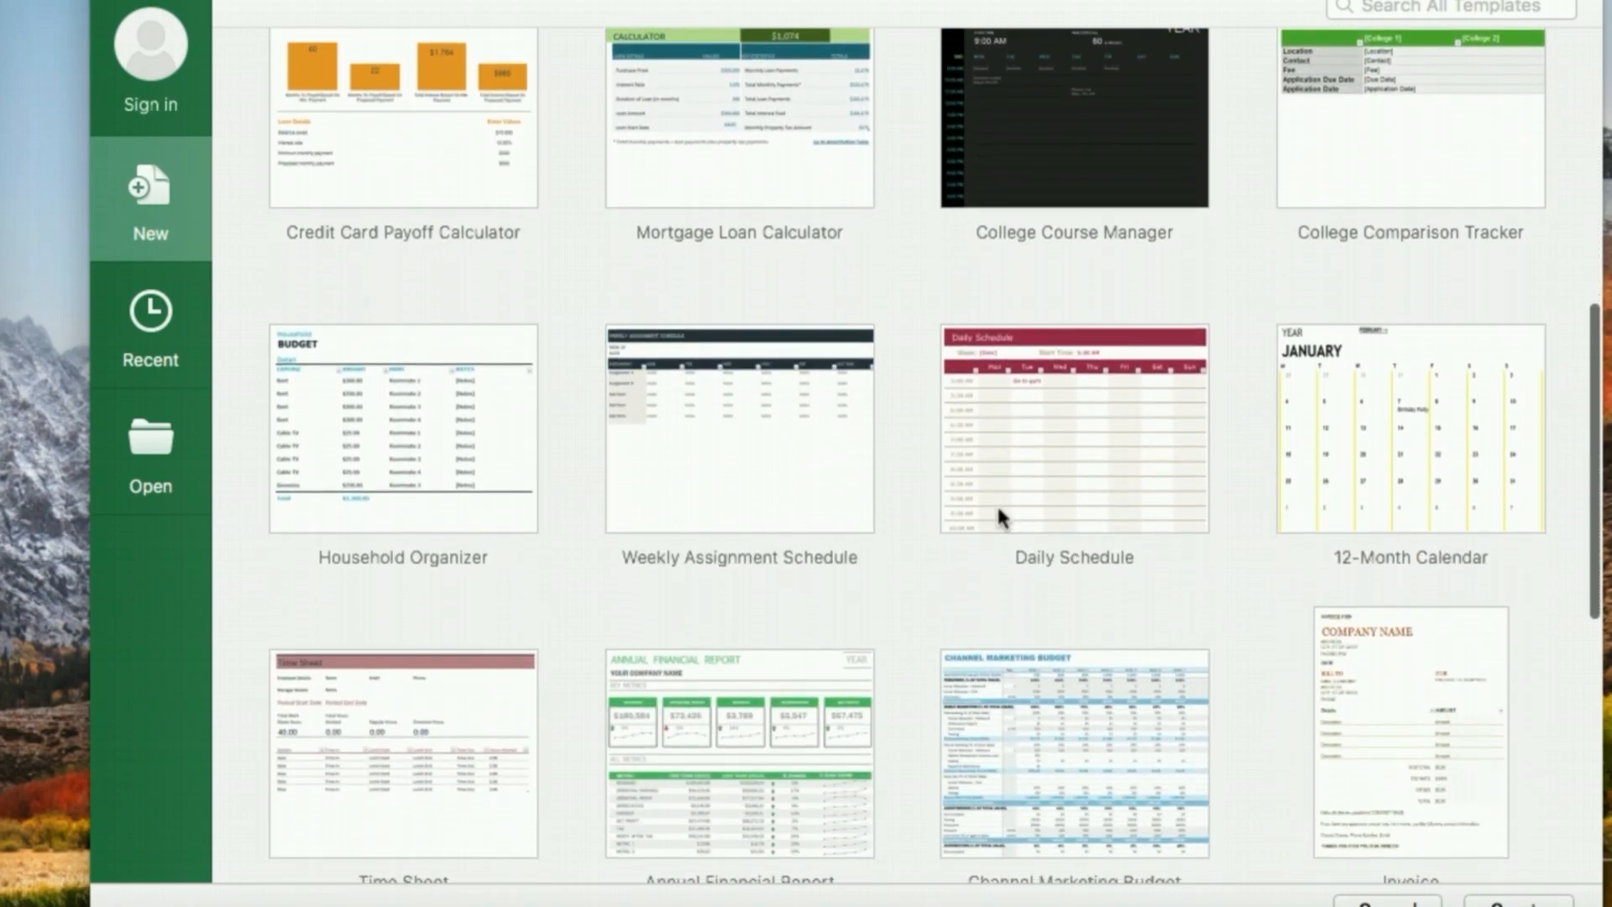
pyautogui.scroll(-4, 998, 513)
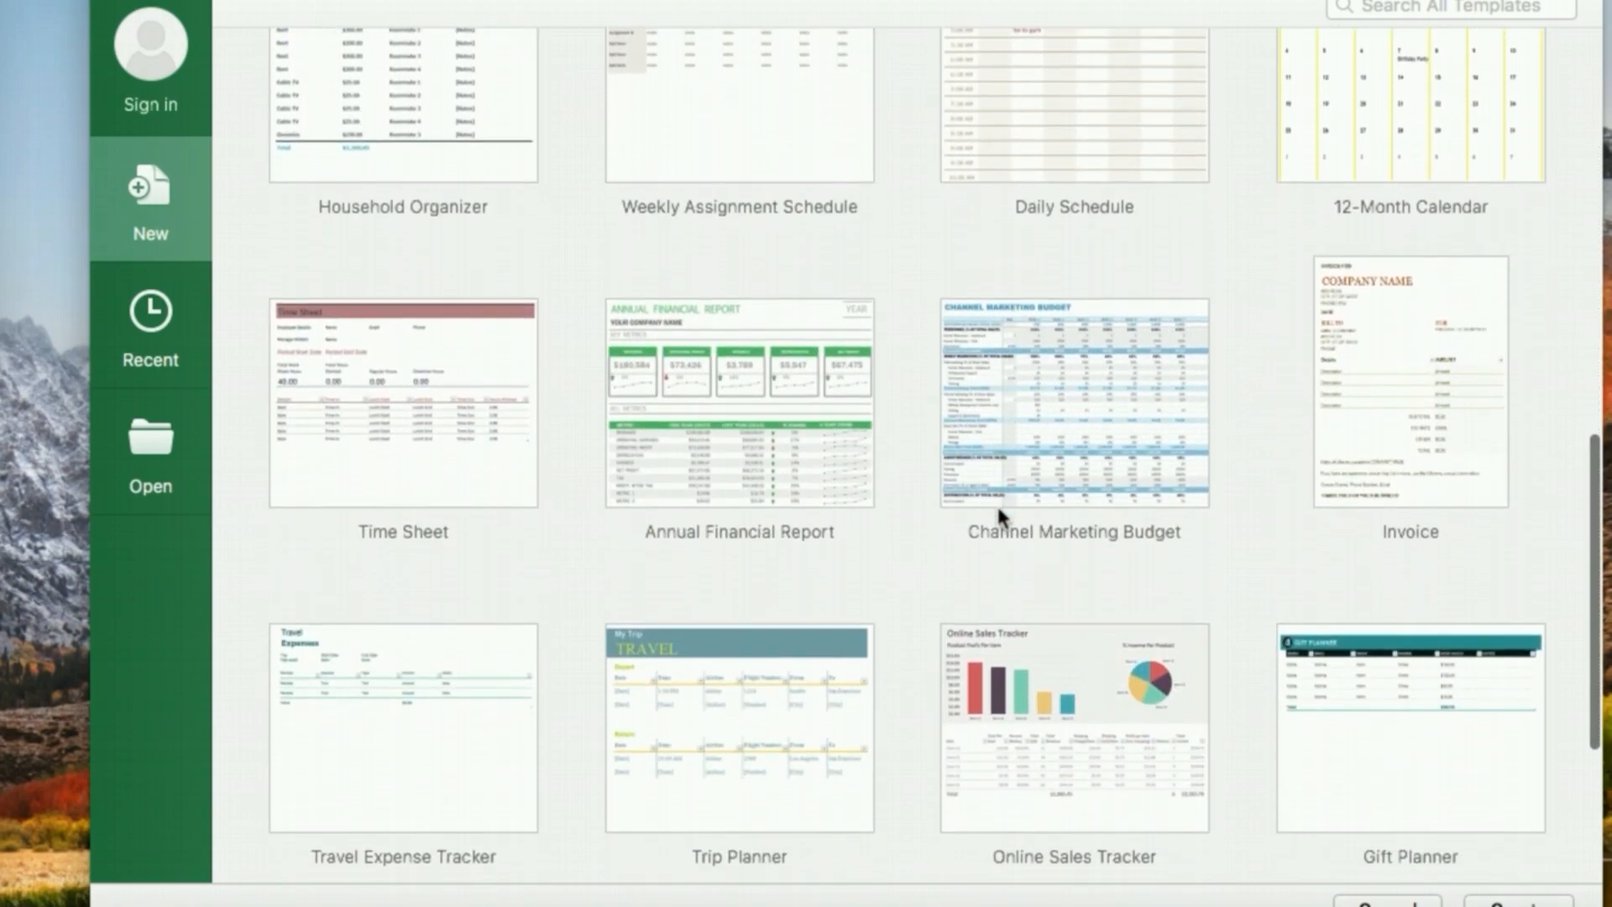
pyautogui.scroll(4, 998, 514)
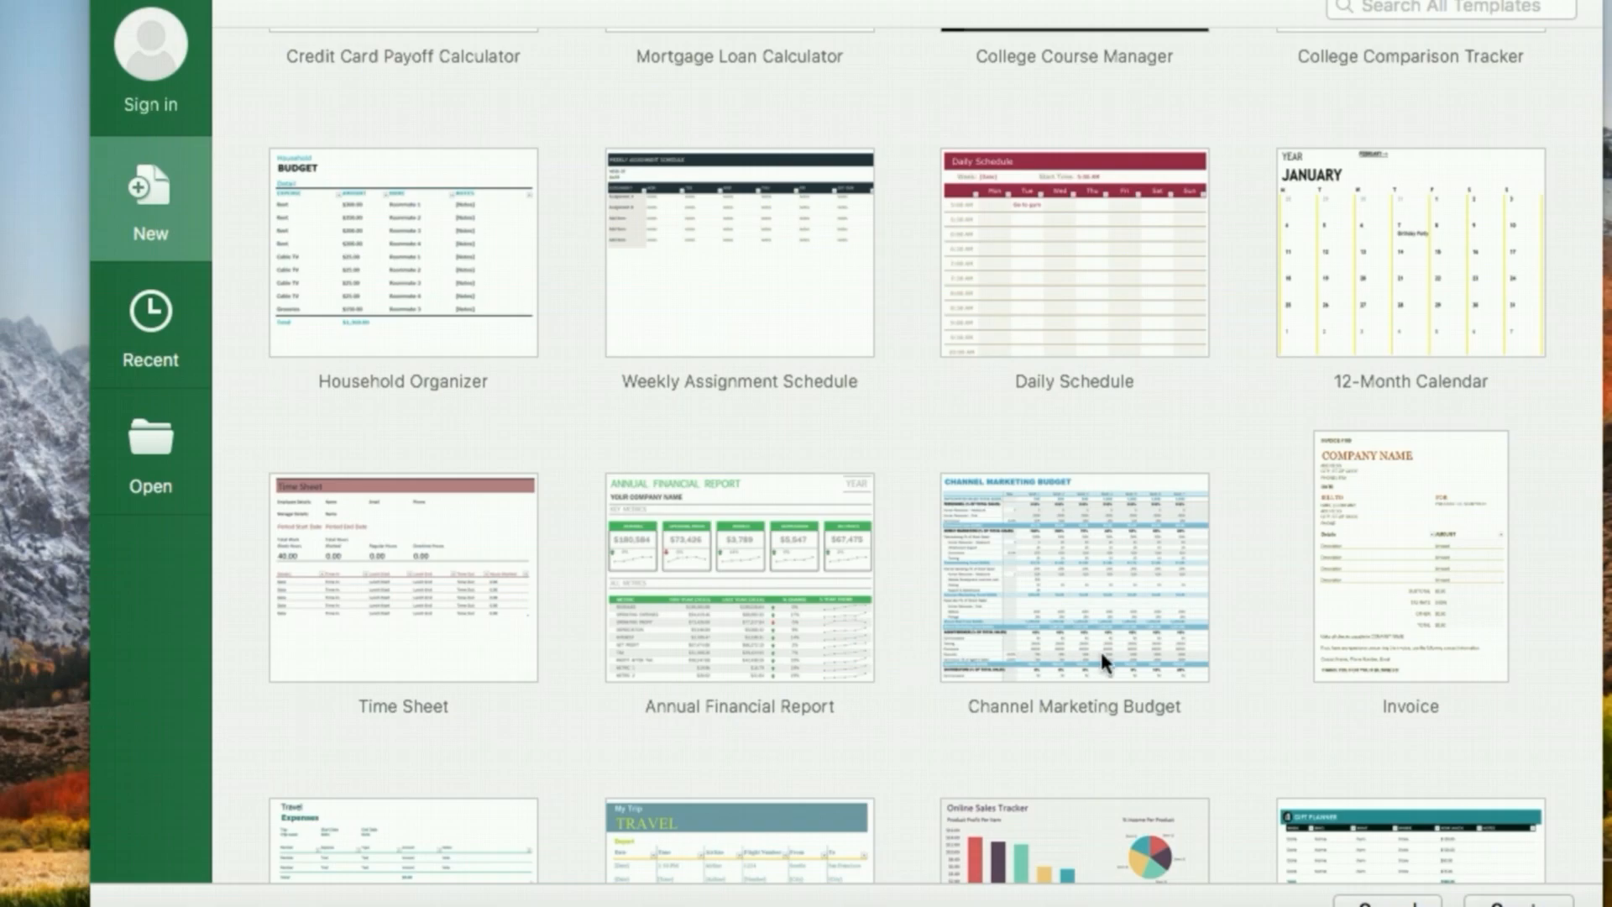
pyautogui.scroll(-3, 1099, 648)
pyautogui.scroll(6, 1100, 648)
pyautogui.scroll(2, 1102, 657)
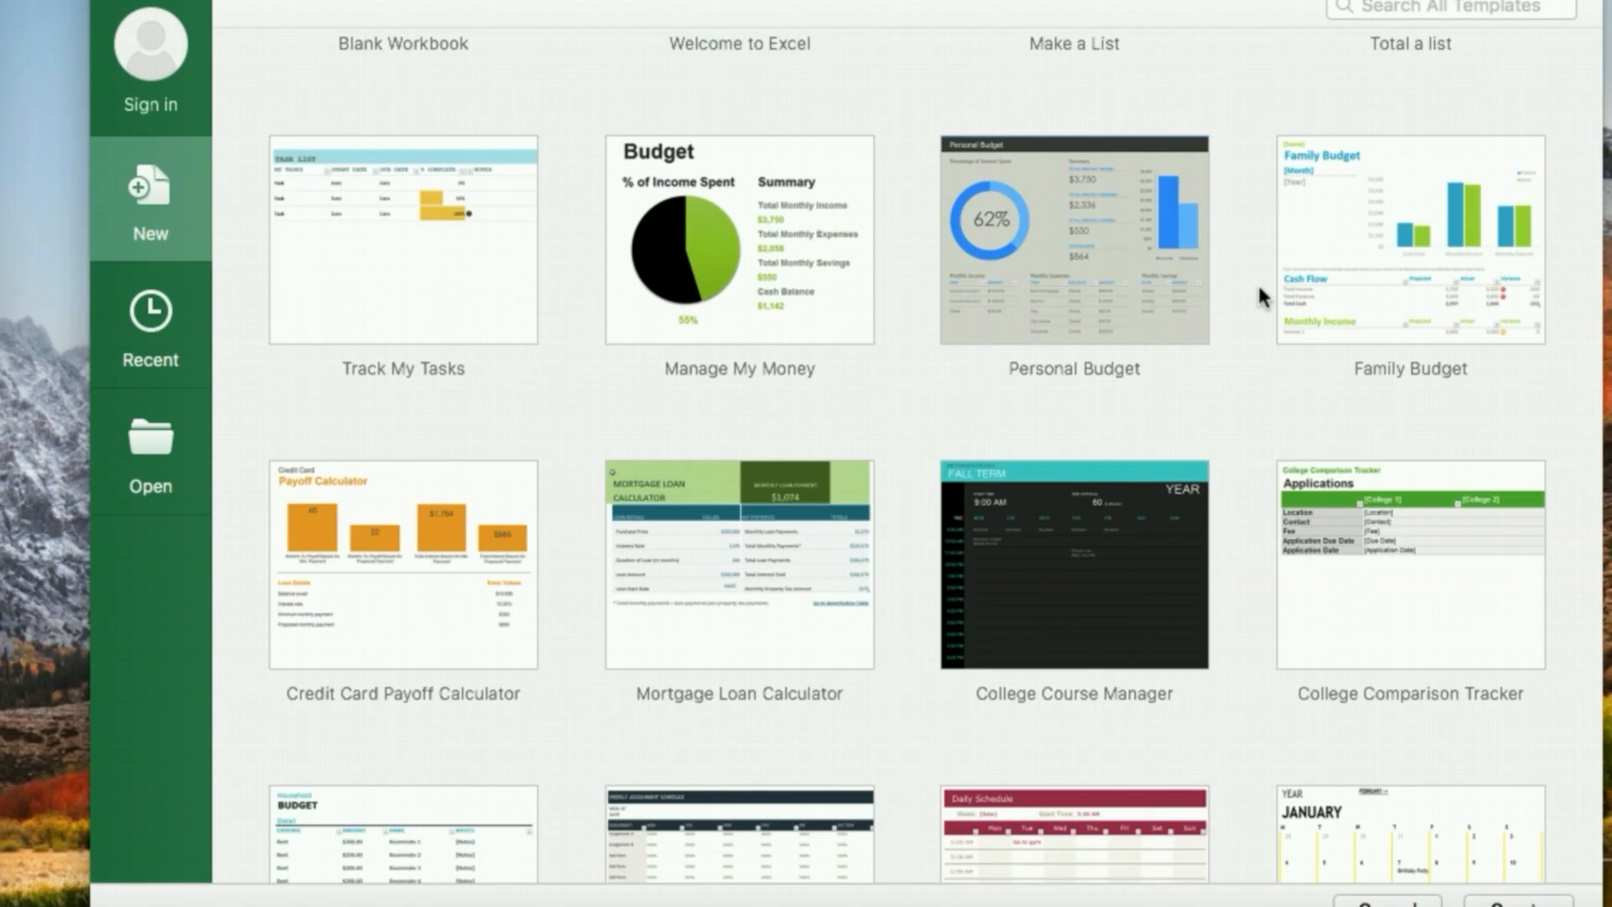
pyautogui.scroll(3, 1258, 289)
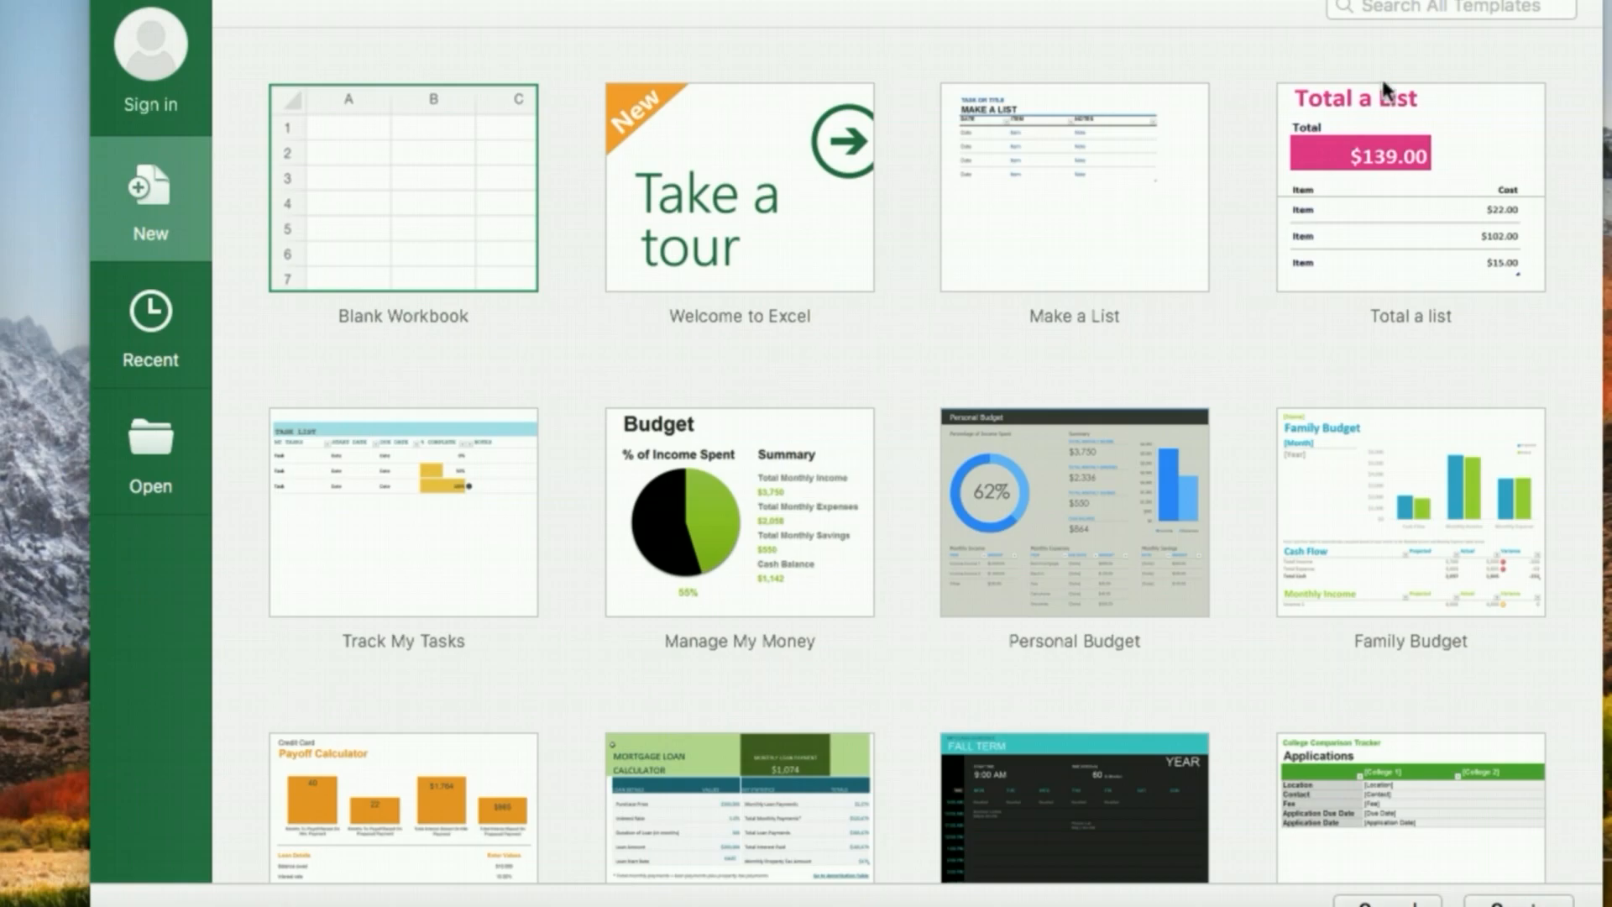
pyautogui.click(1436, 10)
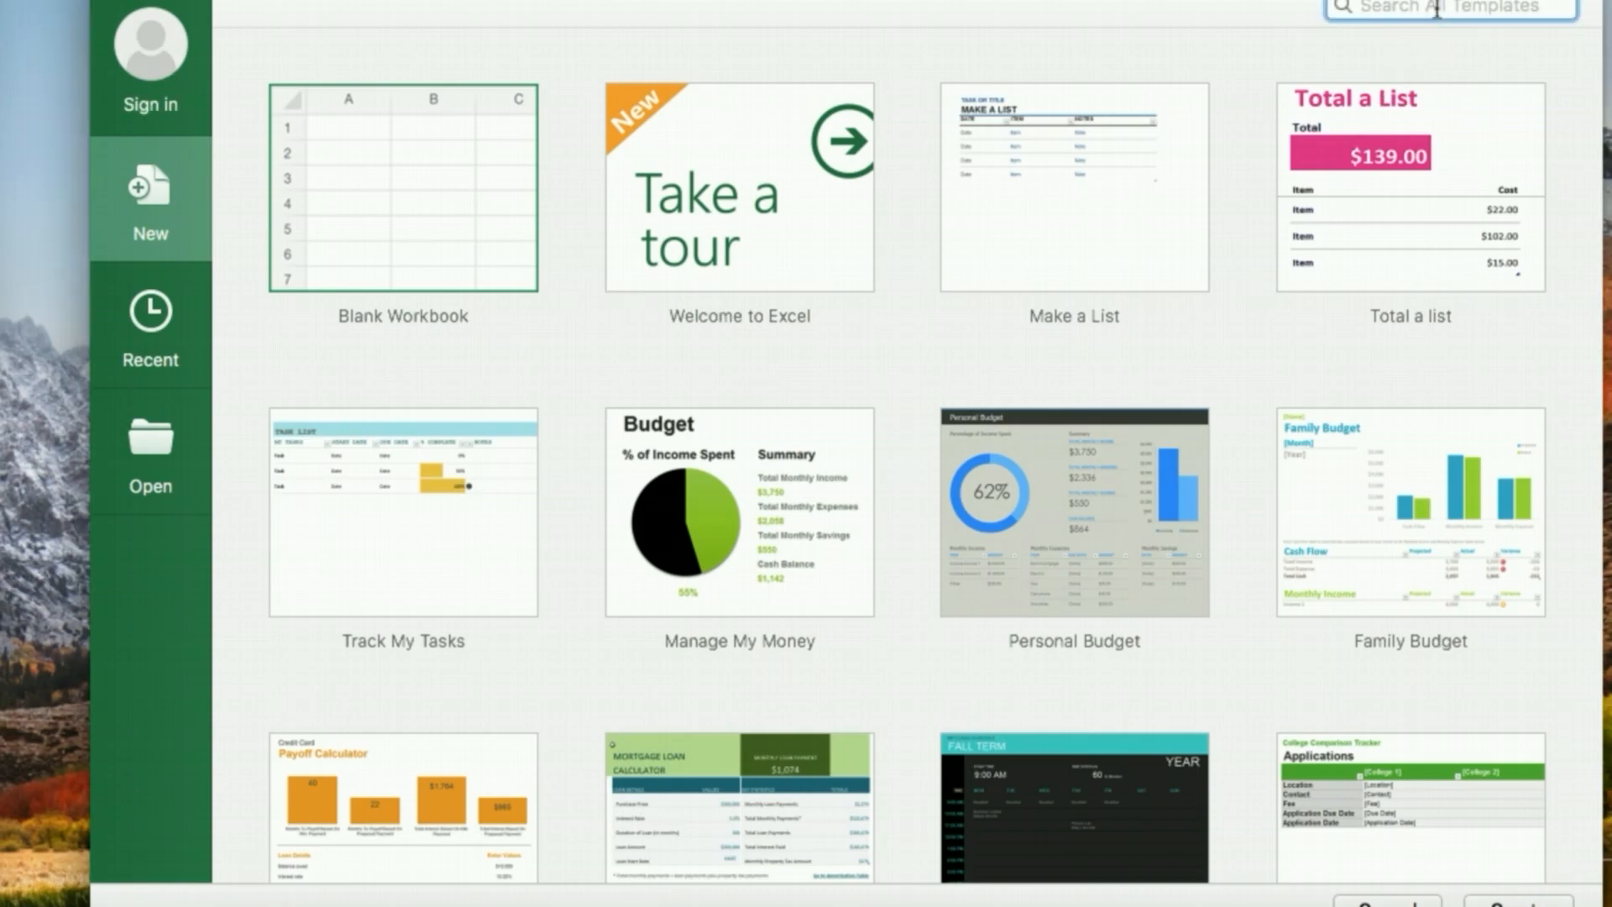
pyautogui.write('report')
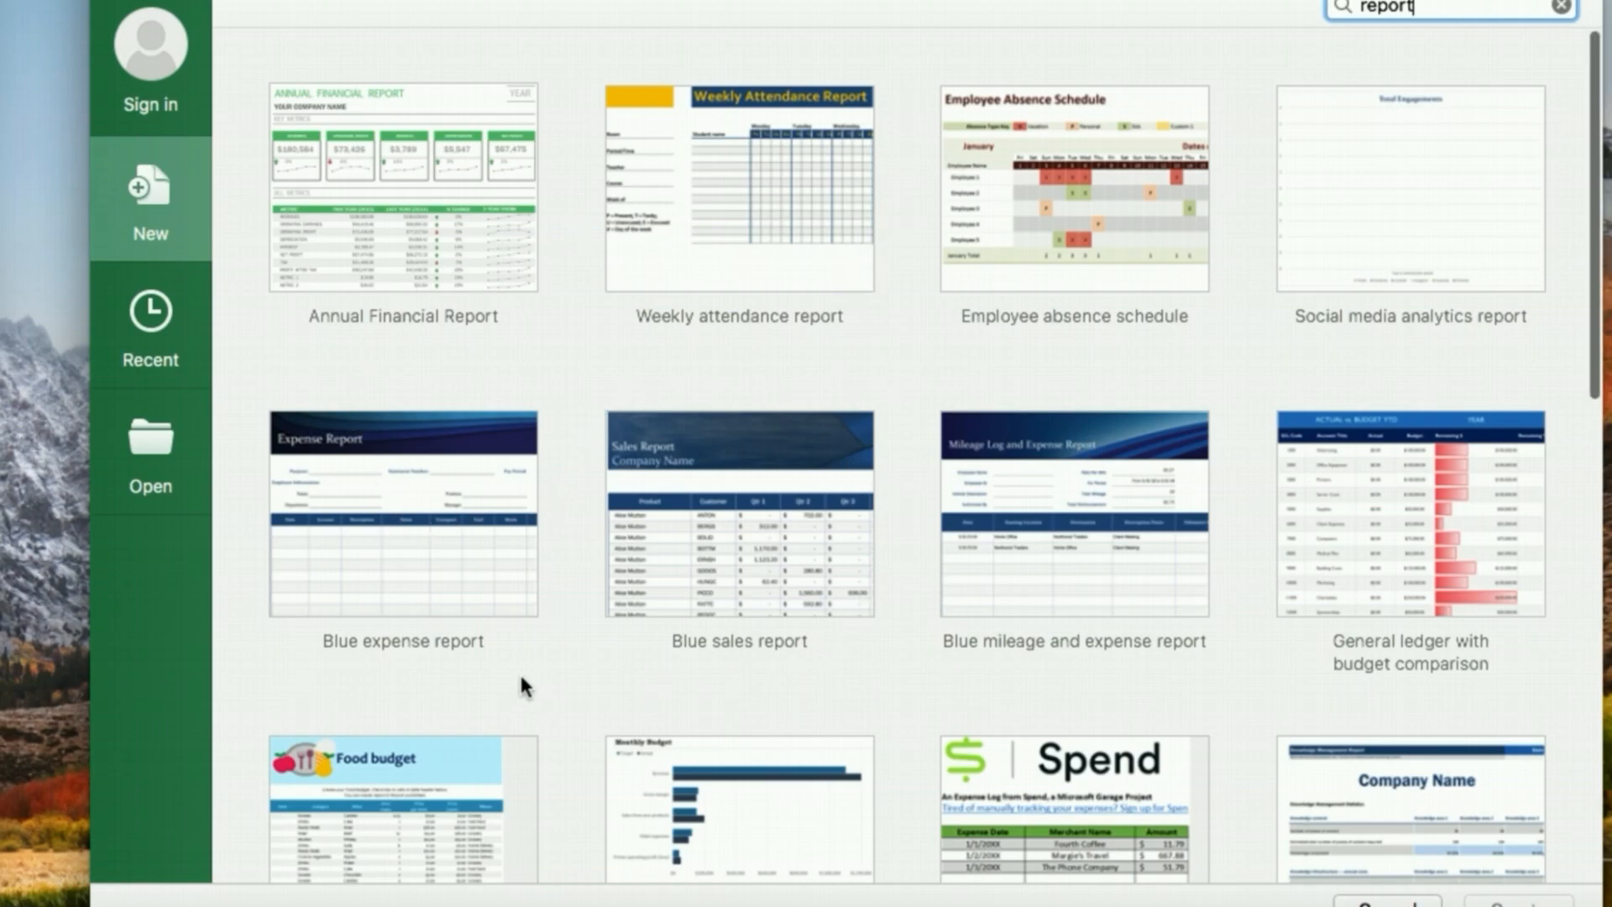
pyautogui.scroll(-5, 521, 676)
pyautogui.scroll(-10, 527, 672)
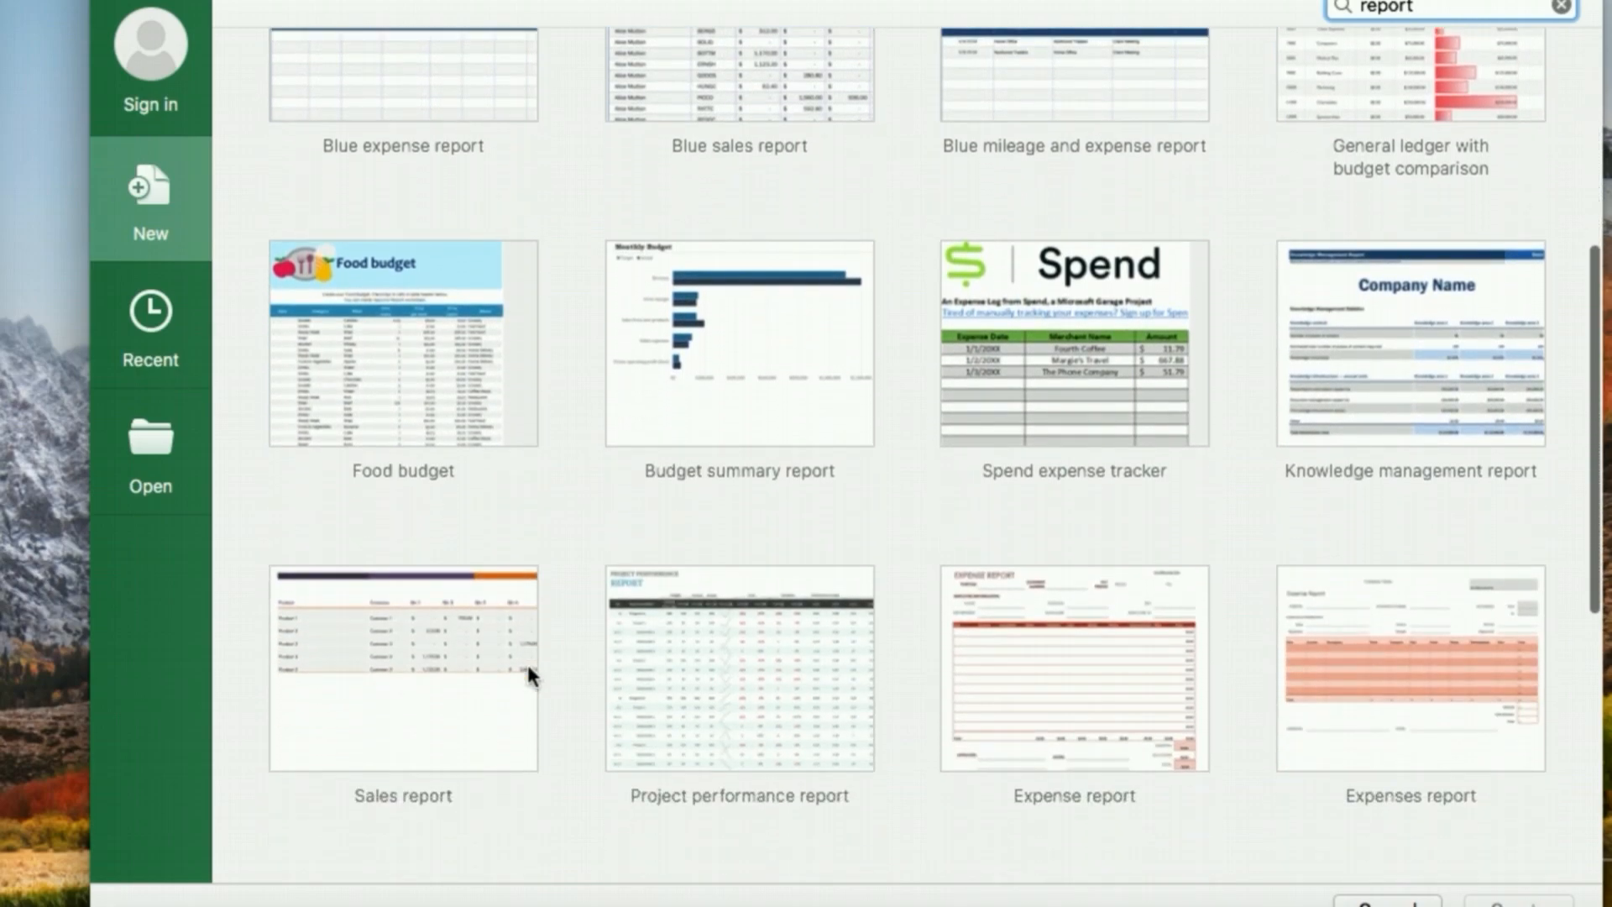
pyautogui.scroll(15, 527, 662)
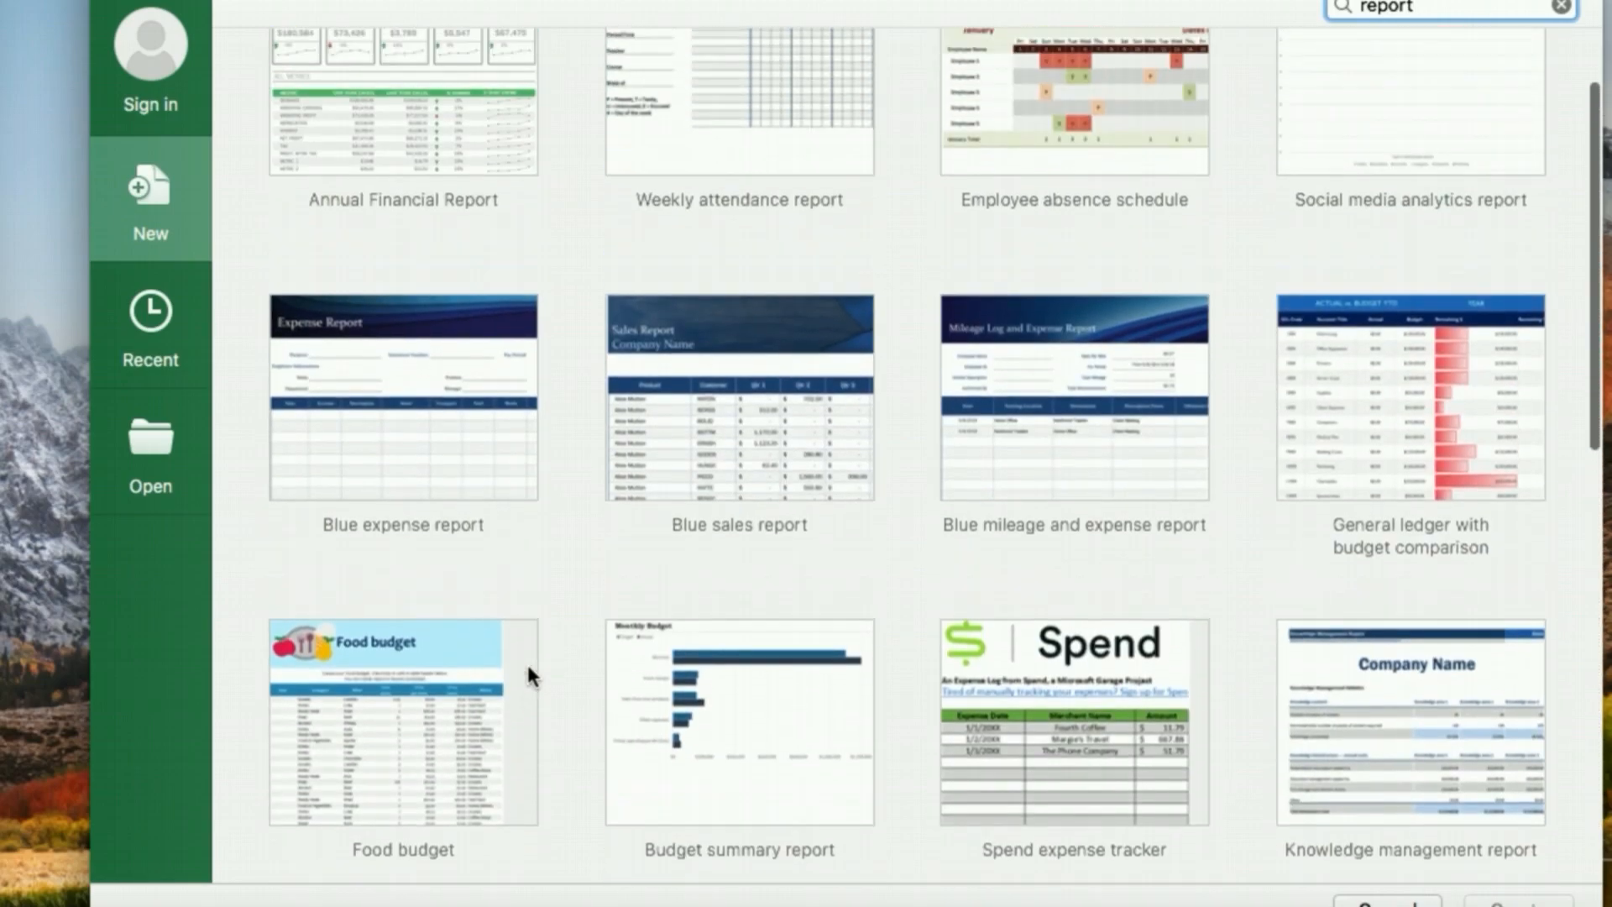
pyautogui.click(1563, 4)
pyautogui.click(1563, 7)
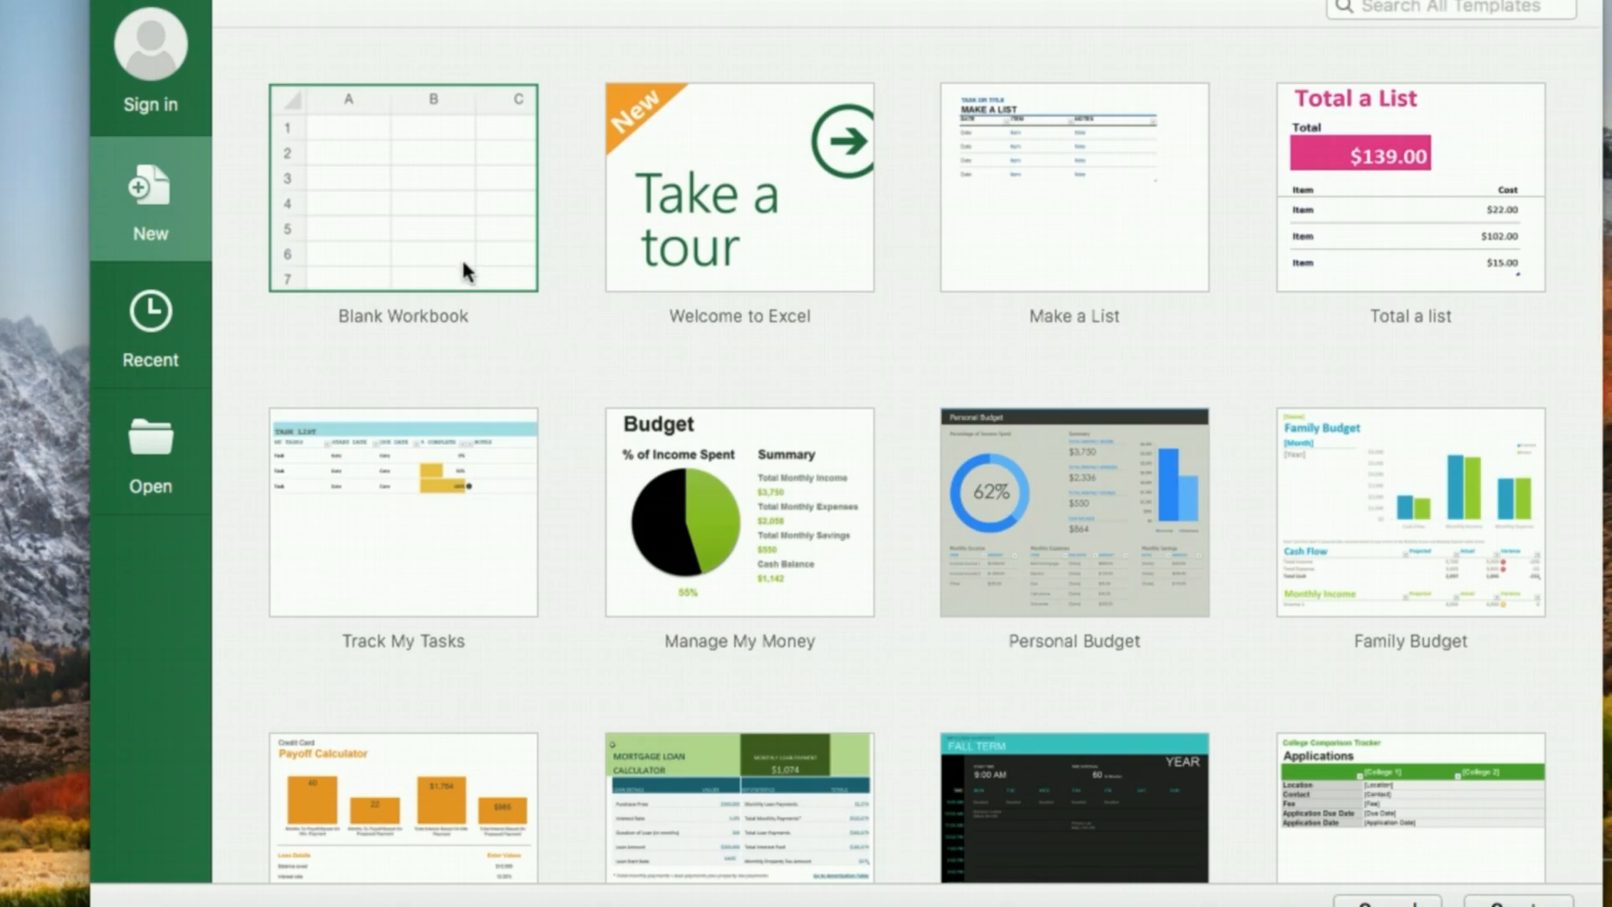
# Create a new workbook from the Blank Workbook template
pyautogui.click(405, 234)
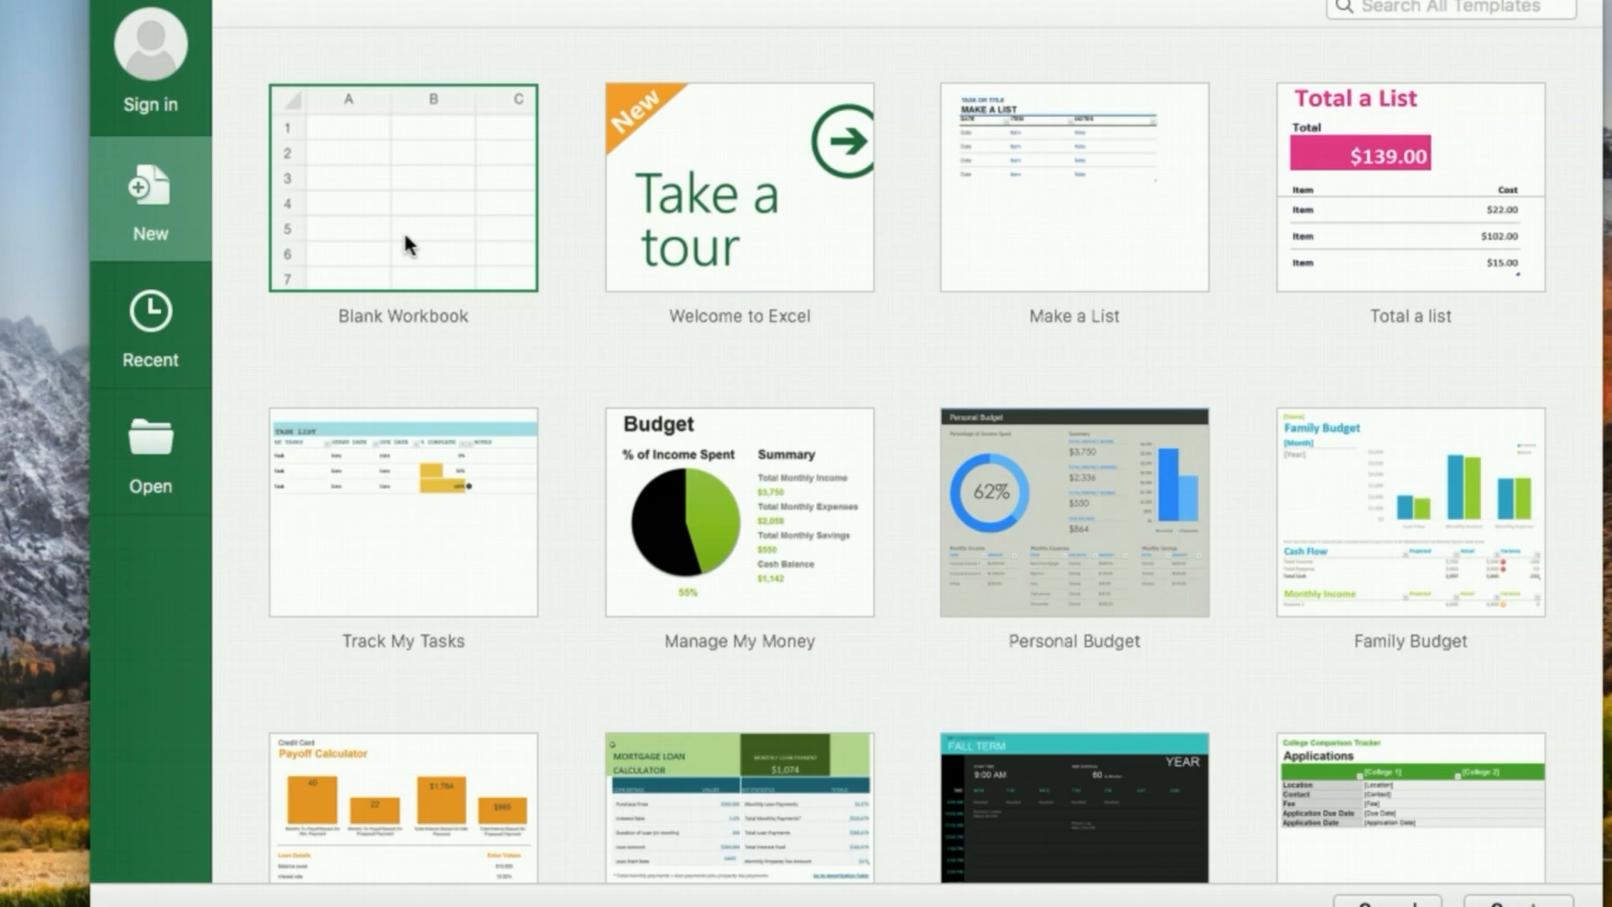
pyautogui.doubleClick(382, 186)
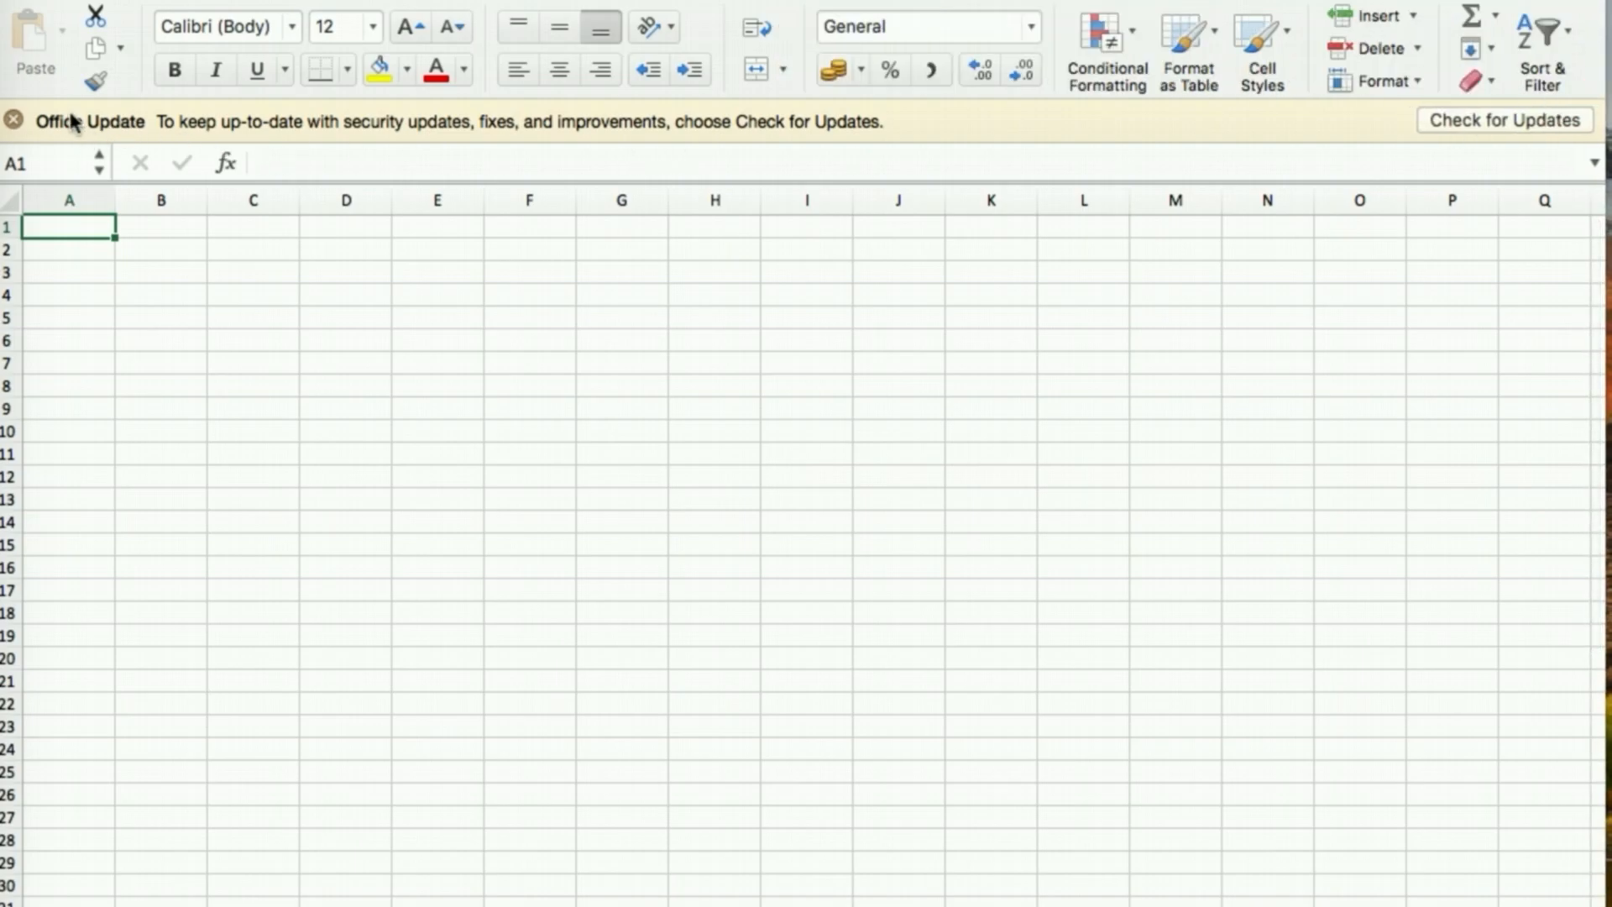
# Close the Office update notice and browse the Insert, Page Layout, Formulas and Data tabs
pyautogui.click(15, 121)
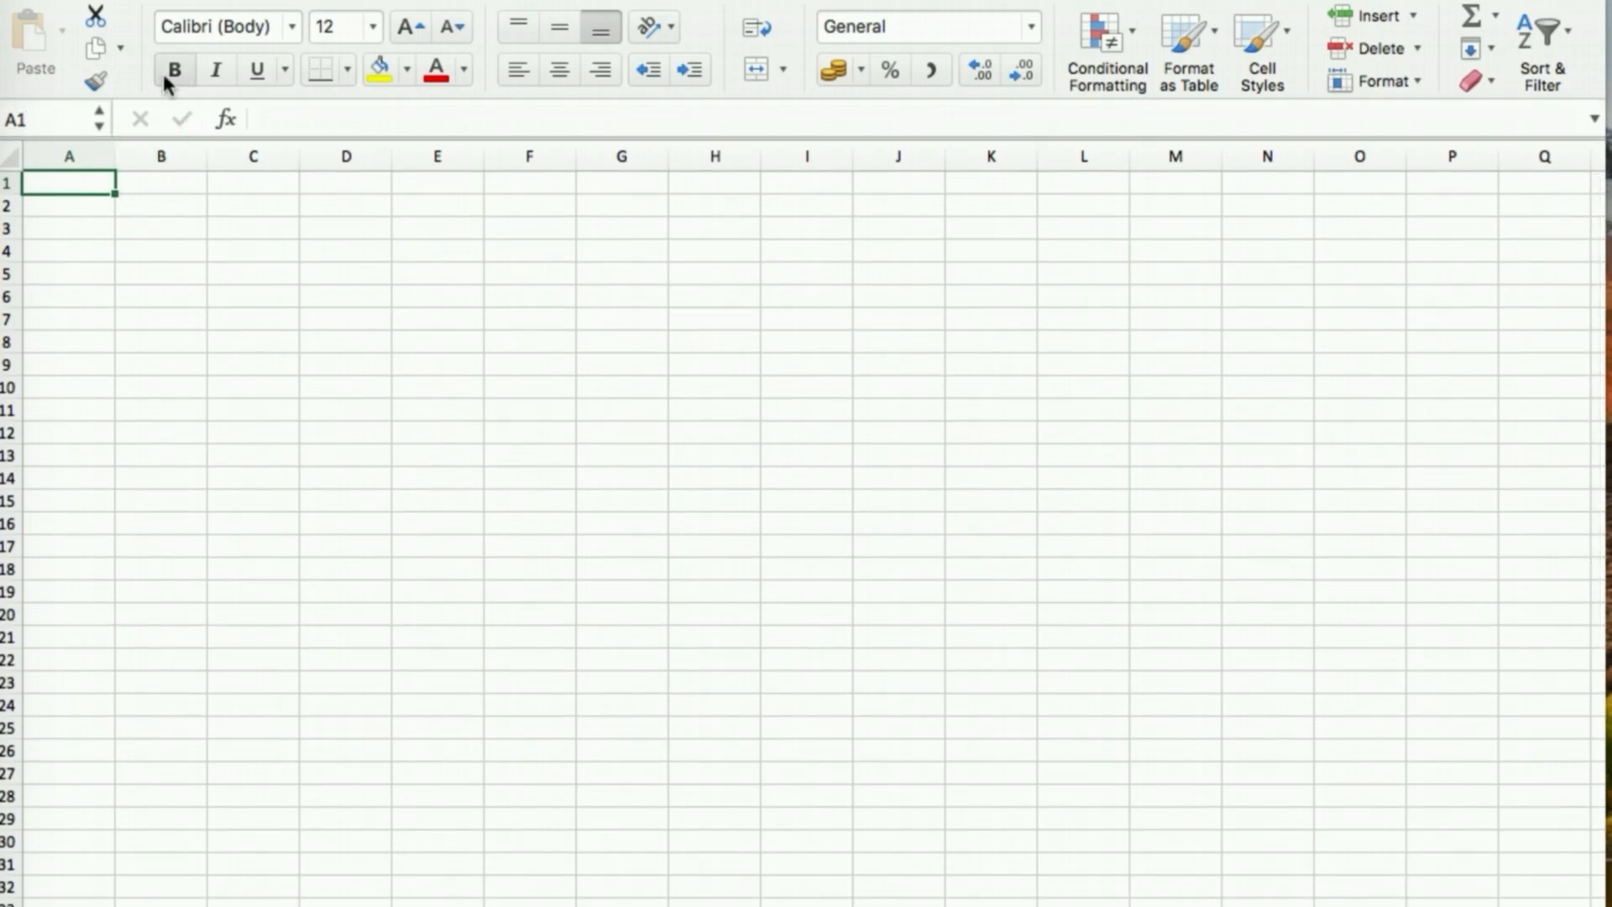
pyautogui.click(130, 1)
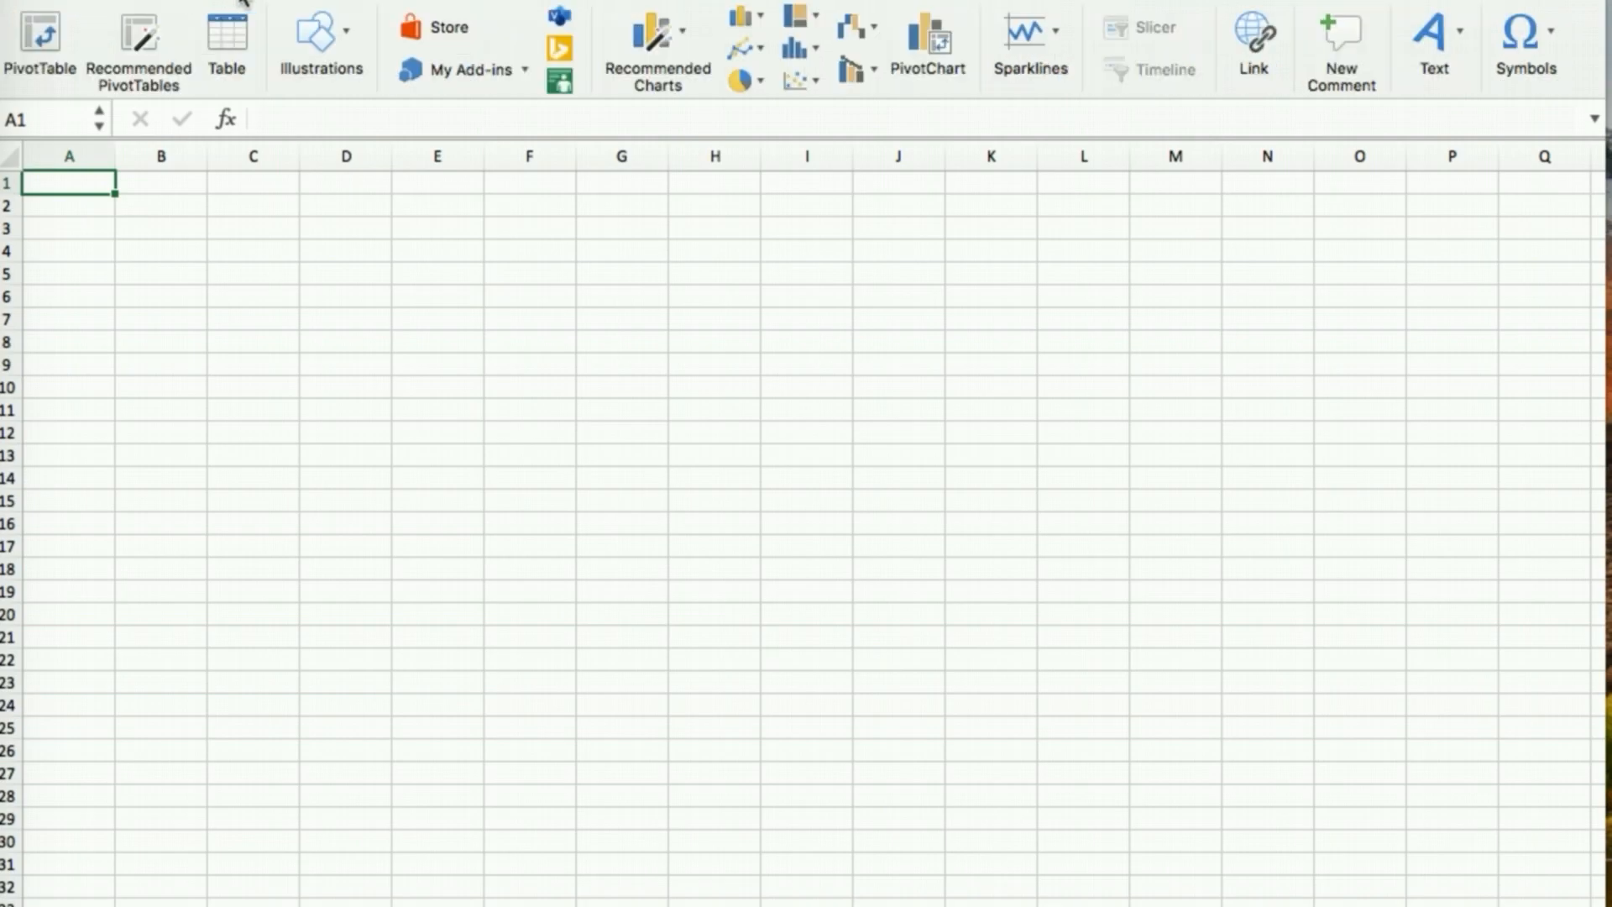
pyautogui.click(298, 1)
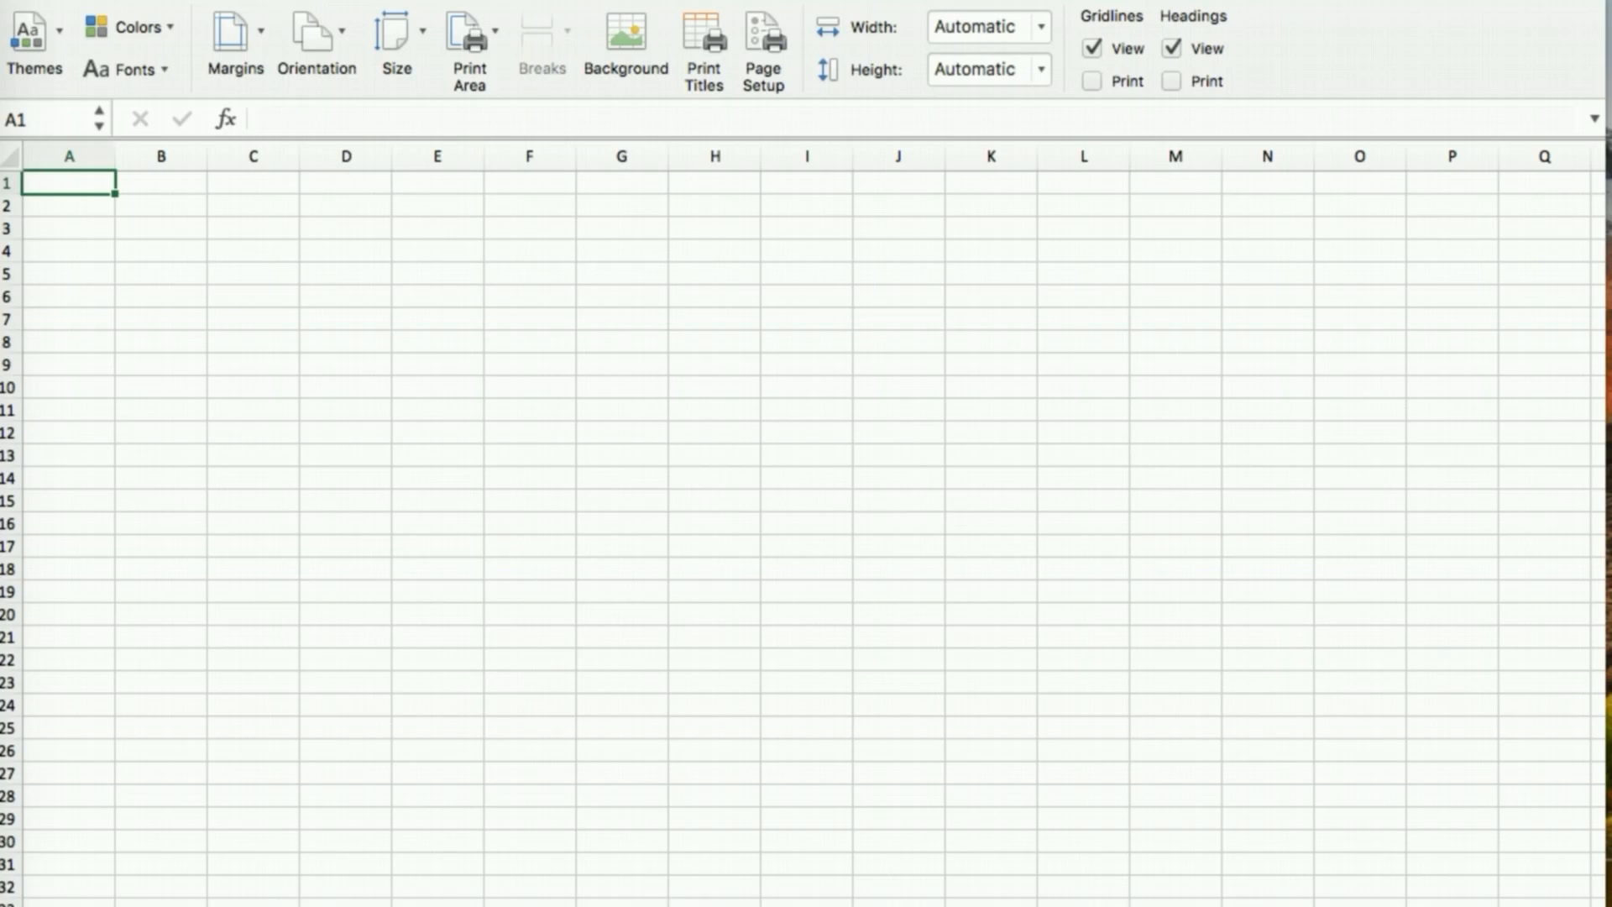
pyautogui.click(336, 2)
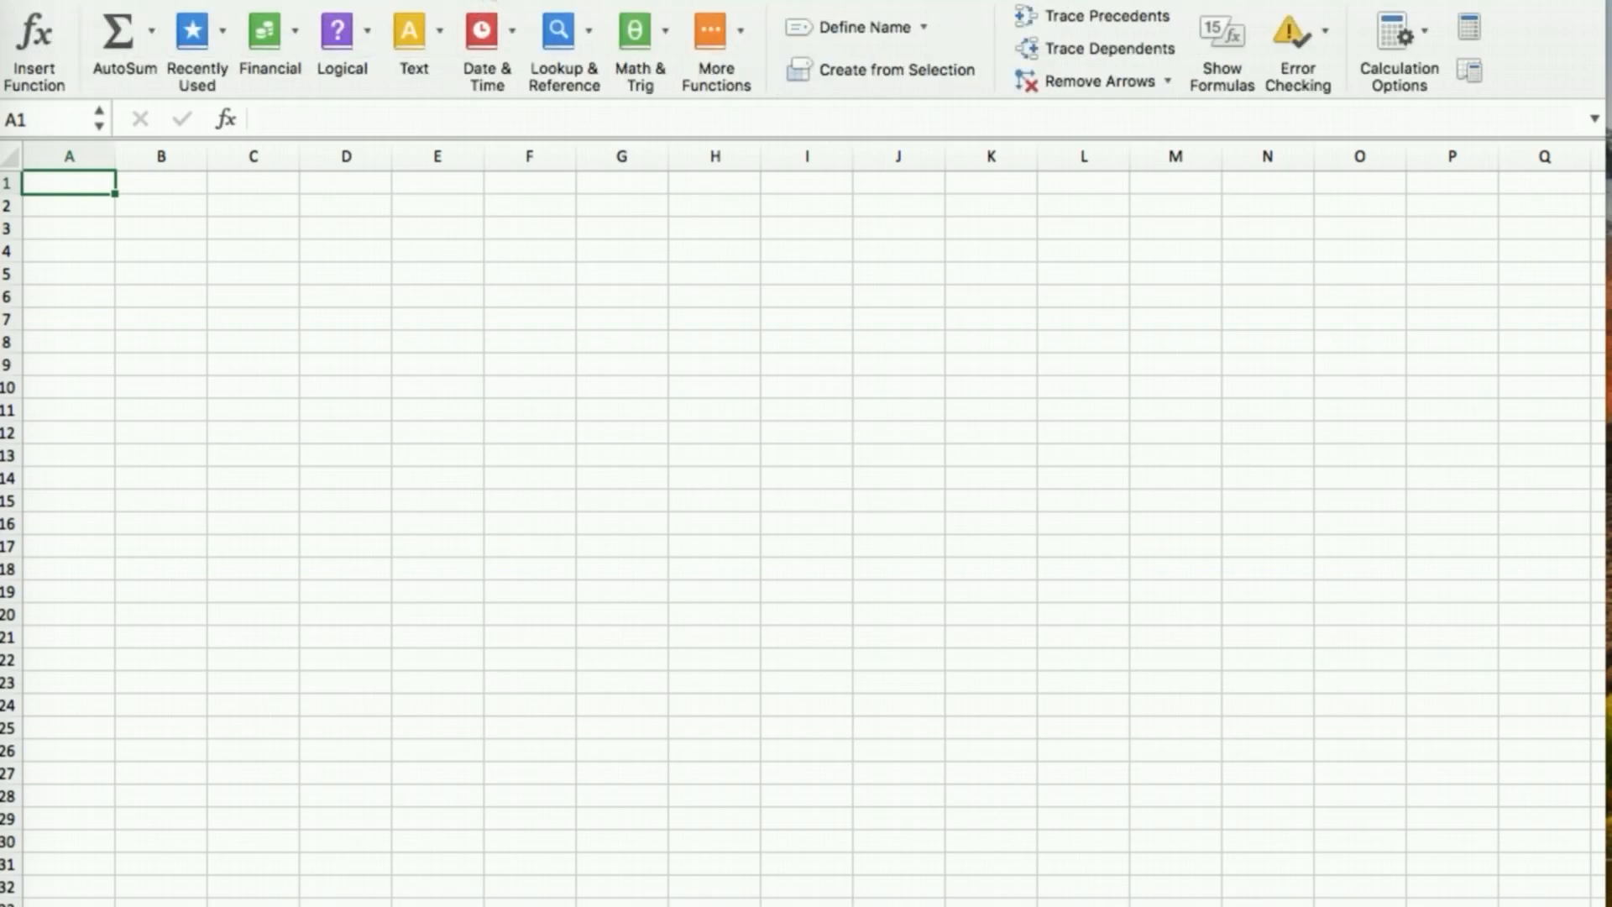
pyautogui.click(474, 1)
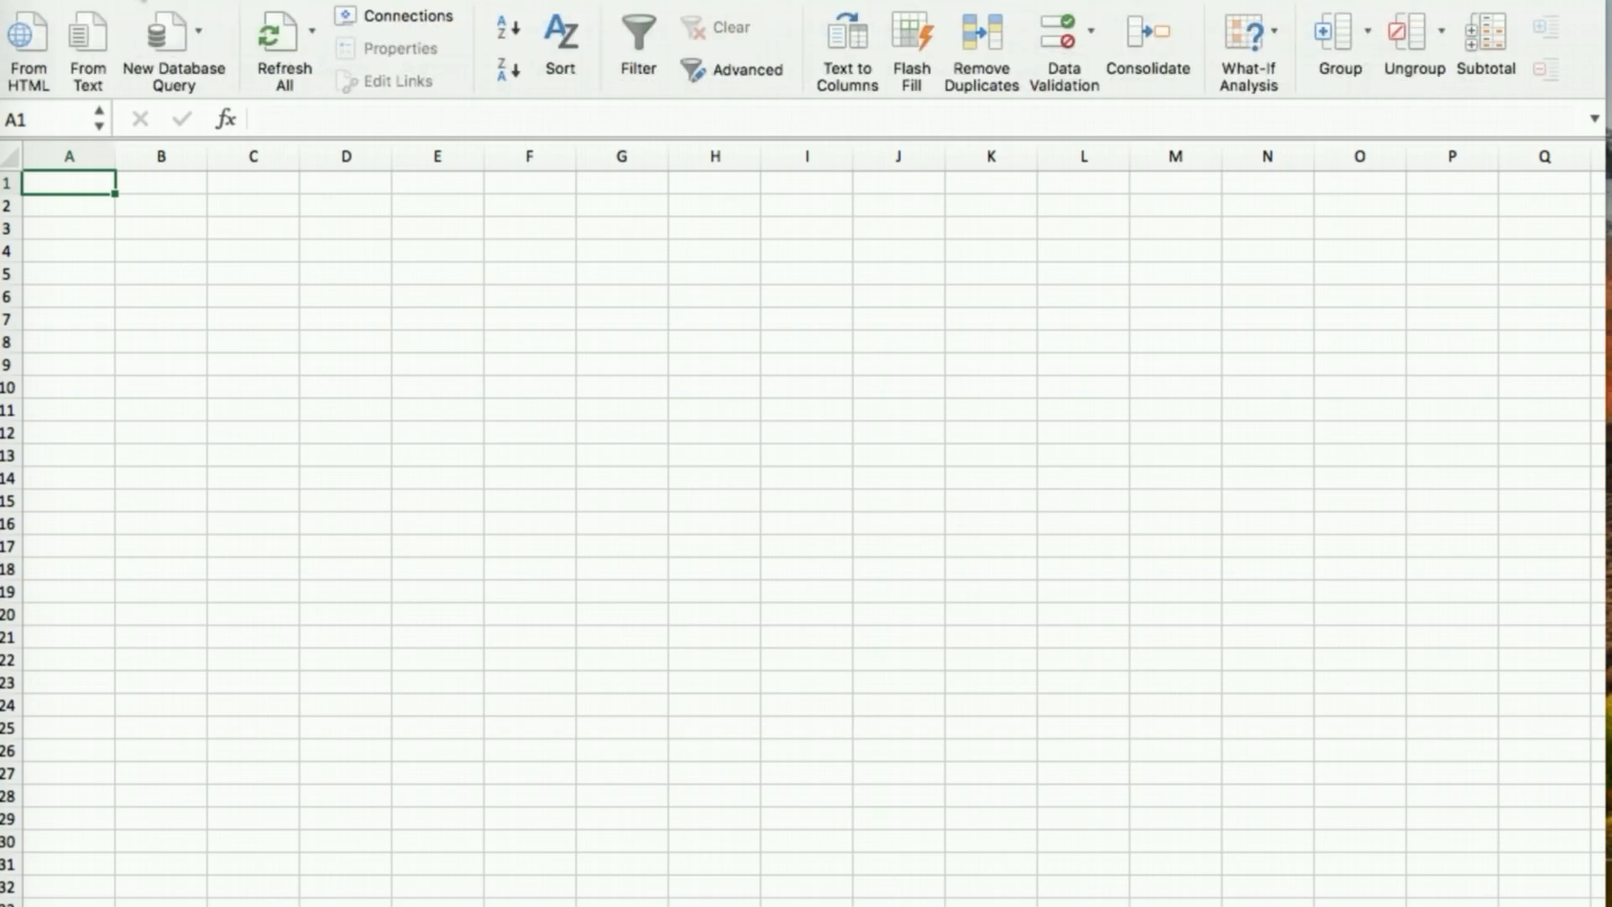
pyautogui.click(66, 2)
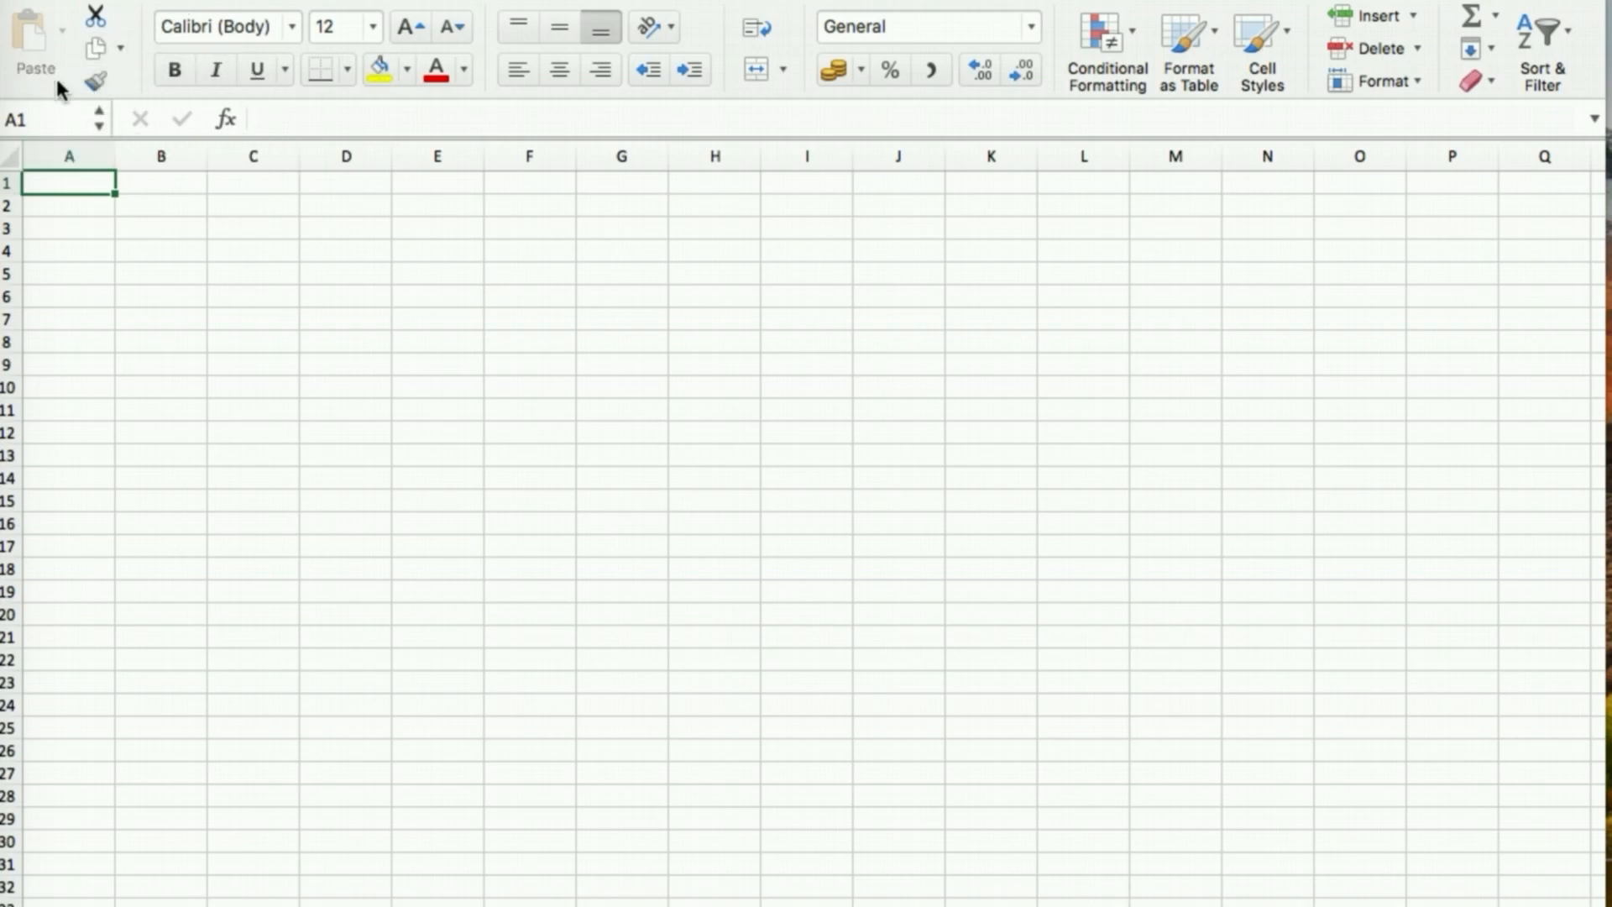
# Revisit the Insert and Page Layout commands, then return to Home
pyautogui.click(141, 2)
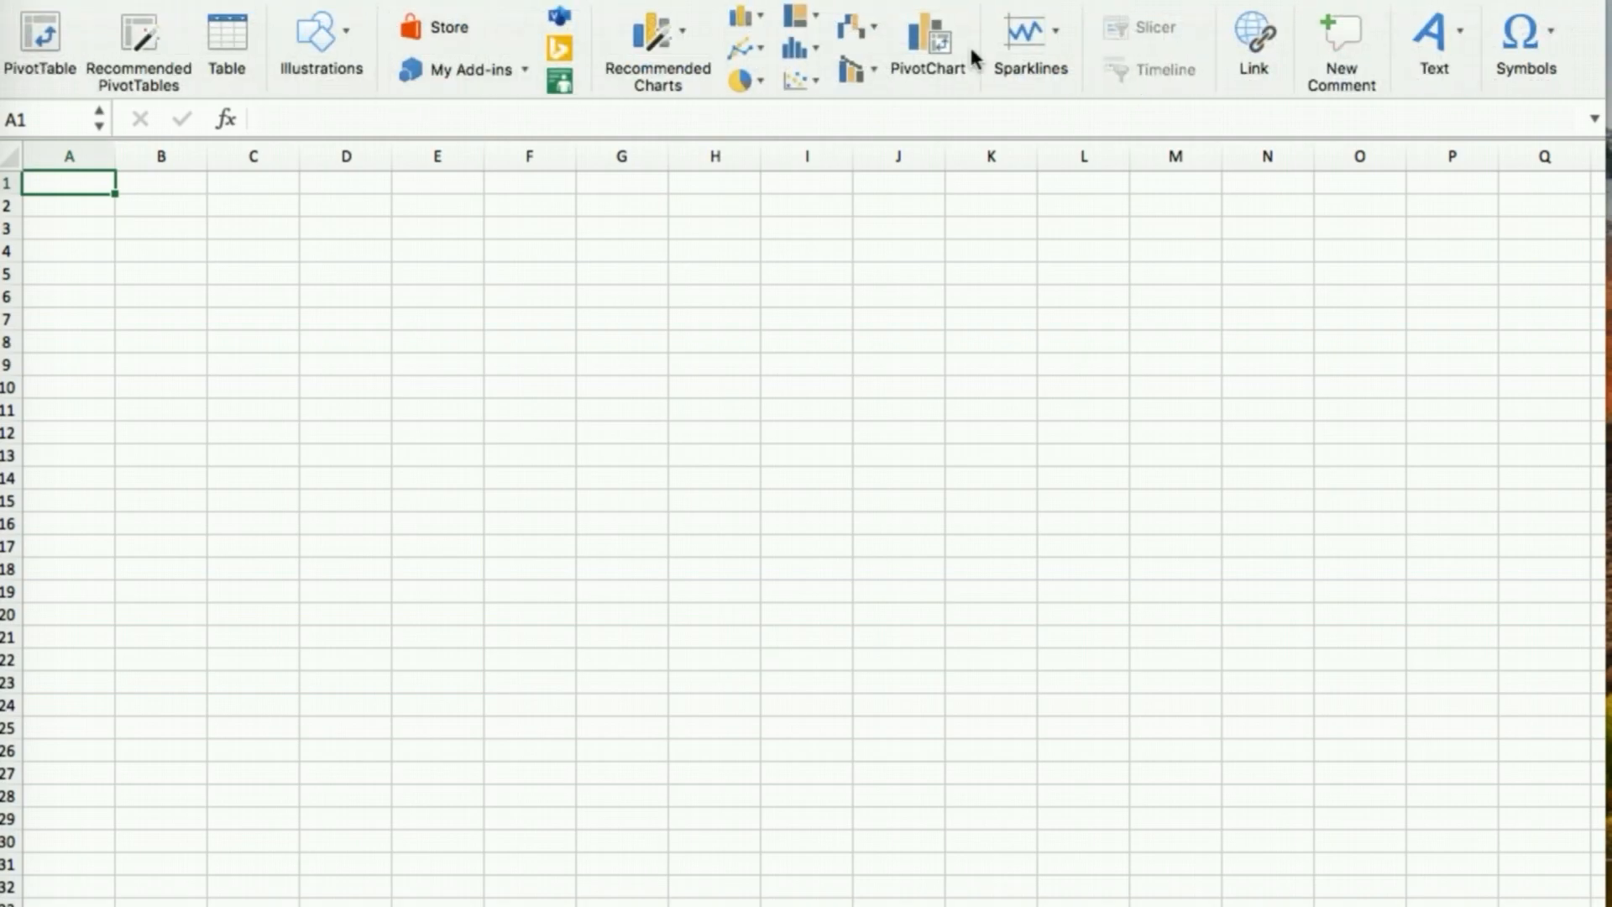
pyautogui.click(201, 3)
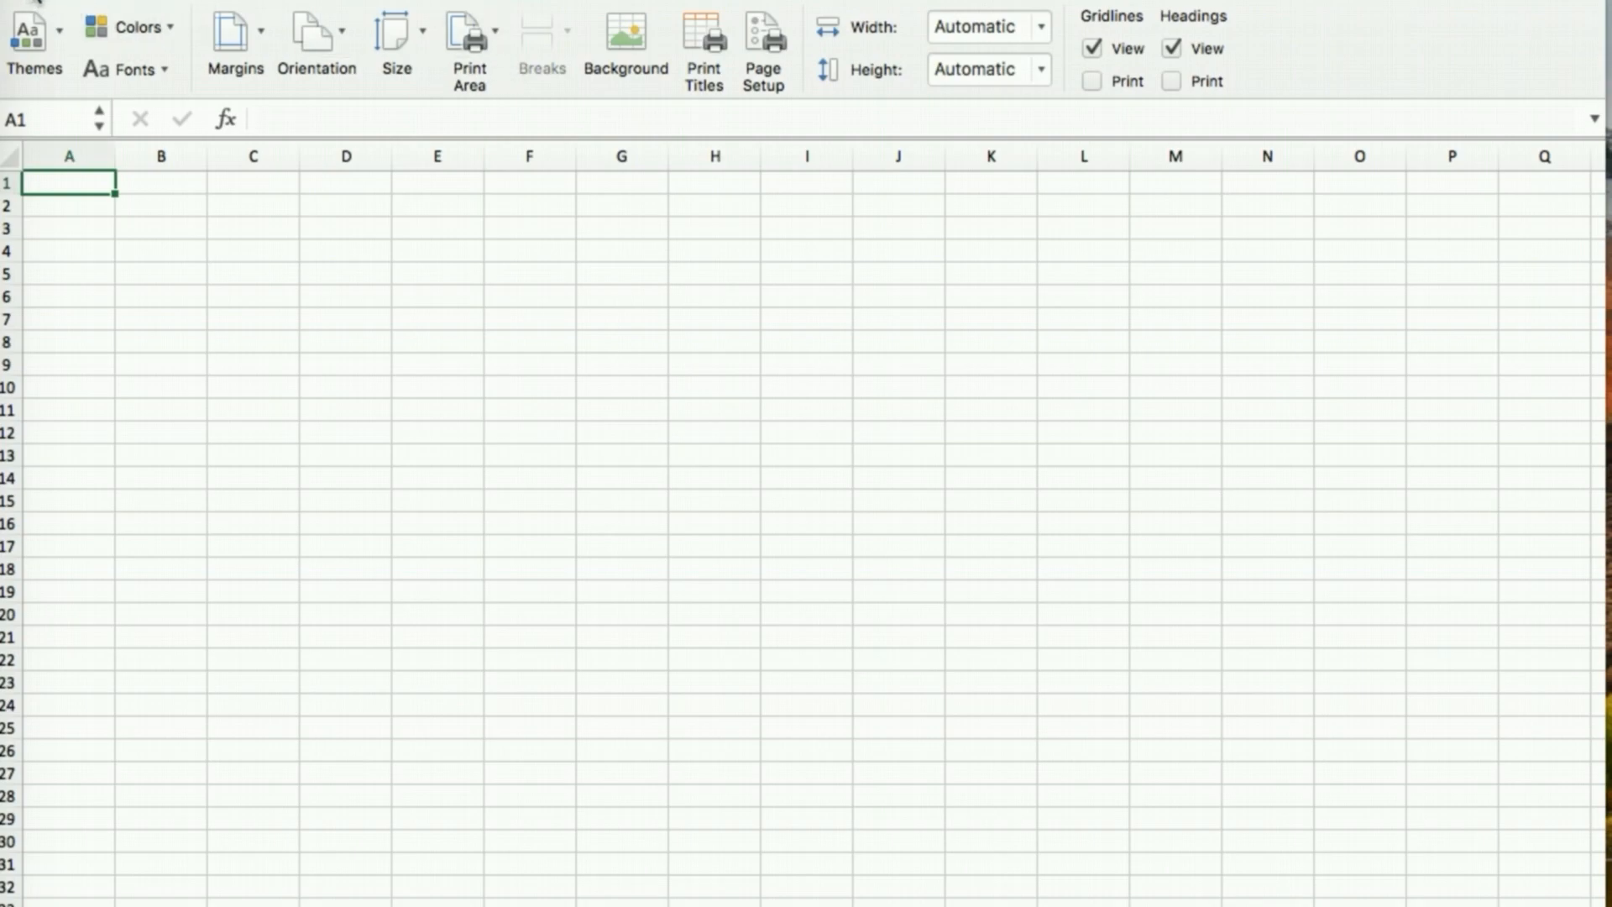
pyautogui.click(37, 2)
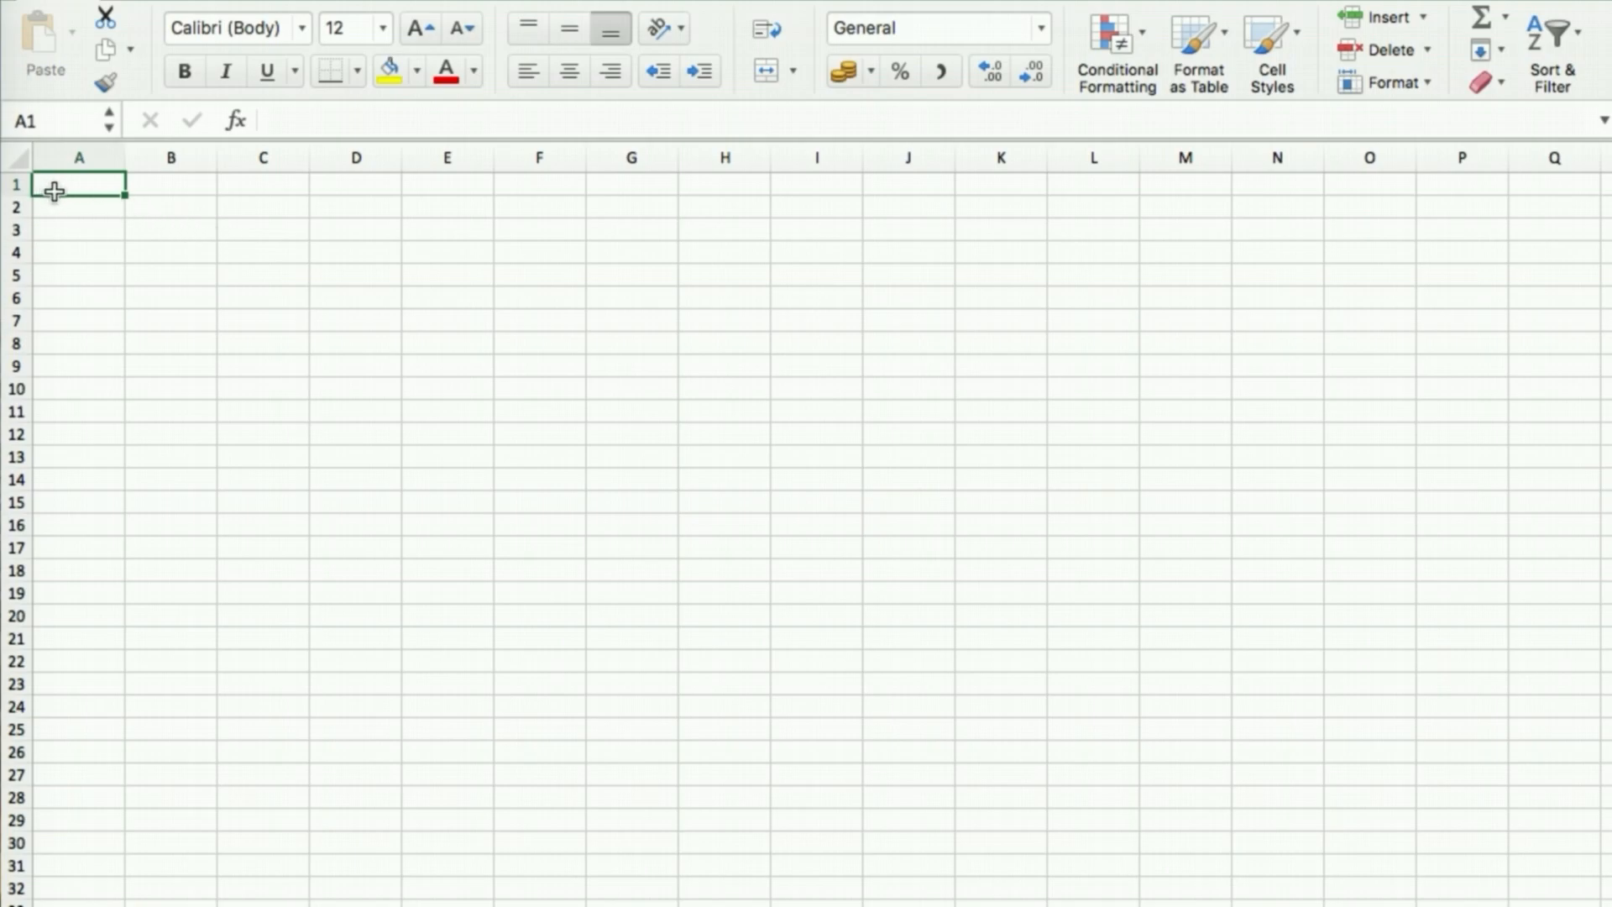
pyautogui.click(18, 185)
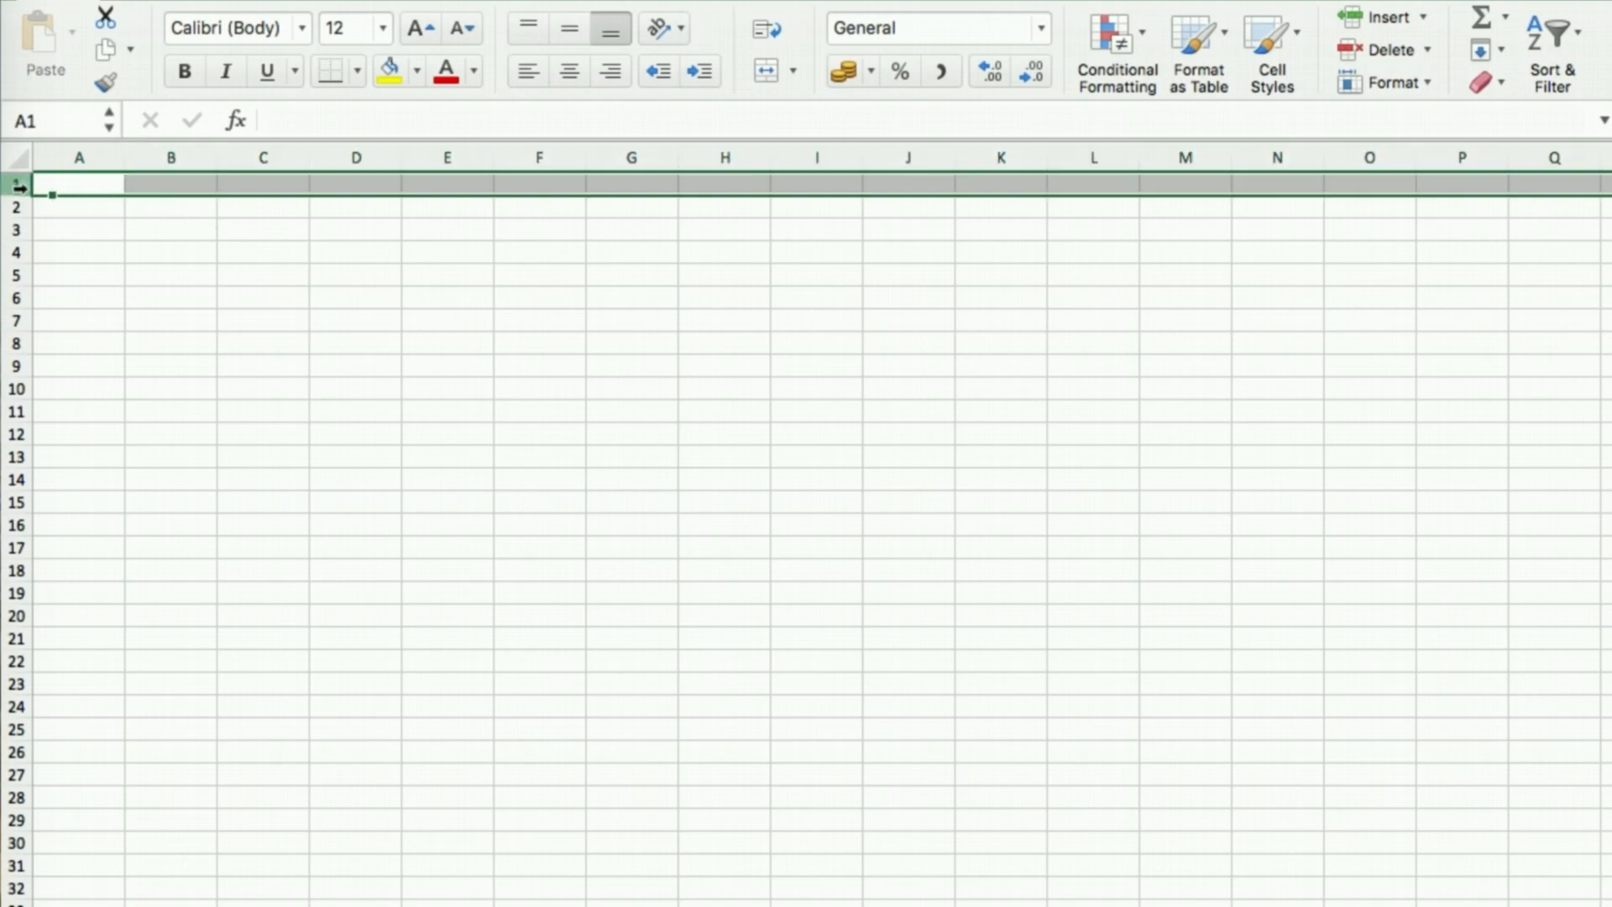
pyautogui.click(17, 251)
pyautogui.click(94, 155)
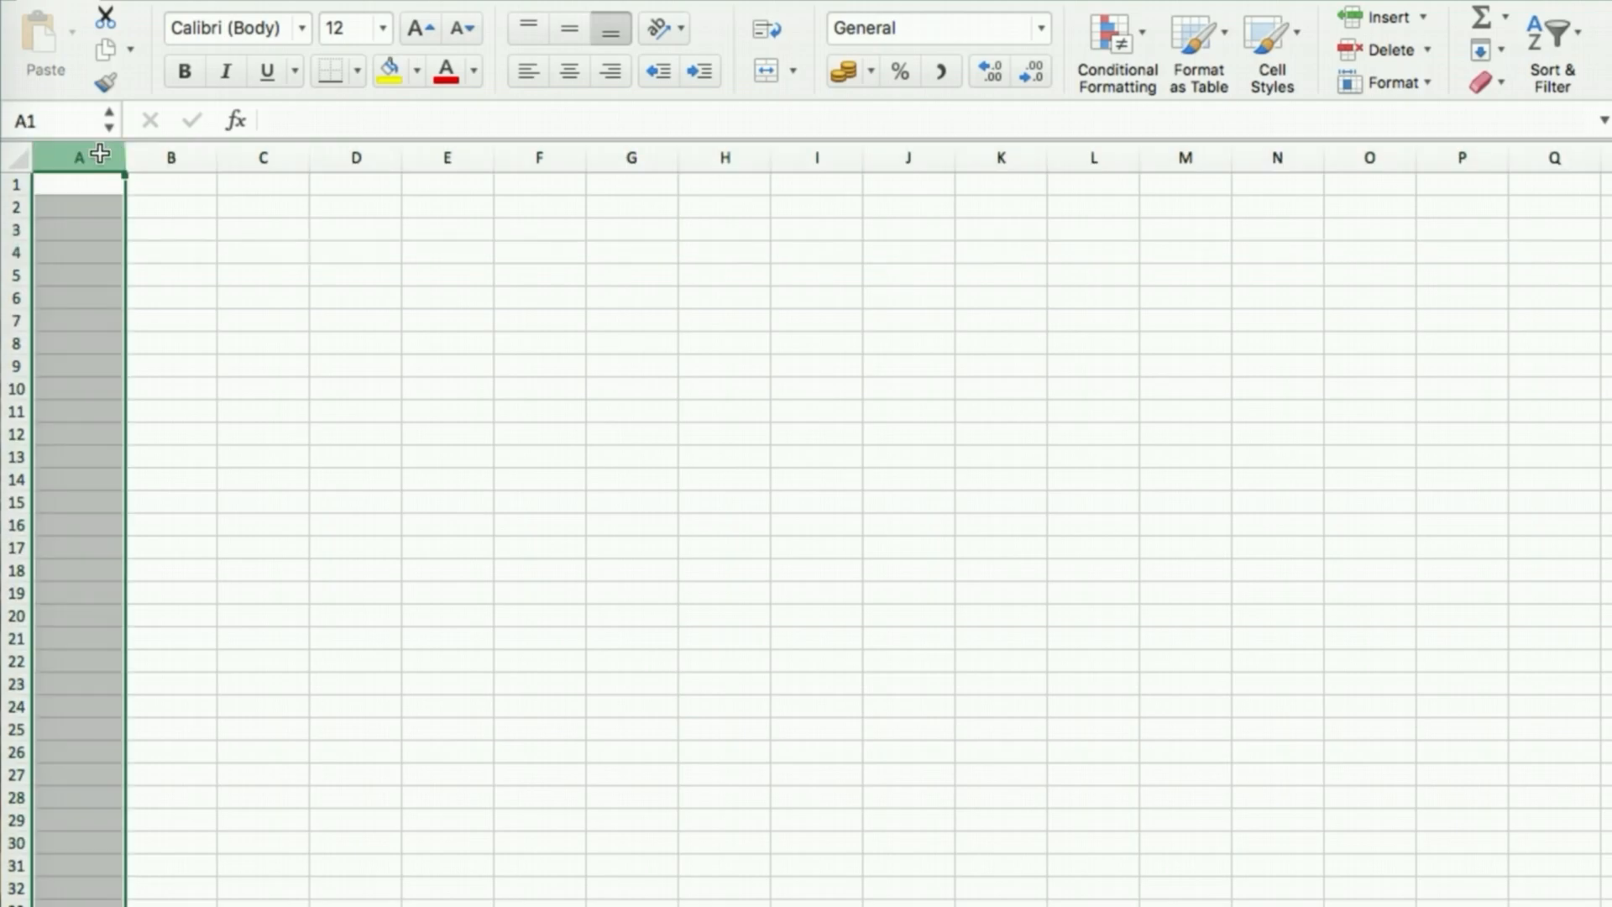
pyautogui.click(170, 151)
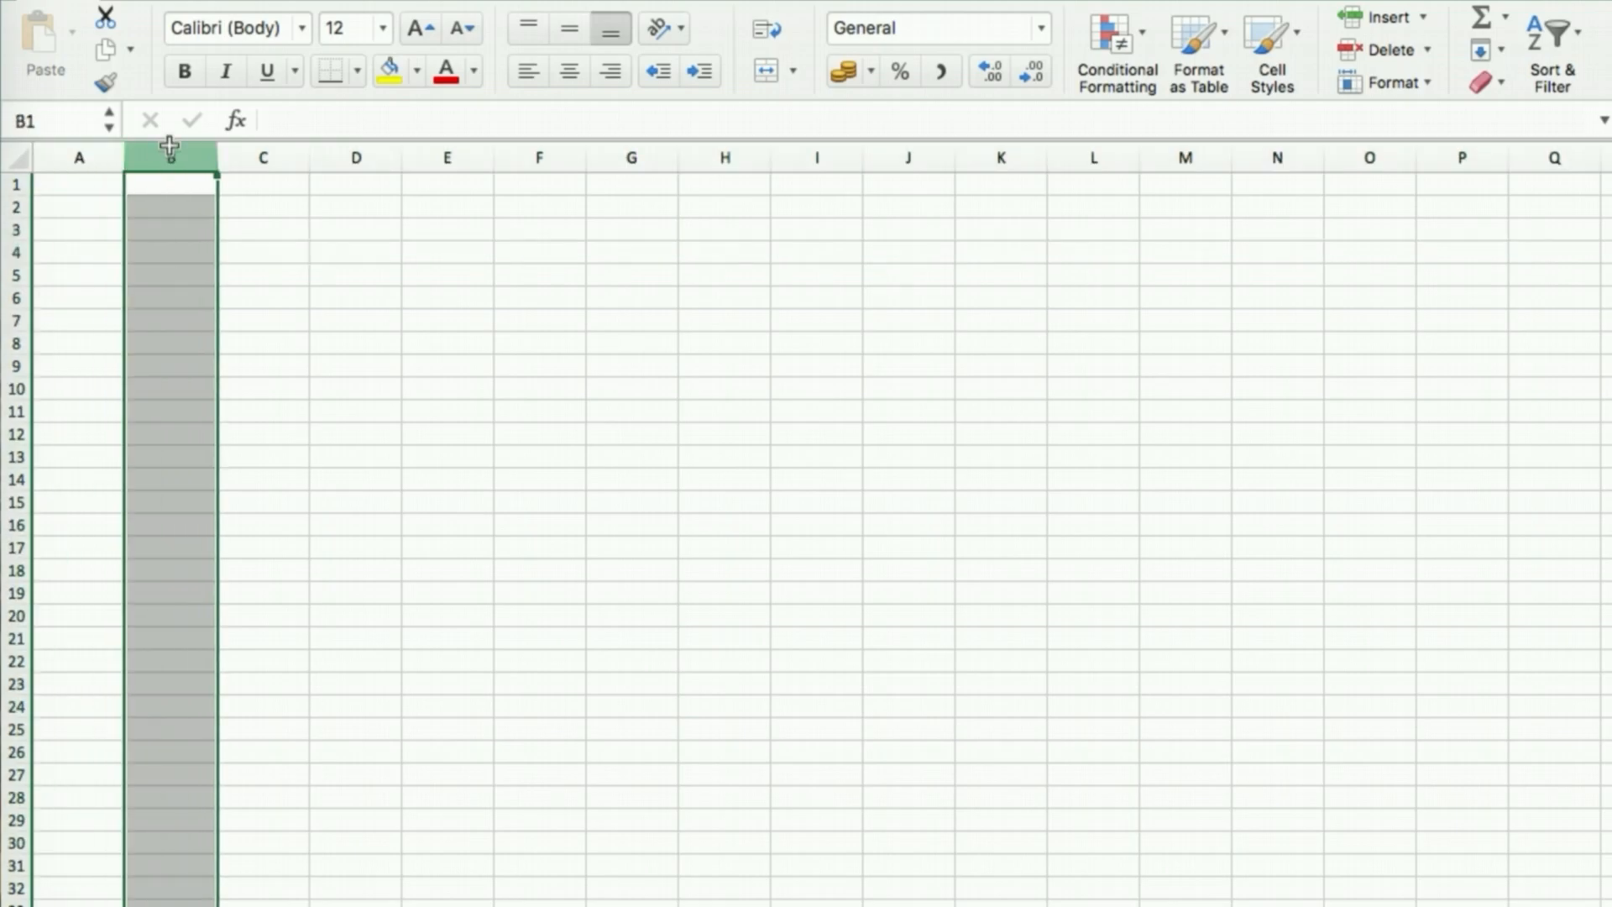
pyautogui.click(265, 153)
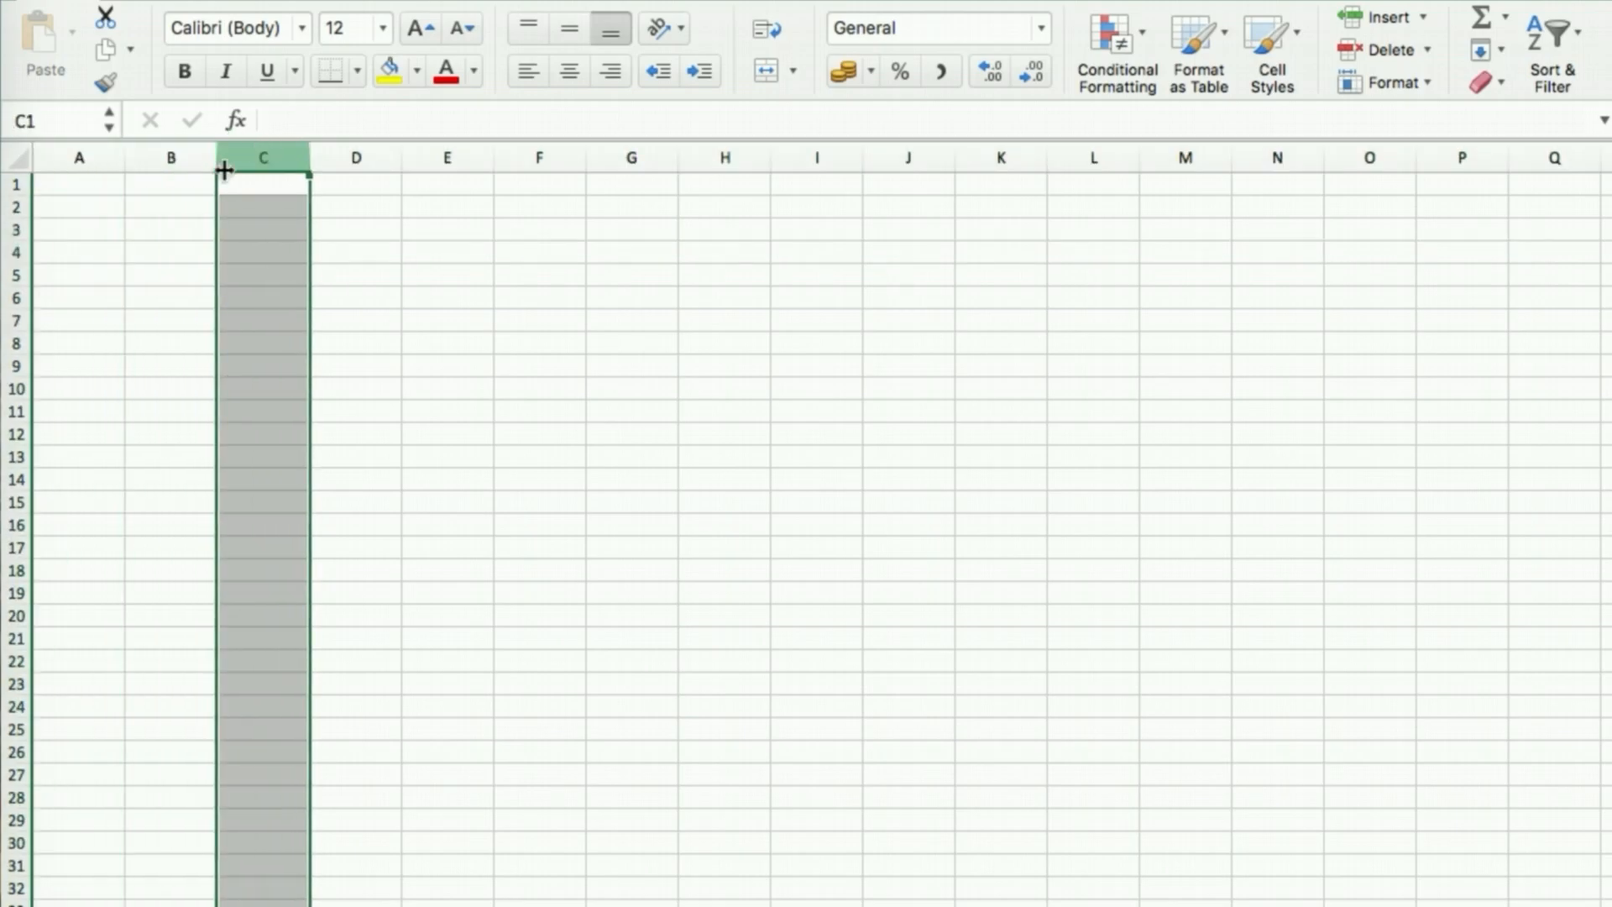
pyautogui.click(159, 206)
pyautogui.click(94, 189)
pyautogui.click(183, 208)
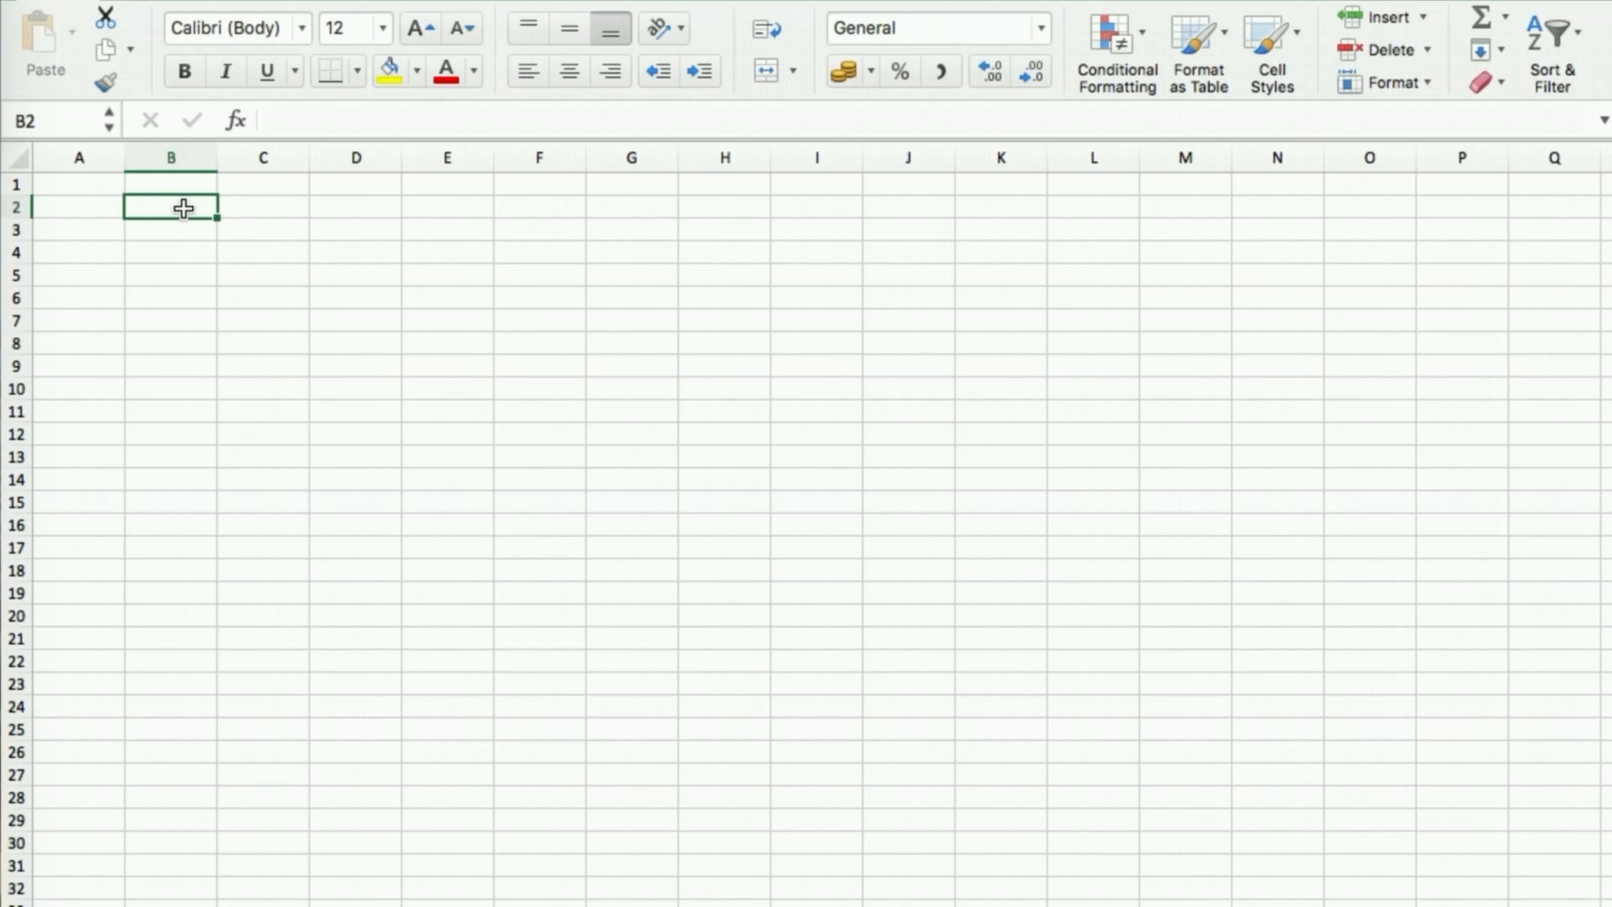
pyautogui.click(73, 209)
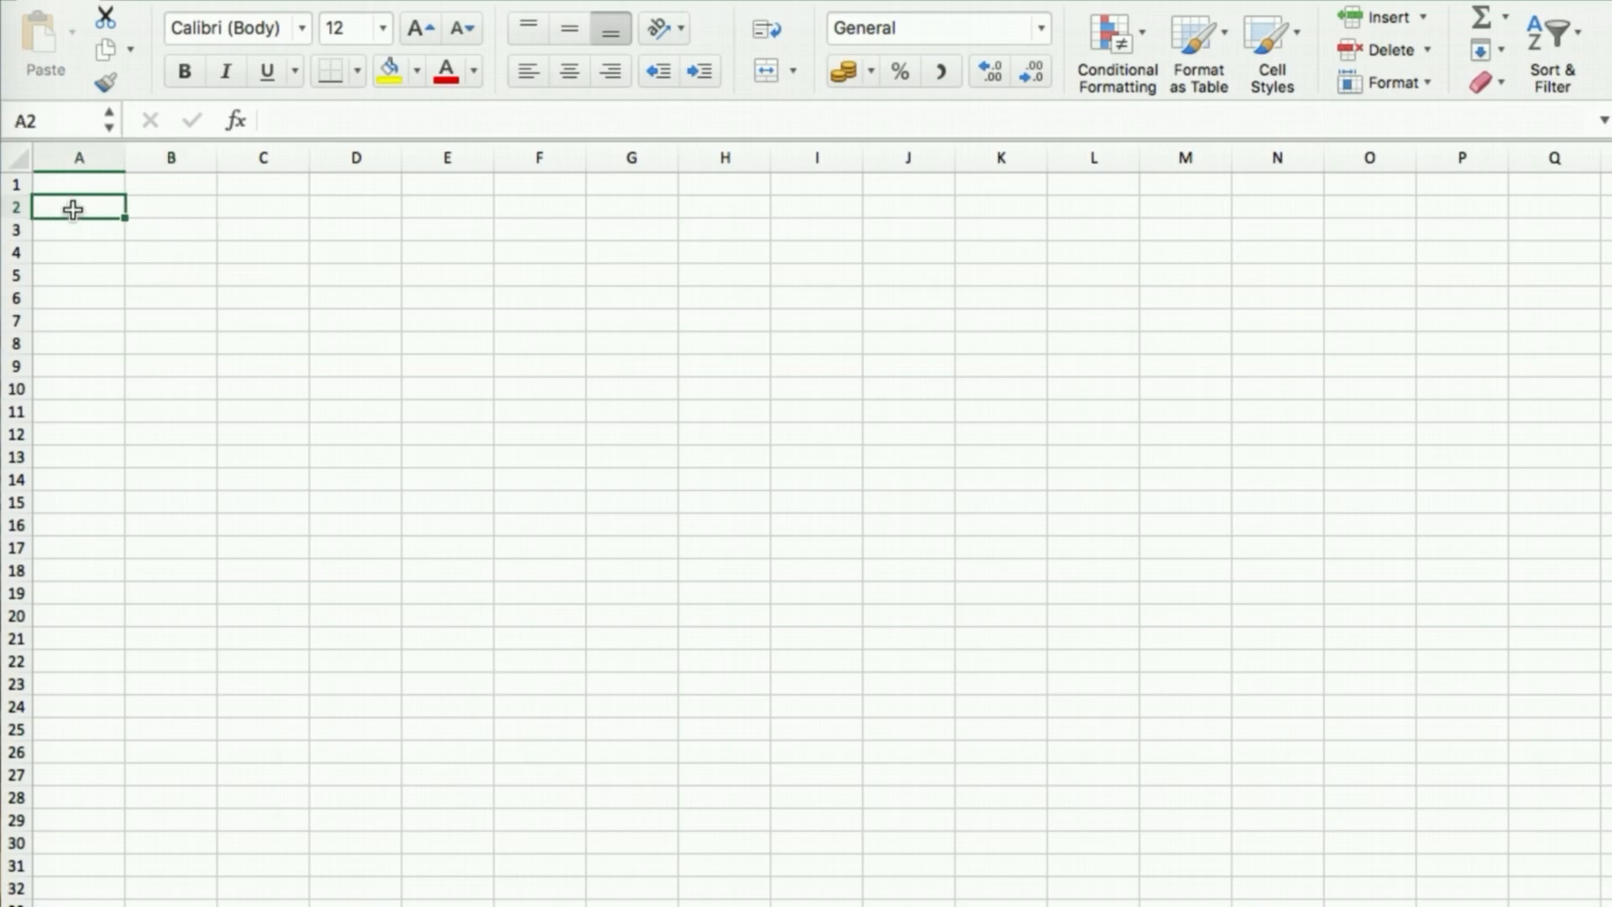
pyautogui.click(263, 250)
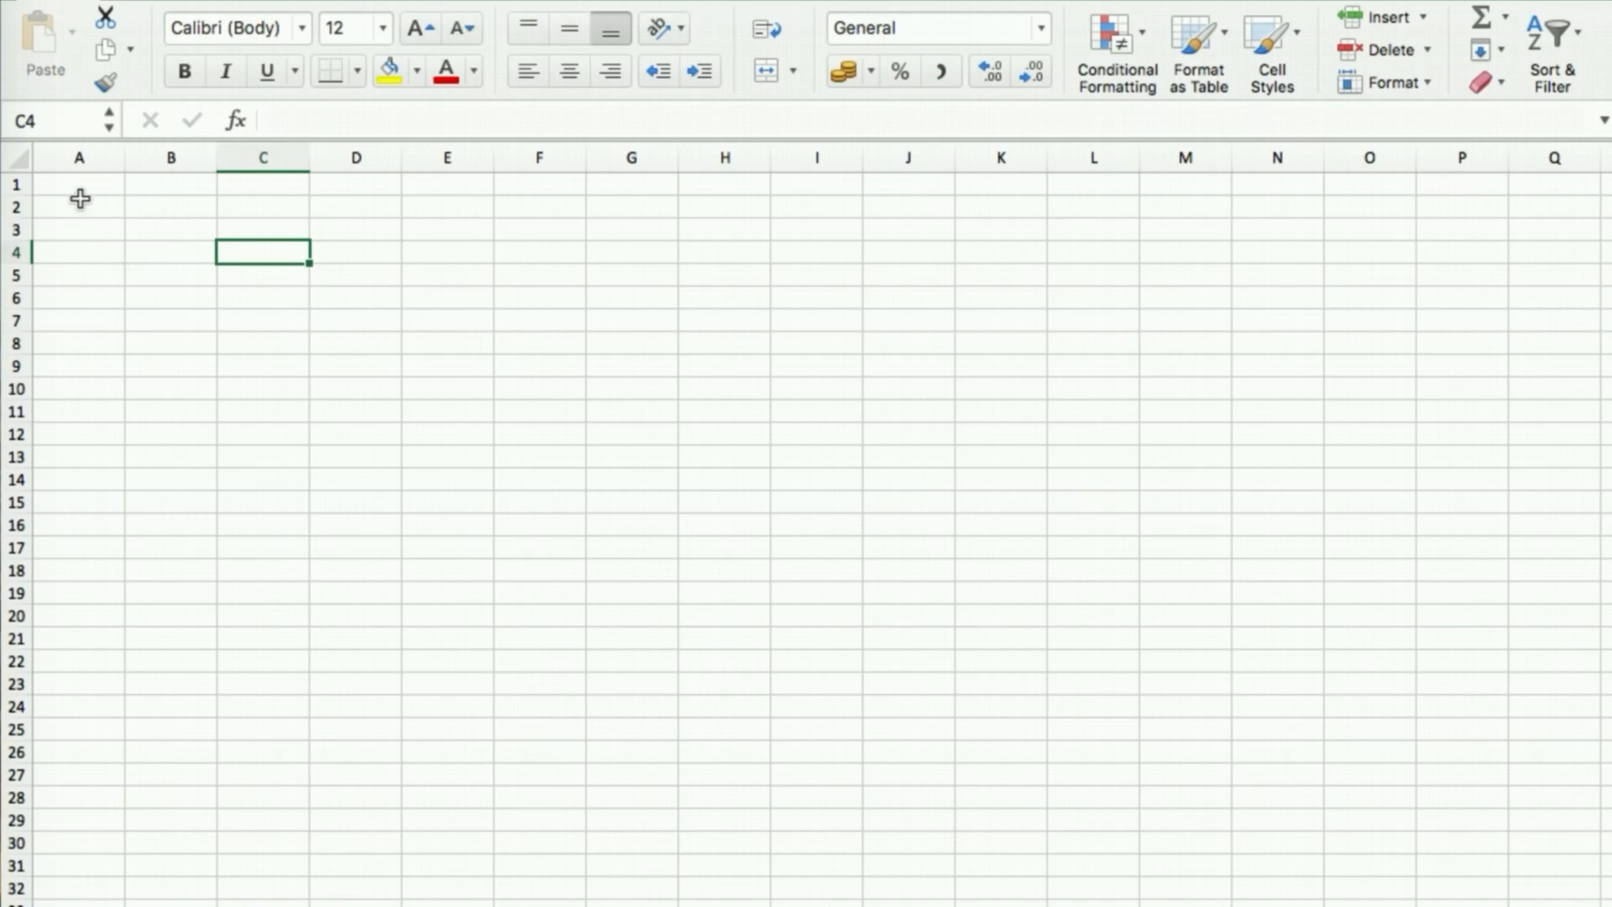
pyautogui.click(160, 227)
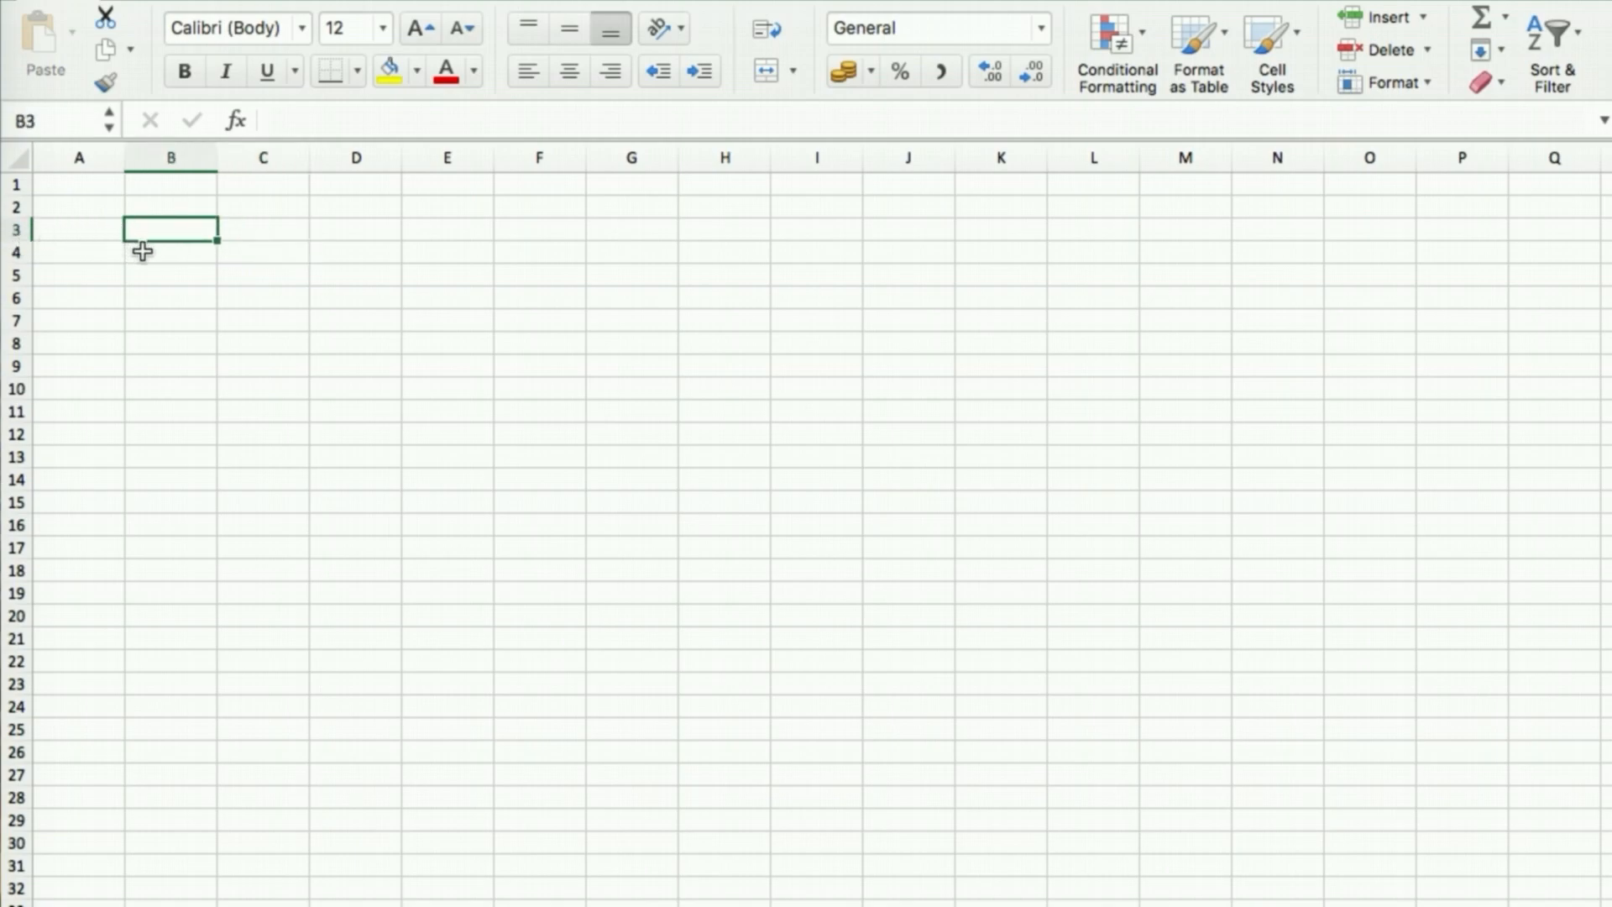
pyautogui.click(170, 156)
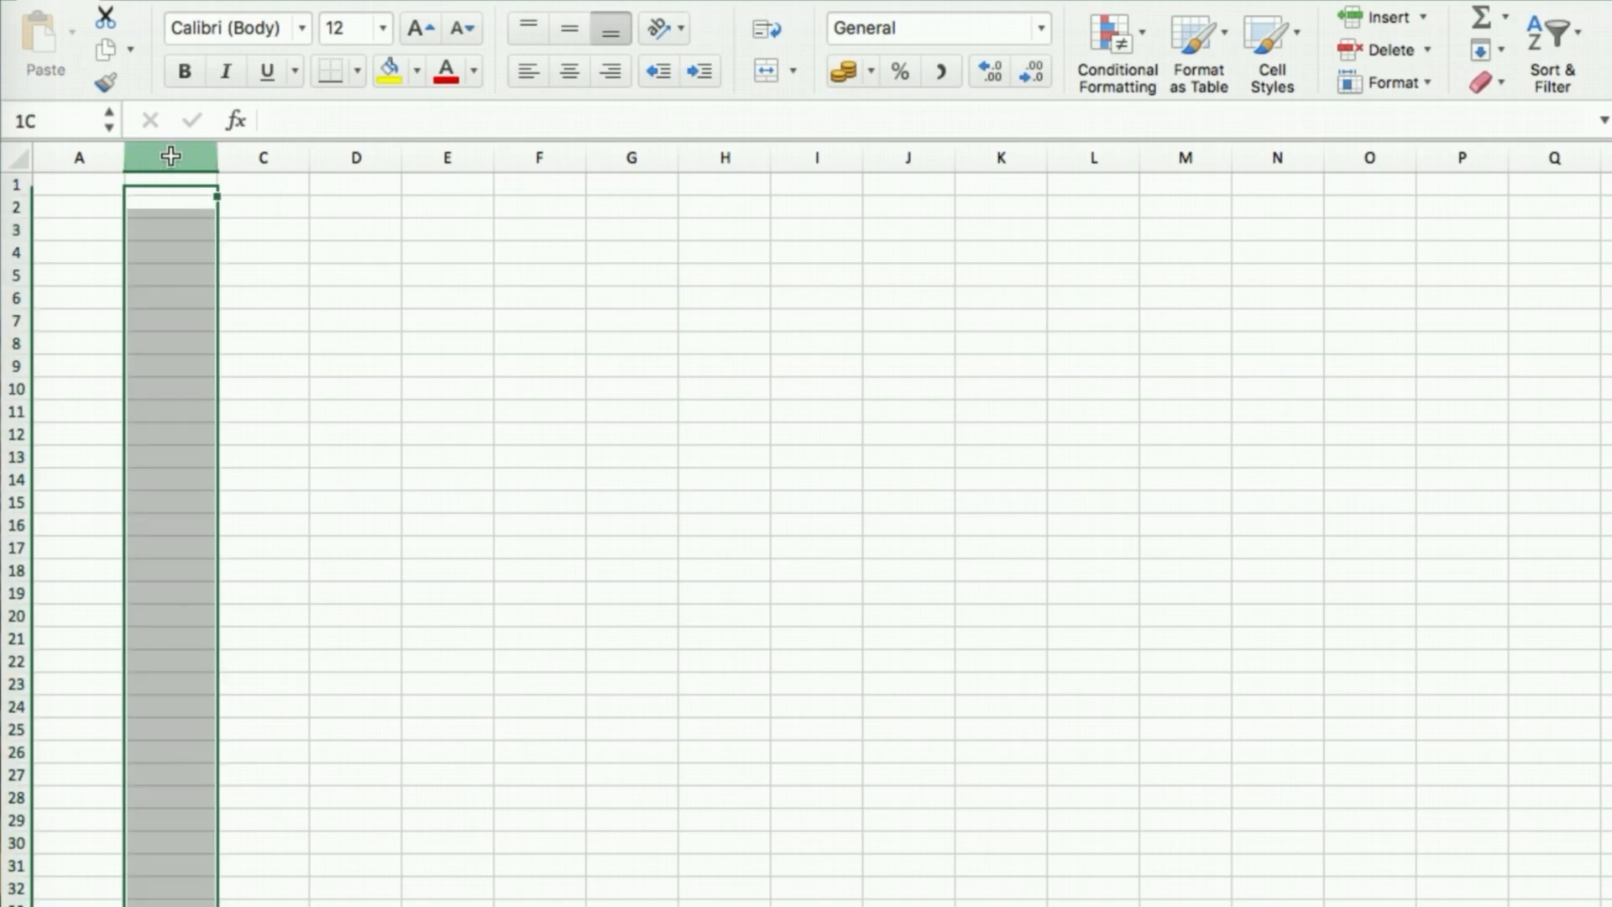
pyautogui.click(160, 228)
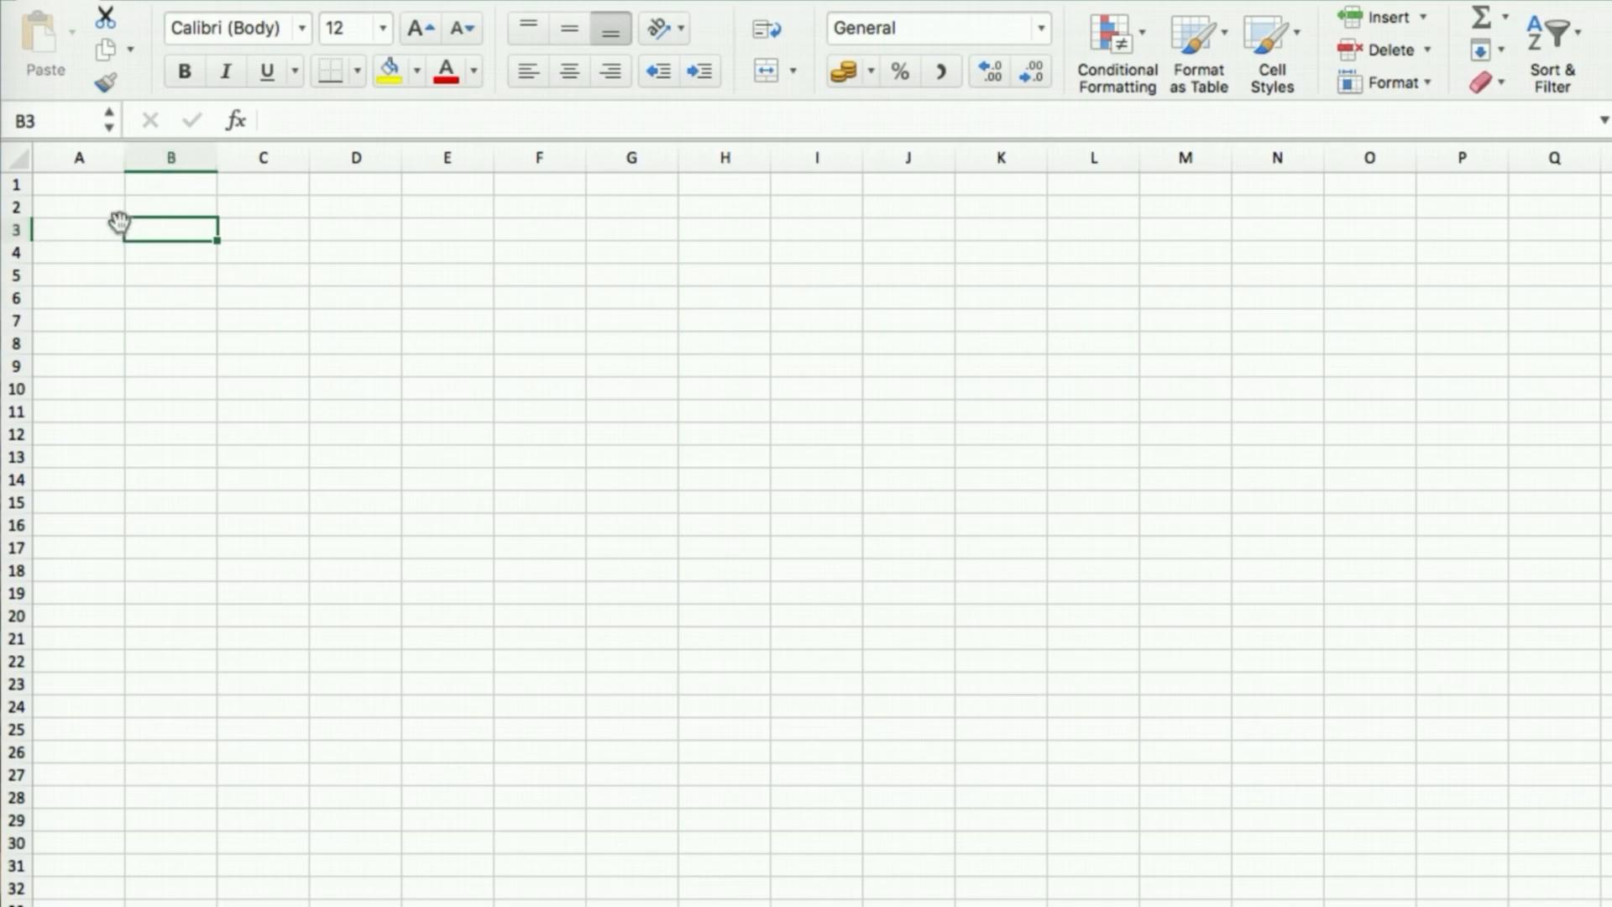
pyautogui.click(277, 281)
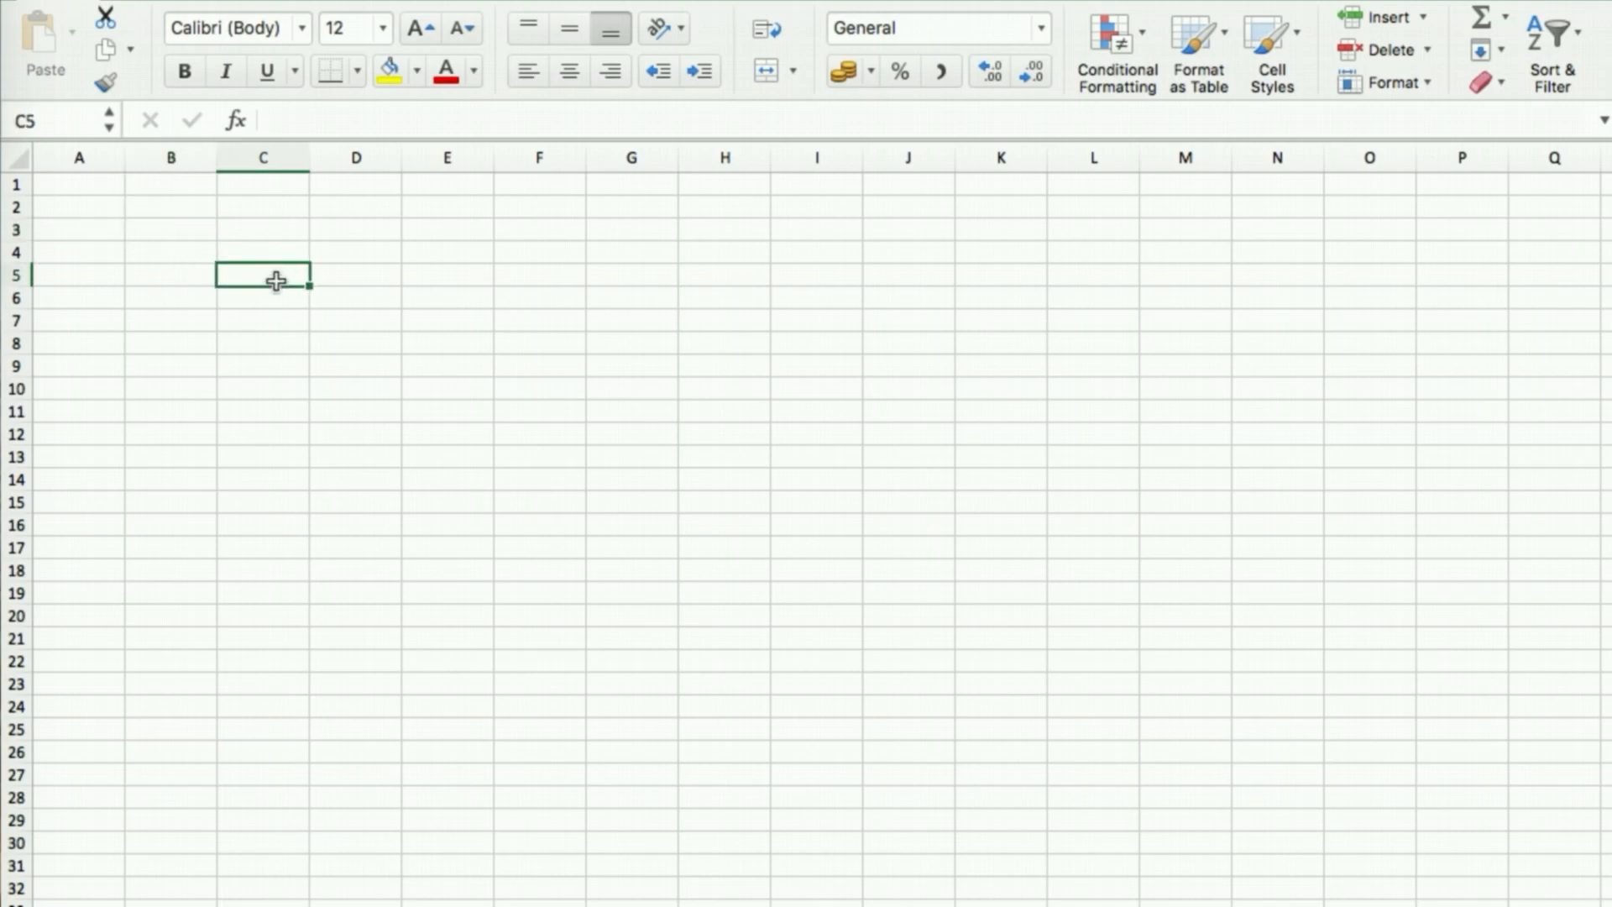
pyautogui.click(455, 251)
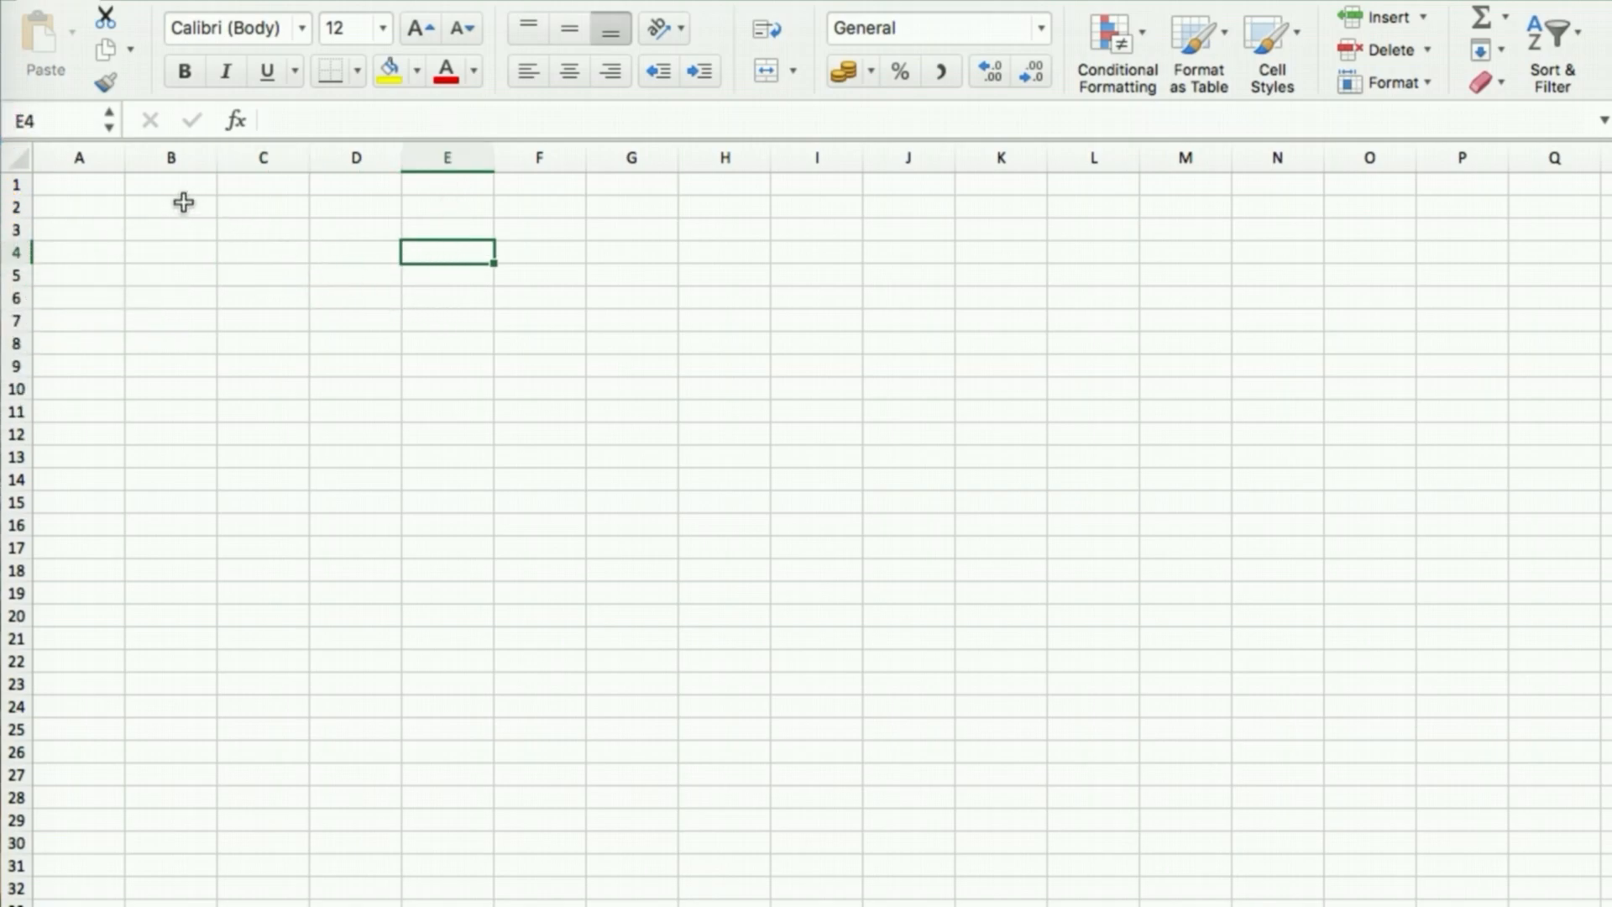
pyautogui.click(176, 207)
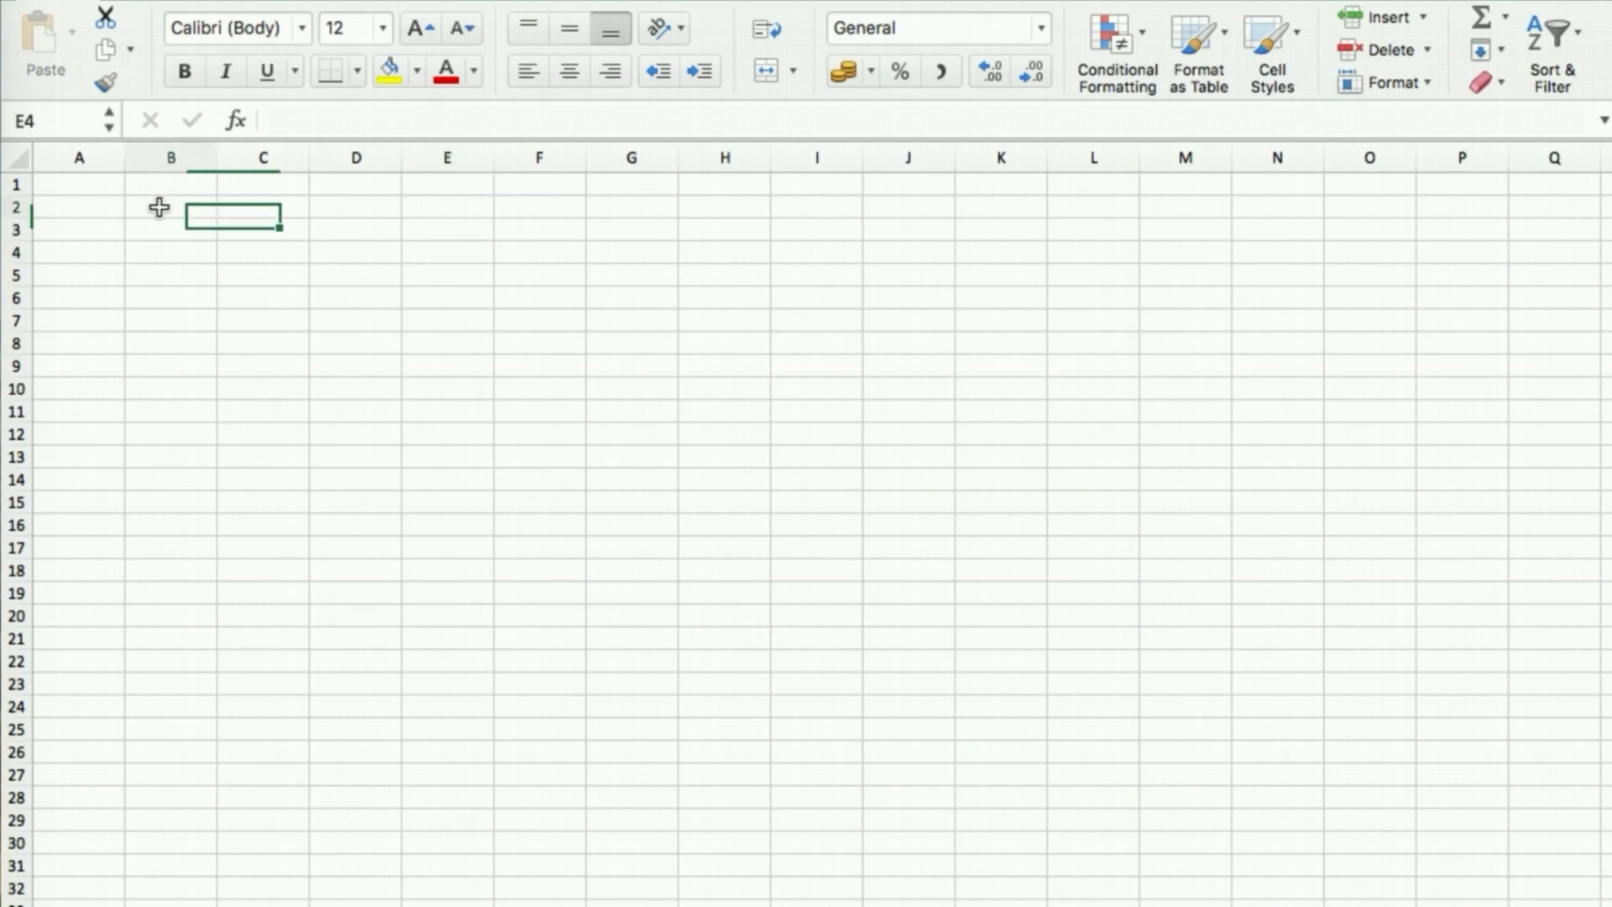
pyautogui.click(210, 295)
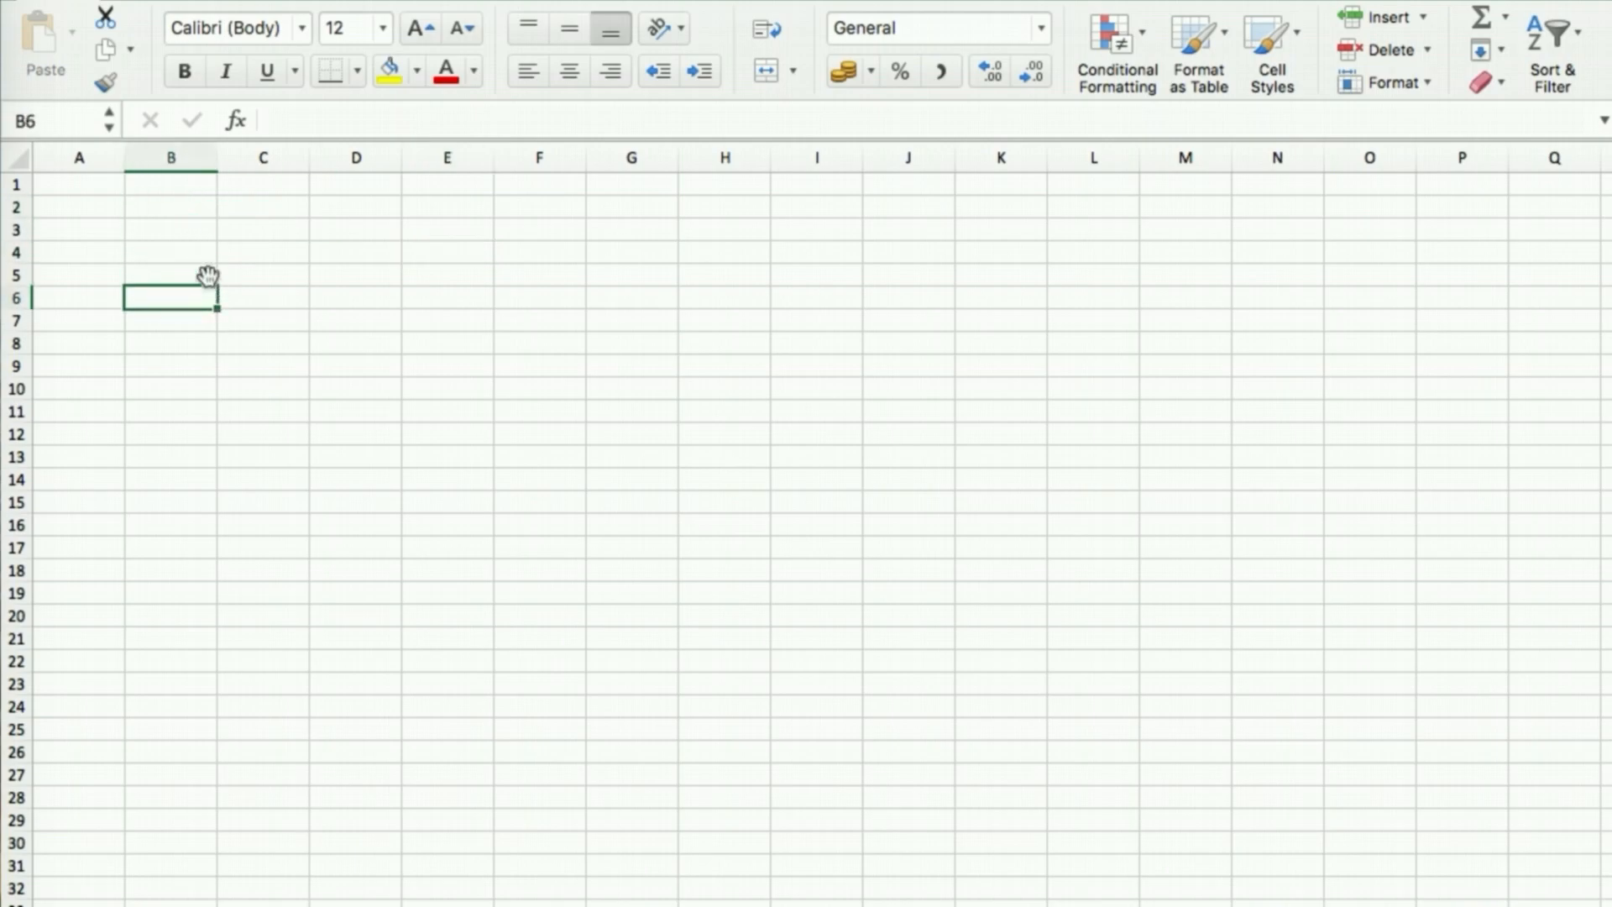
# Try a B2:E5 selection, then select the cell range D3:I9
pyautogui.moveTo(179, 216); pyautogui.dragTo(443, 281)
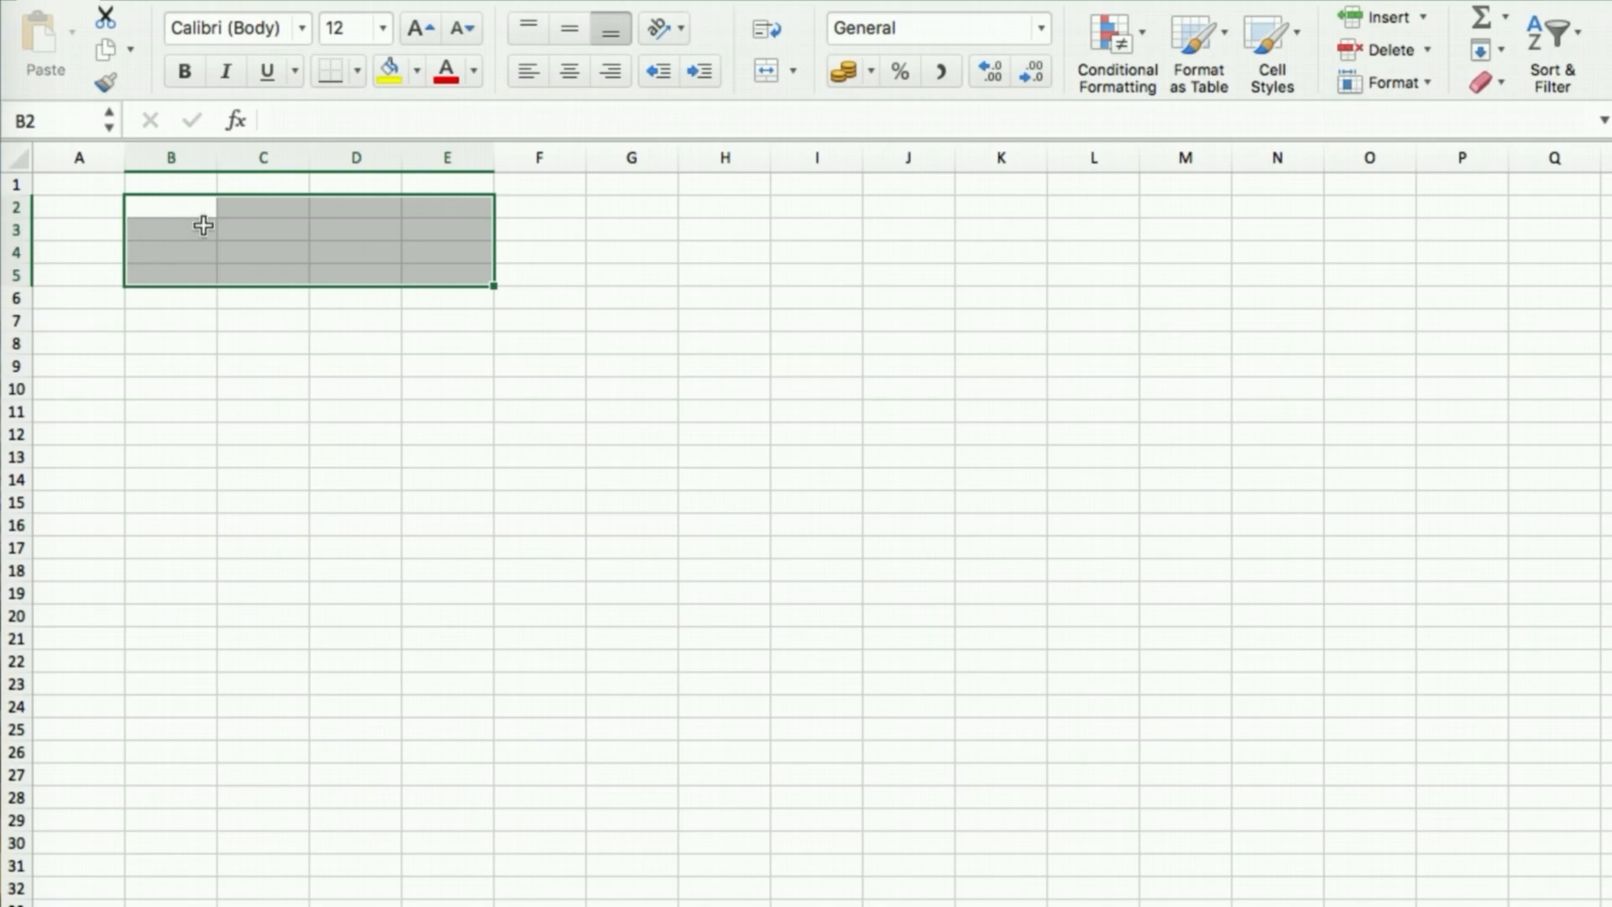
pyautogui.click(452, 341)
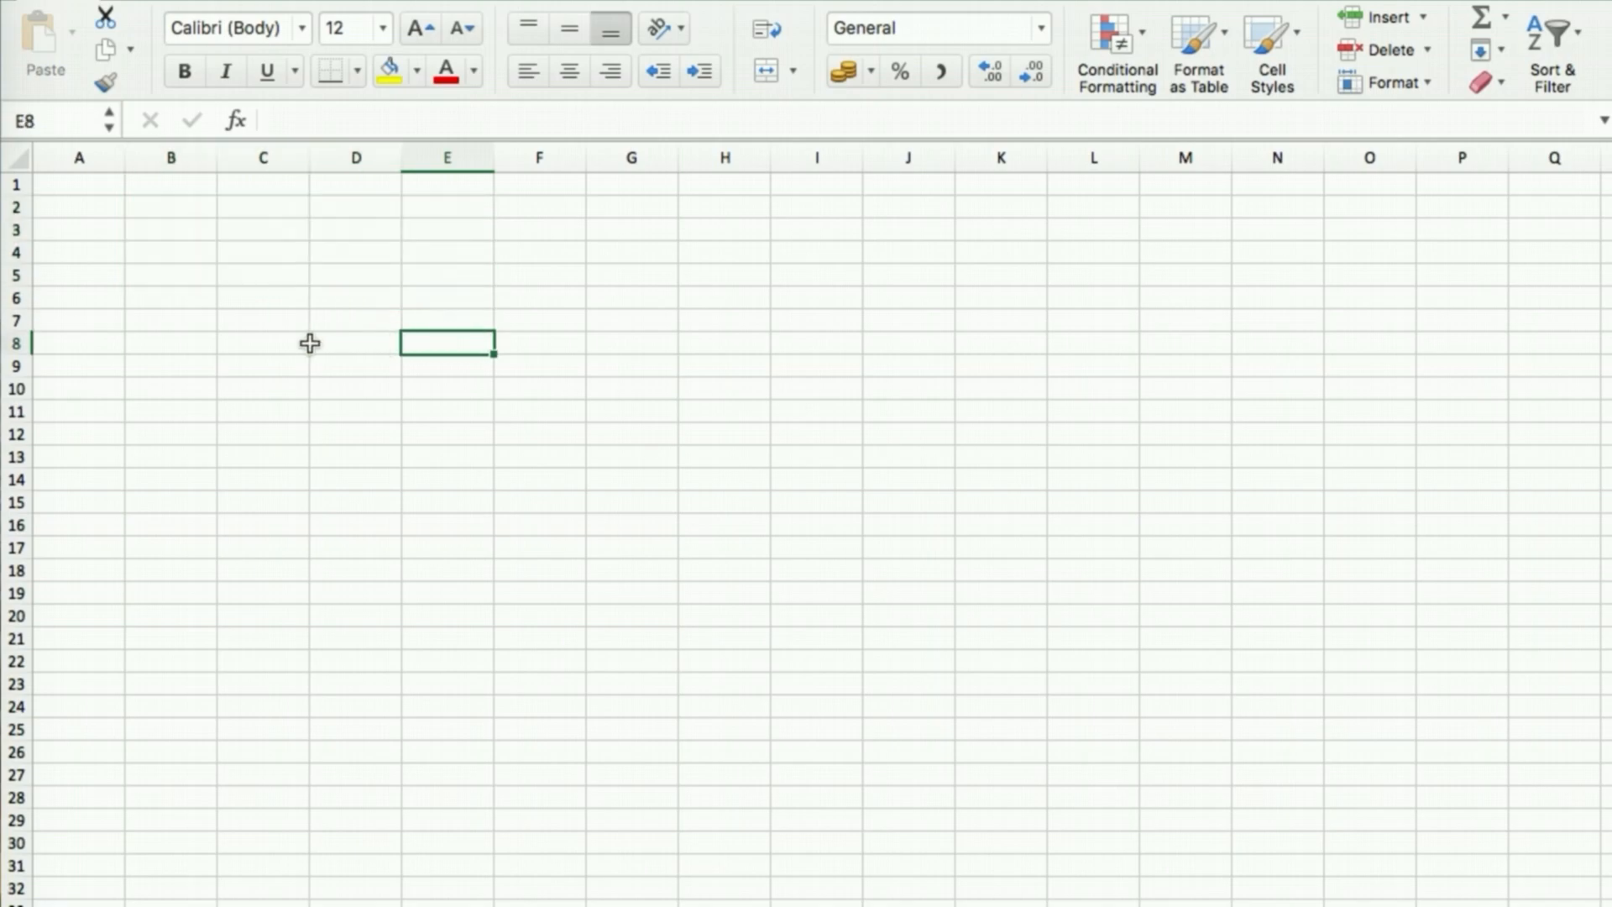
pyautogui.click(173, 234)
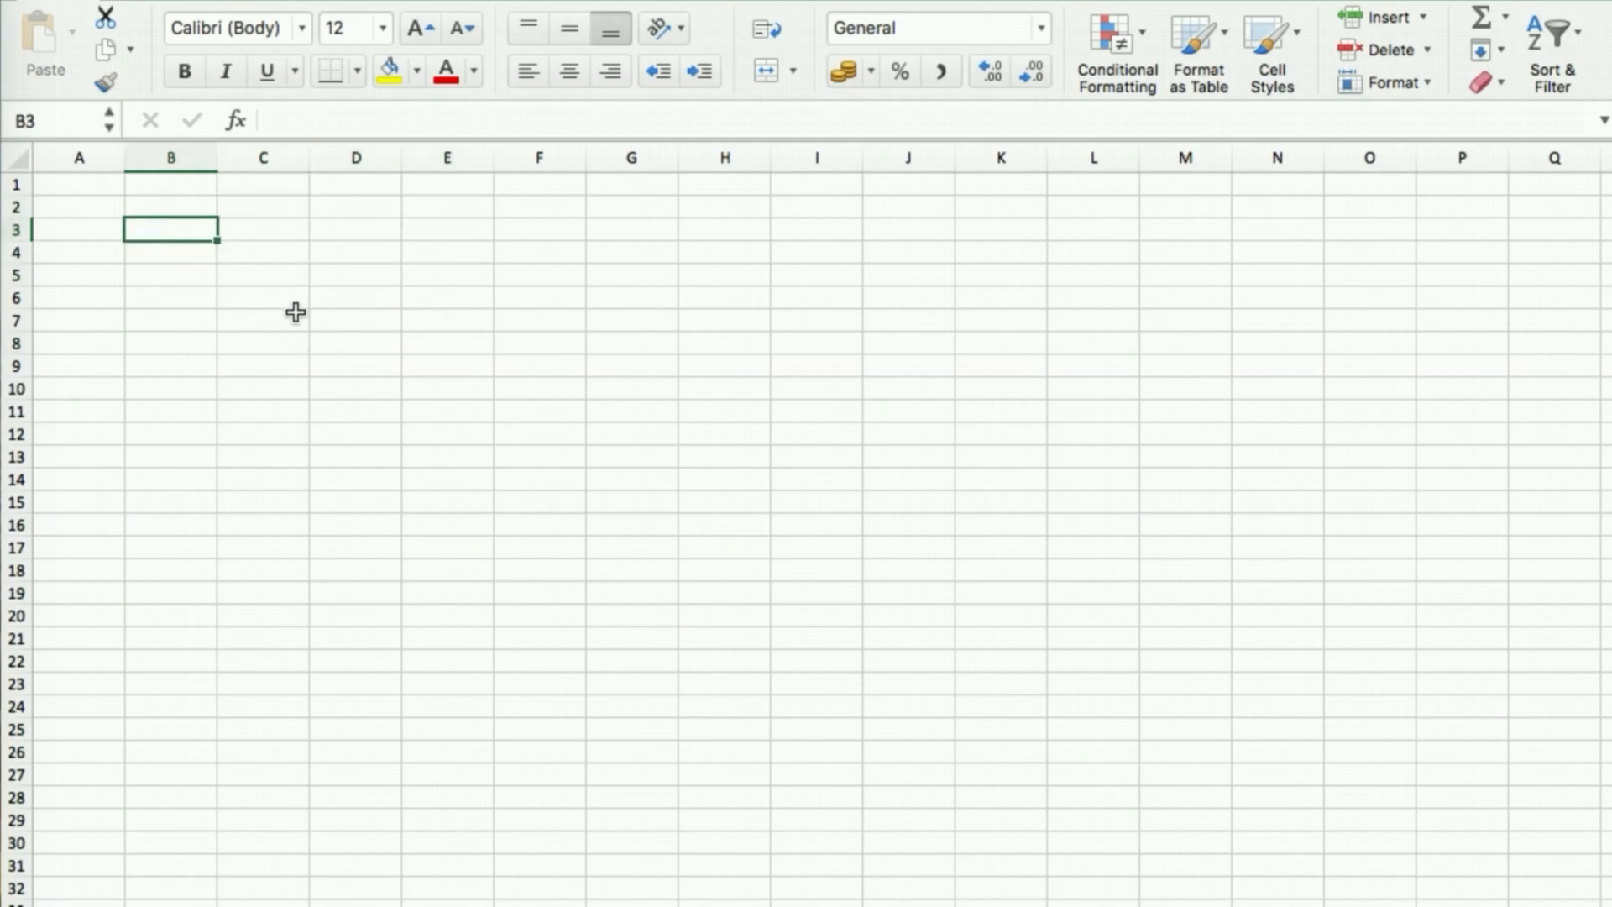
pyautogui.click(258, 228)
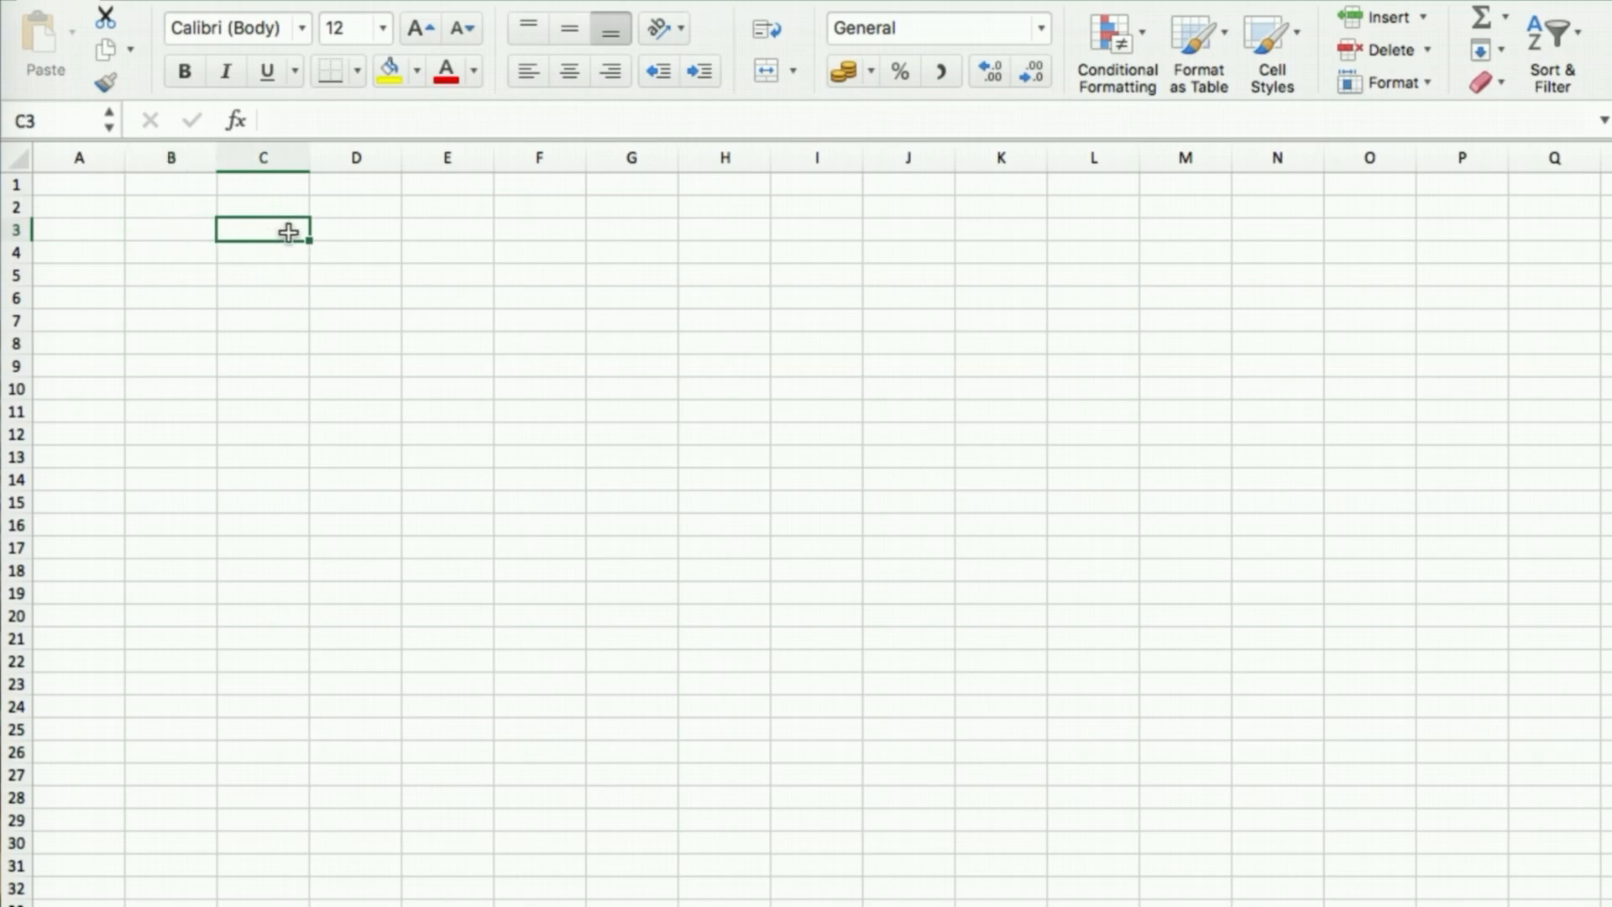
pyautogui.moveTo(348, 234); pyautogui.dragTo(777, 364)
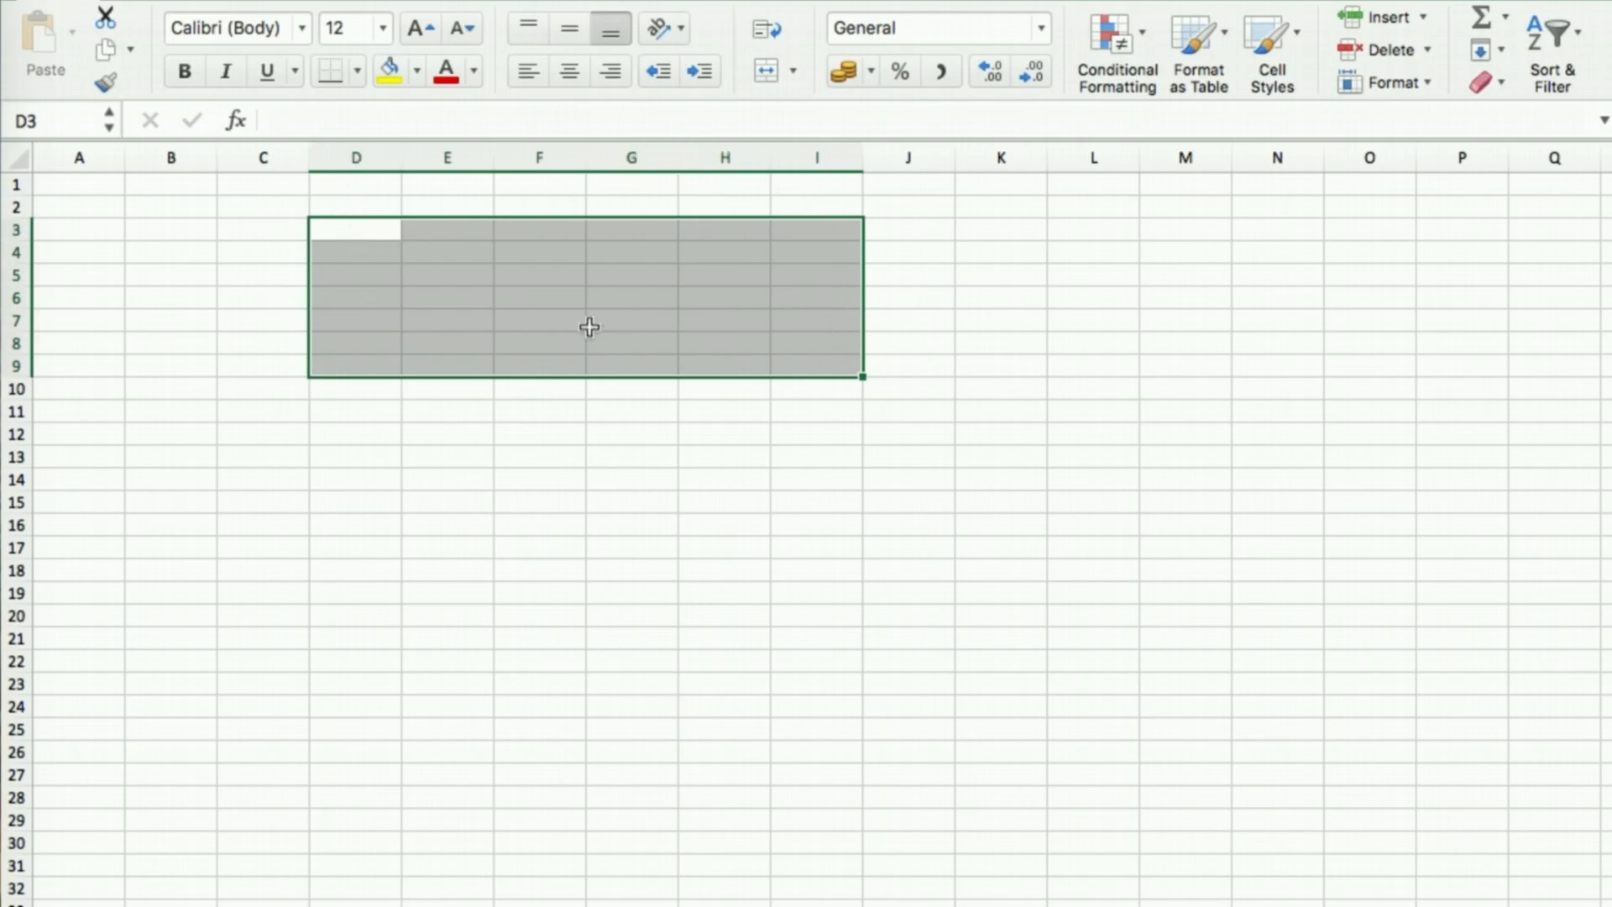
pyautogui.click(340, 229)
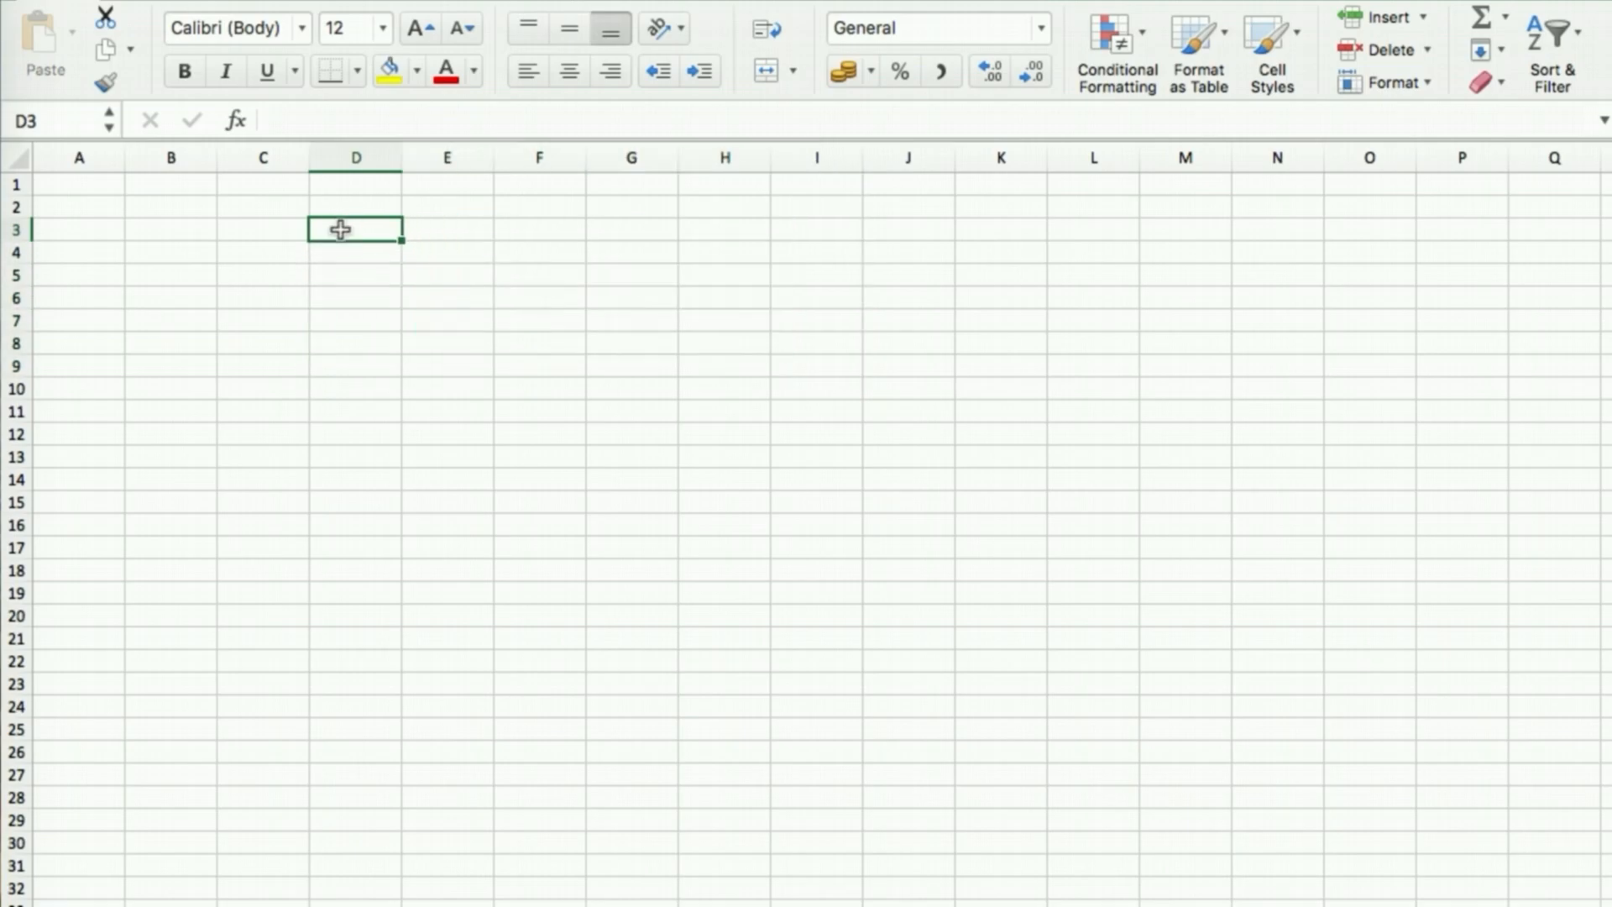
pyautogui.write('D3:')
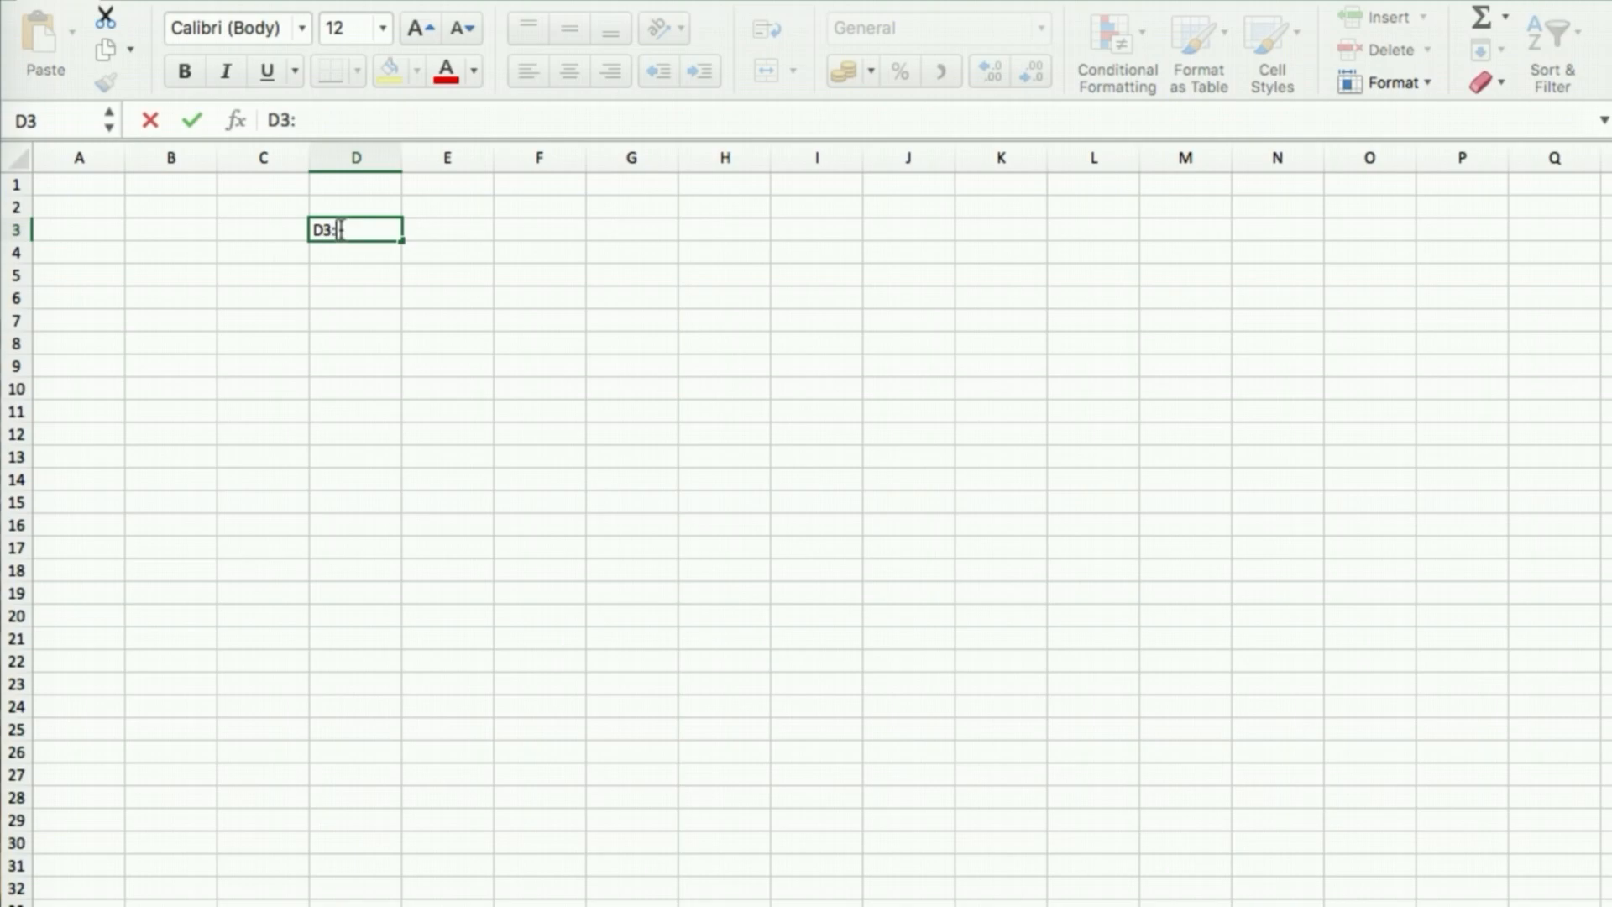
pyautogui.write('I9')
pyautogui.press('Return')
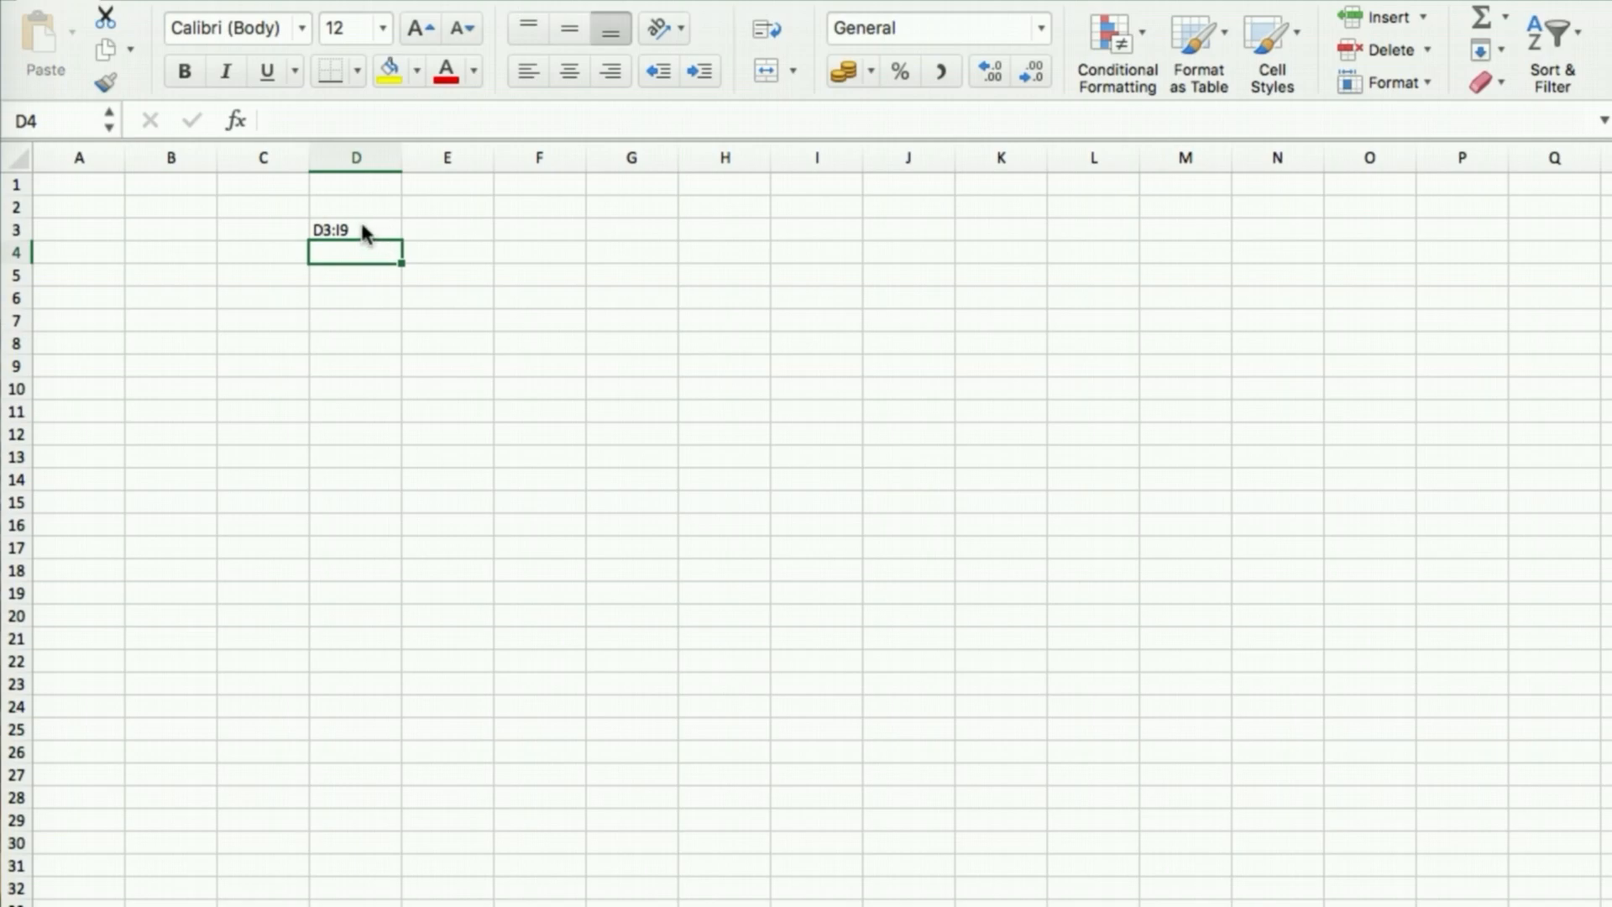
pyautogui.click(361, 229)
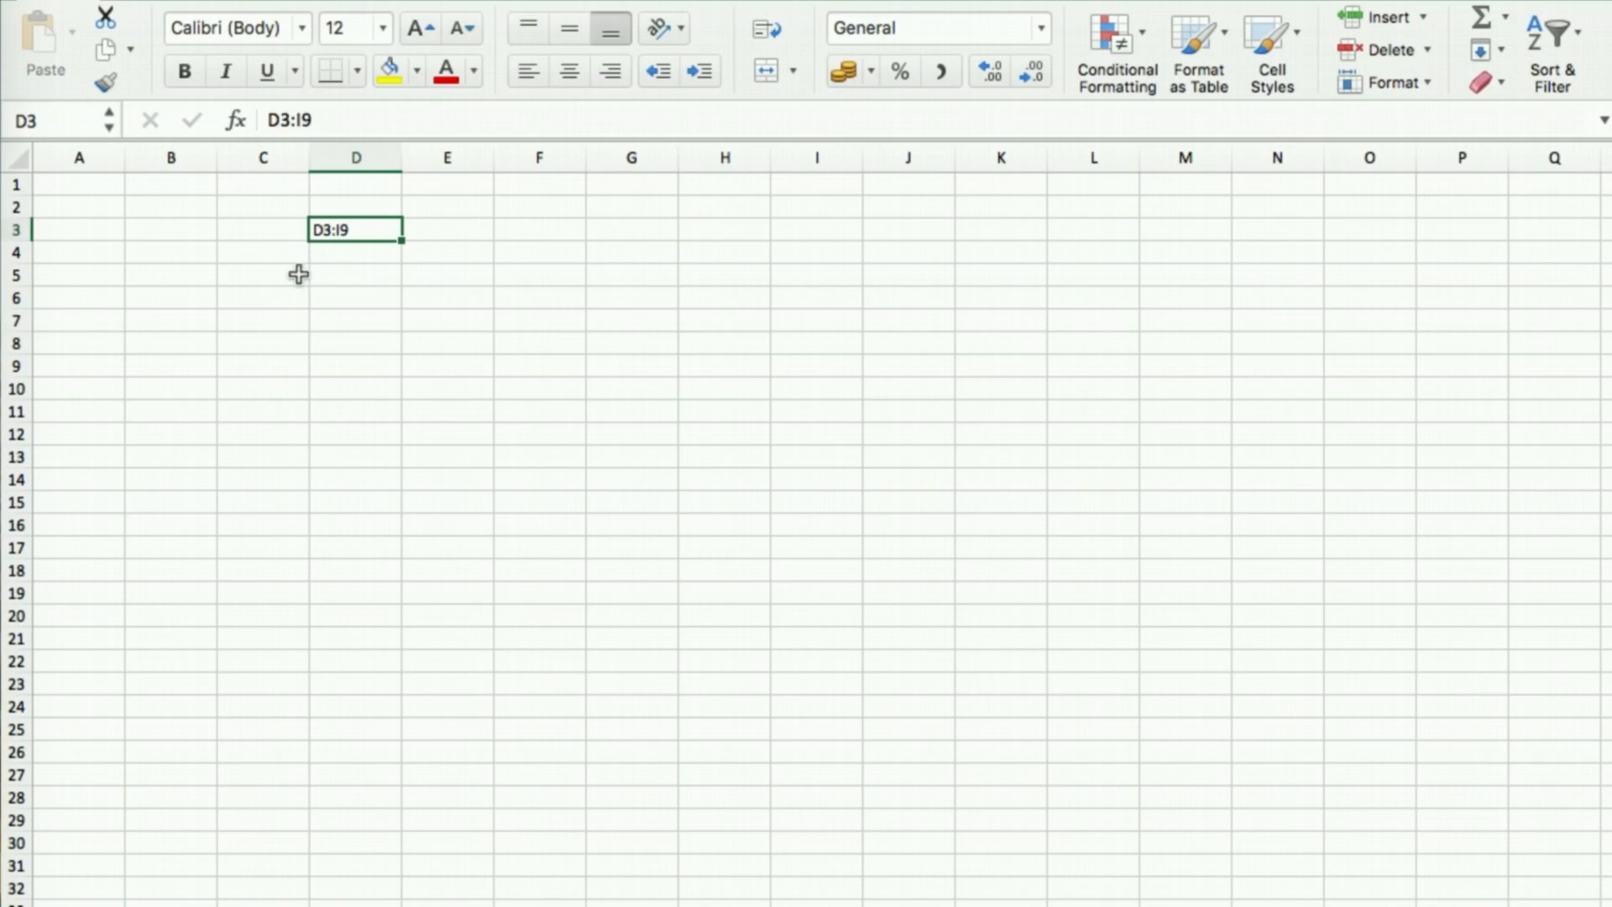
pyautogui.click(282, 235)
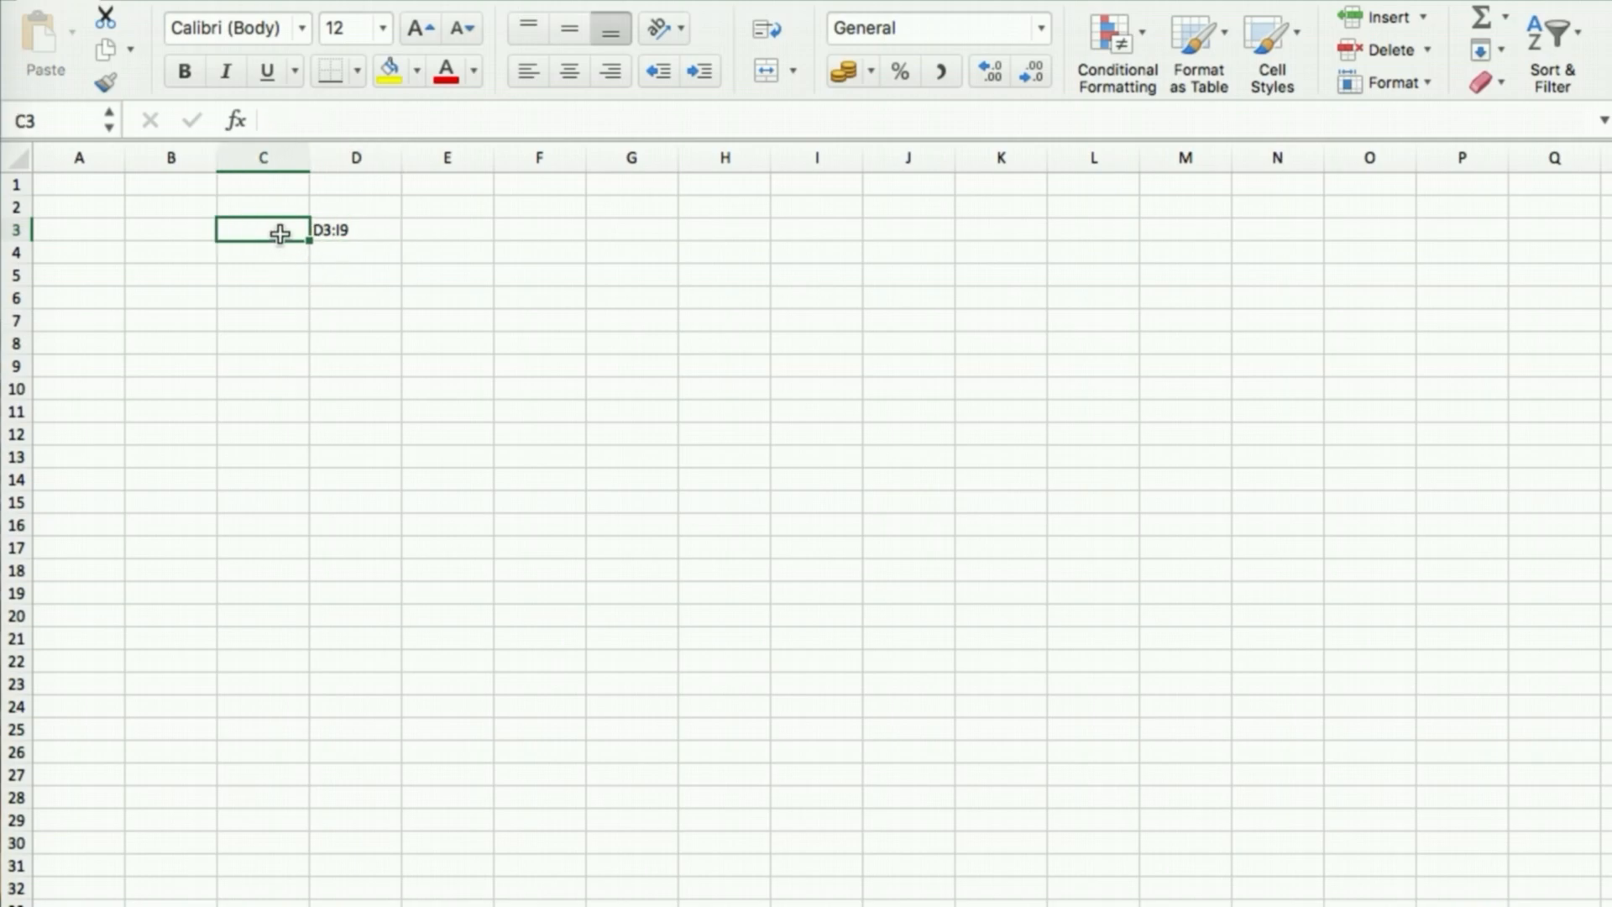
pyautogui.click(344, 229)
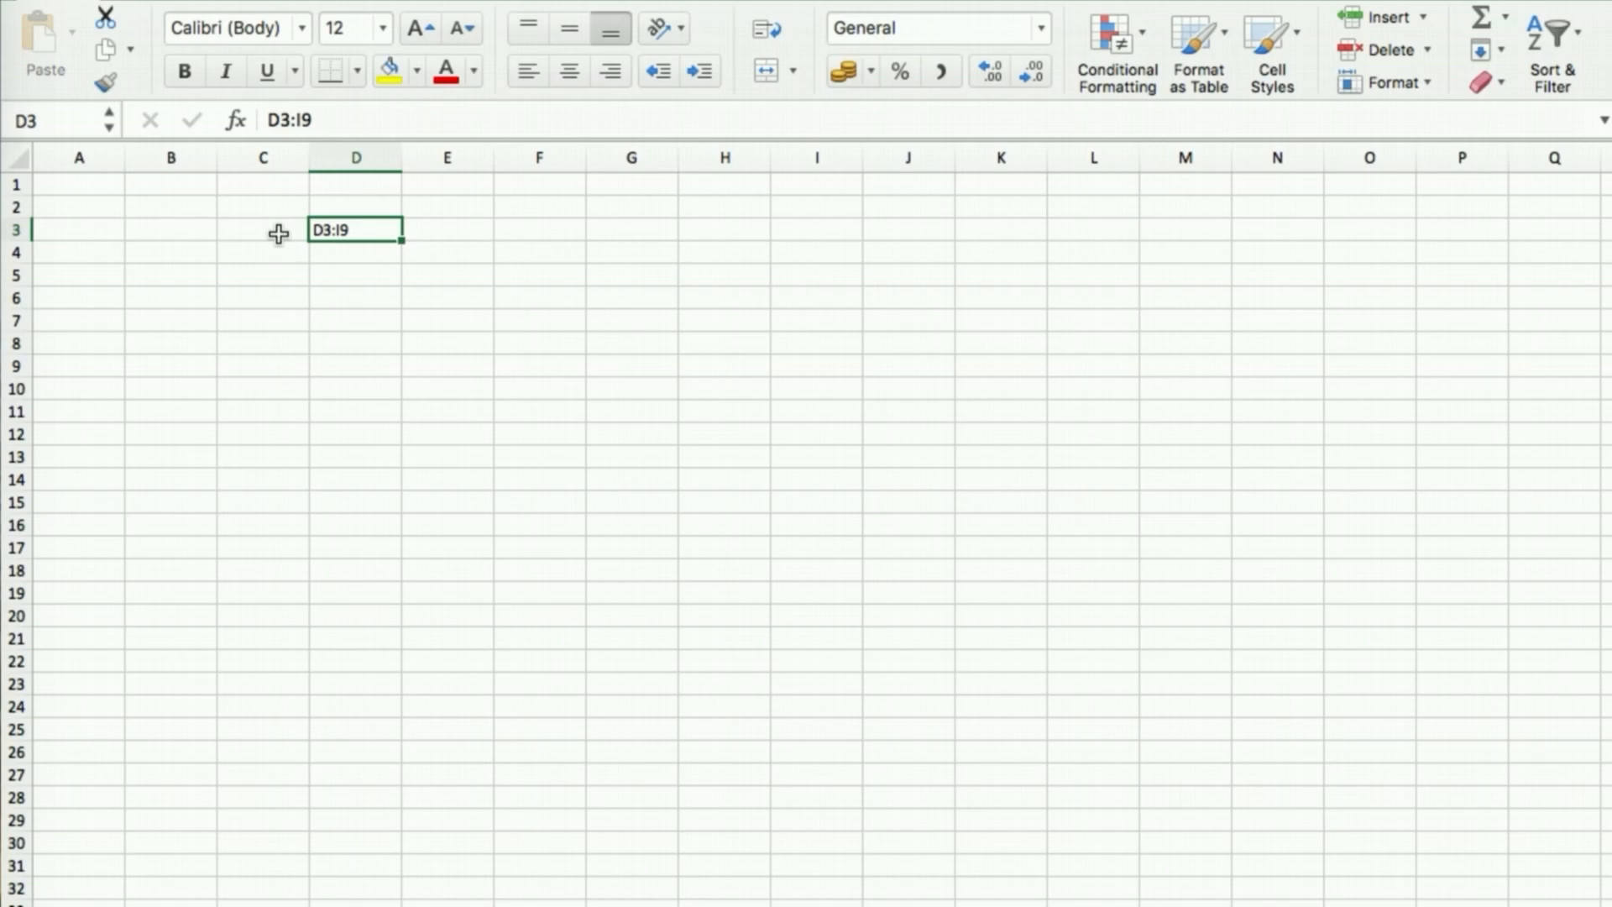
pyautogui.press('Delete')
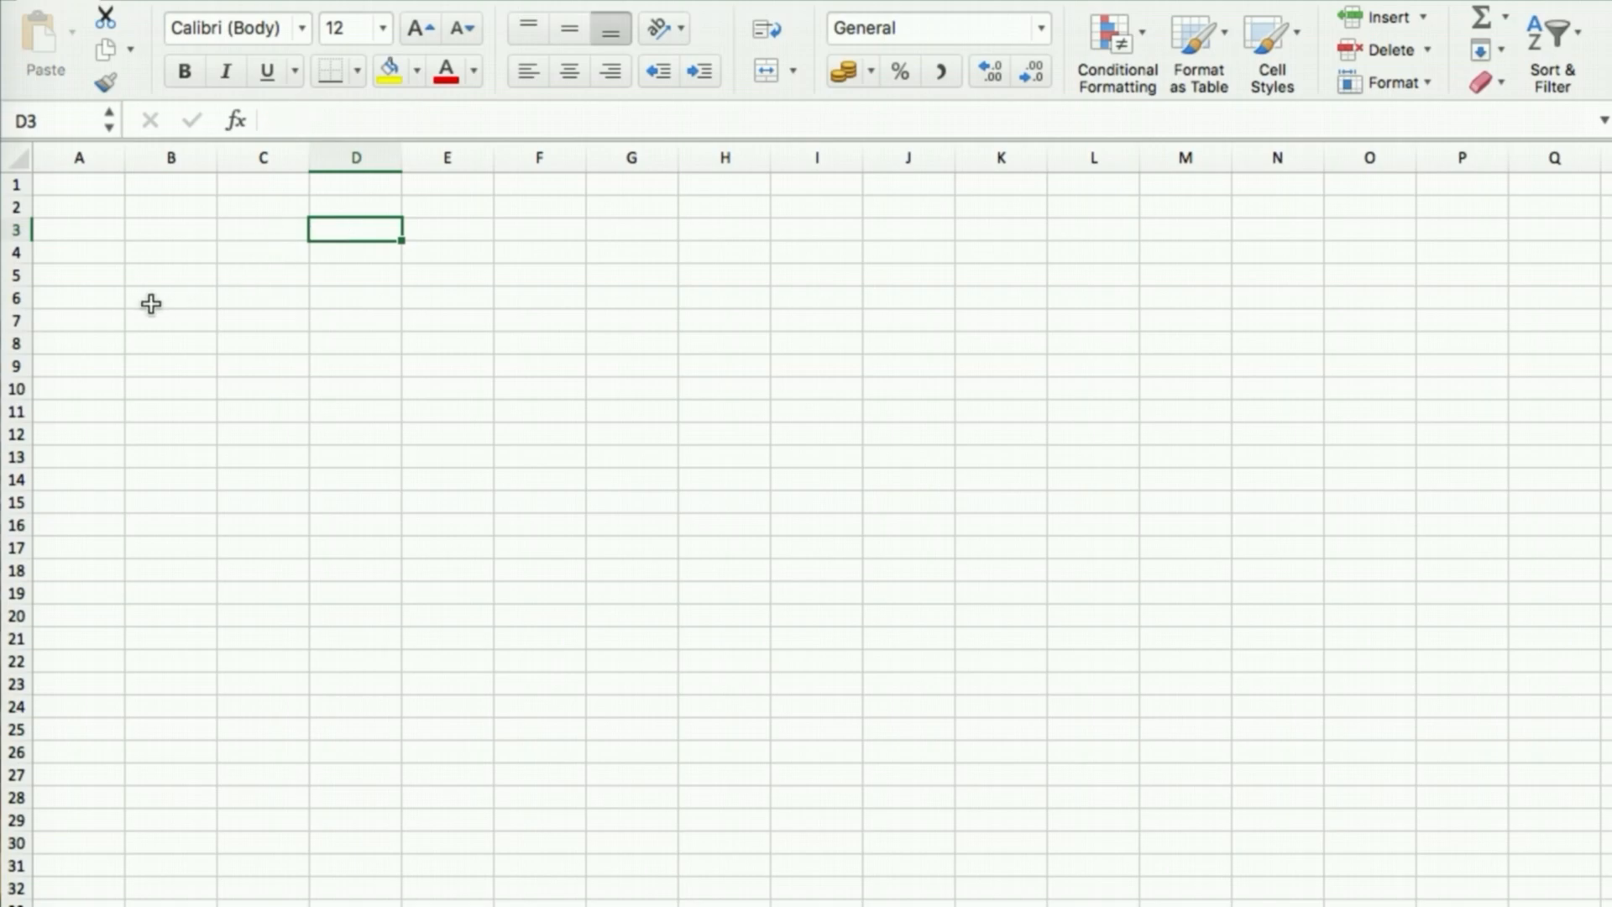
pyautogui.click(86, 229)
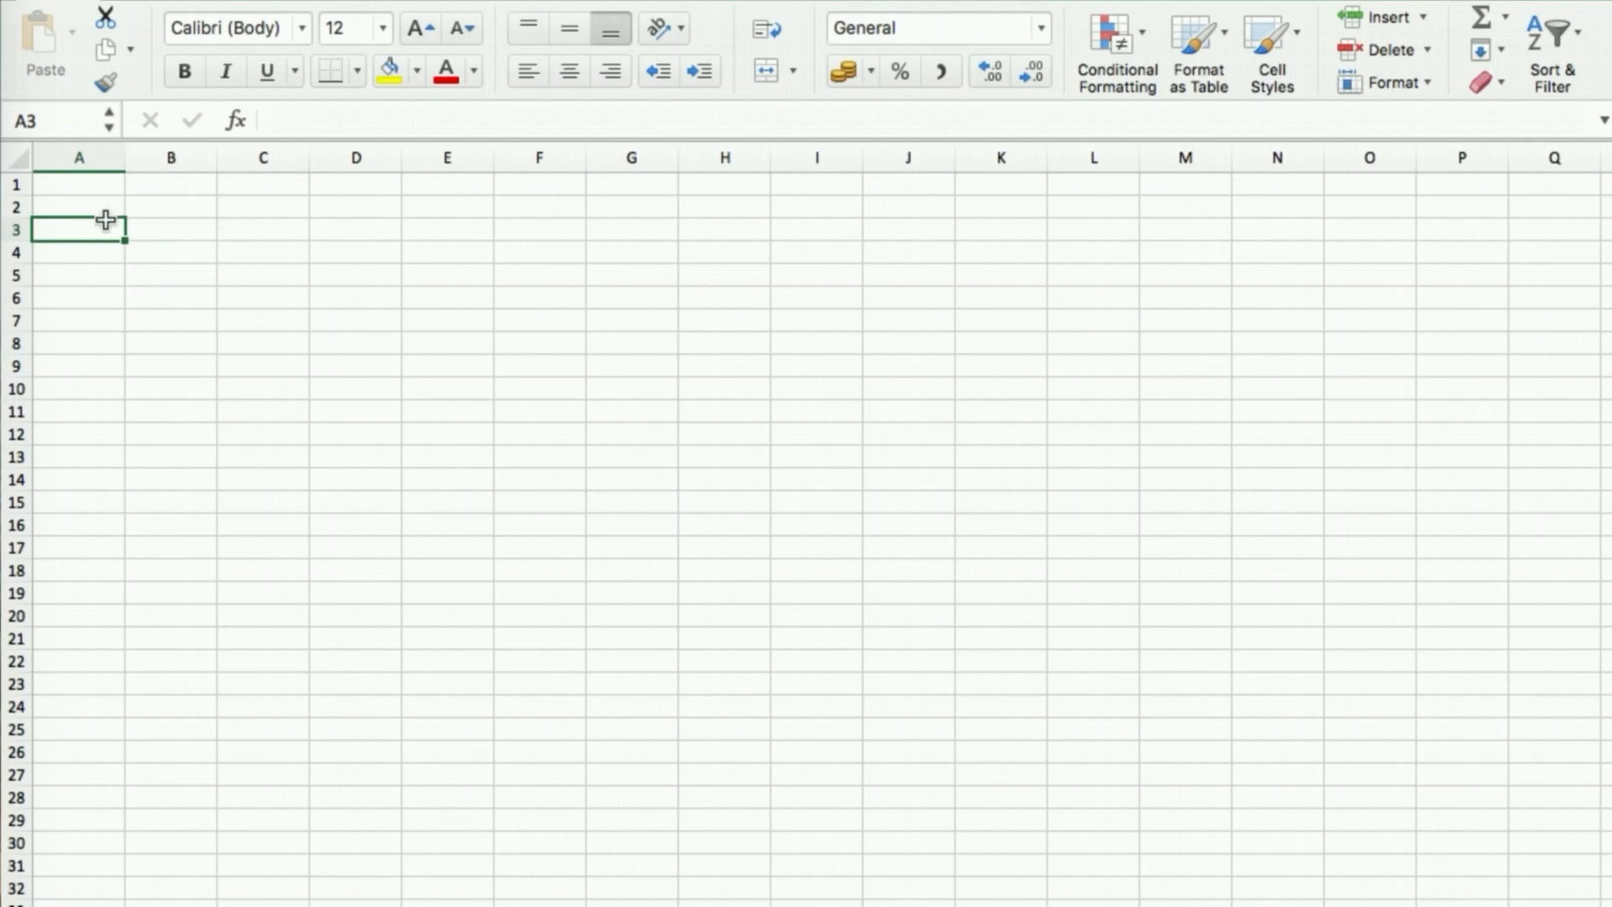
# Enter the title 'My Movie Inventory' in cell A1, correcting typos along the way
pyautogui.click(95, 185)
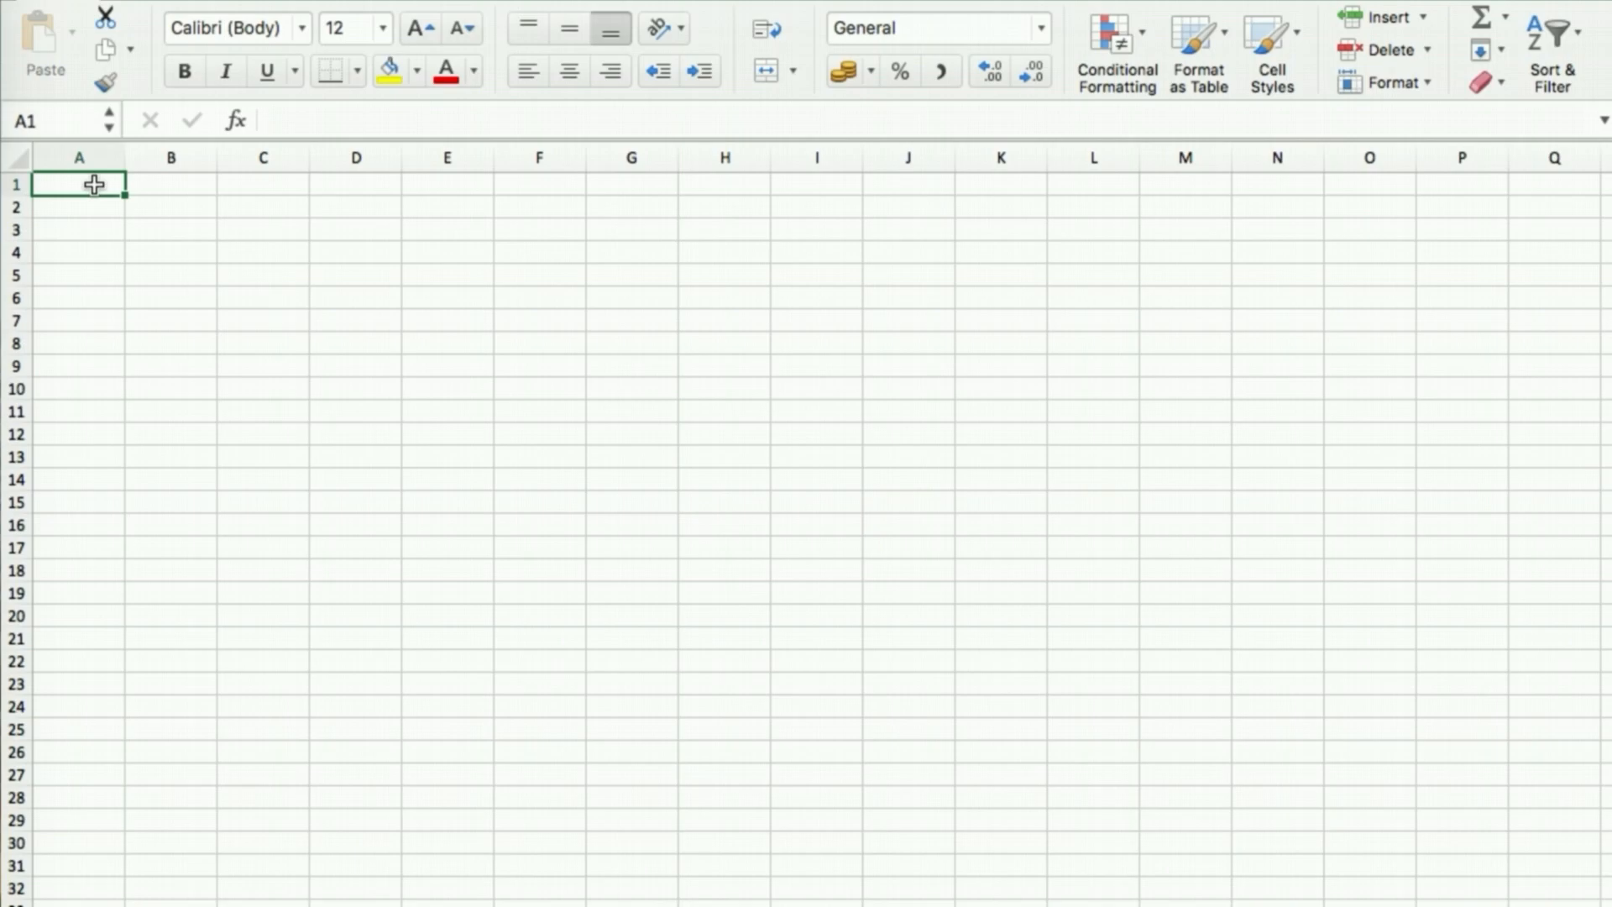
pyautogui.write('Inven')
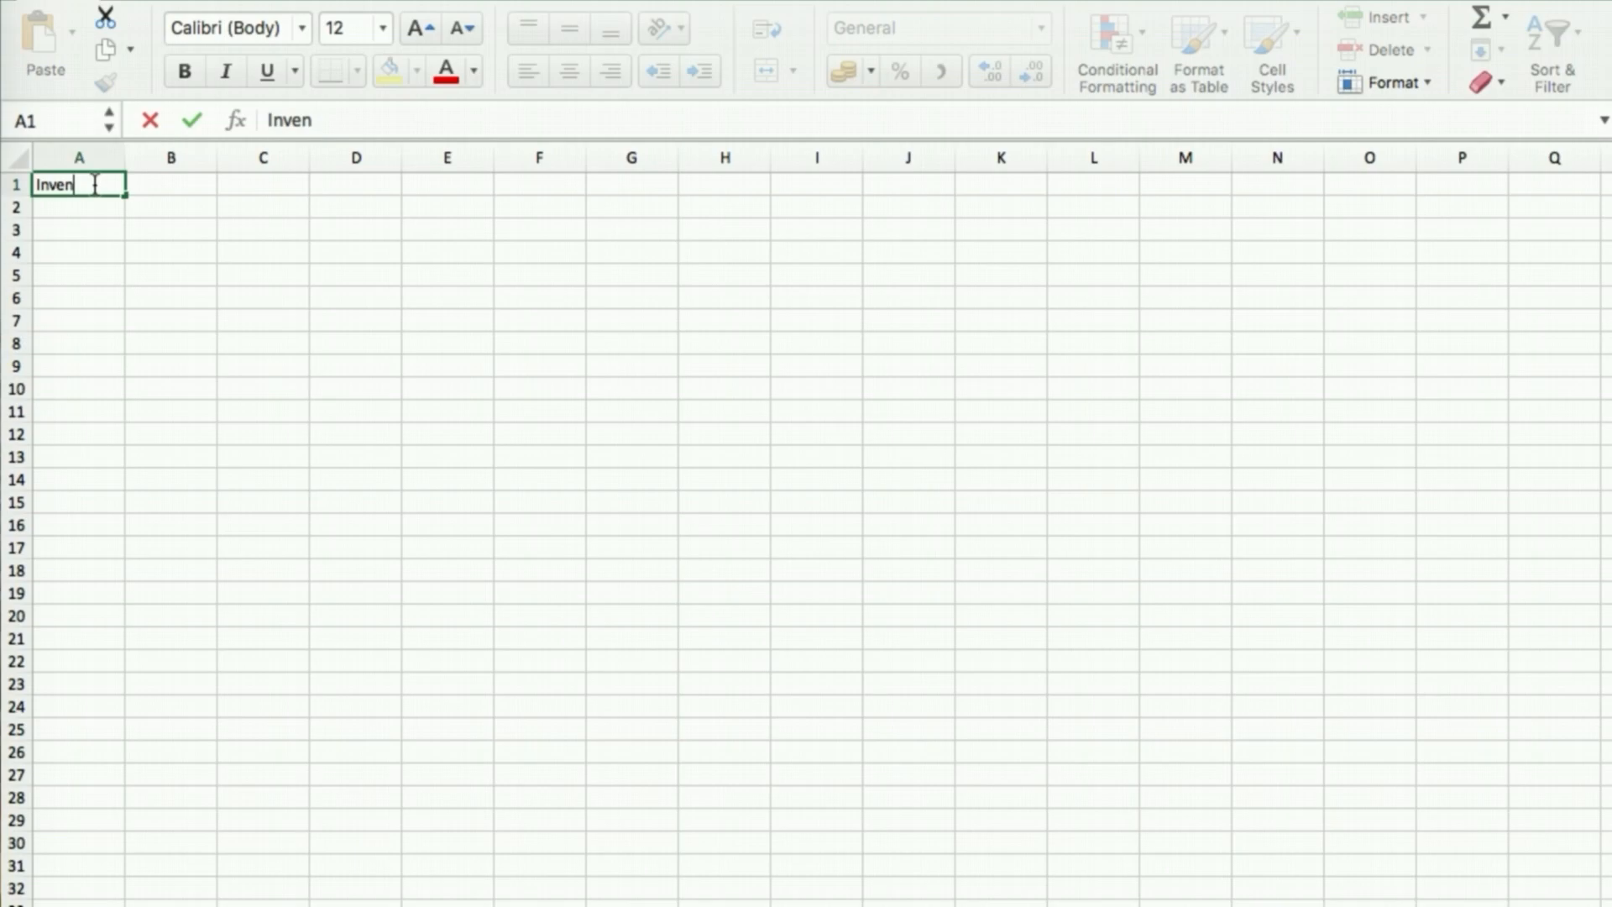
pyautogui.press('BackSpace')
pyautogui.press('BackSpace')
pyautogui.press('BackSpace')
pyautogui.press('BackSpace')
pyautogui.press('BackSpace')
pyautogui.write('My Movie Inc')
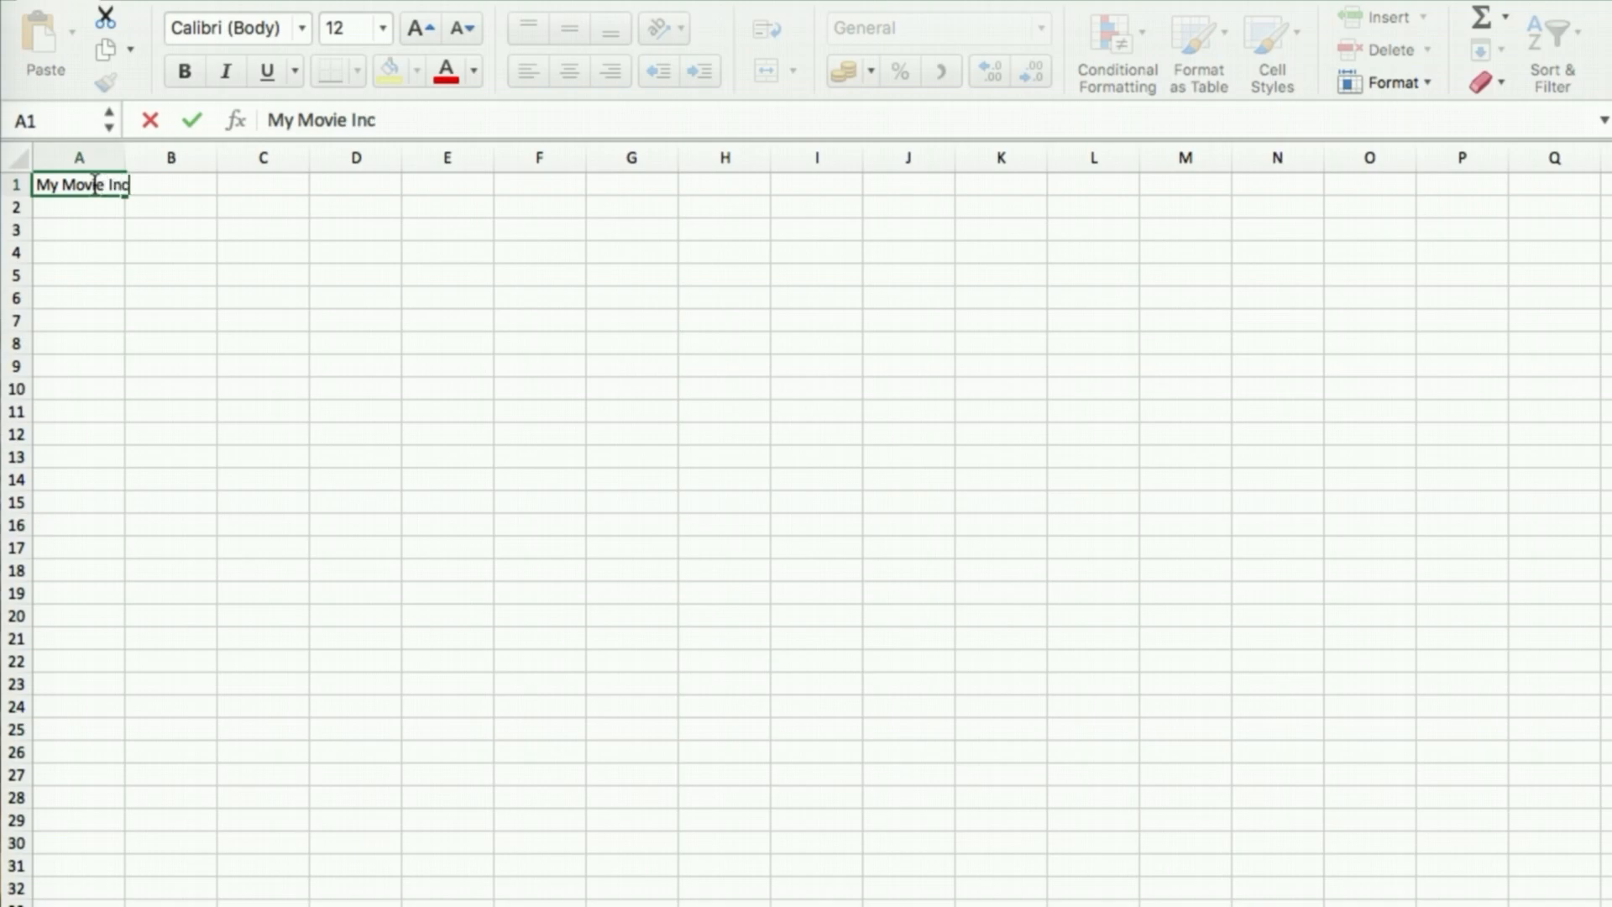
pyautogui.press('BackSpace')
pyautogui.write('ventory')
pyautogui.press('Return')
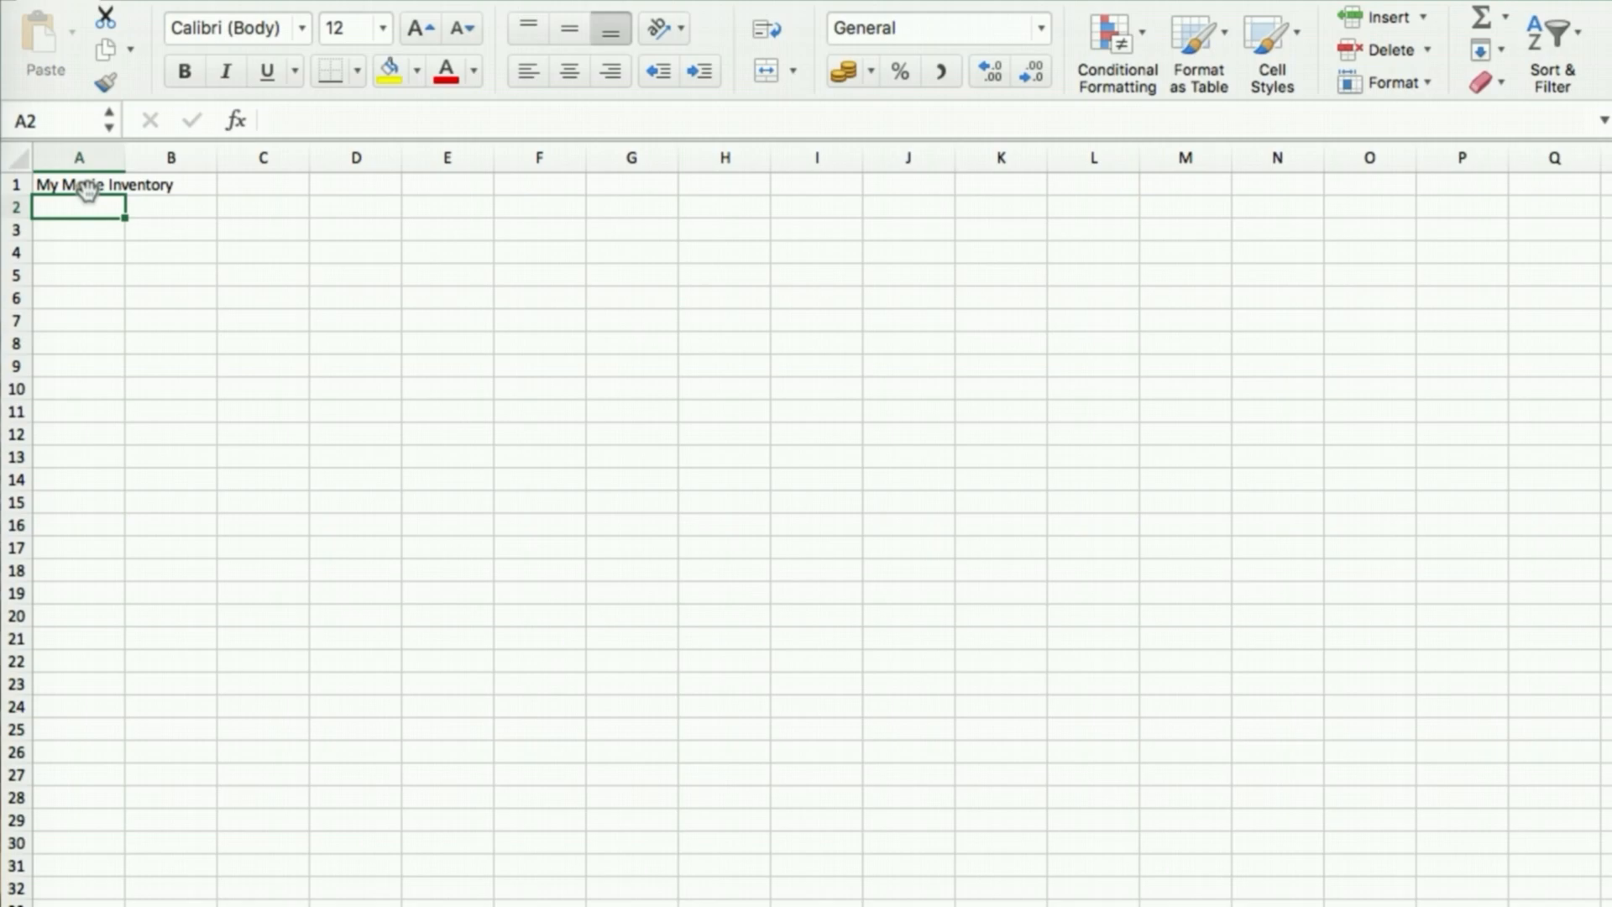
# Check the title in A1, then move the selection down to cell A3
pyautogui.click(87, 187)
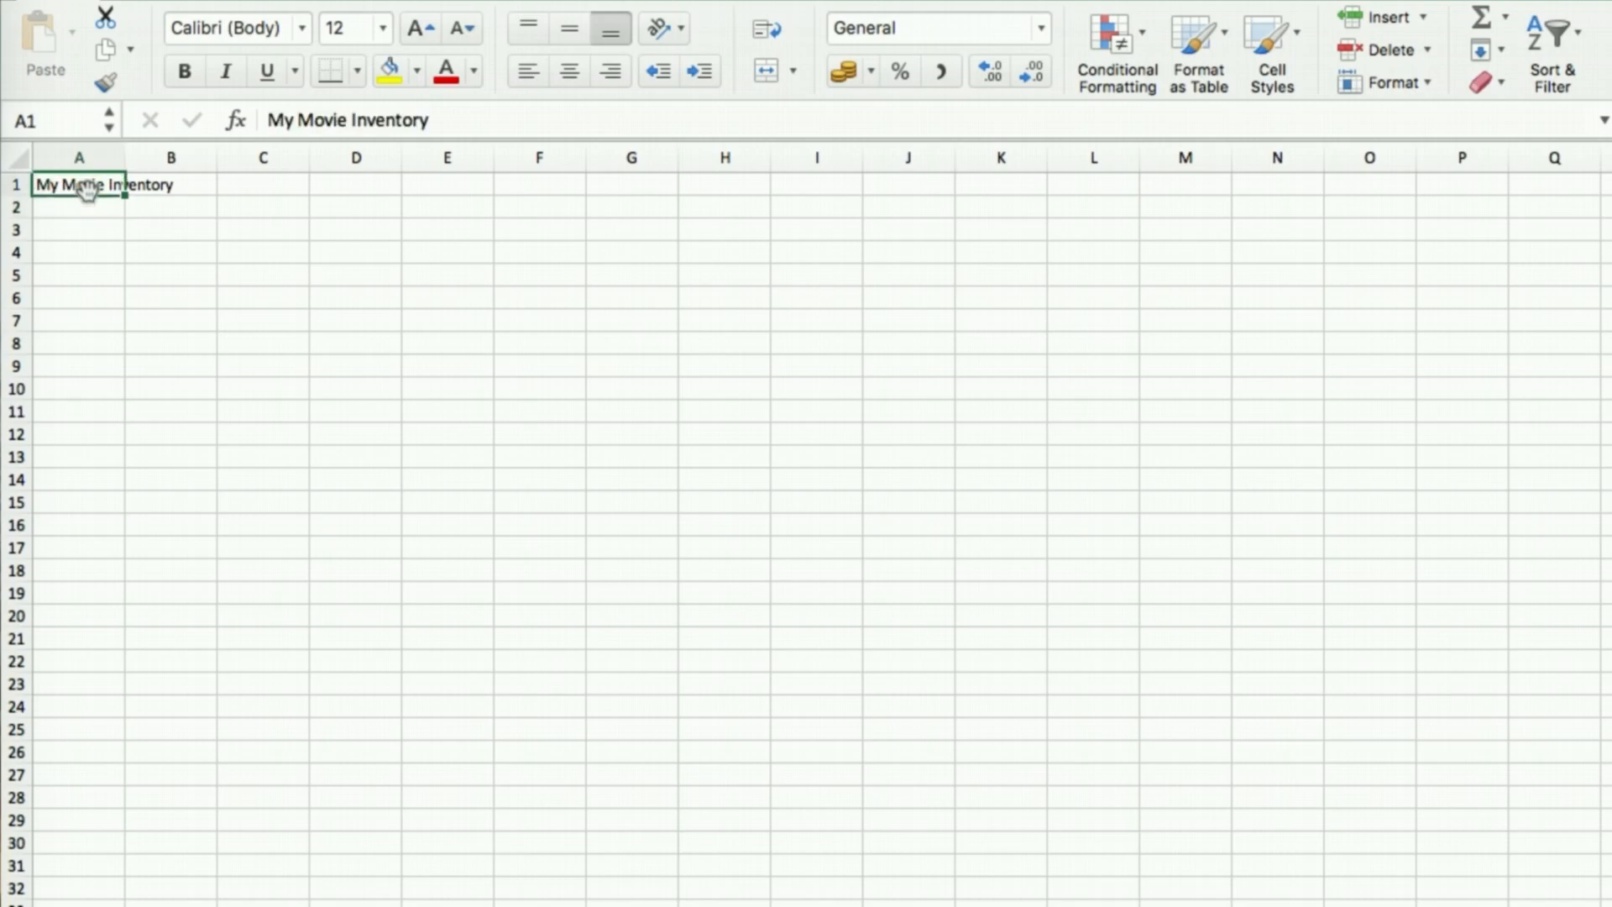
pyautogui.click(87, 207)
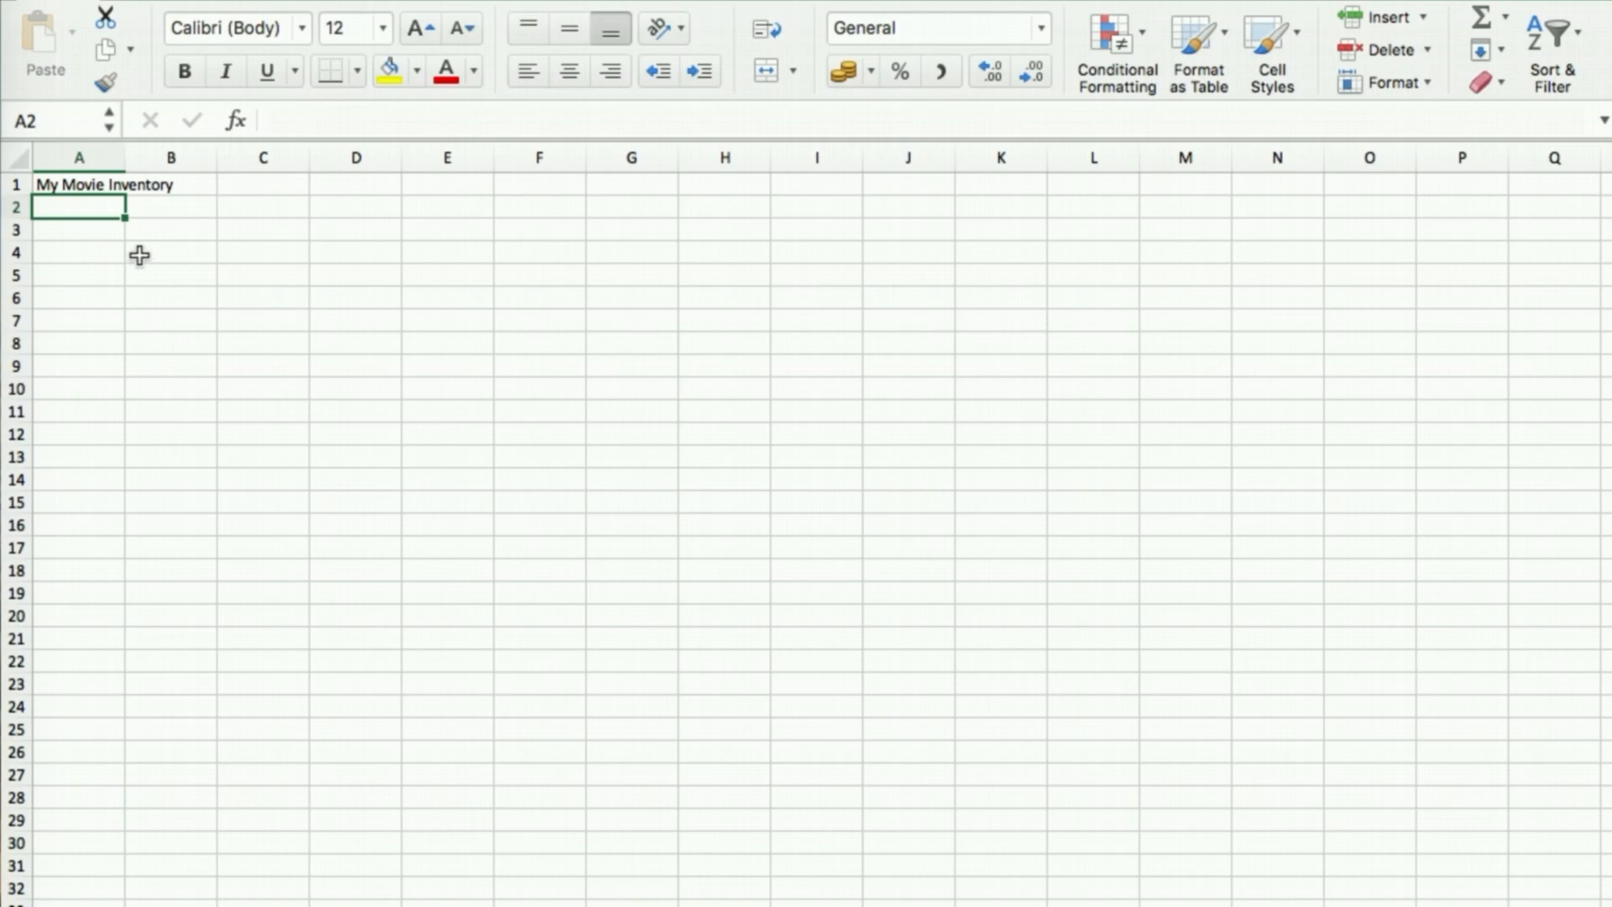
pyautogui.click(69, 184)
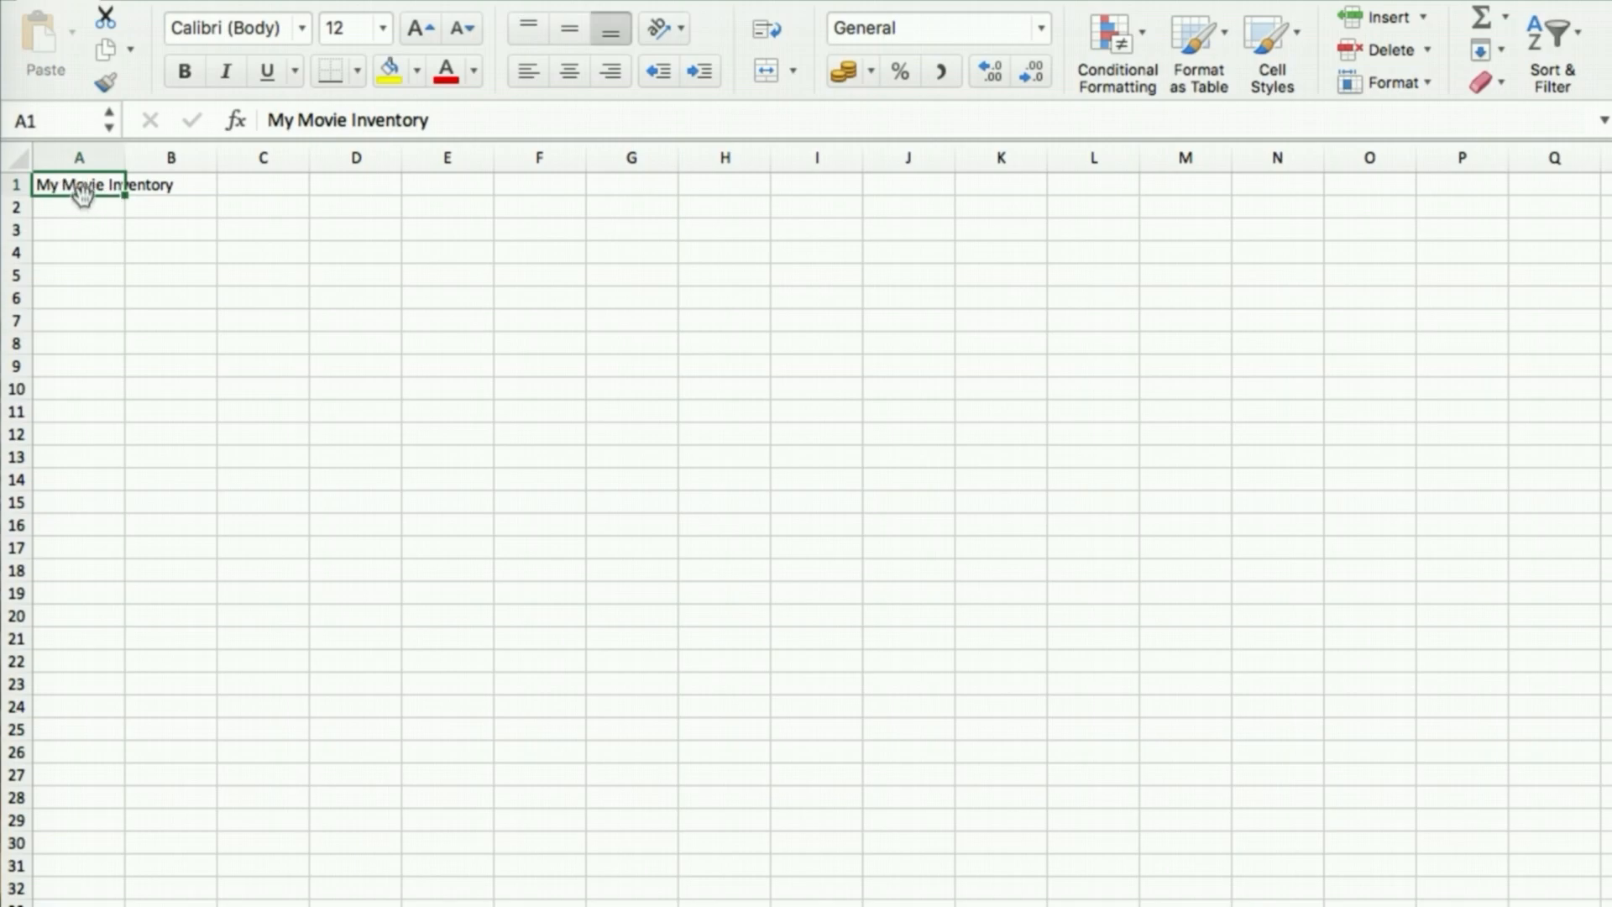
pyautogui.click(94, 237)
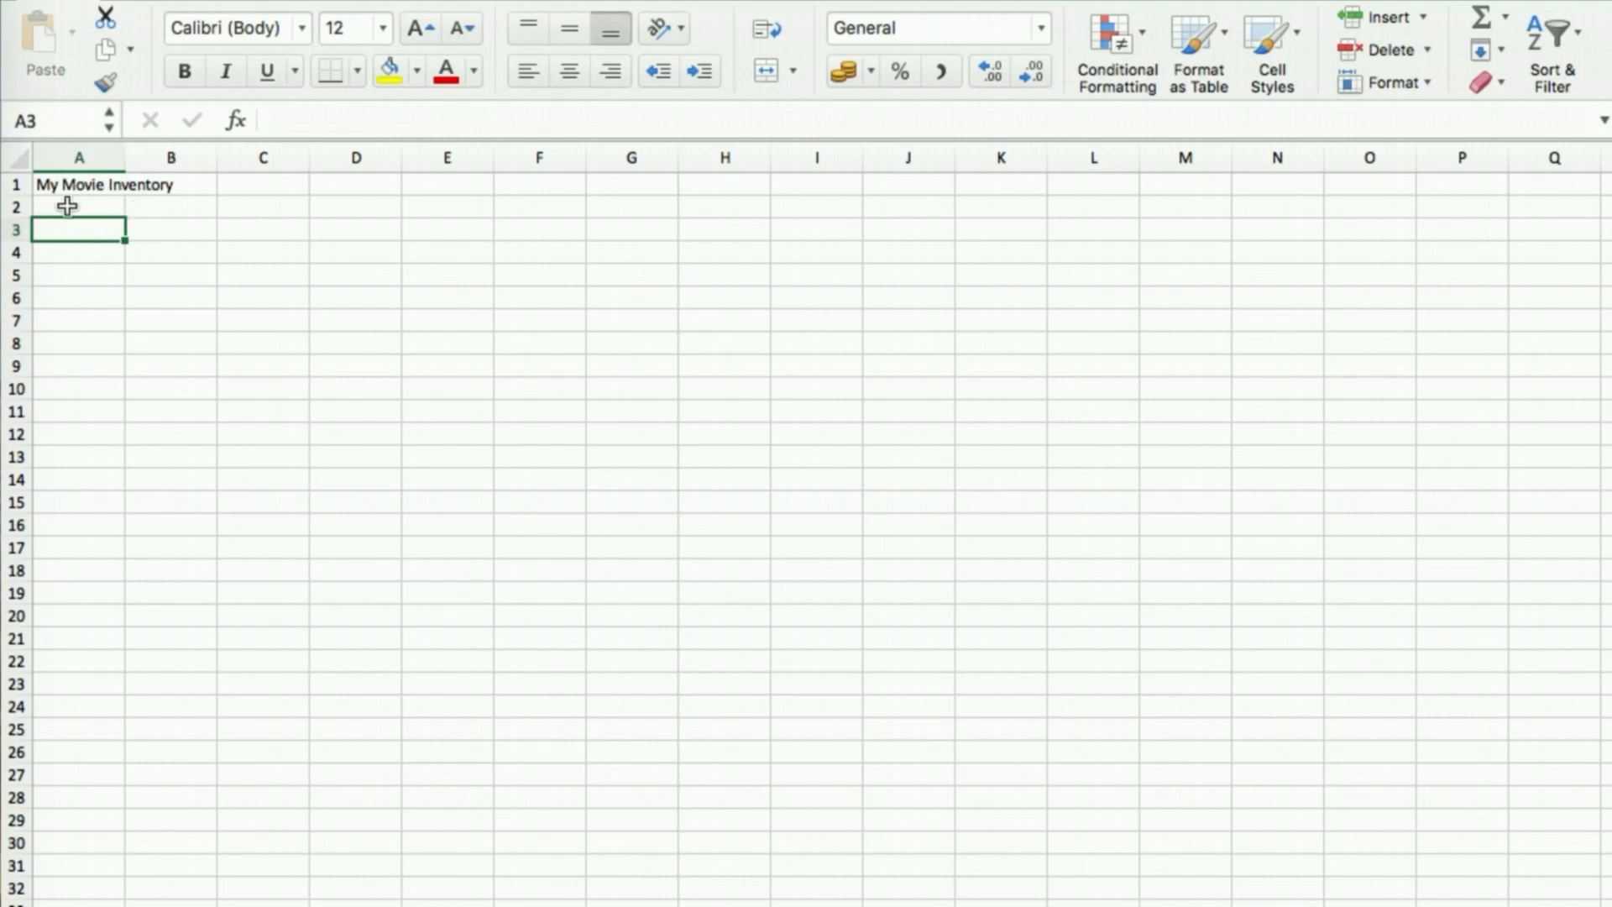
pyautogui.scroll(5, 139, 210)
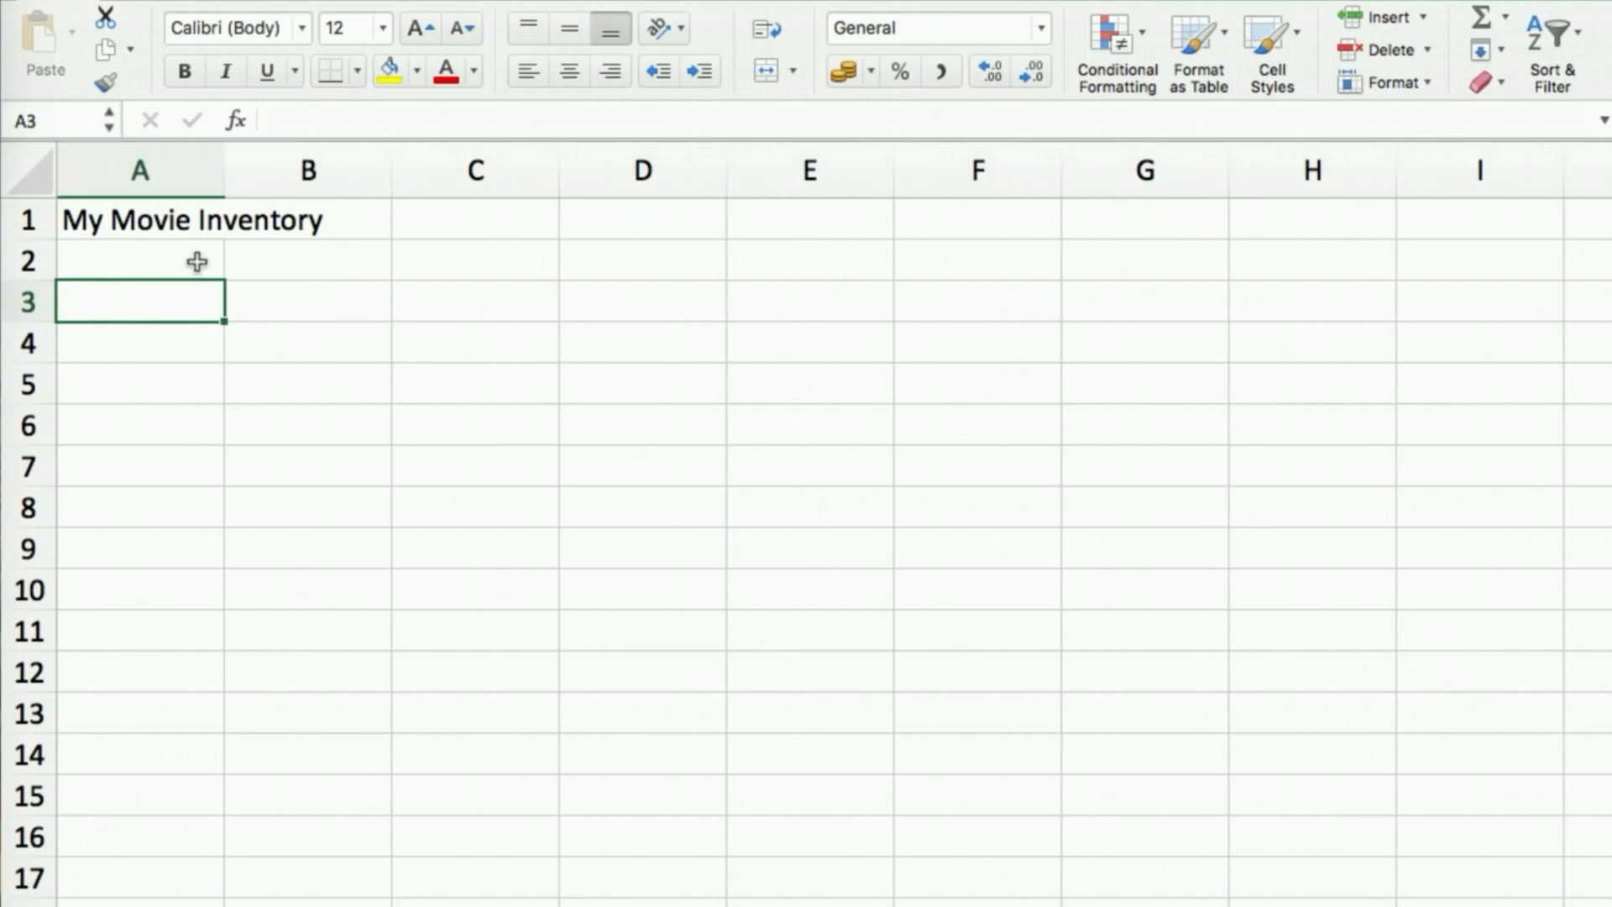
pyautogui.click(178, 221)
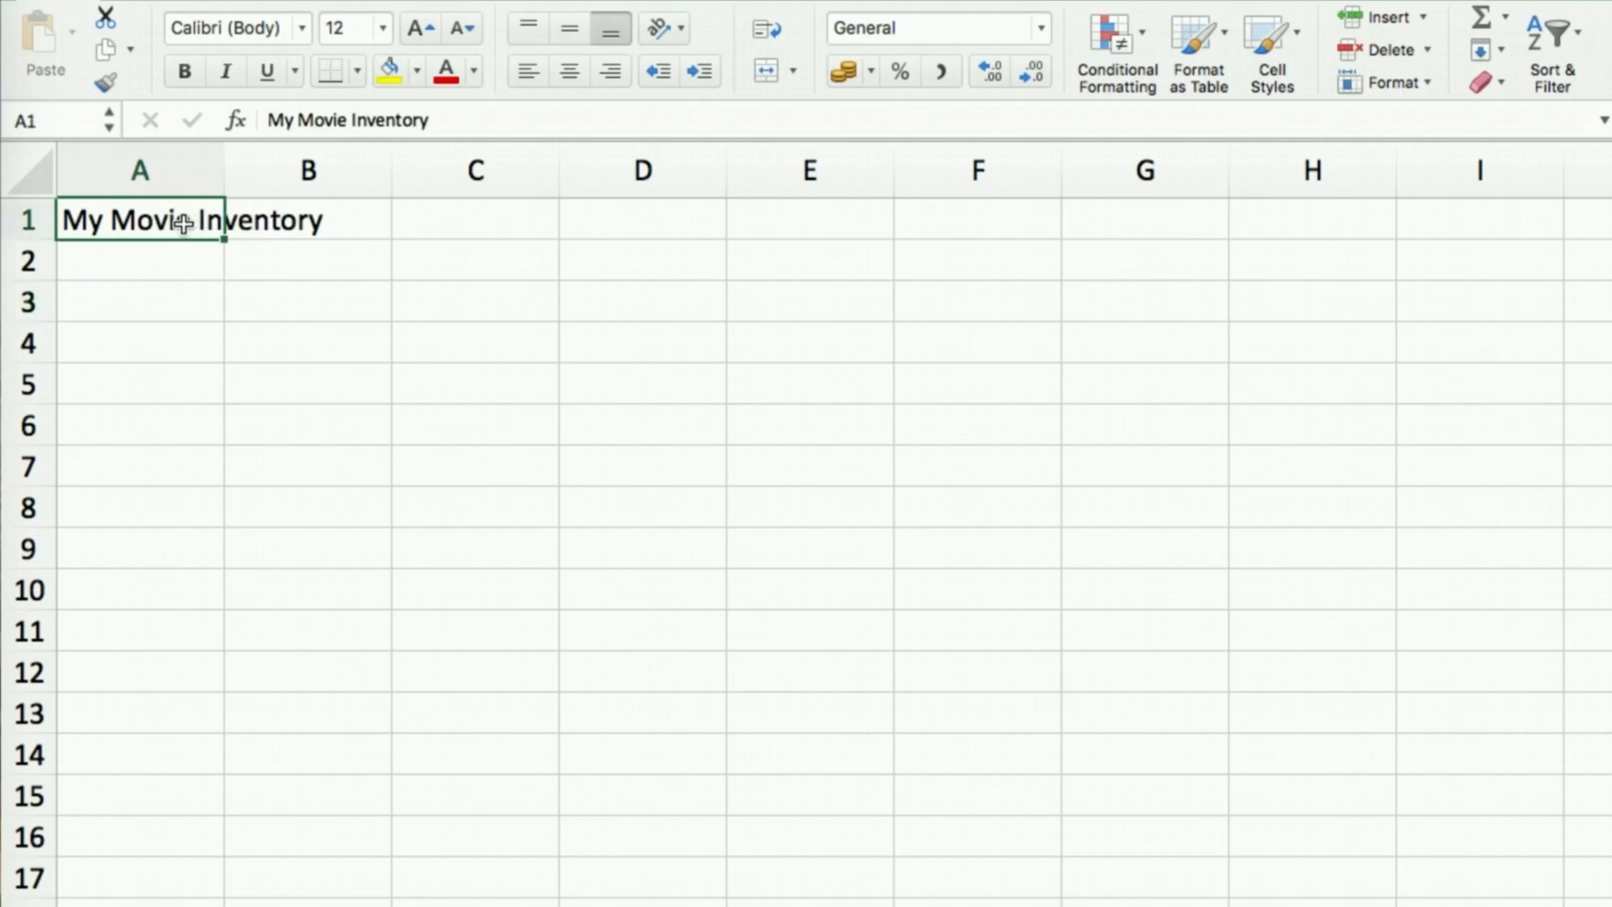
pyautogui.click(289, 221)
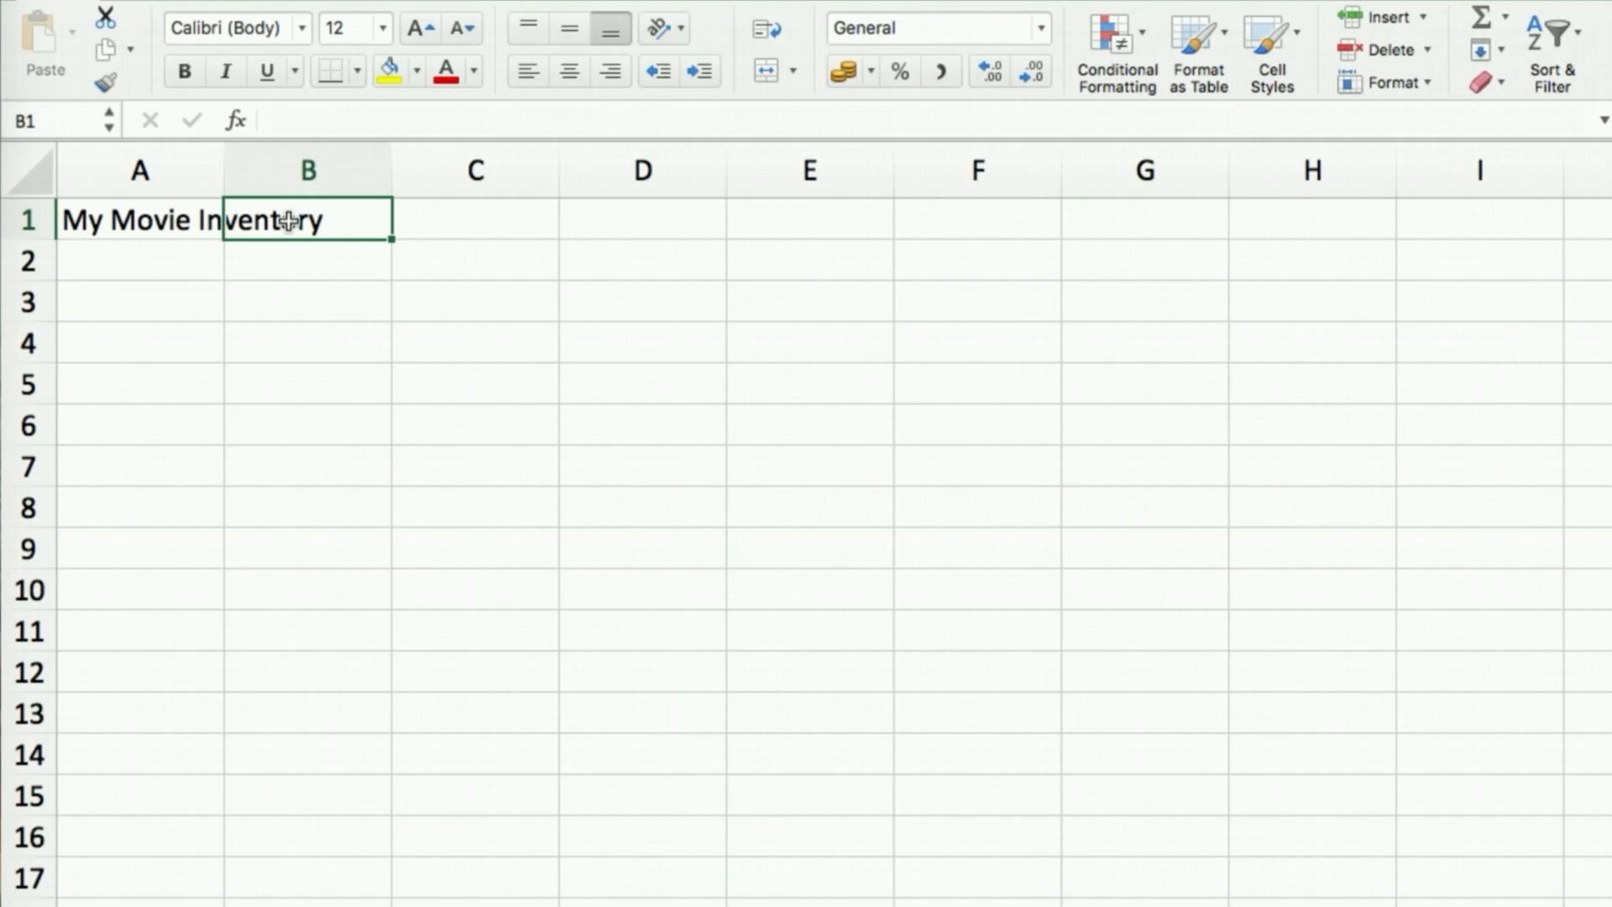
pyautogui.write('gfg')
pyautogui.press('Return')
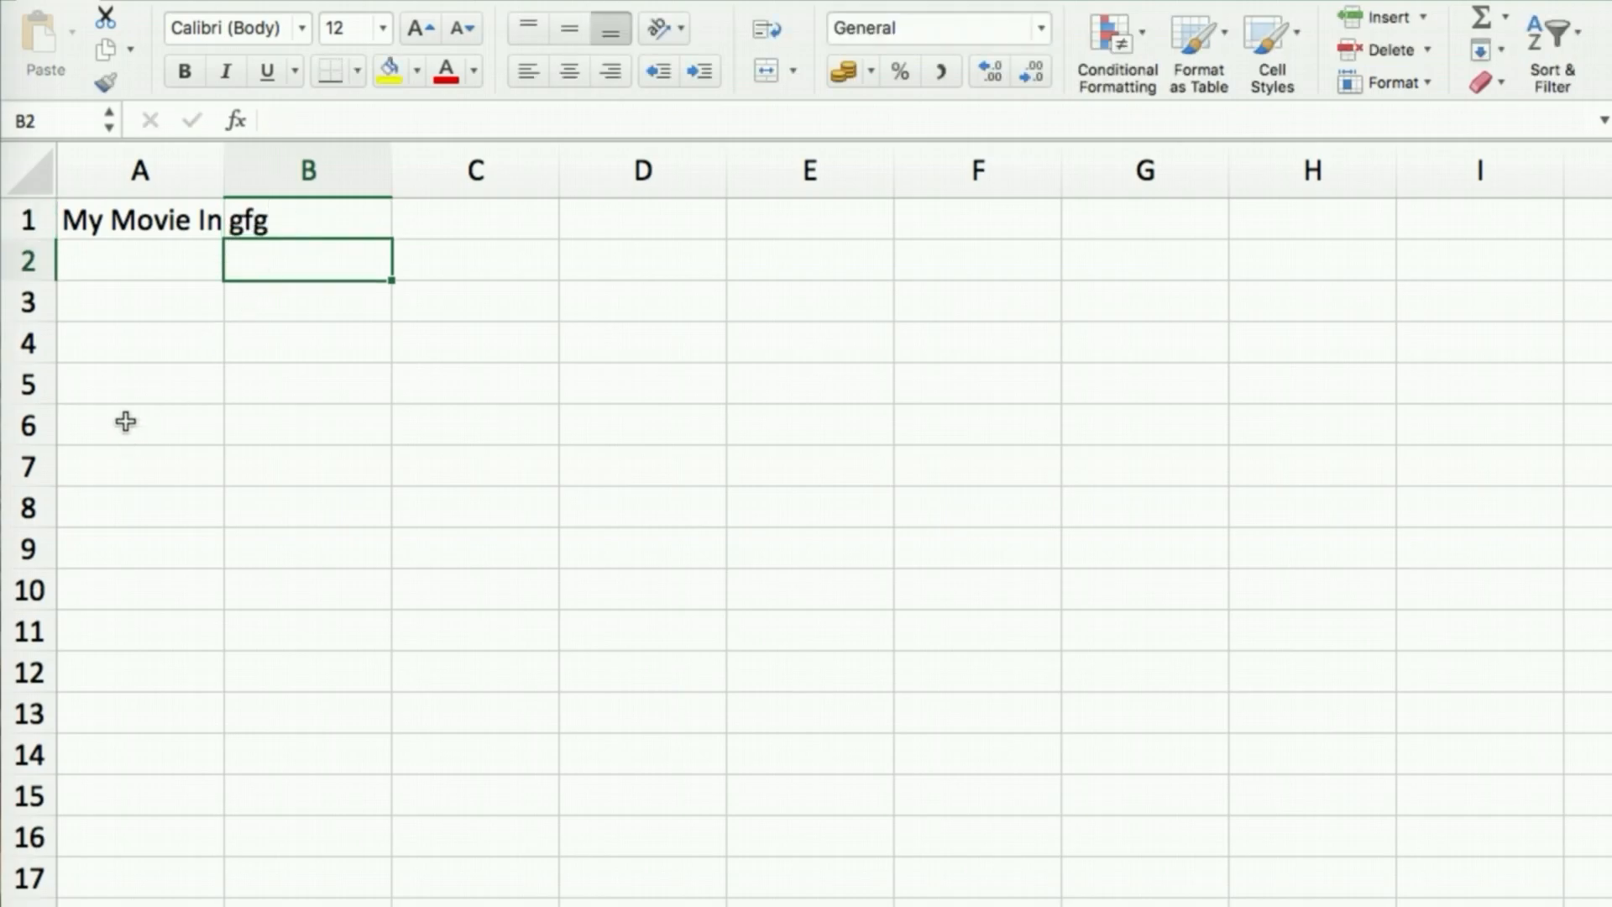
pyautogui.click(158, 219)
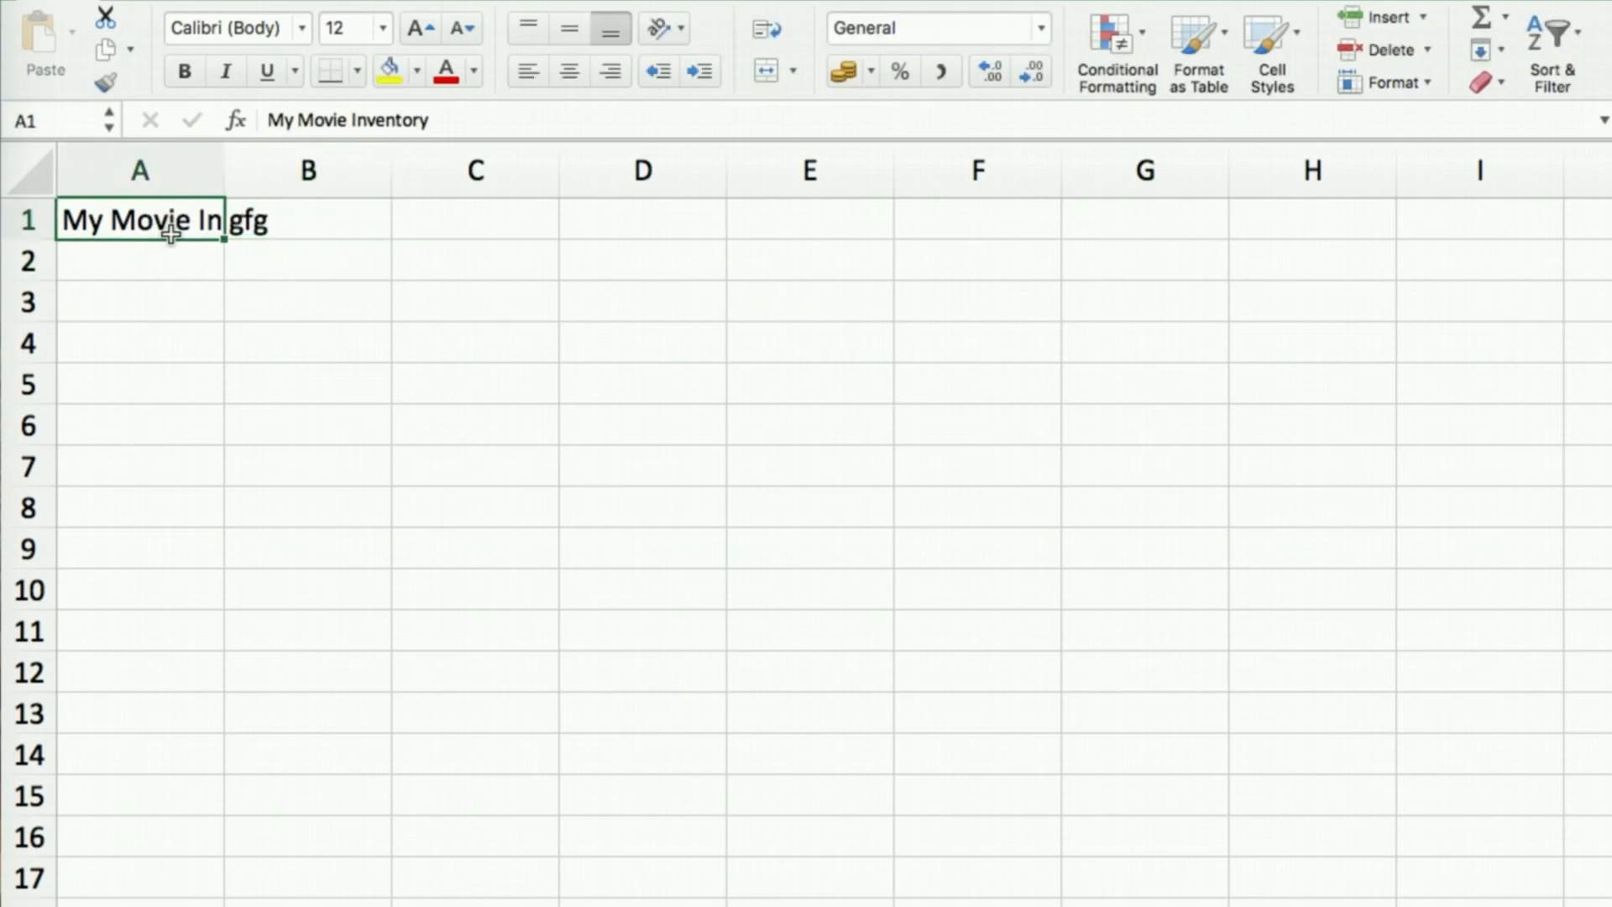
pyautogui.click(277, 229)
pyautogui.press('Delete')
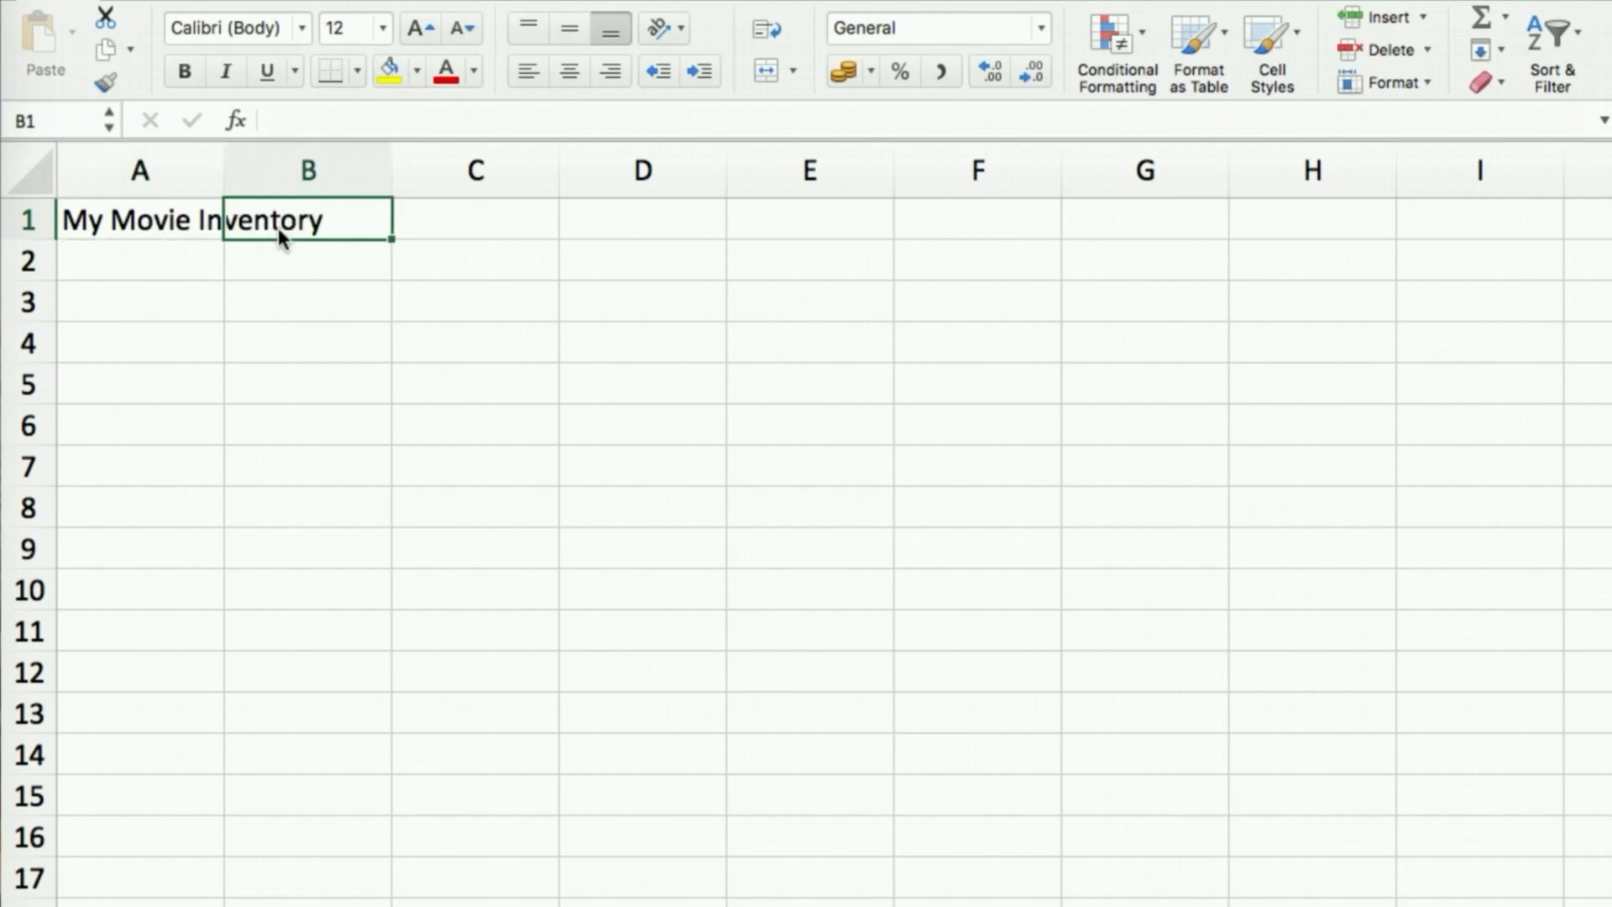
pyautogui.click(109, 252)
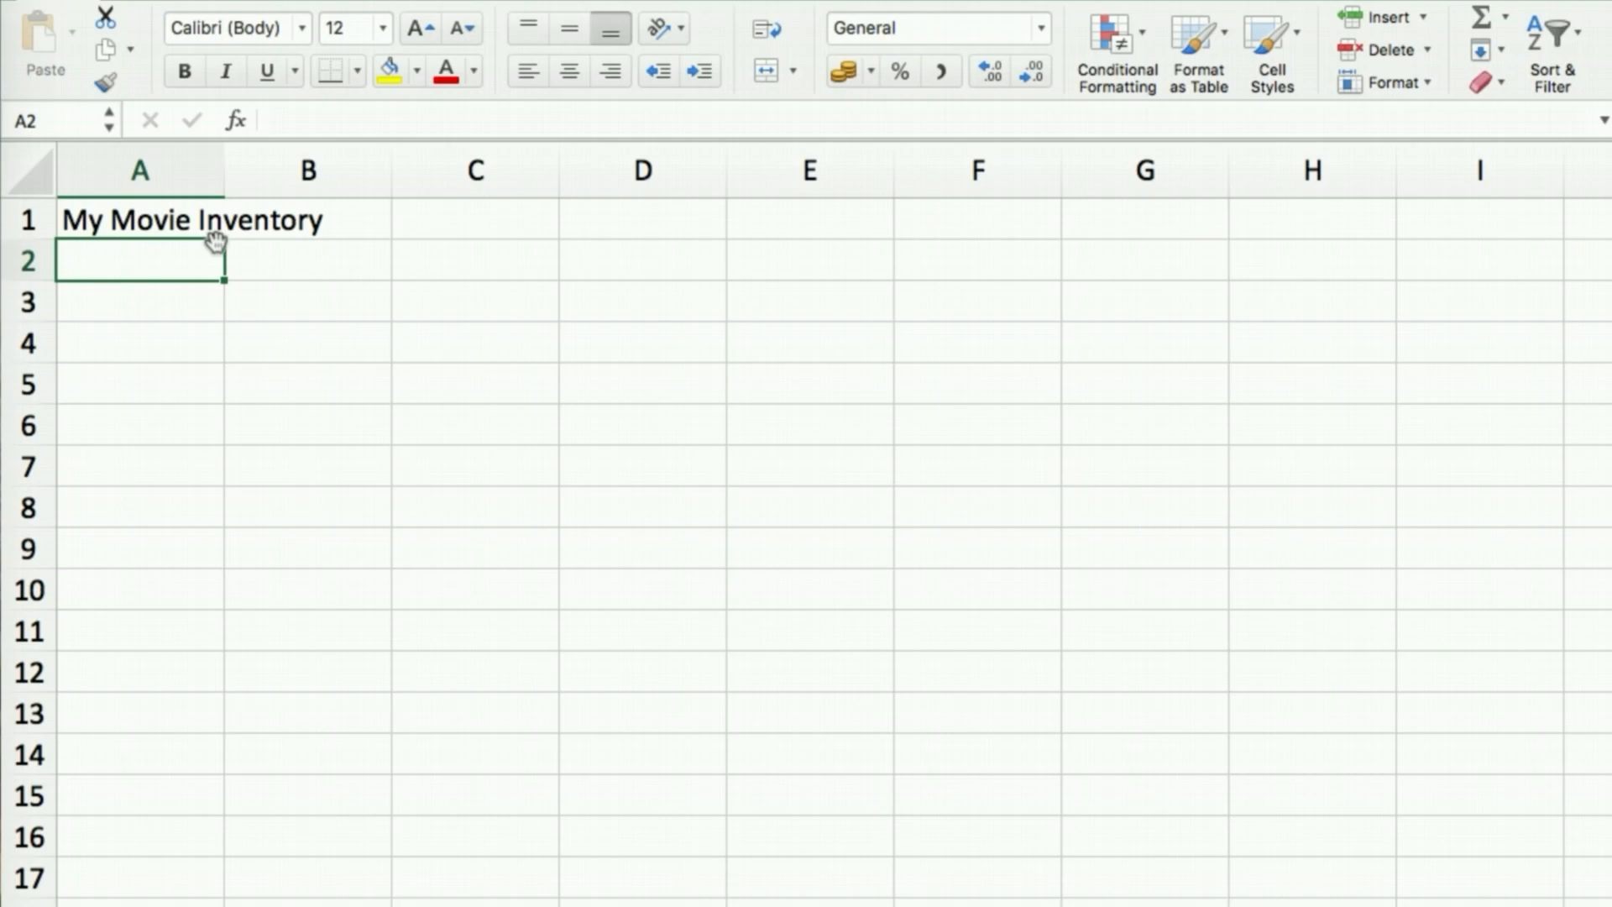
# Enter headings Title, Year, Age_Restrictions and Type in cells A2 through D2
pyautogui.write('T')
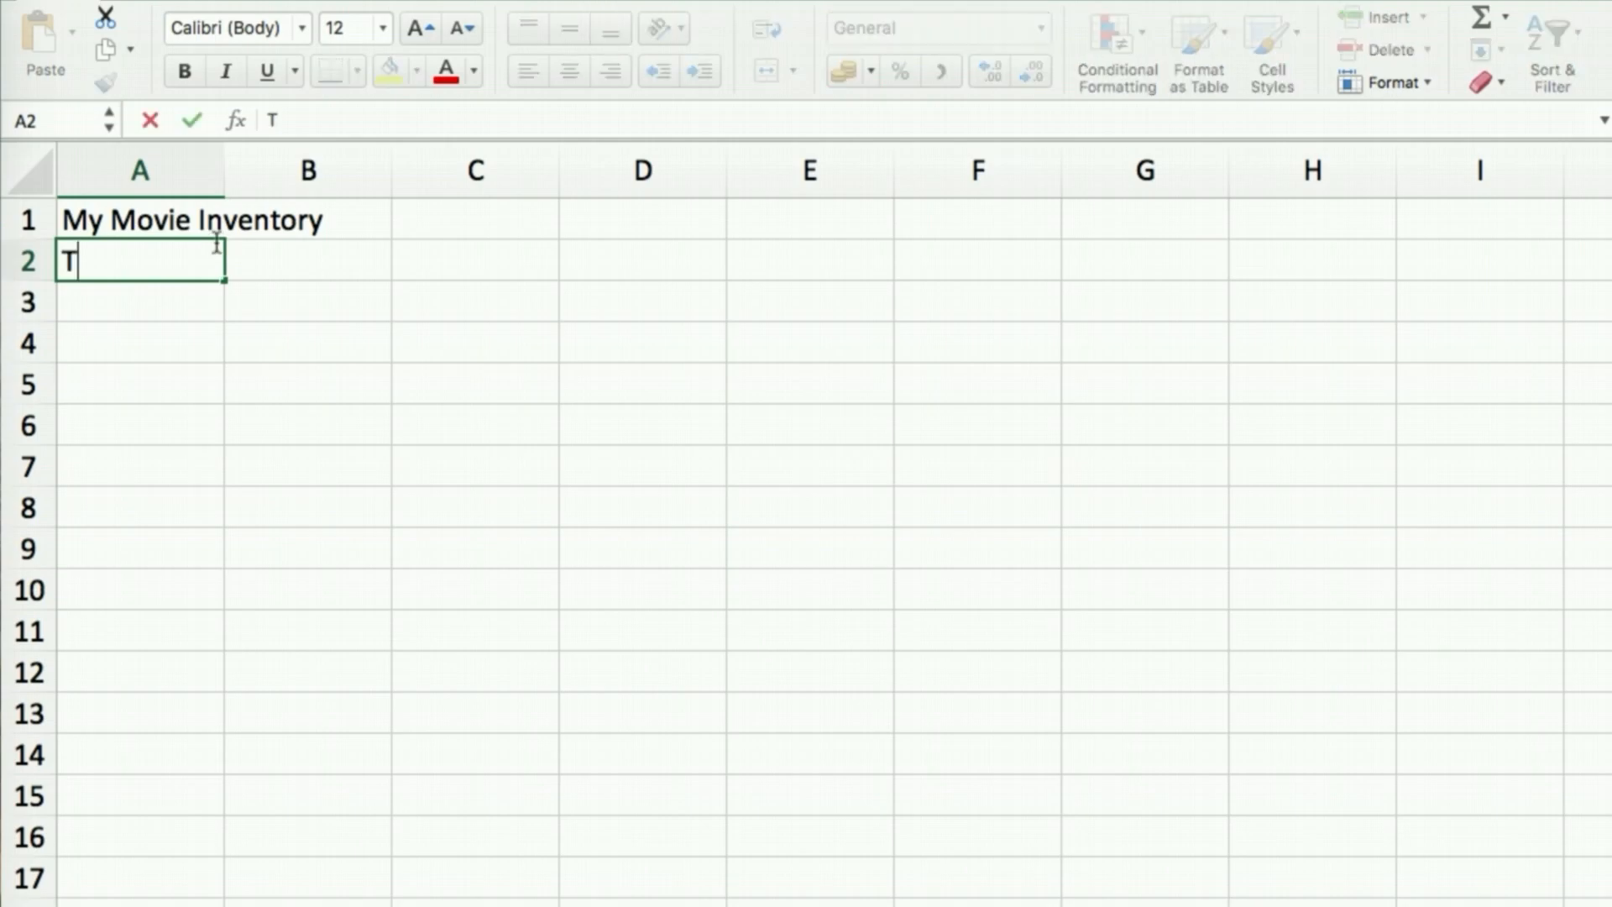
pyautogui.write('itle')
pyautogui.press('Tab')
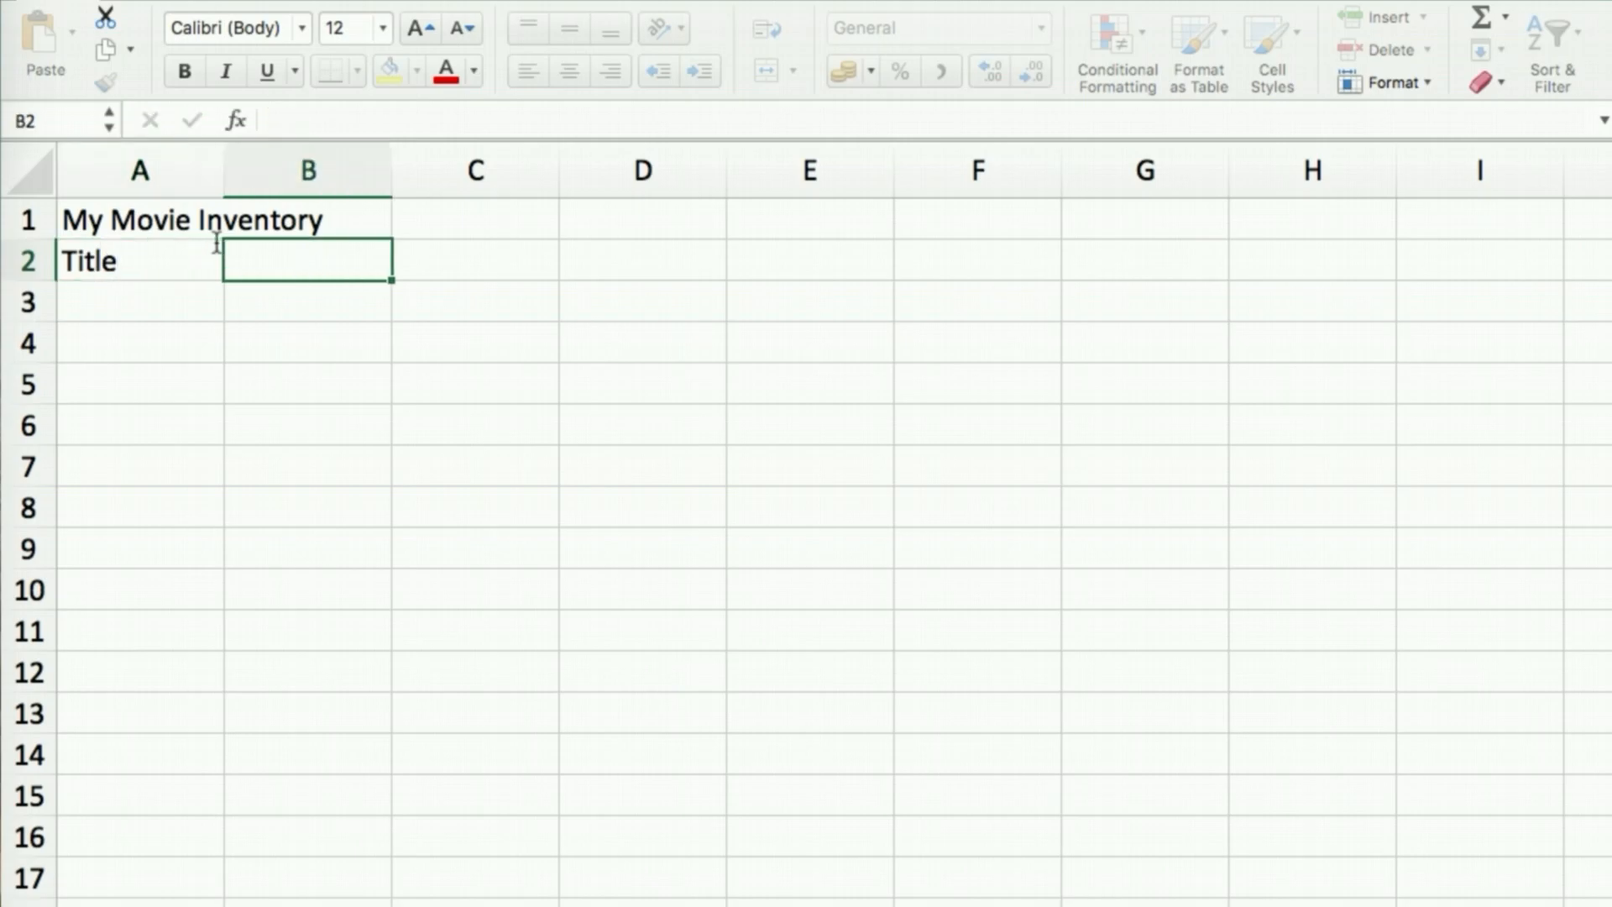
pyautogui.write('Year')
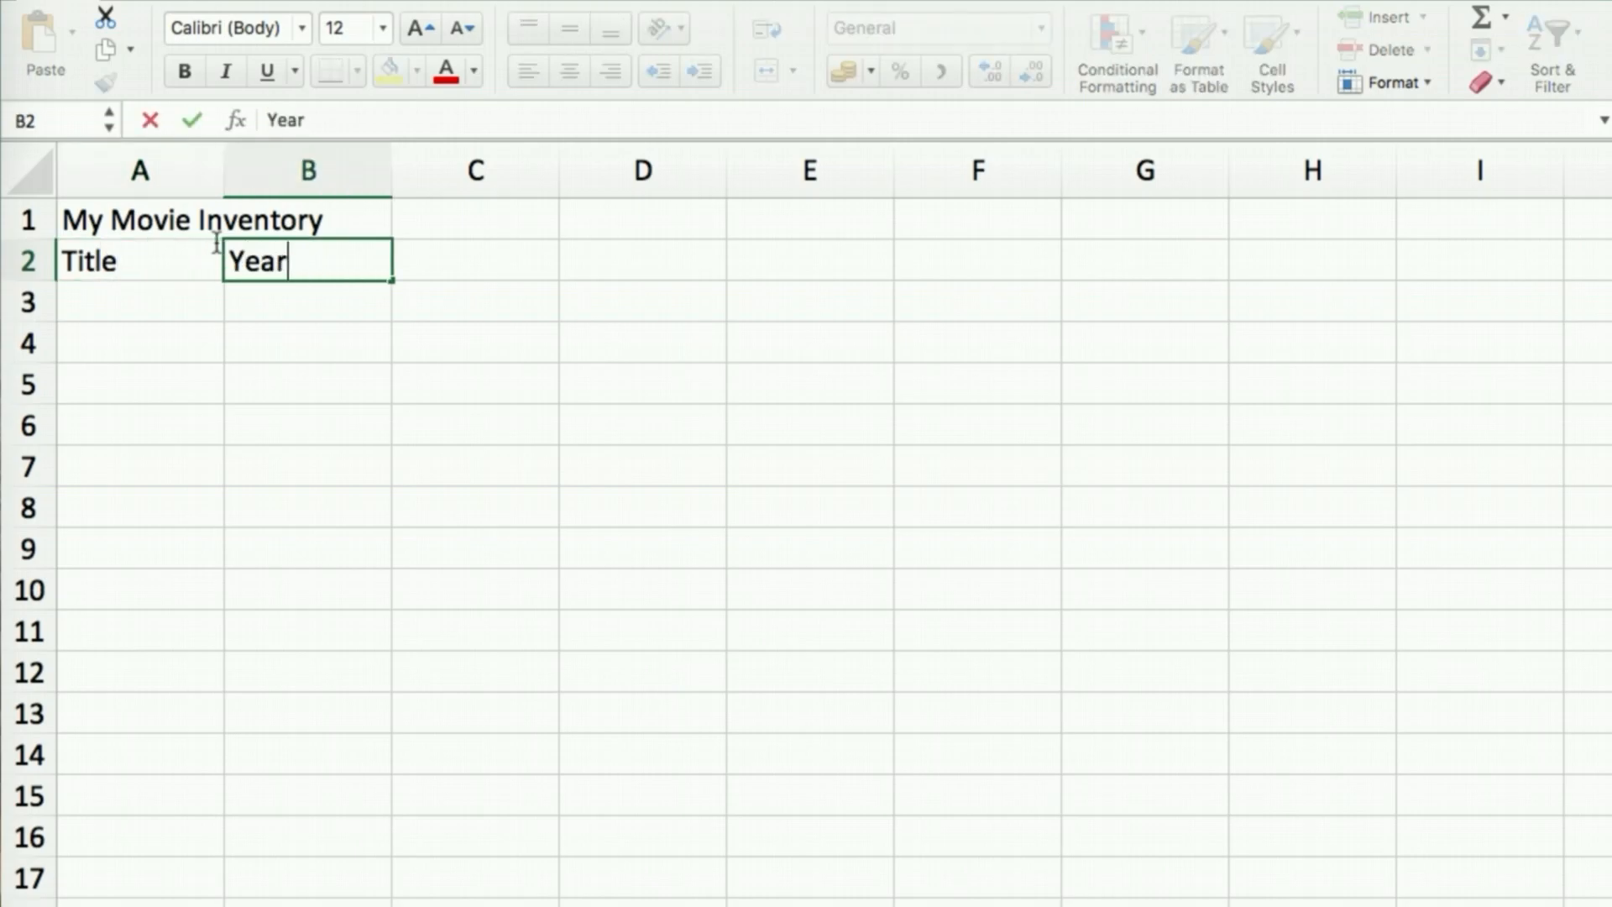
pyautogui.press('Tab')
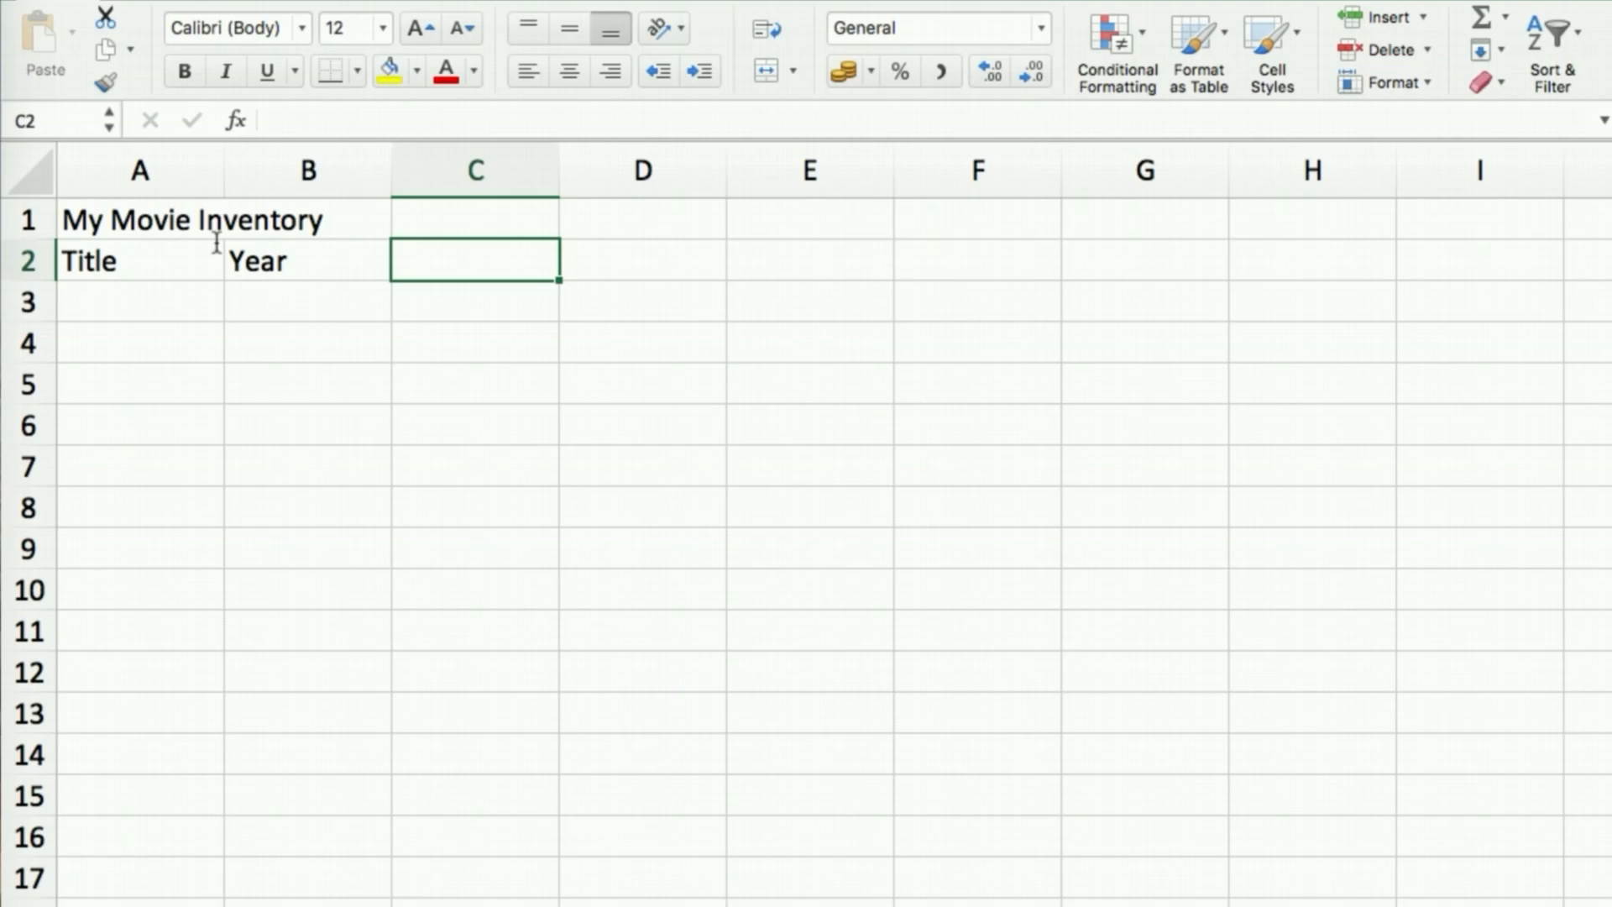
pyautogui.write('Age')
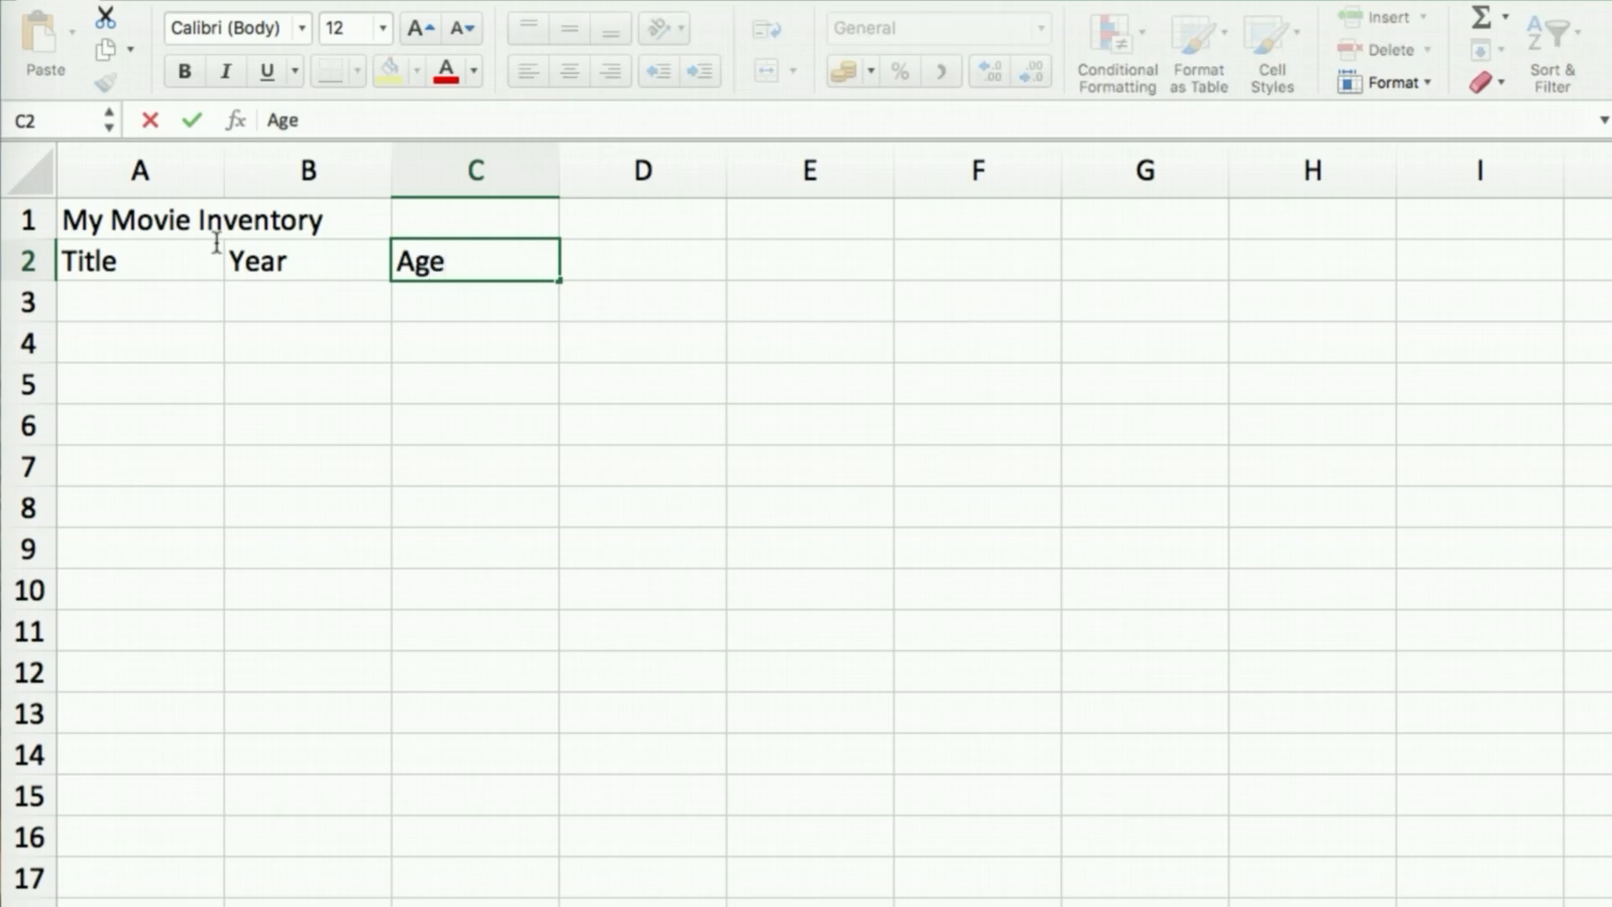
pyautogui.write('_Restr')
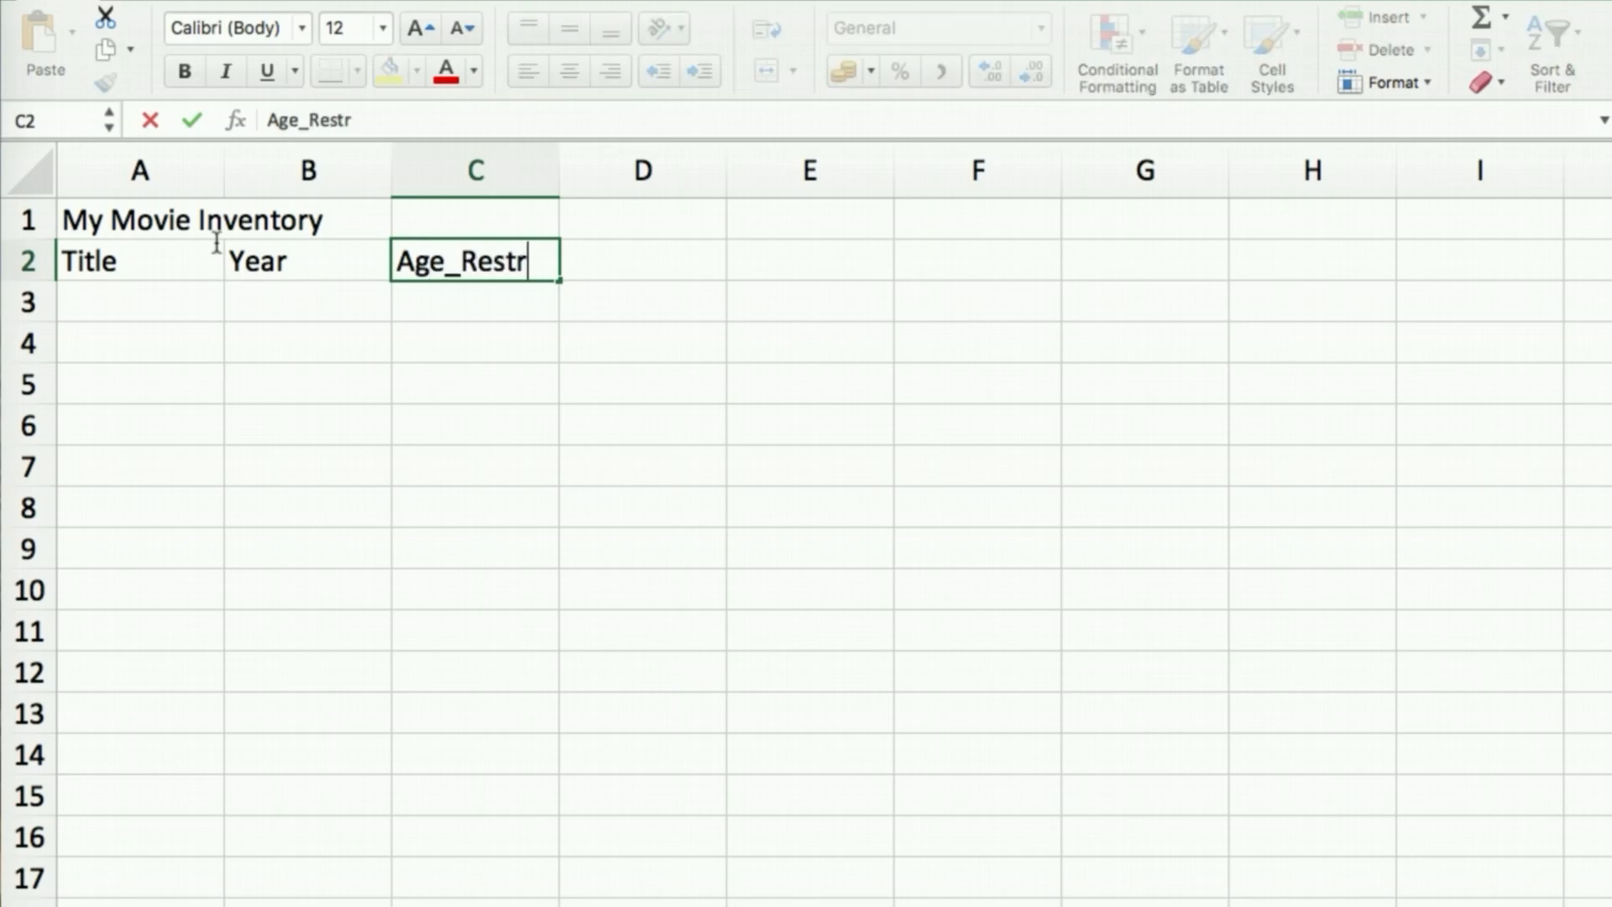
pyautogui.write('ictio')
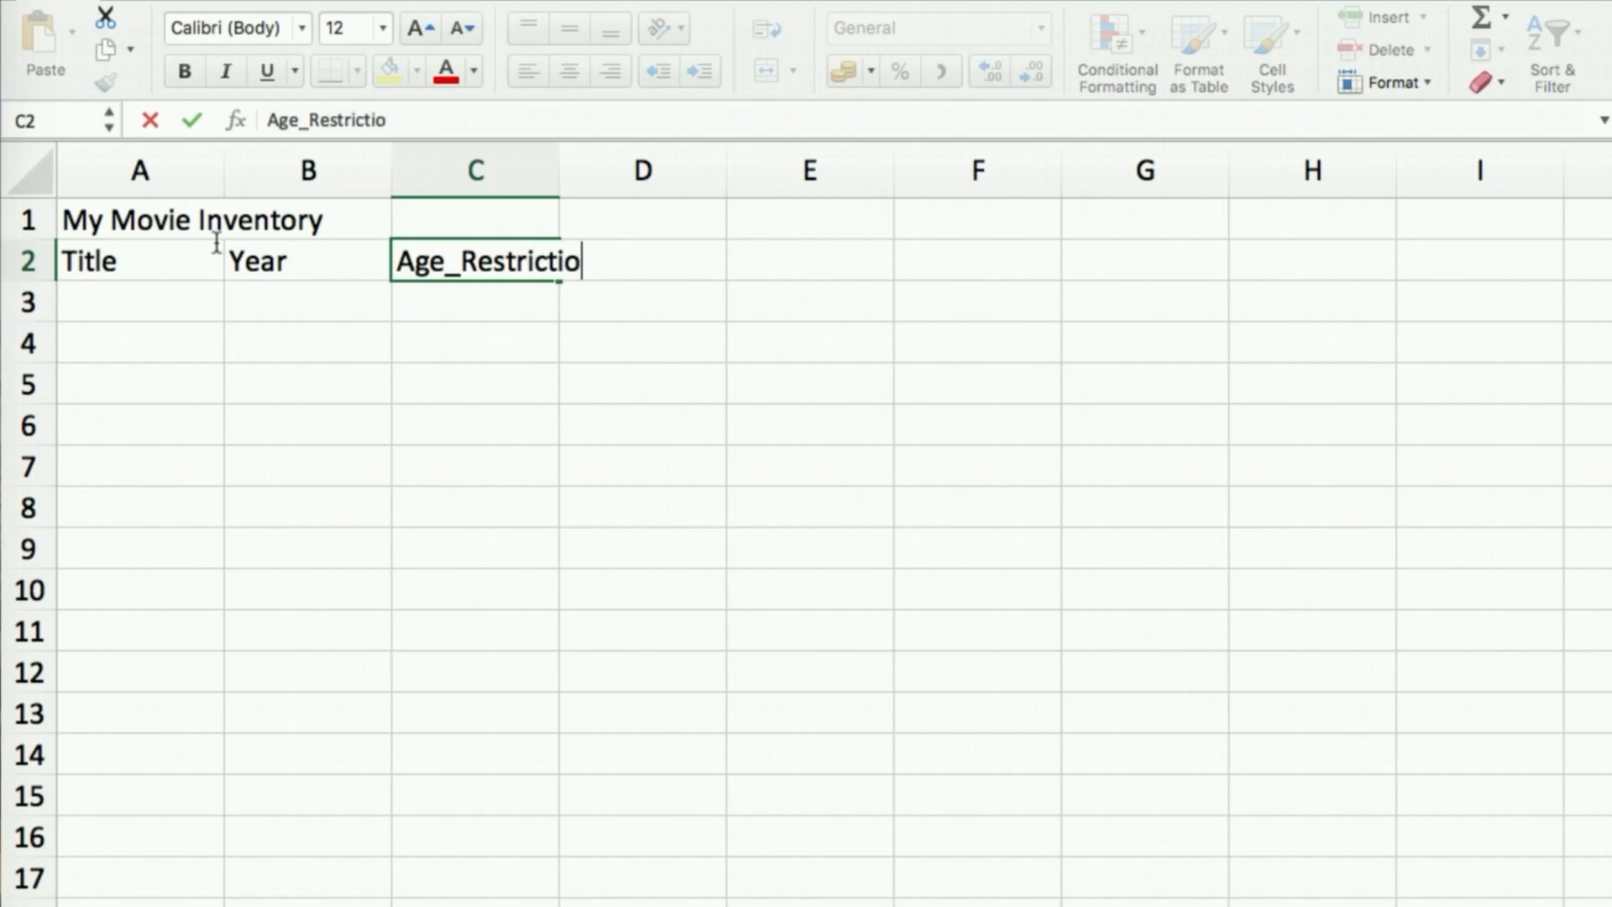
pyautogui.write('ns')
pyautogui.press('Tab')
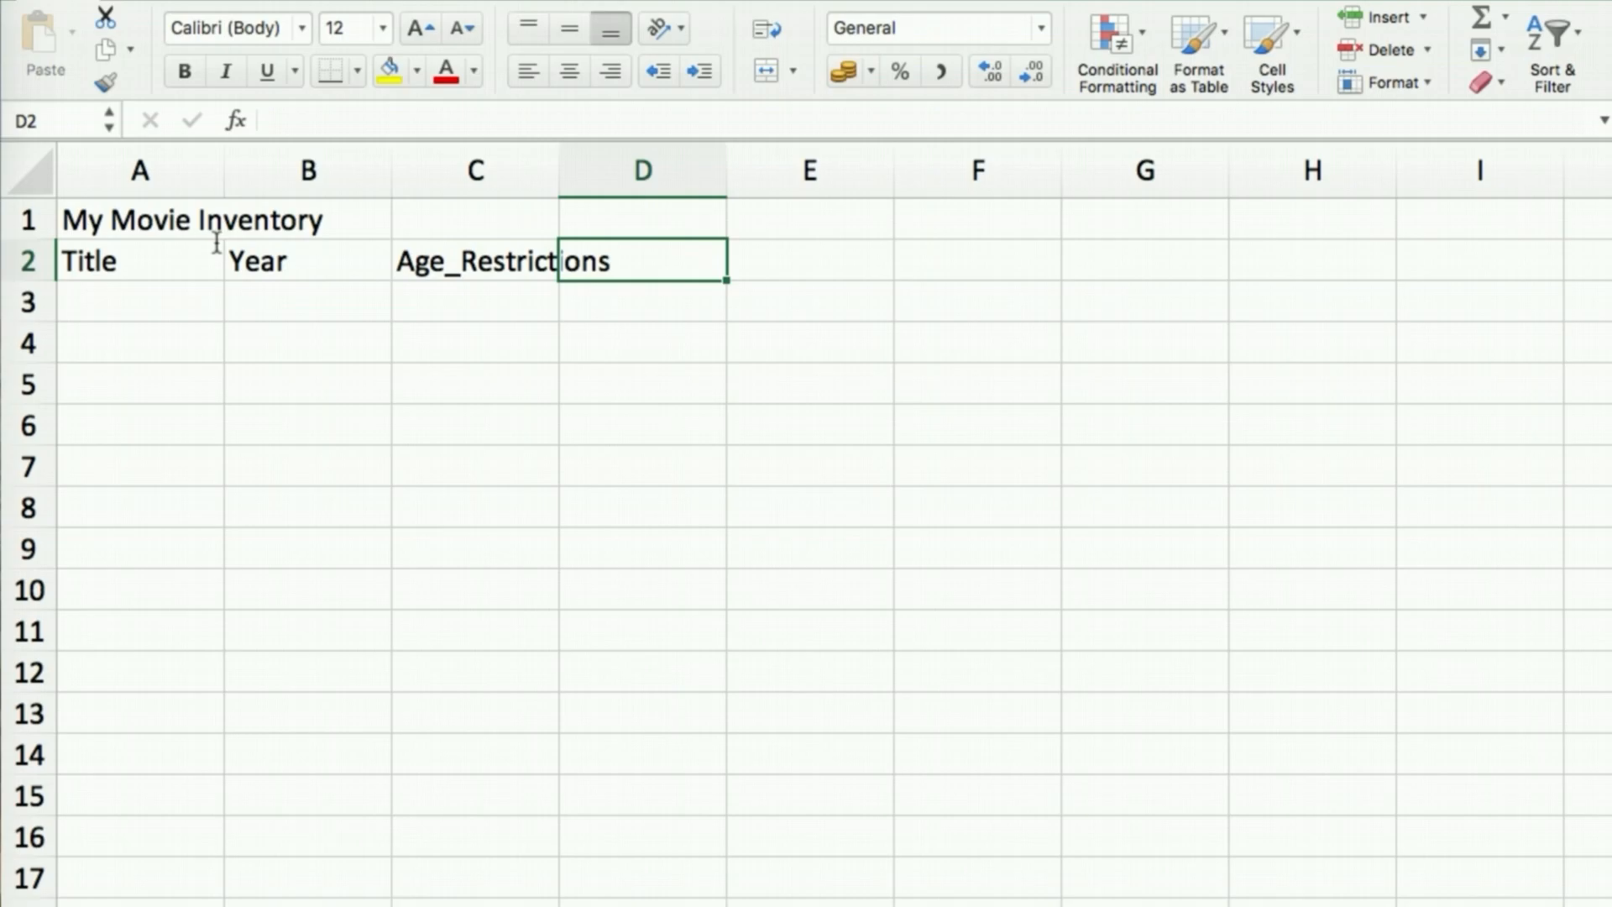
pyautogui.write('Type')
pyautogui.press('Return')
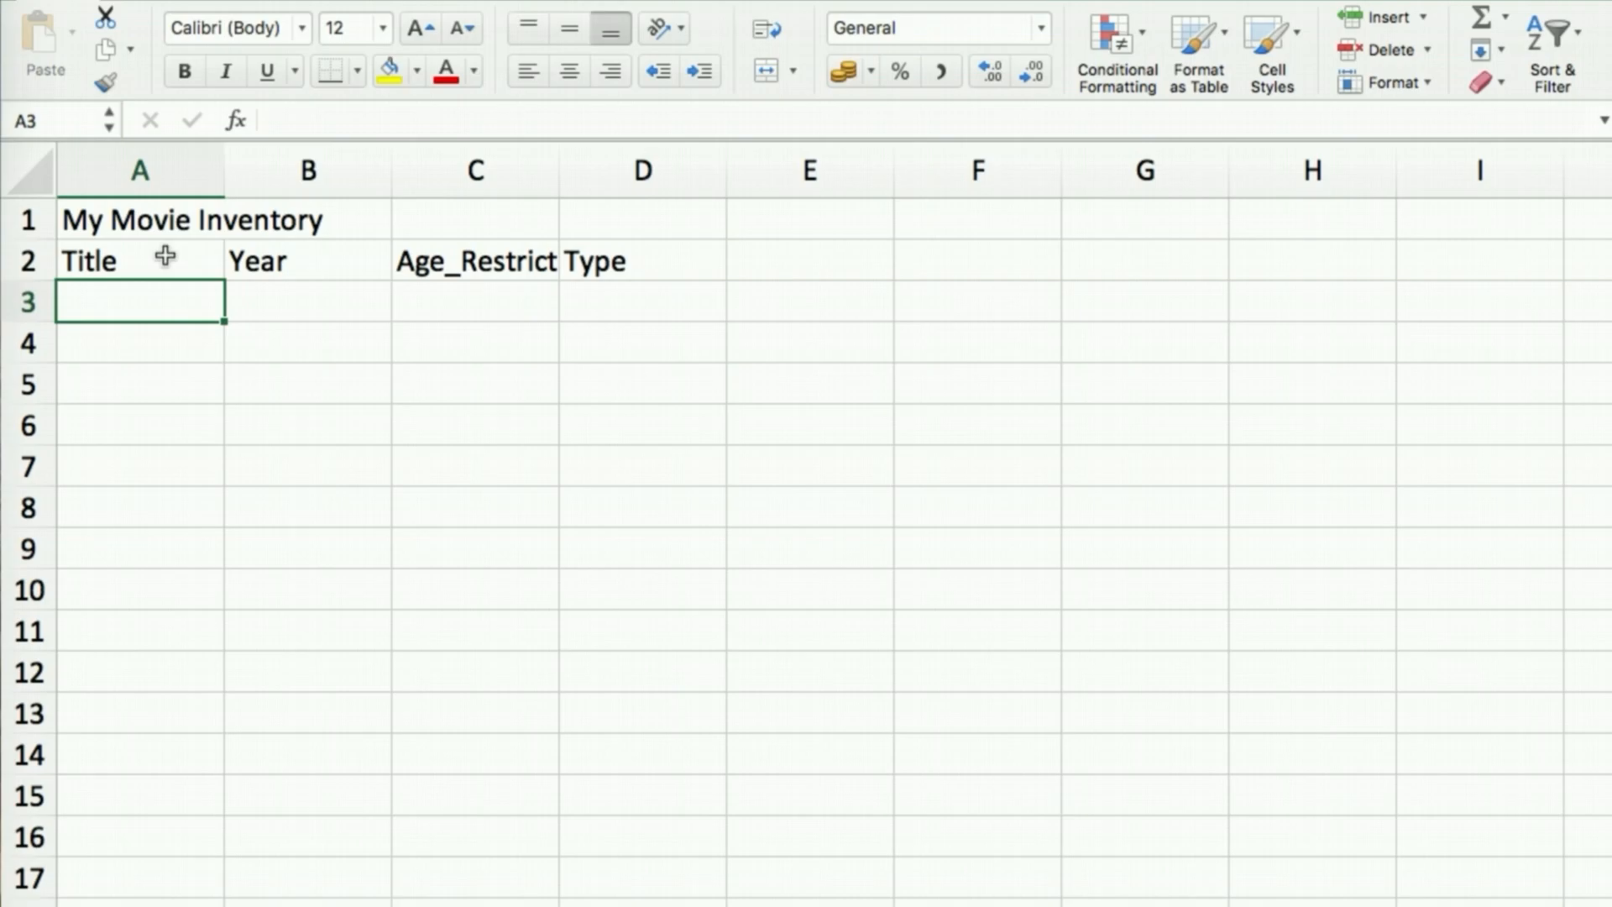
# Inspect the cut-off C2 heading and the title cell A1 in column A
pyautogui.click(472, 264)
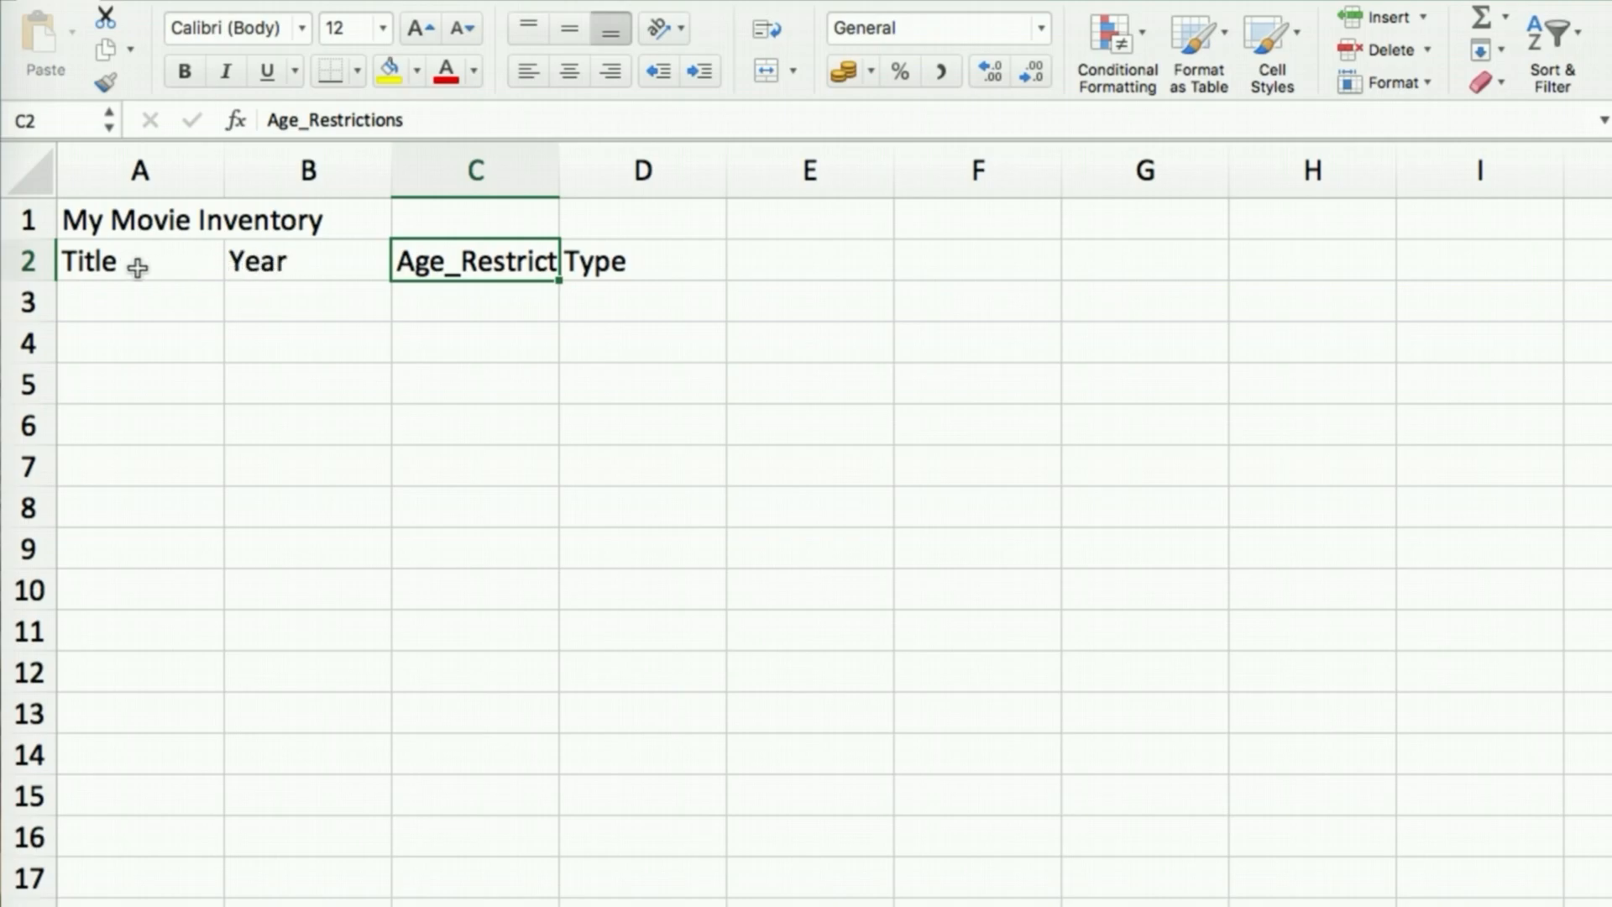
pyautogui.click(136, 219)
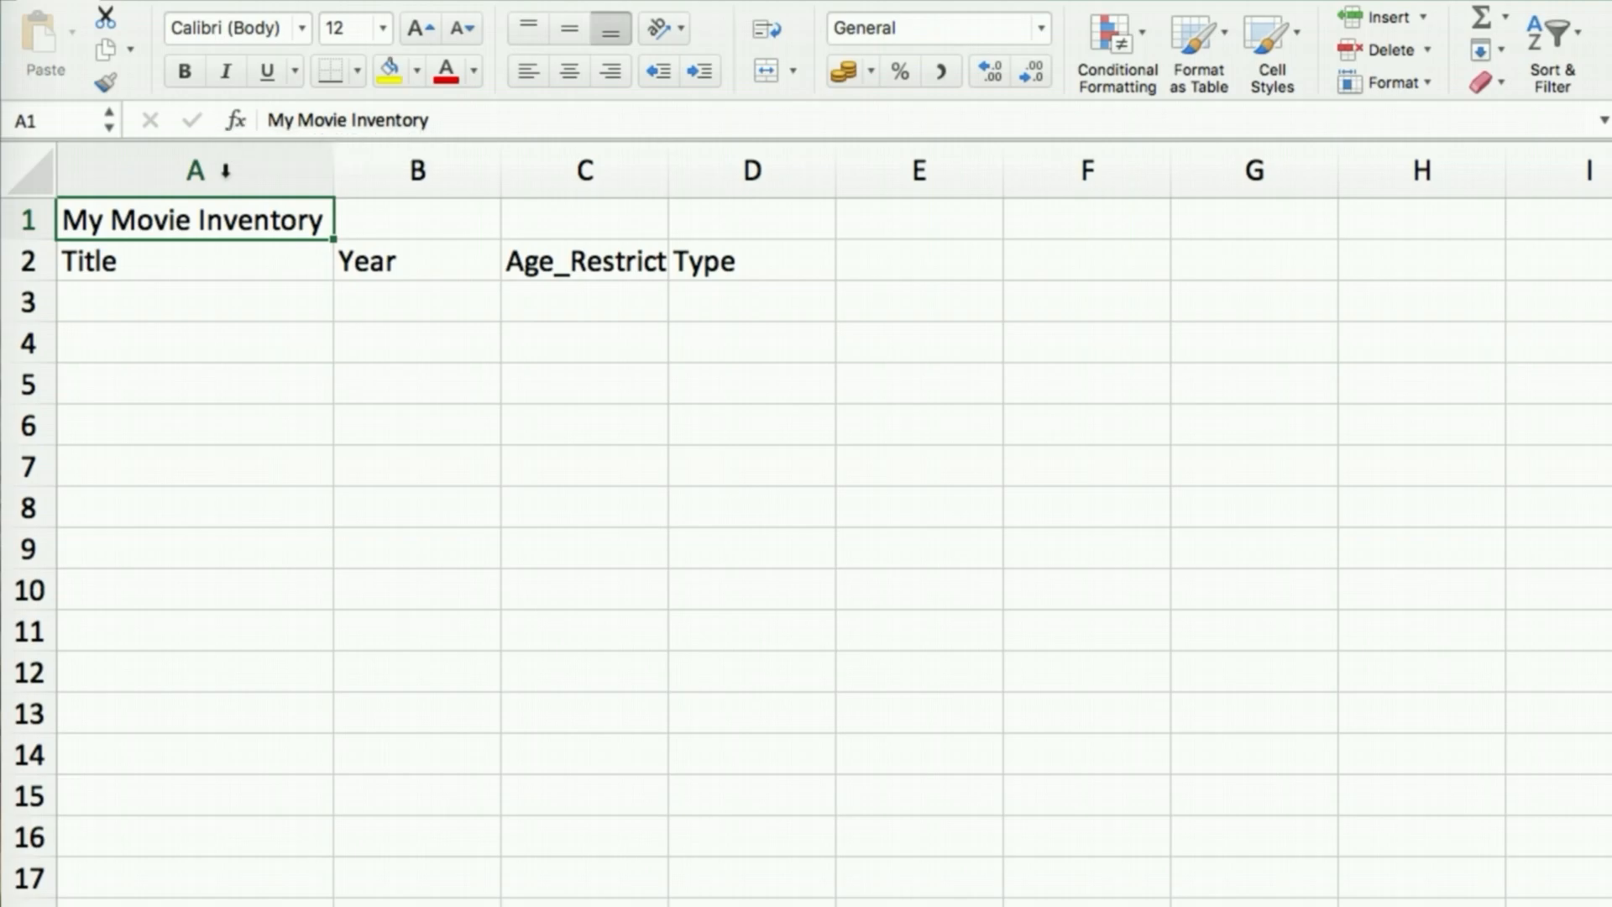
pyautogui.click(225, 171)
pyautogui.click(194, 220)
# Auto-fit column C so the full Age_Restrictions heading shows
pyautogui.click(579, 261)
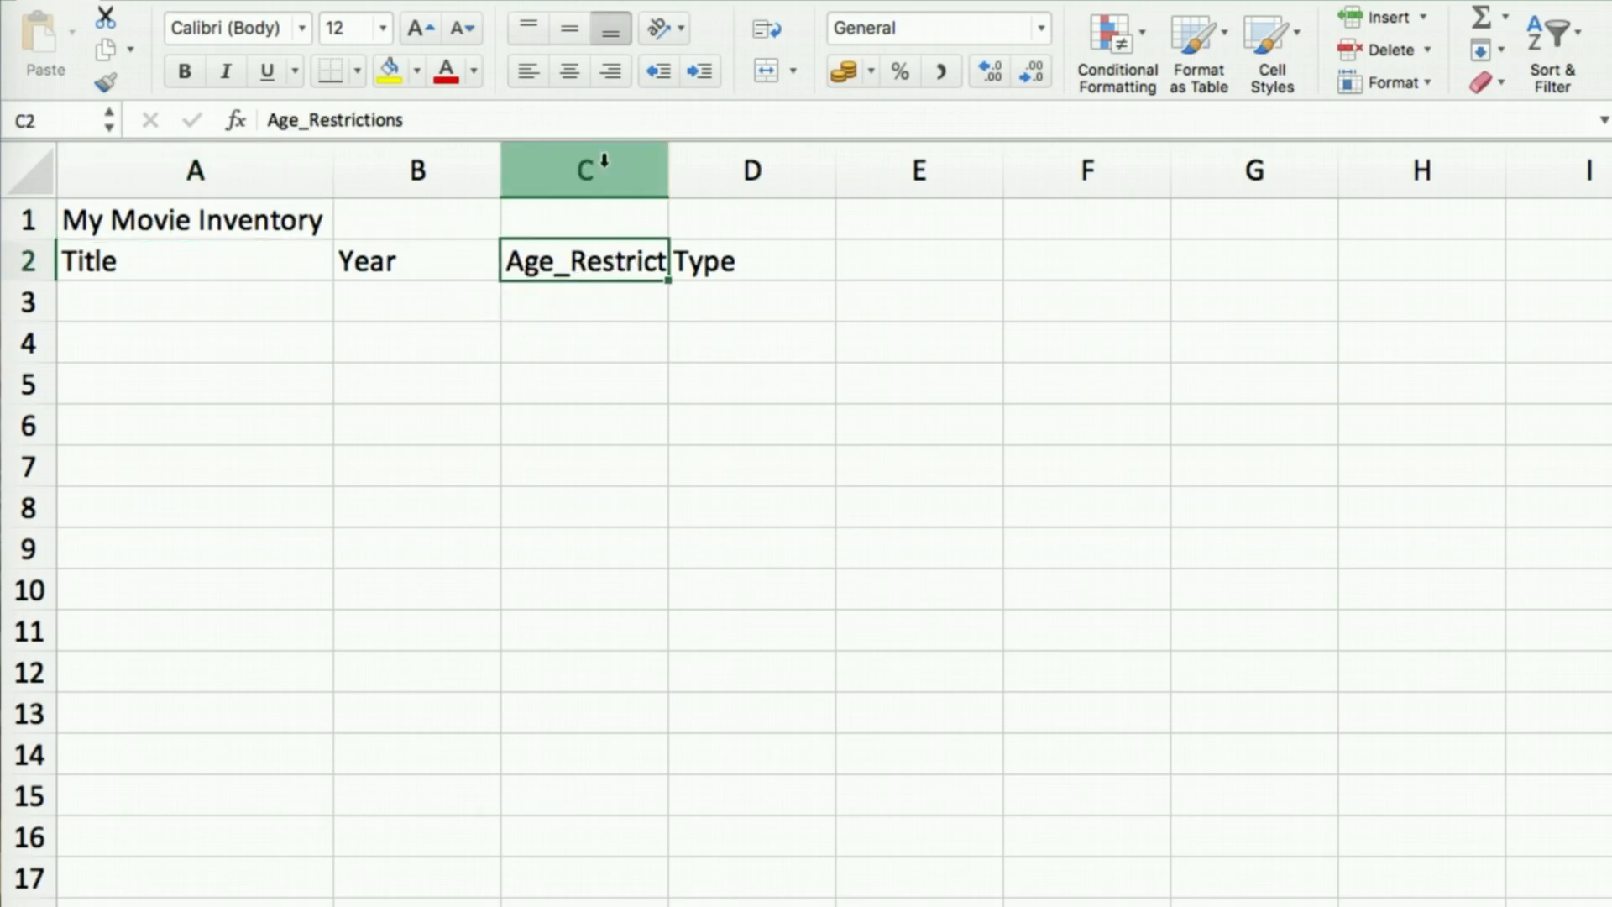
pyautogui.click(645, 162)
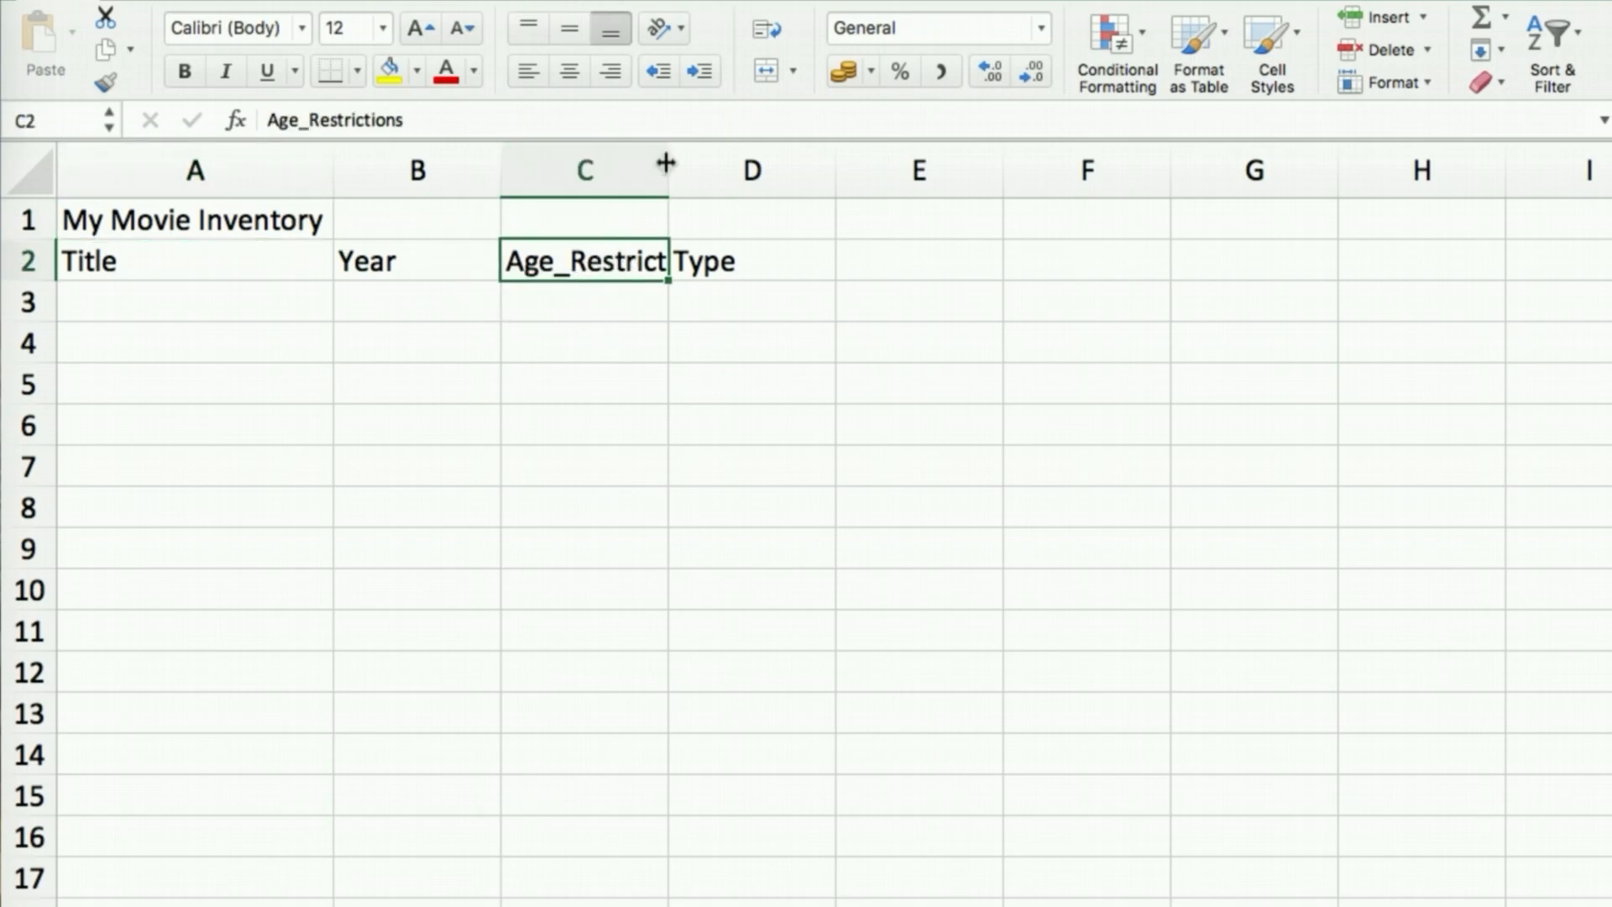
pyautogui.doubleClick(667, 162)
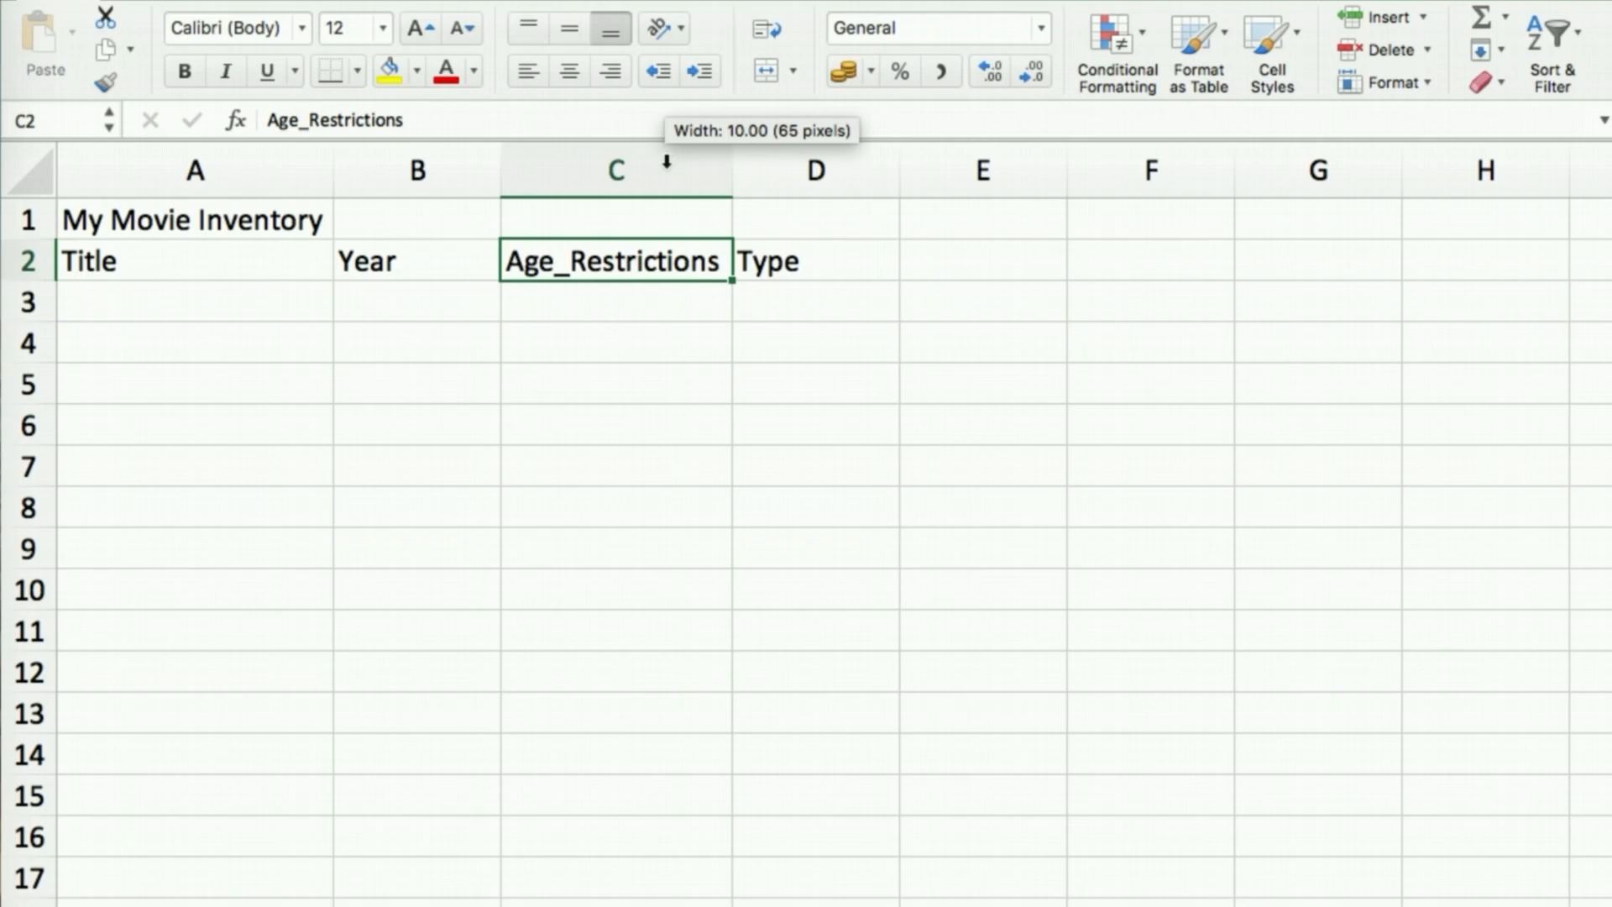
pyautogui.click(660, 332)
# Fill row 3 with Game of Thrones, 2010, 18 and Historical across A3:D3
pyautogui.click(124, 285)
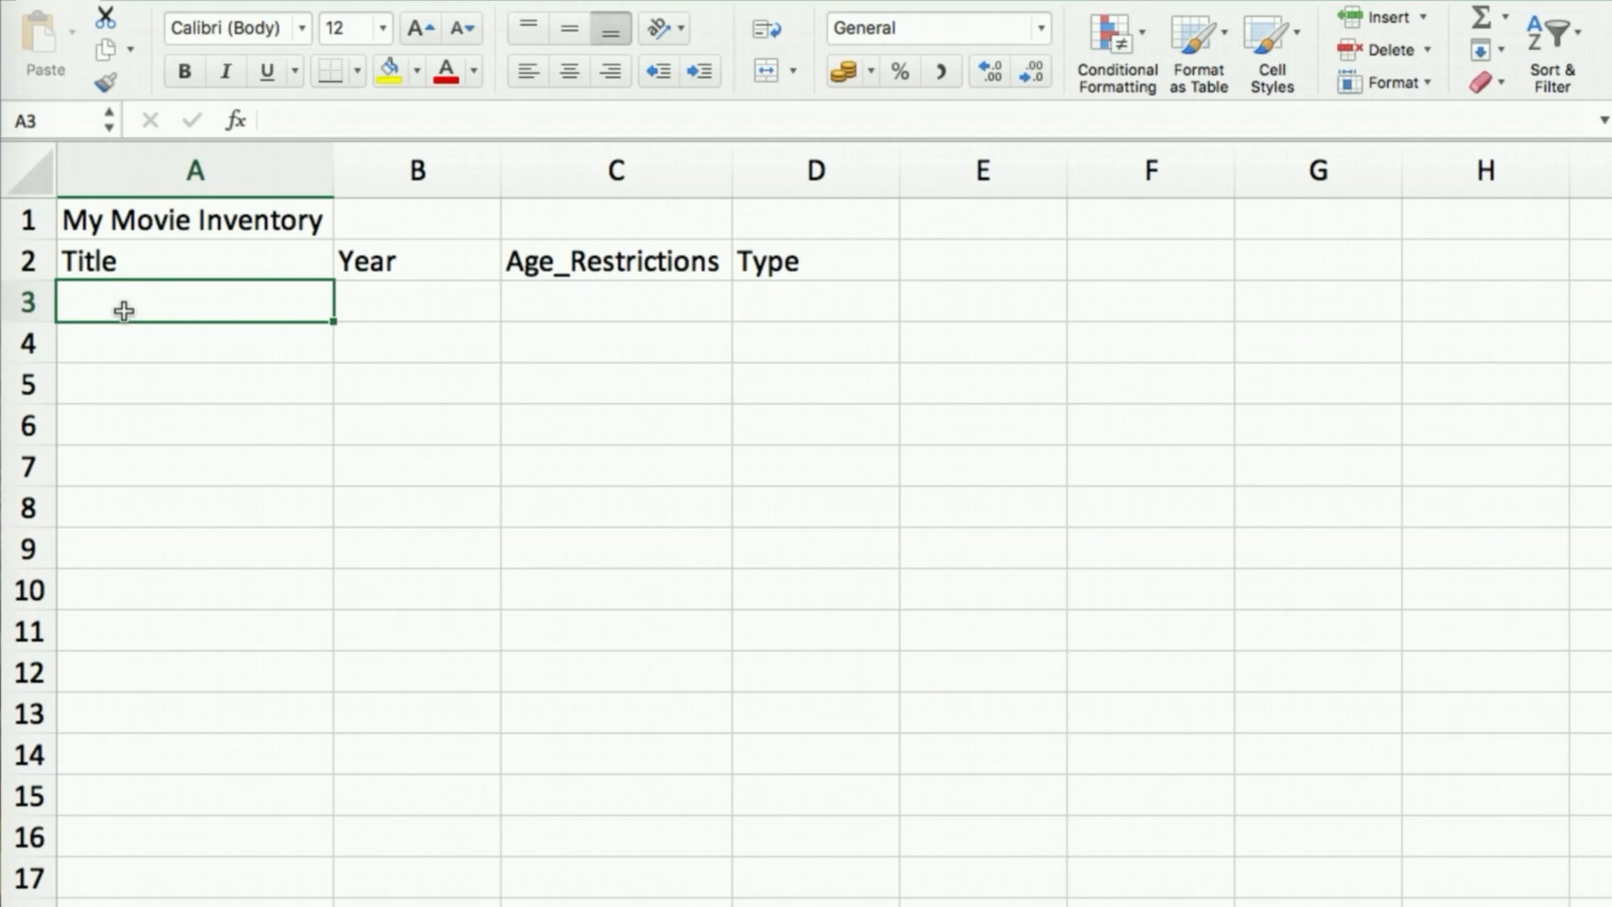
pyautogui.write('Game')
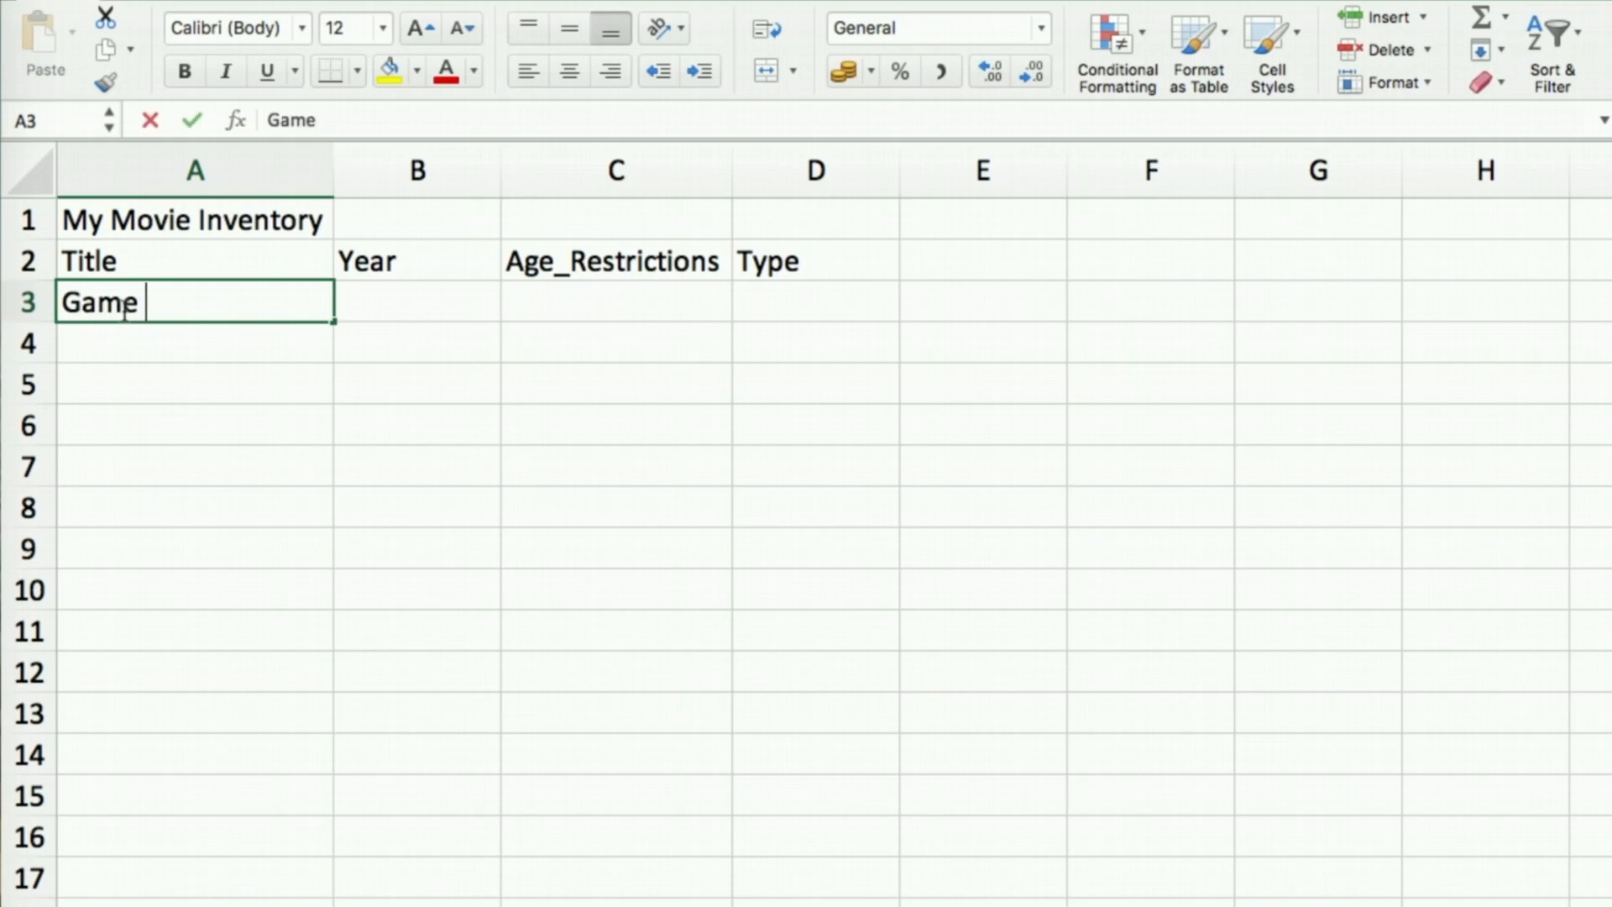
pyautogui.write(' of ')
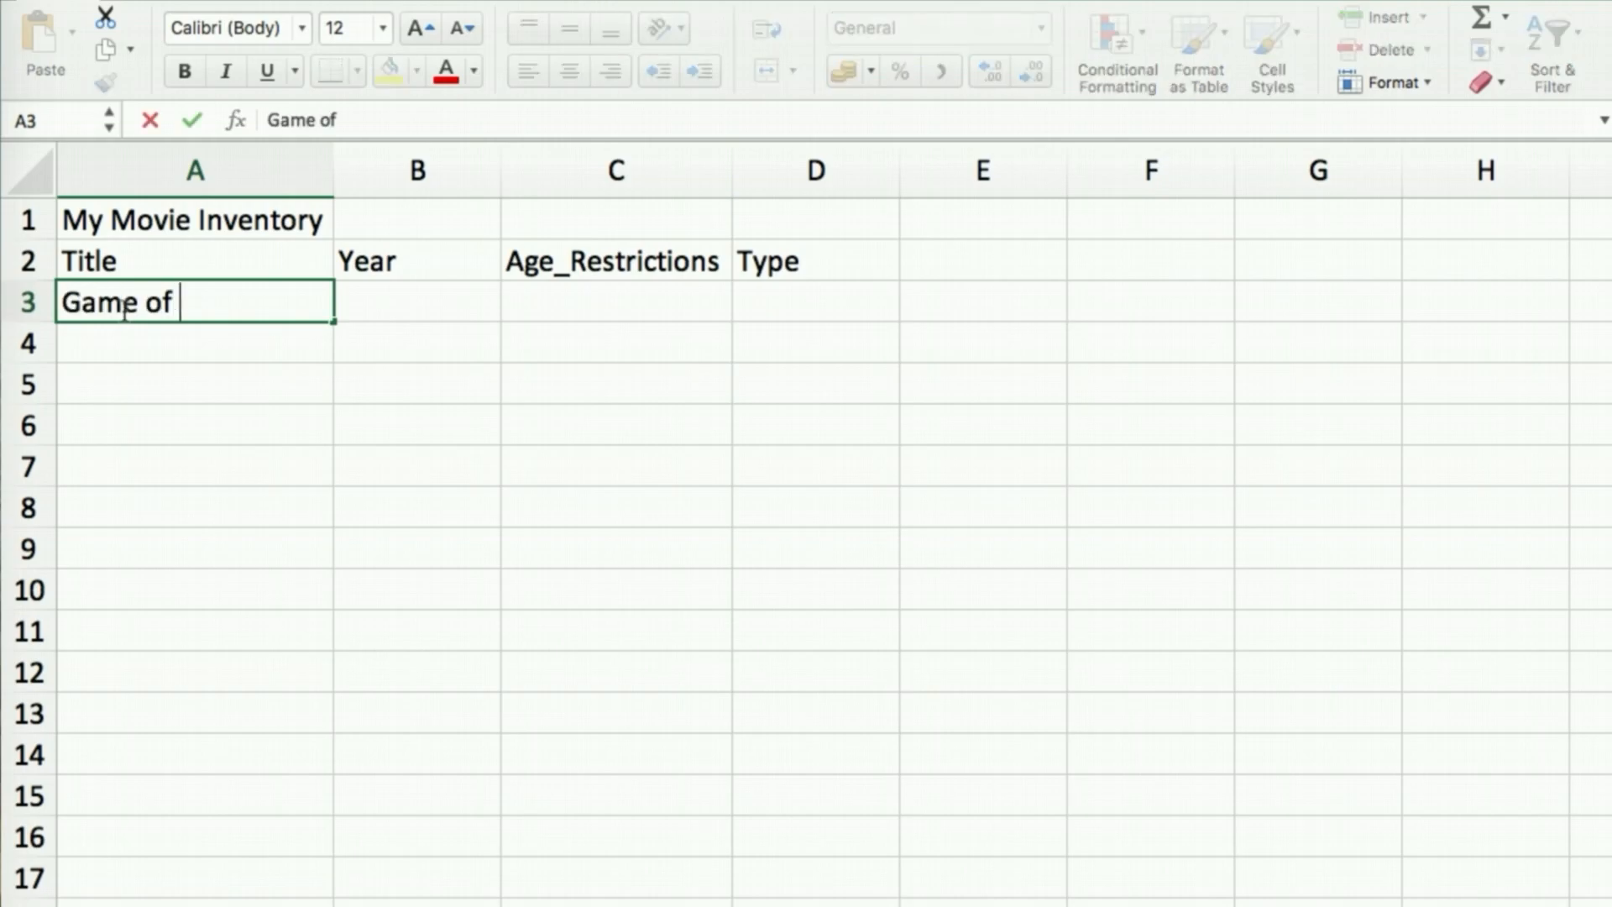
pyautogui.write('Thrones')
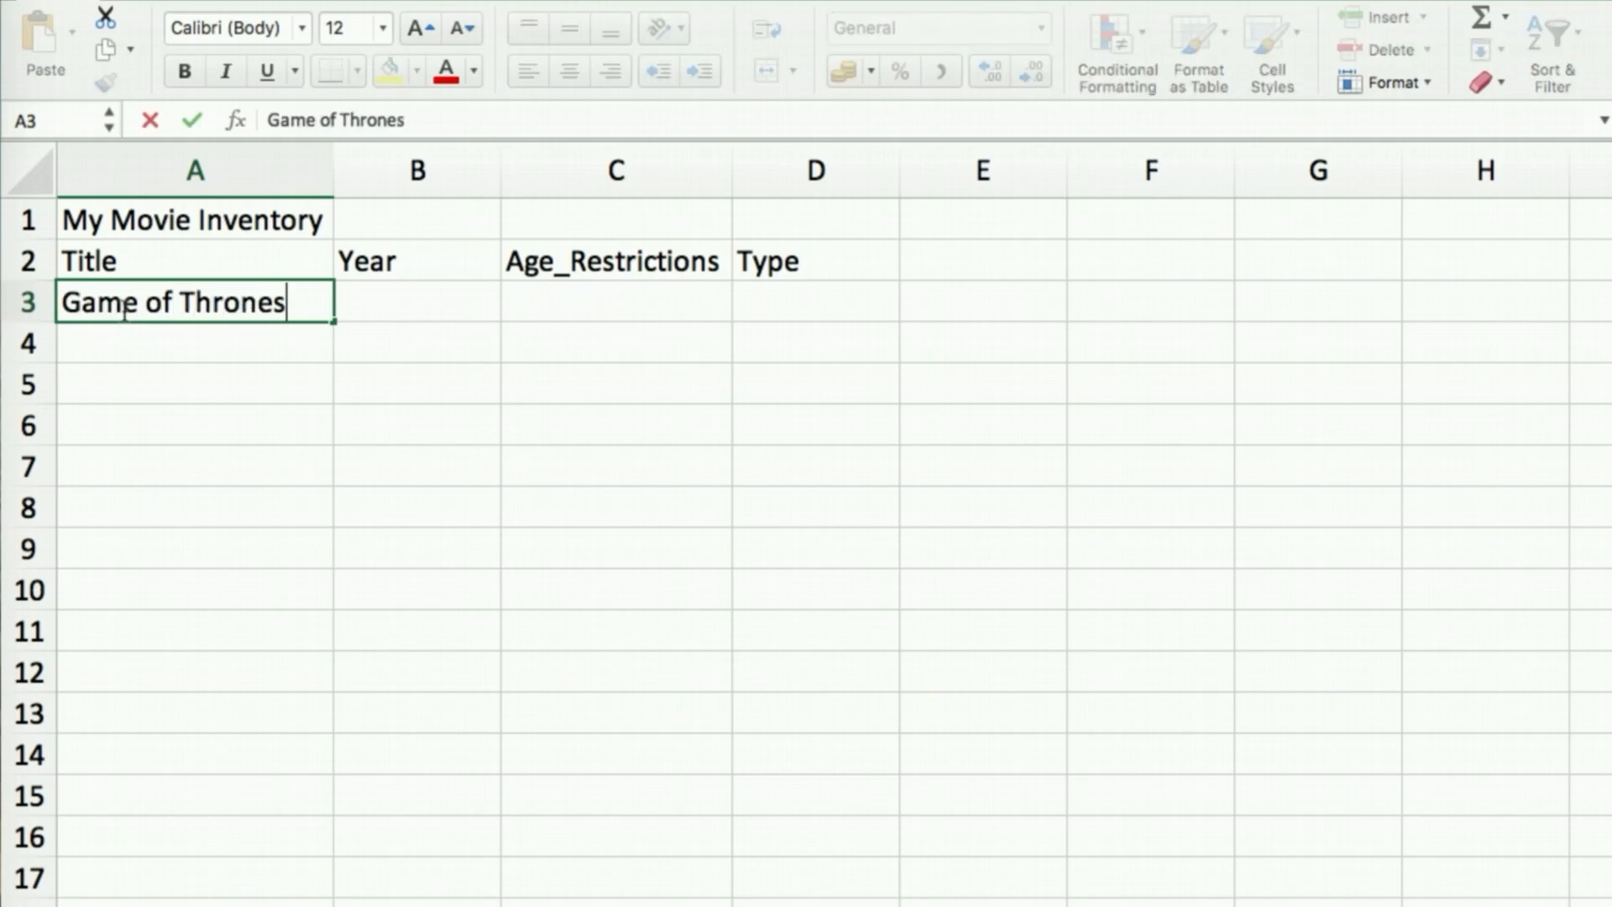
pyautogui.press('Tab')
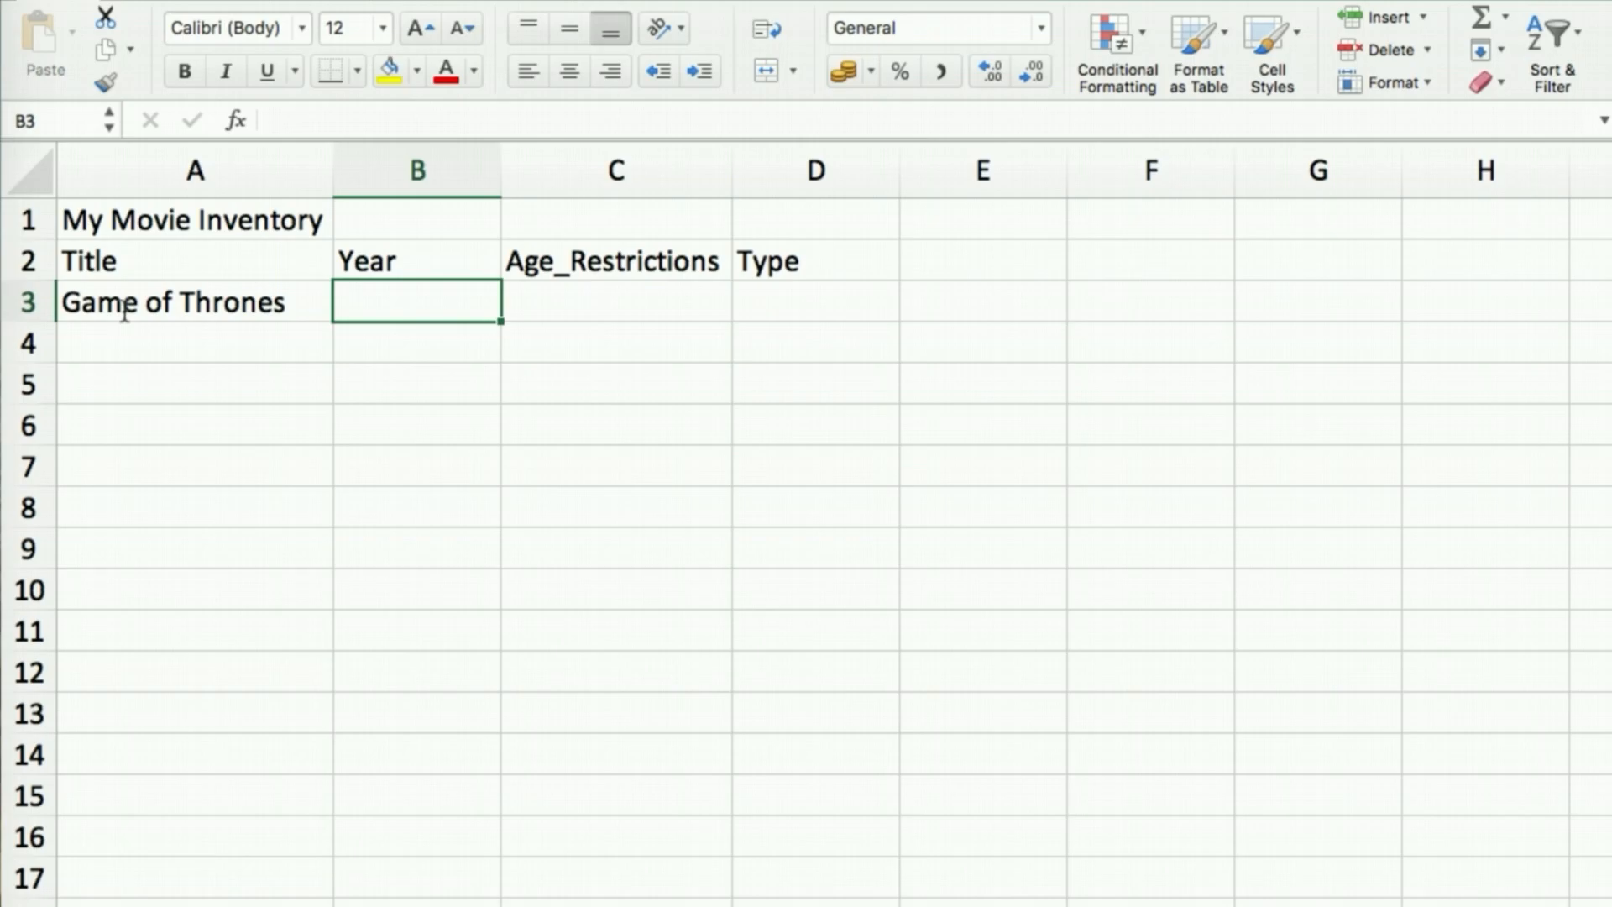
pyautogui.write('2010')
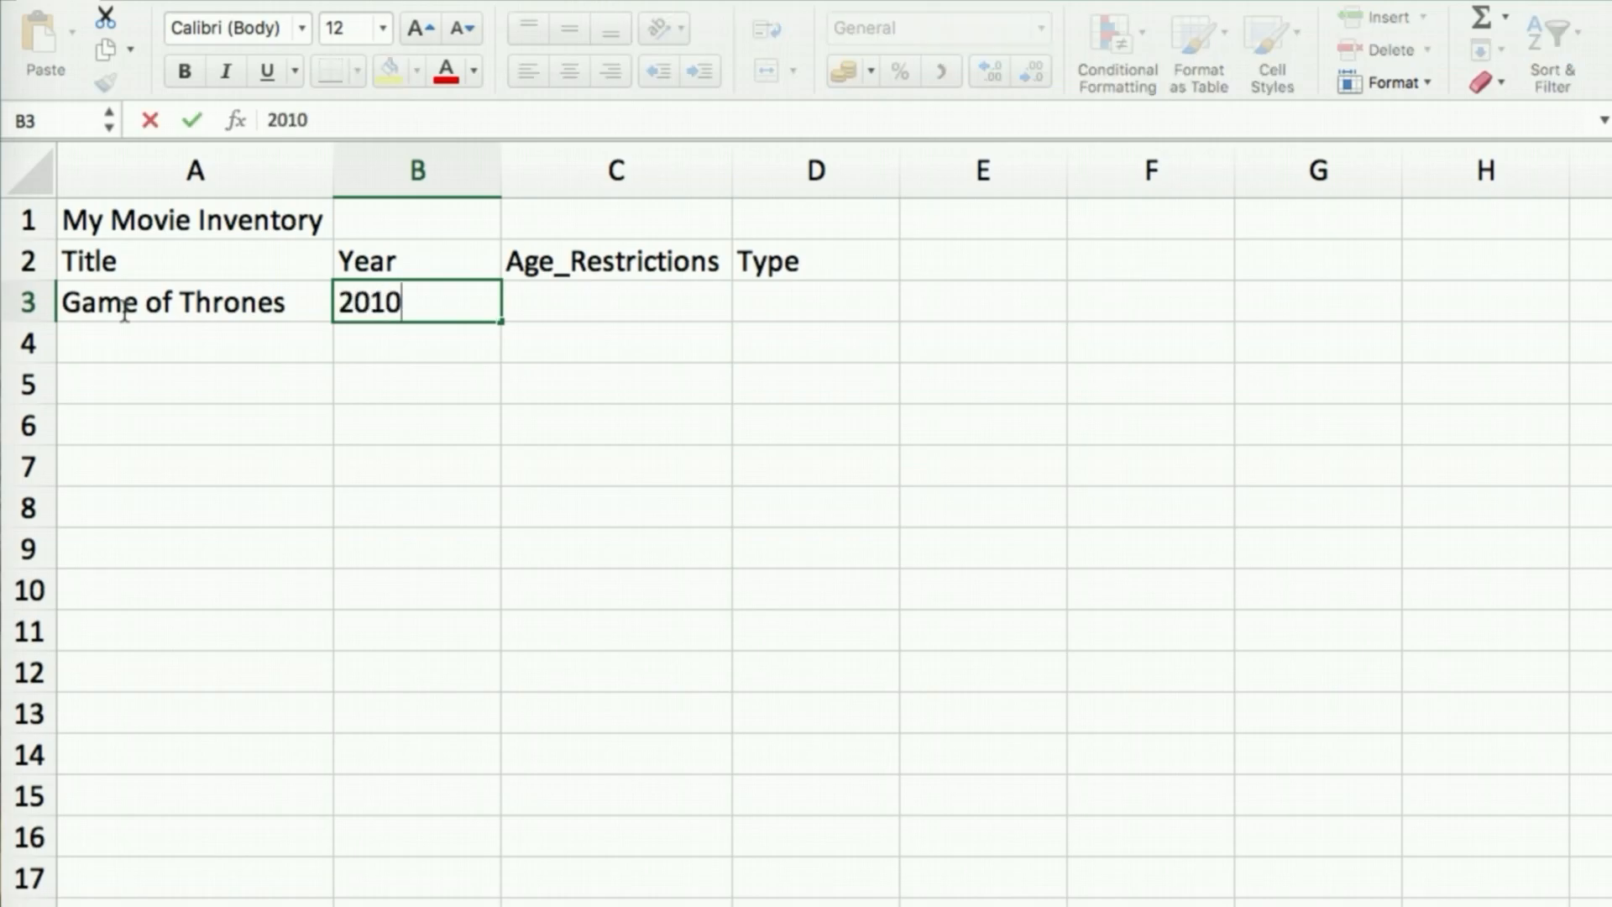
pyautogui.press('Tab')
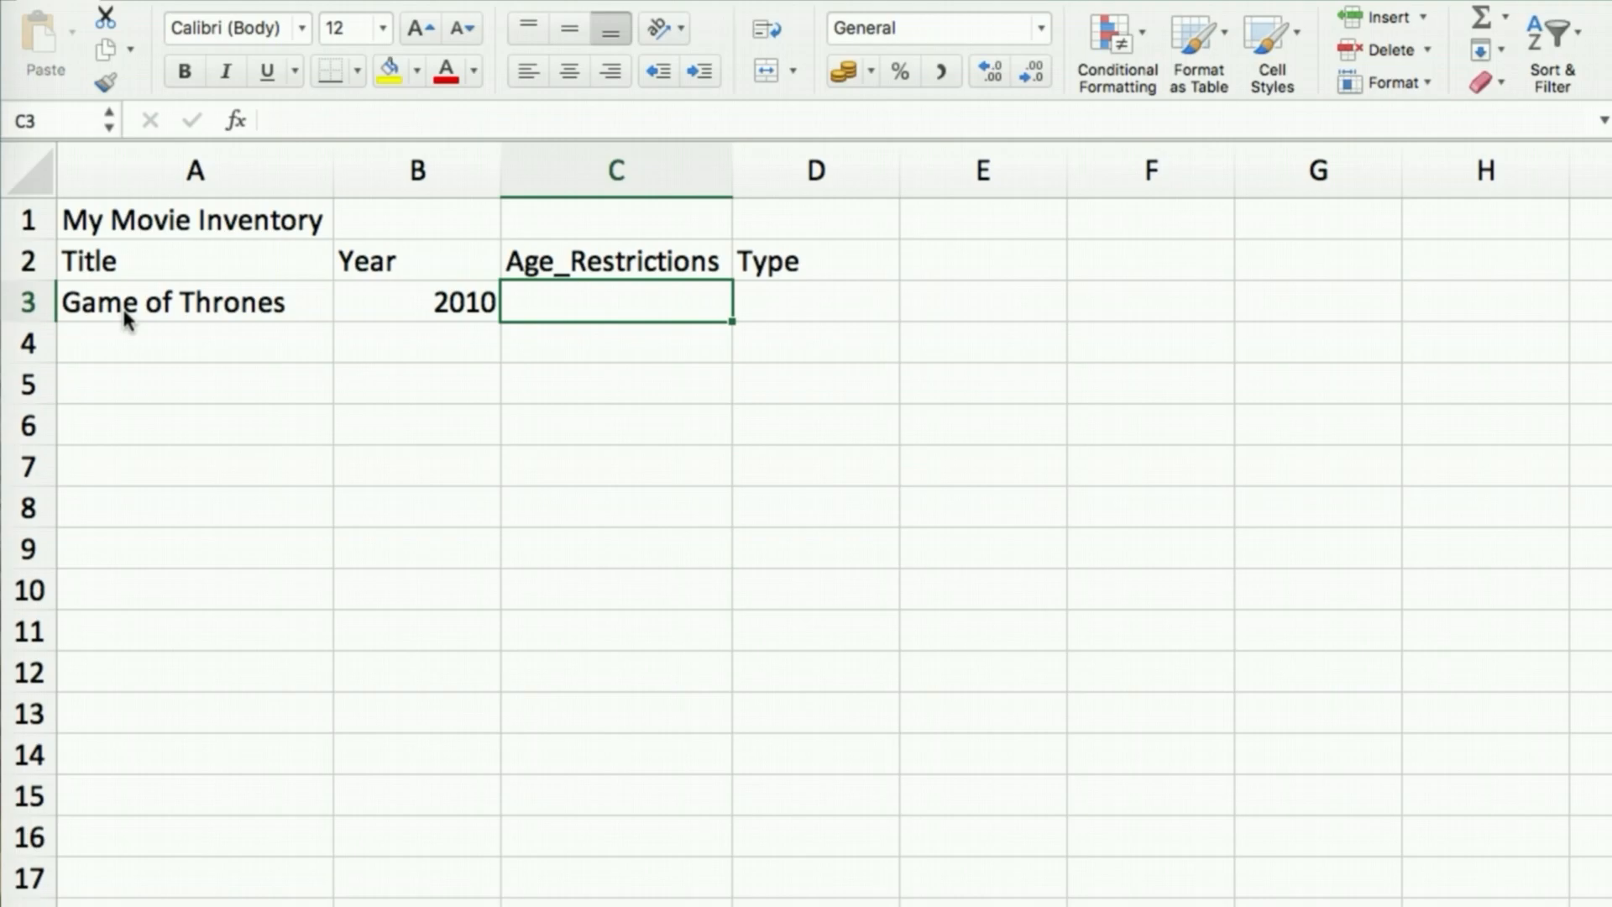
pyautogui.write('18')
pyautogui.press('Tab')
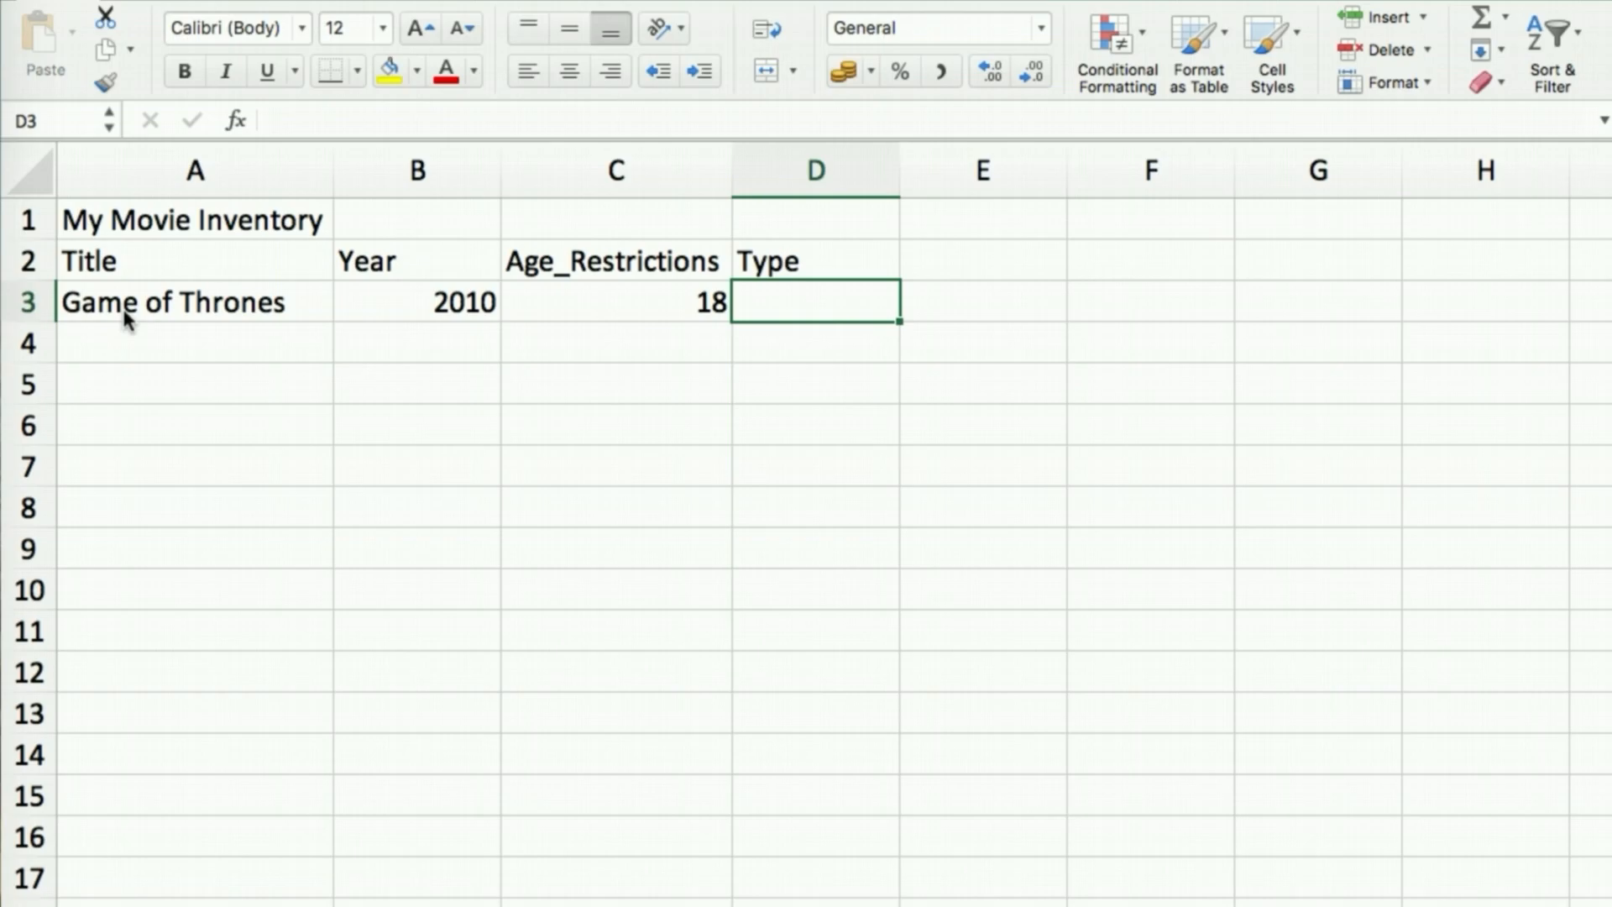
pyautogui.write('Historical')
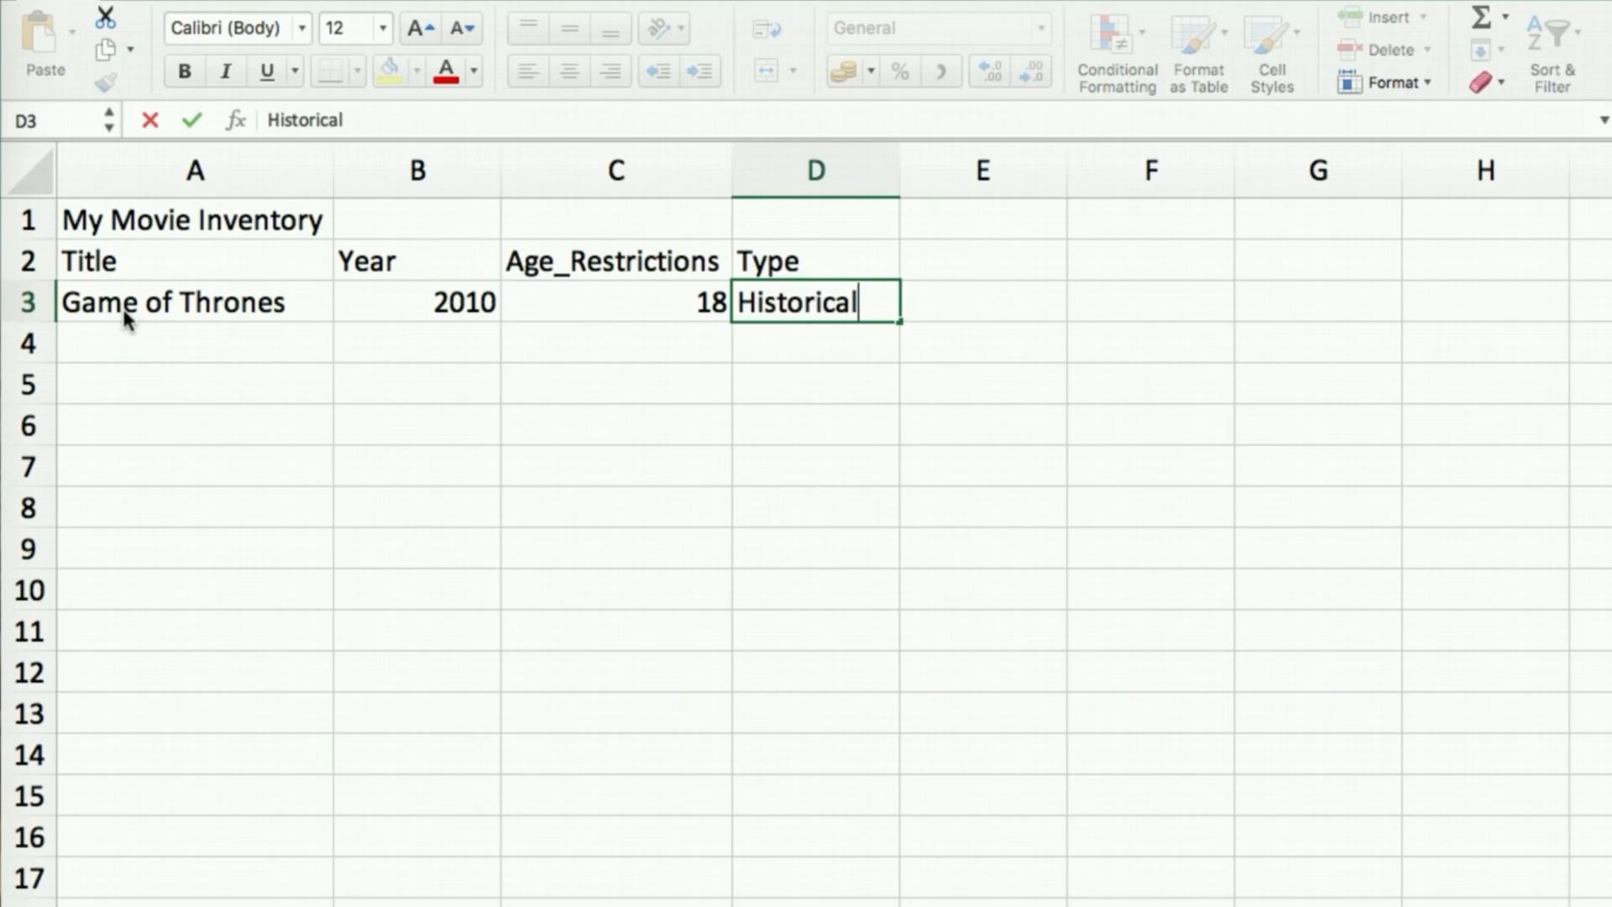
pyautogui.press('Return')
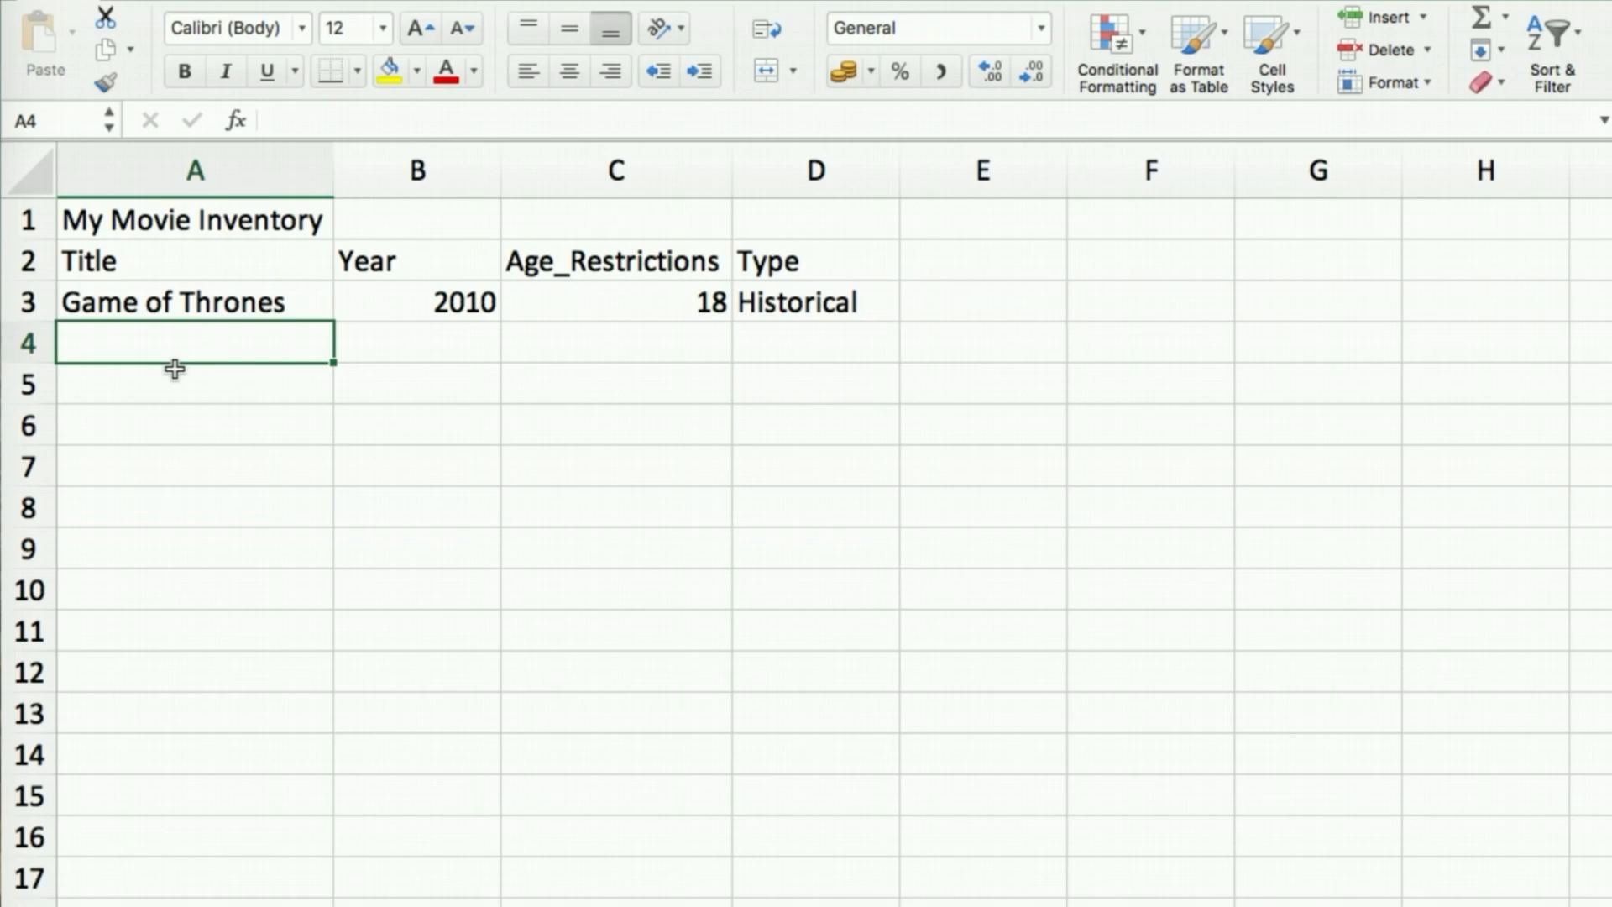
# Enter Empir, 2016, 16 and Drama across row 4, then select cell A4
pyautogui.write('Emp')
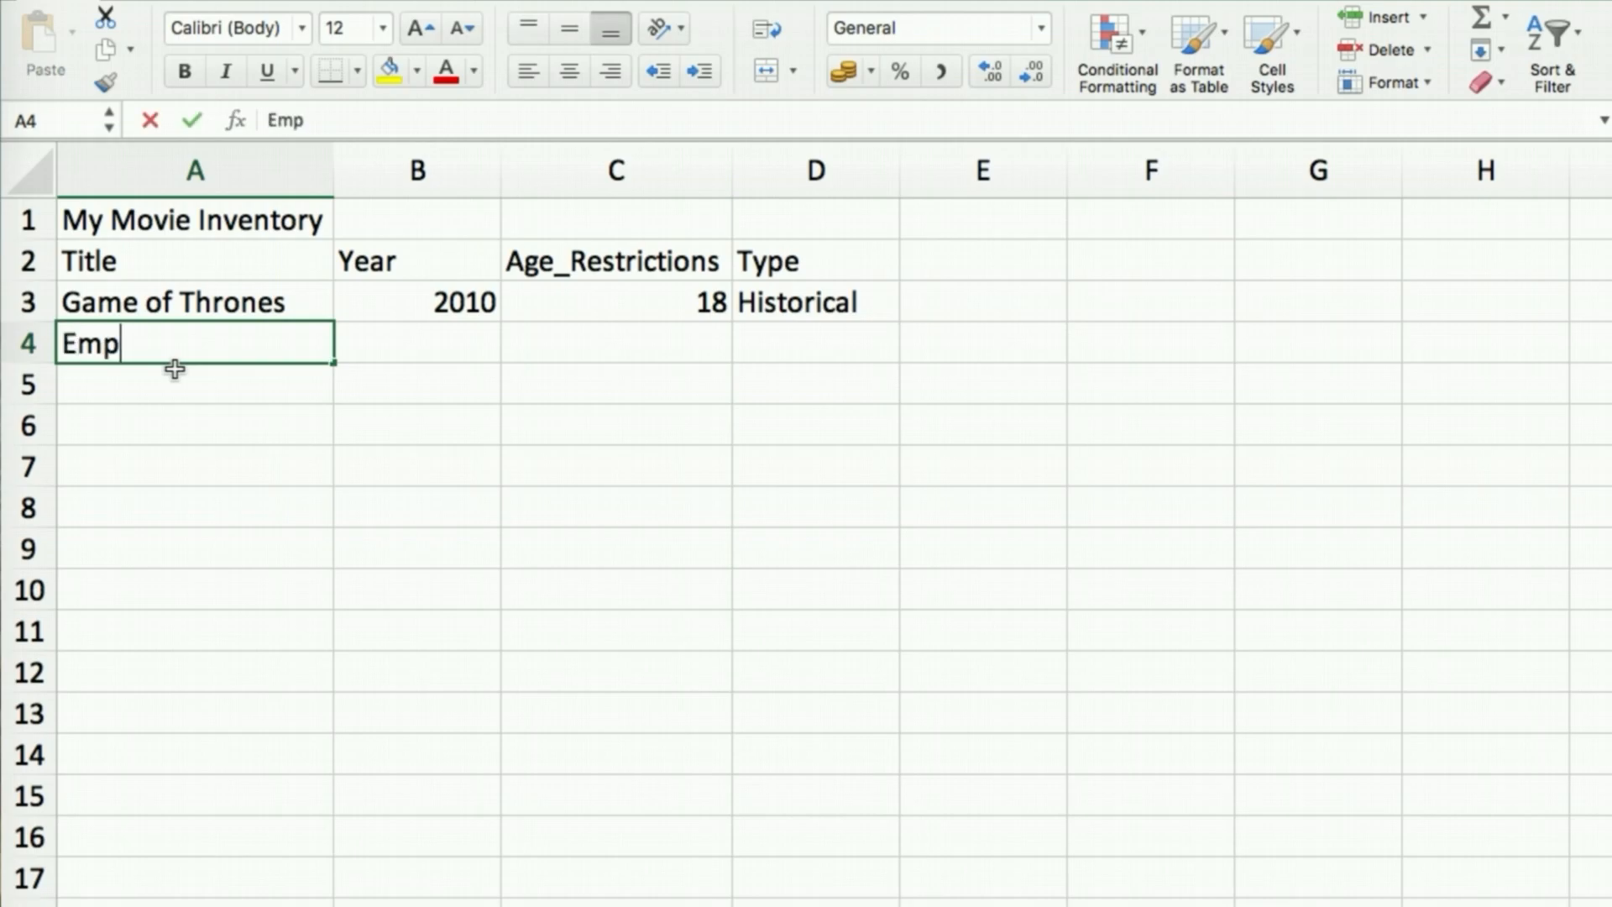
pyautogui.write('ir')
pyautogui.press('Tab')
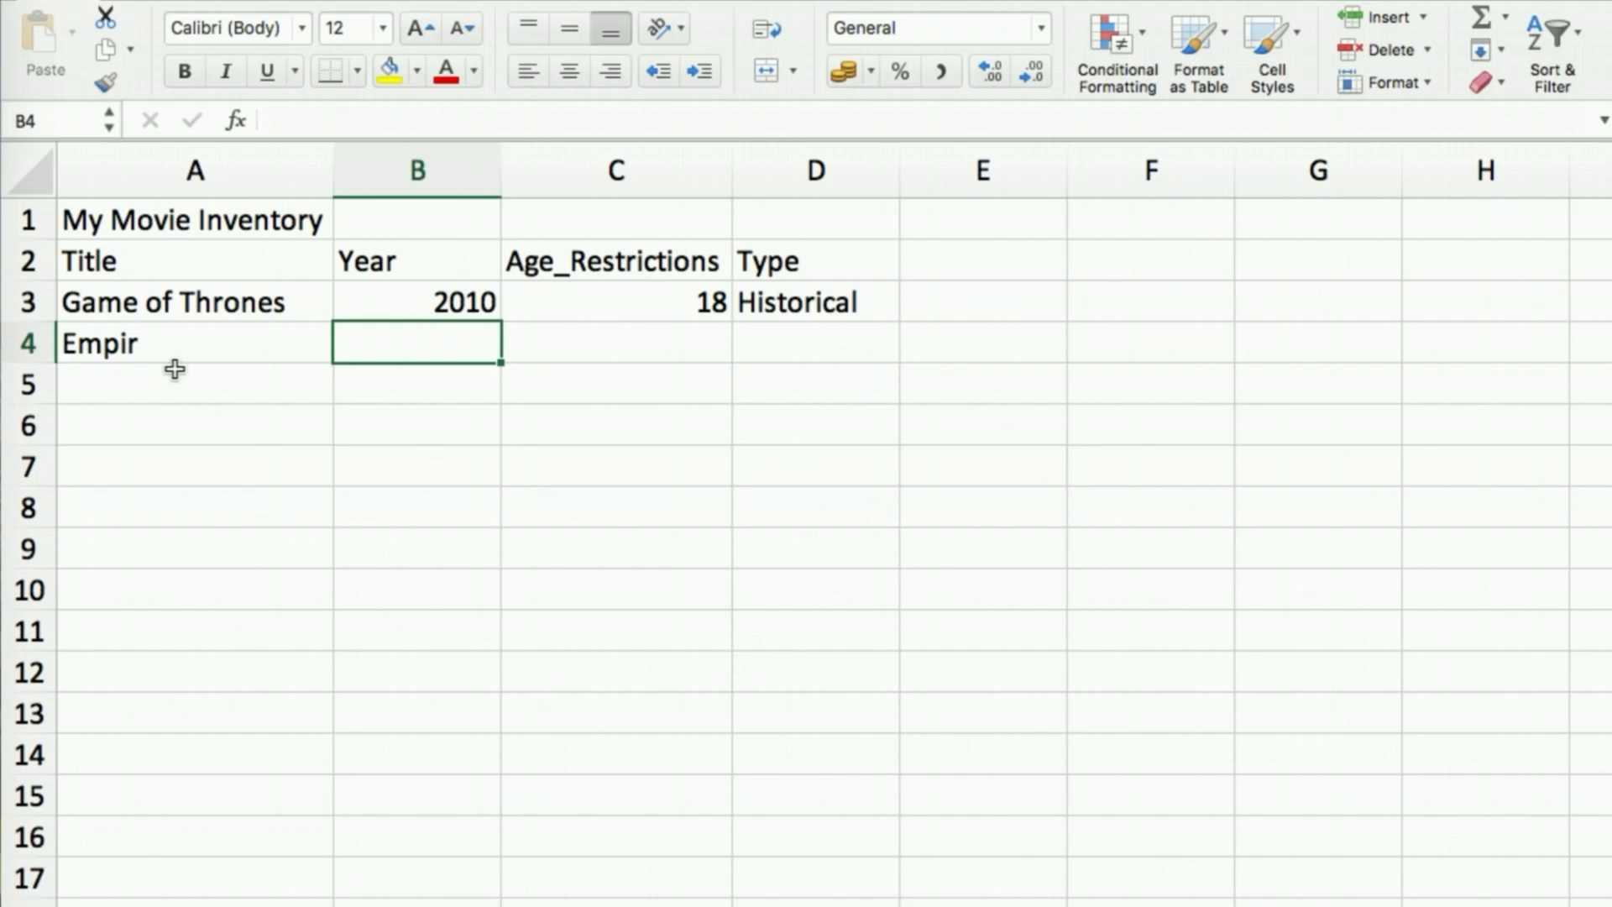
pyautogui.write('2016')
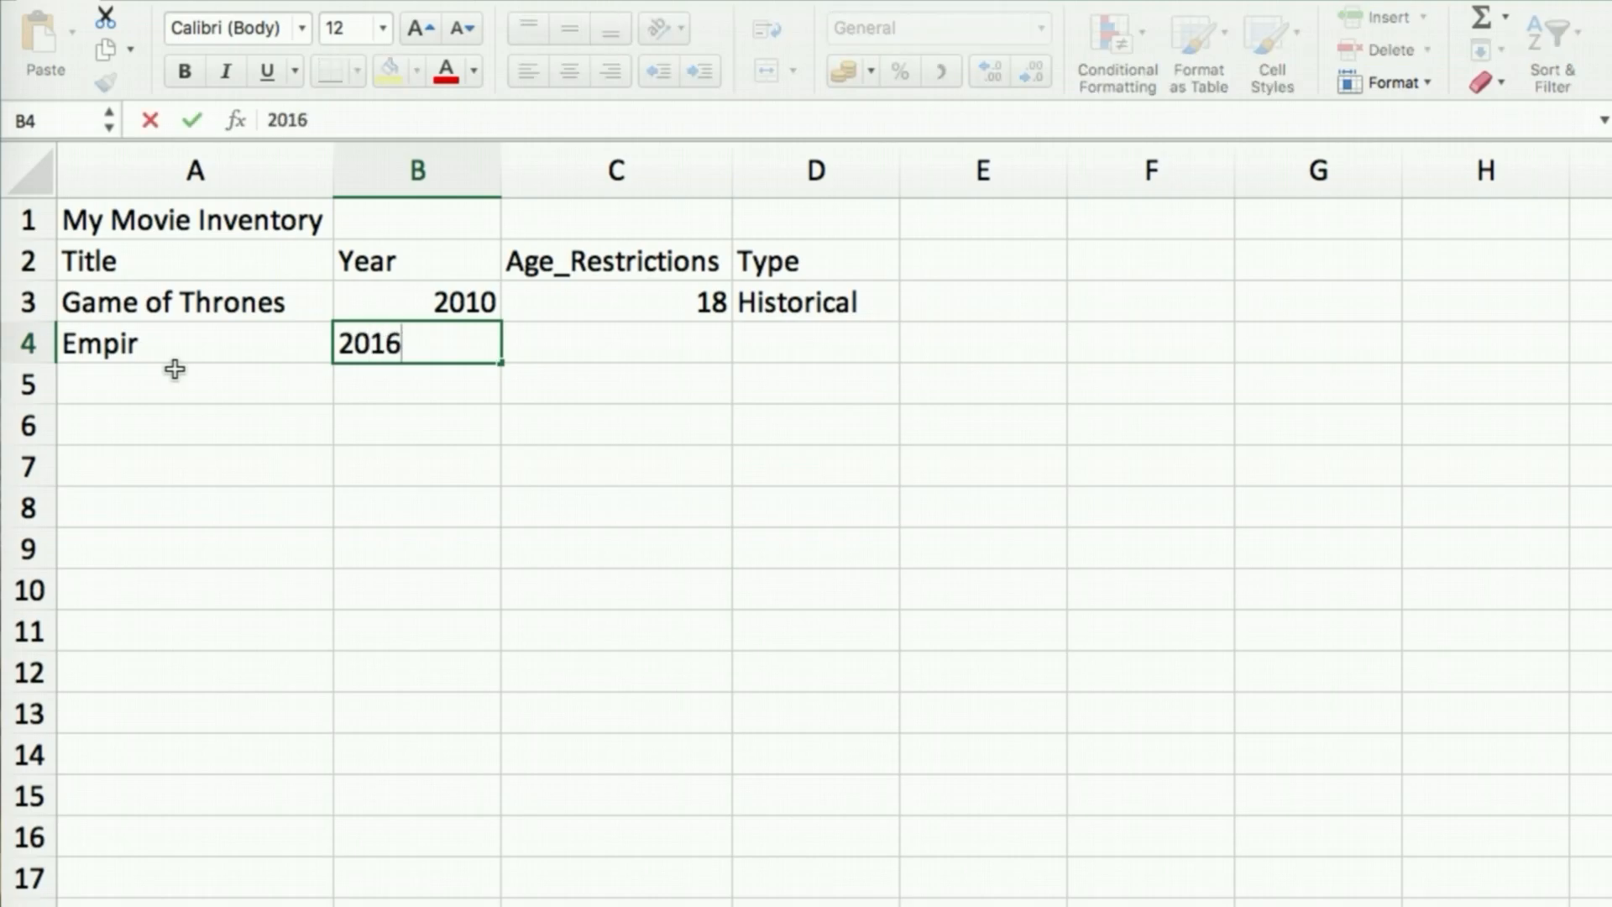
pyautogui.press('Tab')
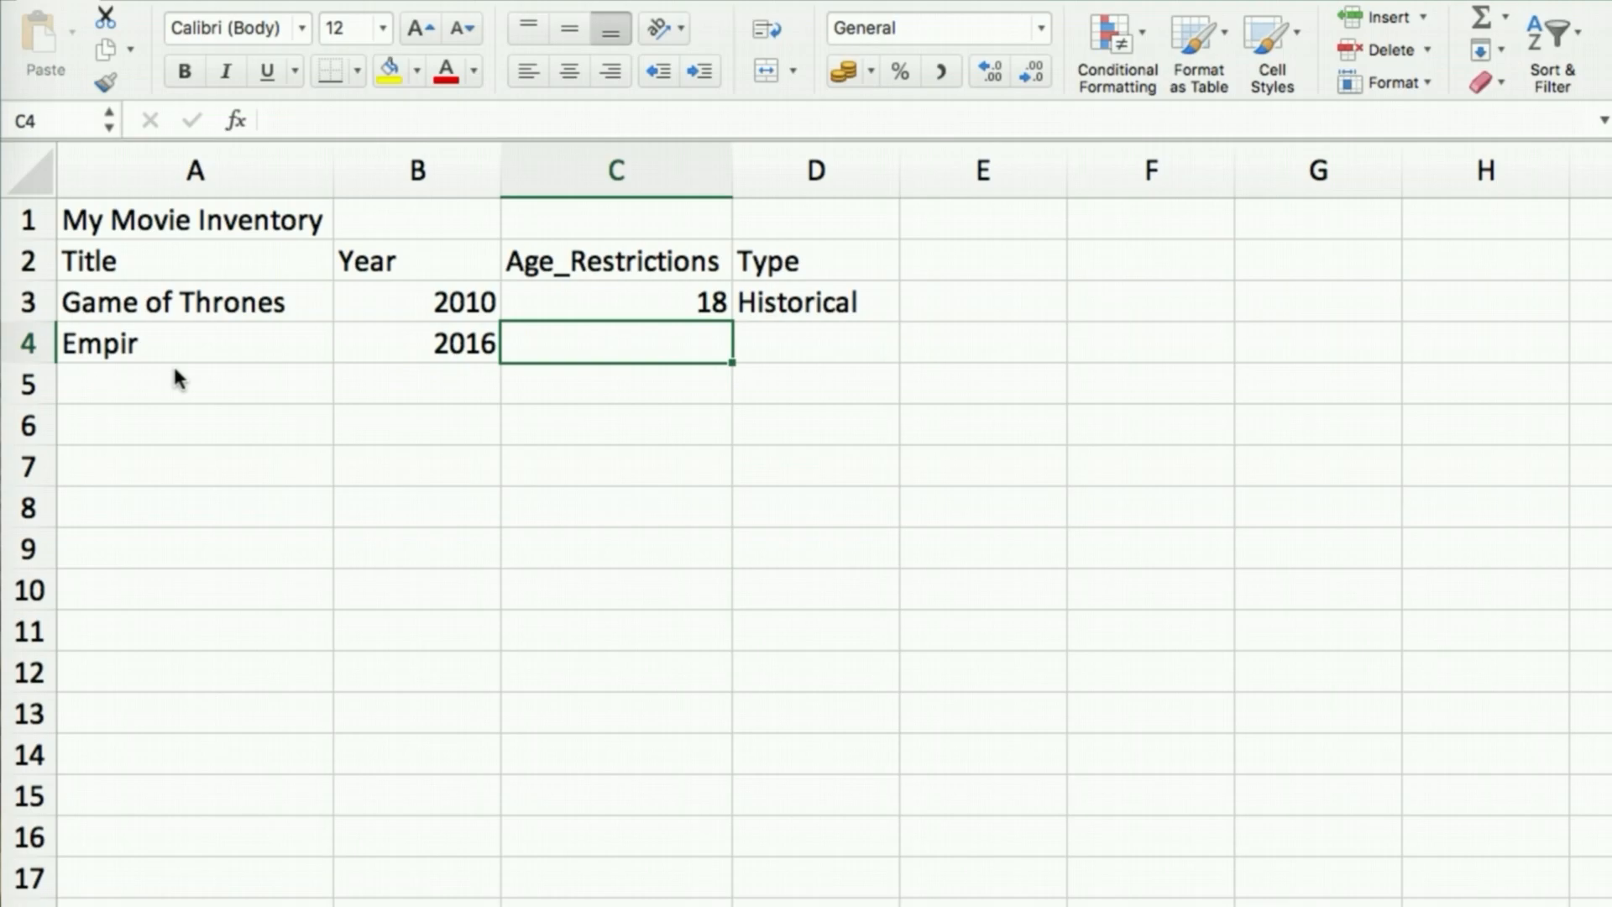
pyautogui.write('16')
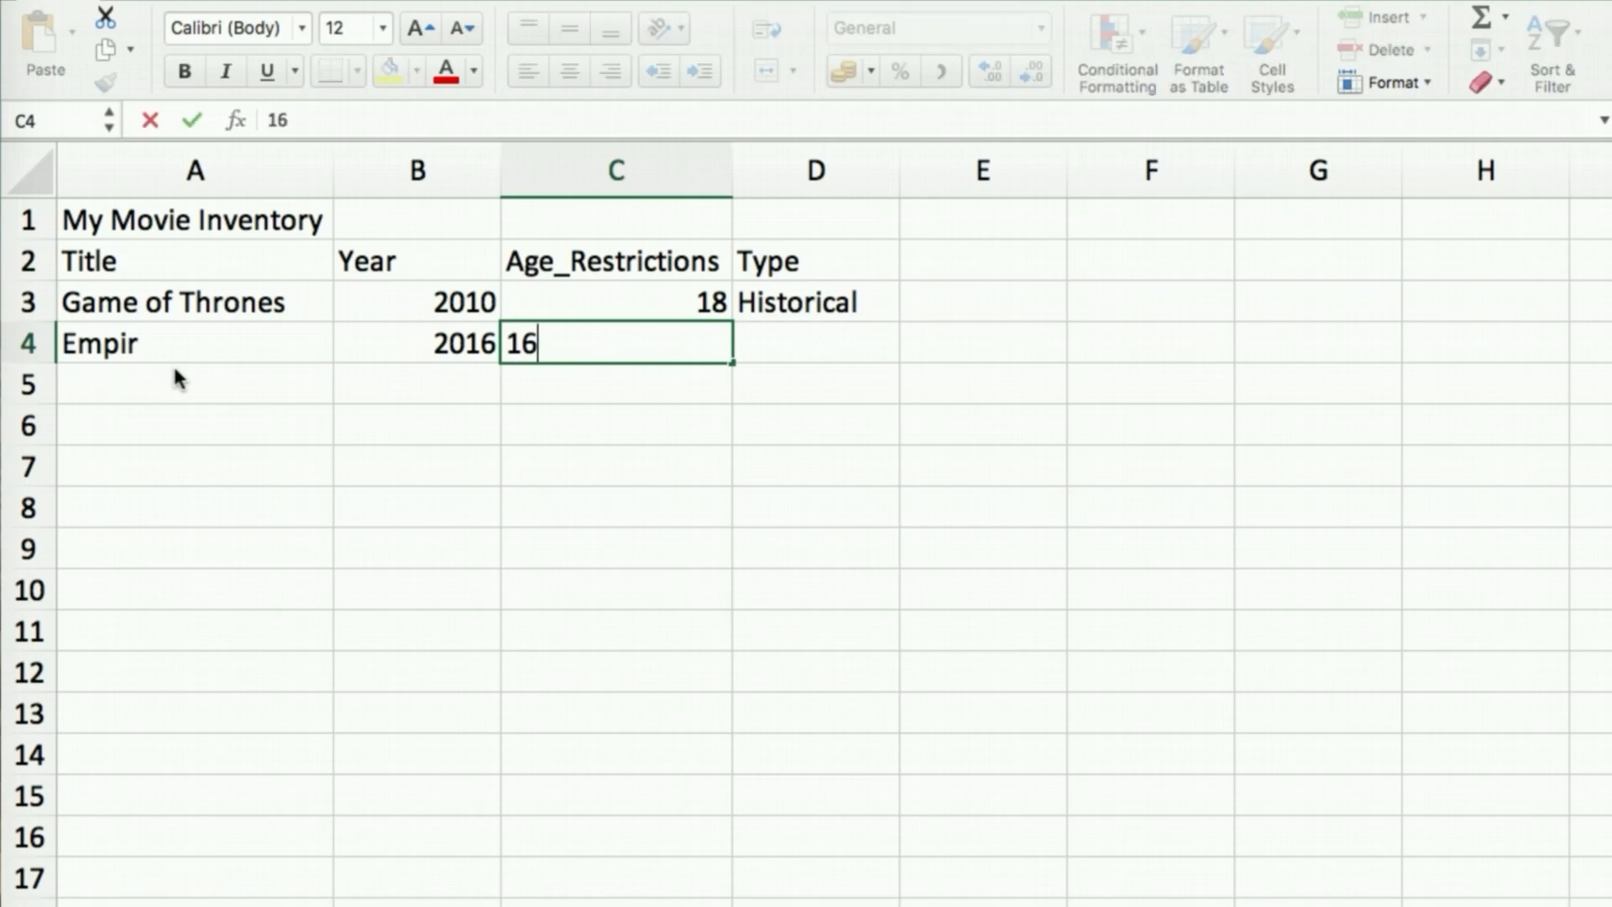
pyautogui.press('Tab')
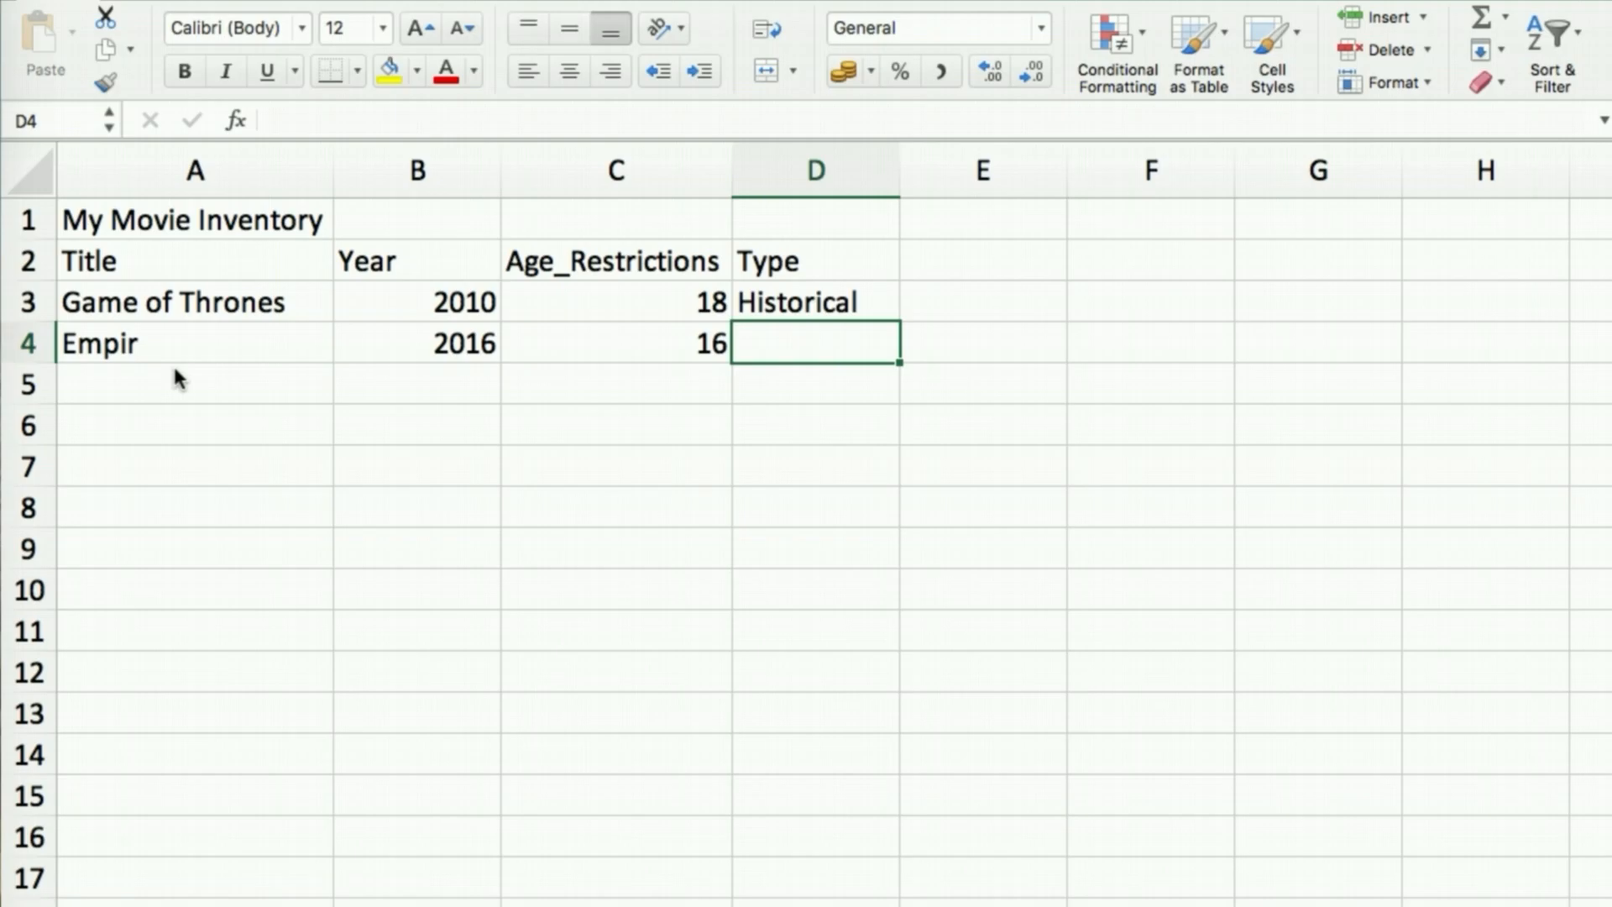
pyautogui.write('Drama')
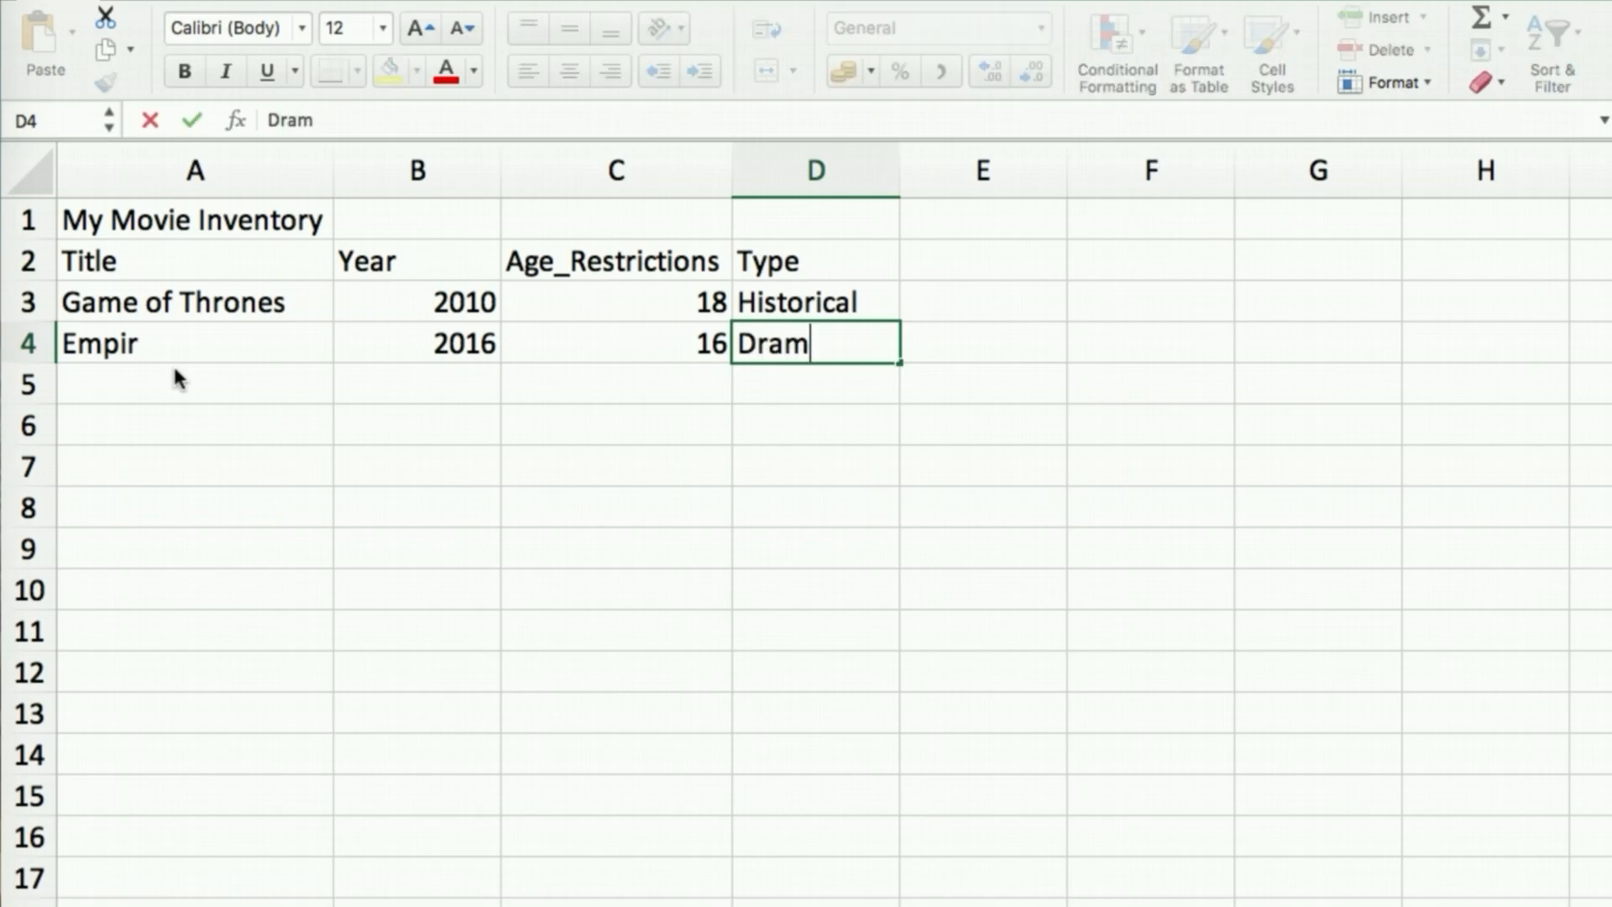
pyautogui.click(175, 371)
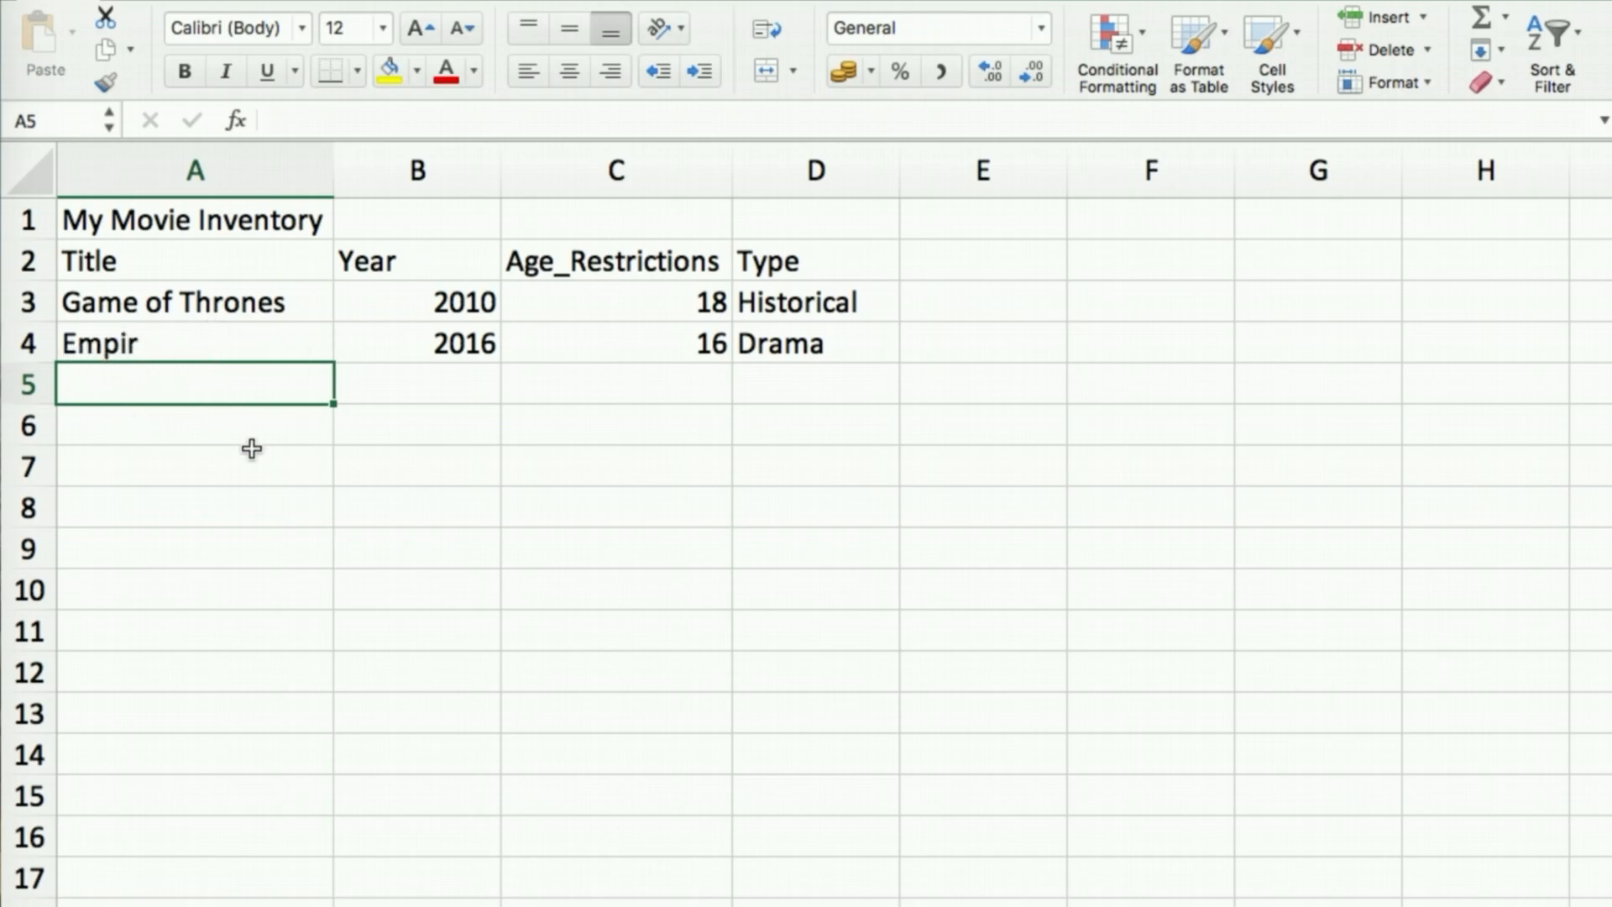
pyautogui.click(125, 345)
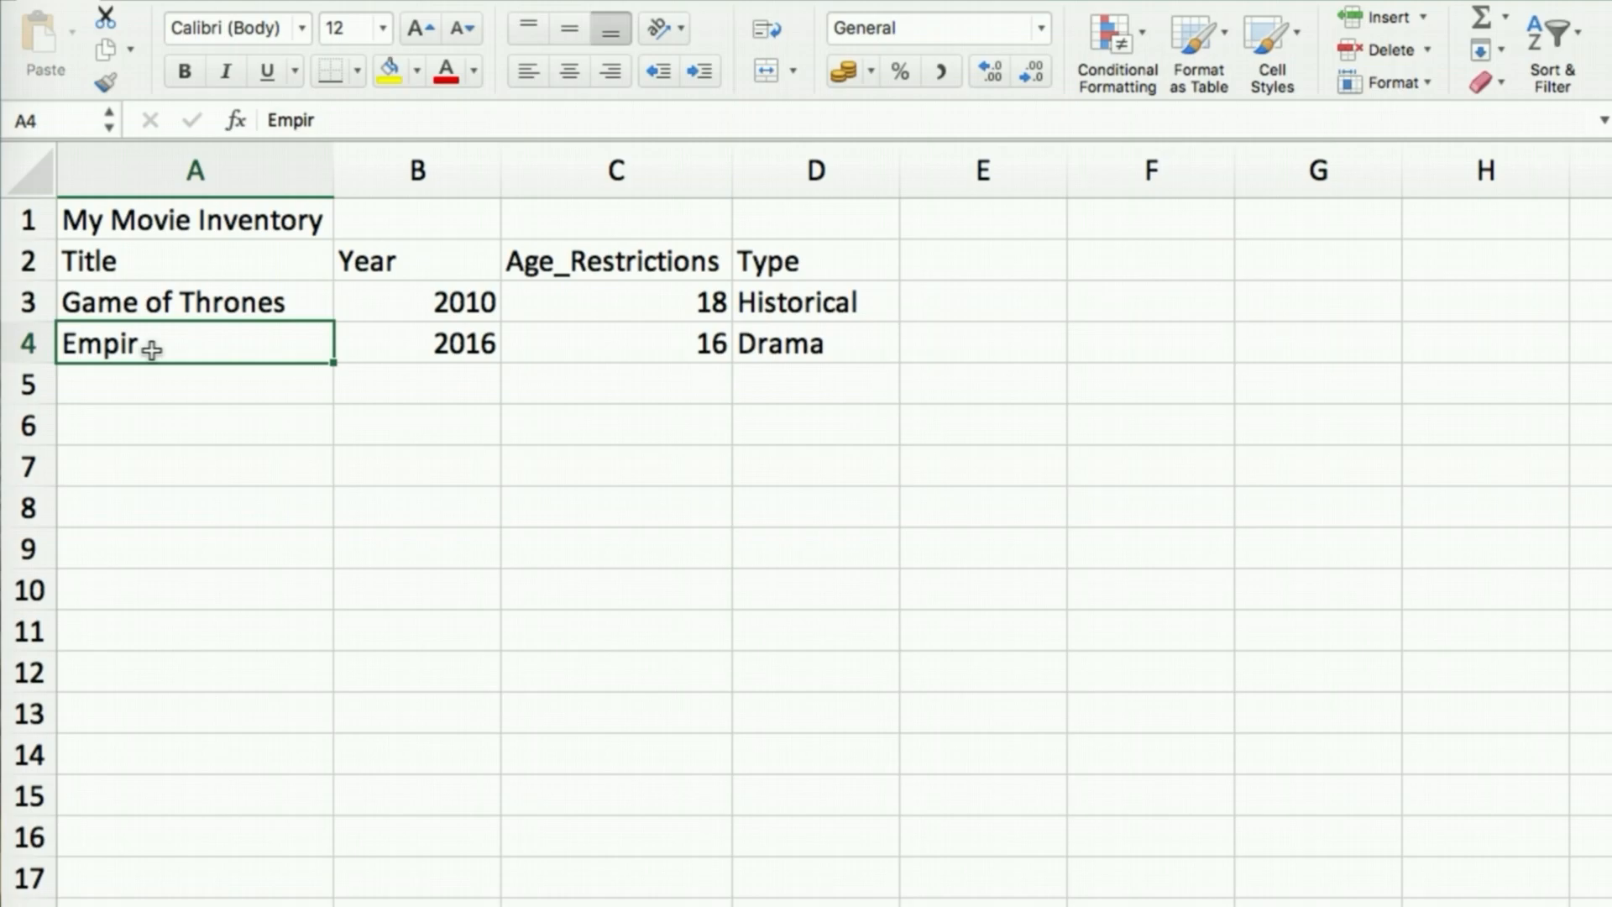
pyautogui.click(164, 420)
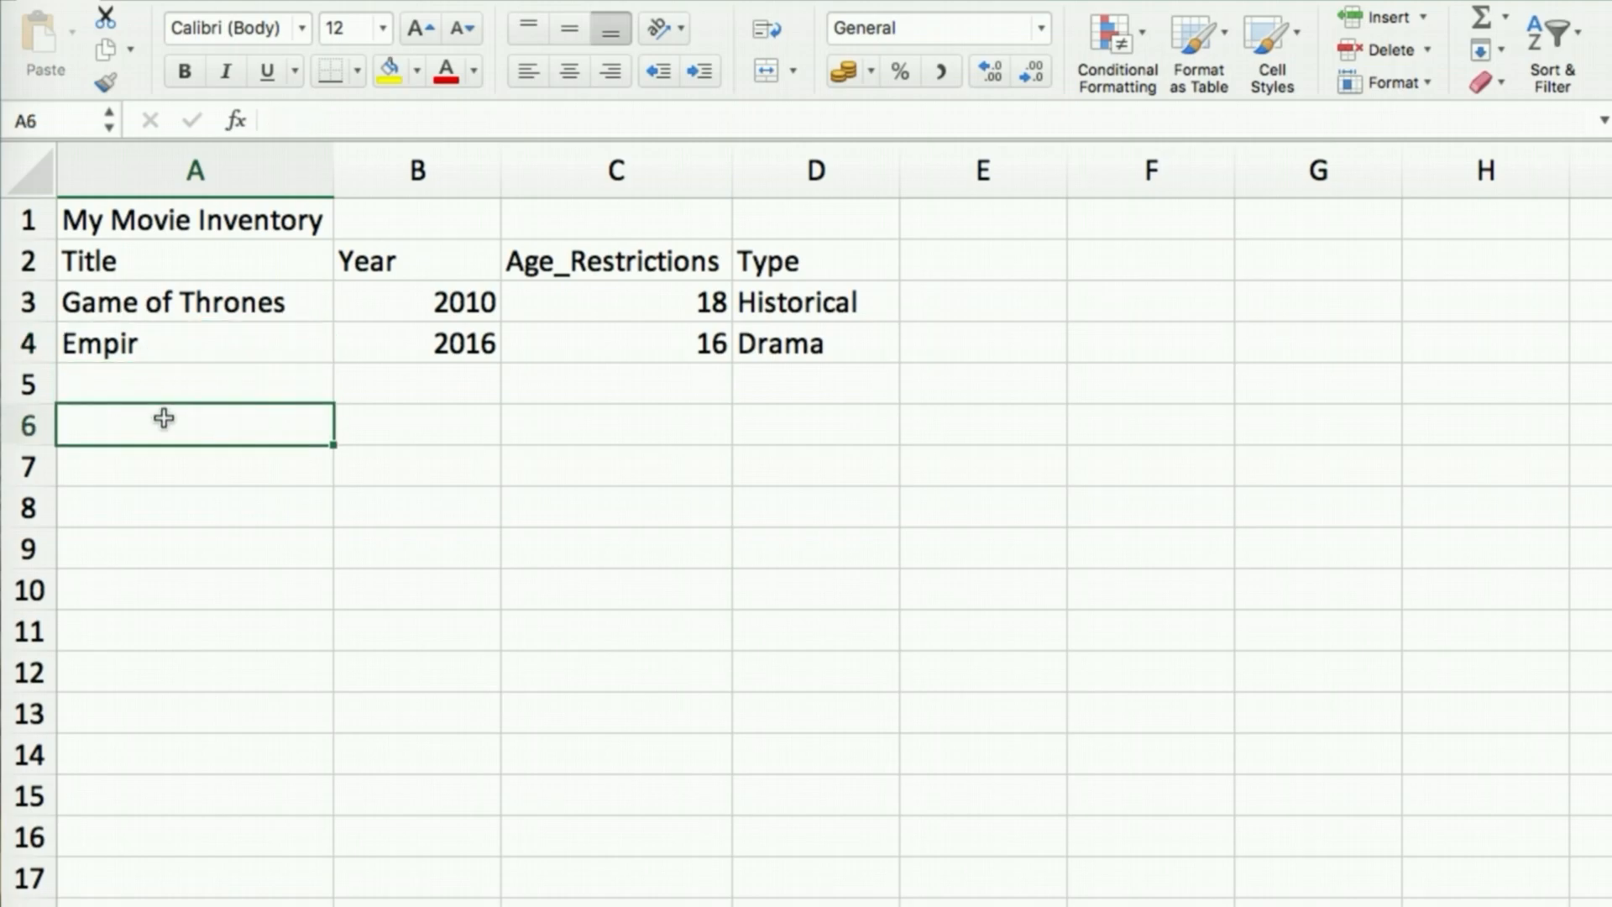
pyautogui.click(152, 349)
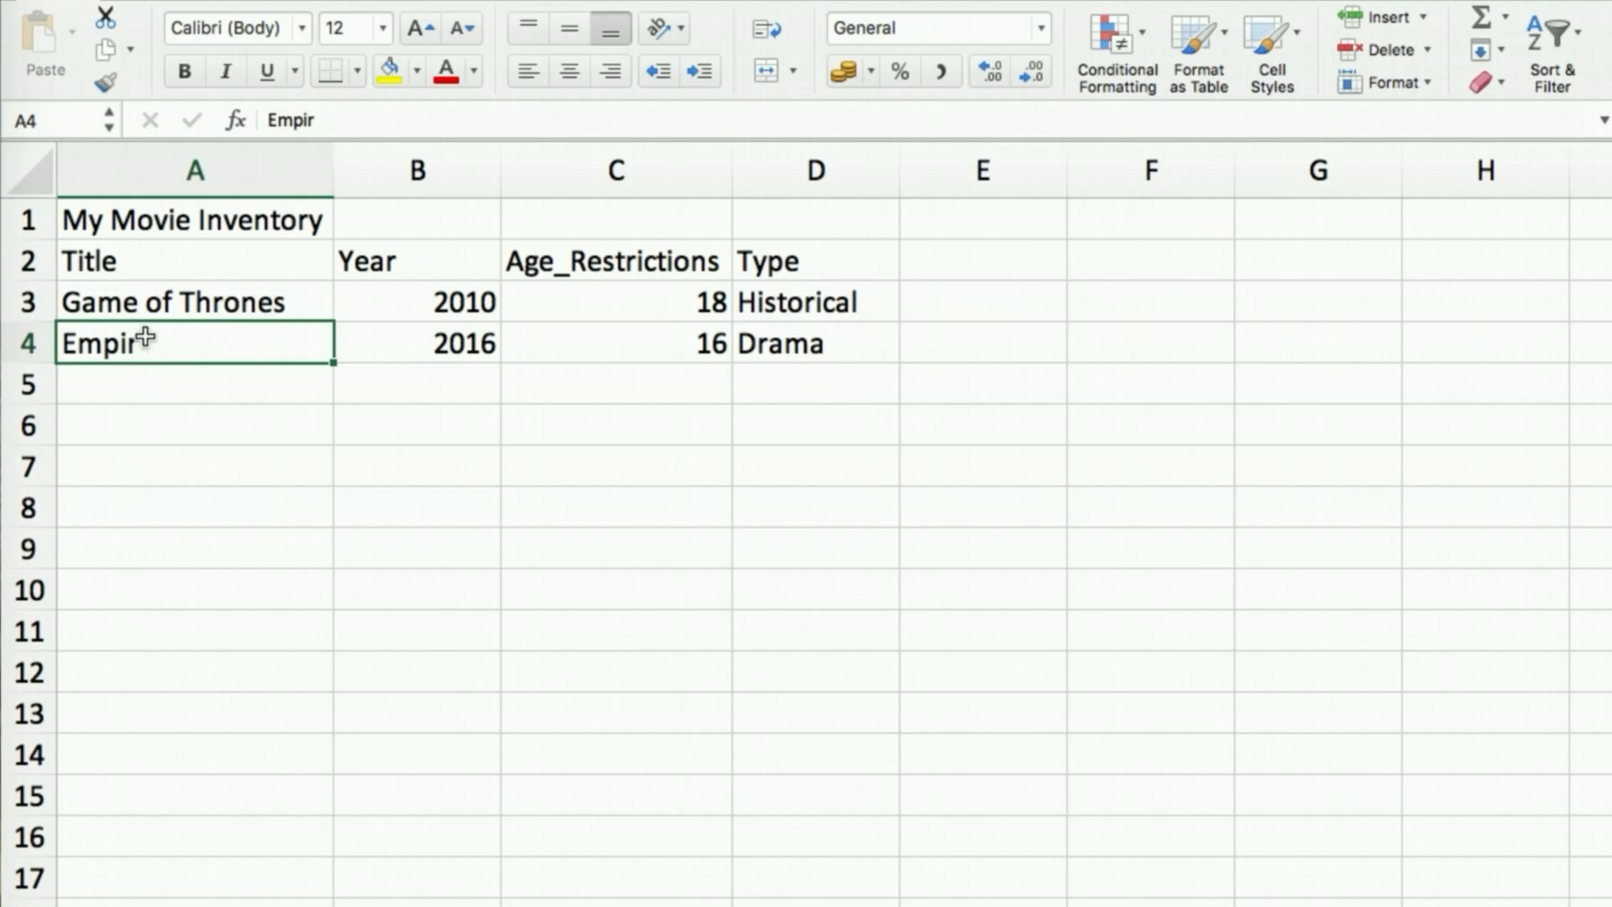
pyautogui.write('hshj')
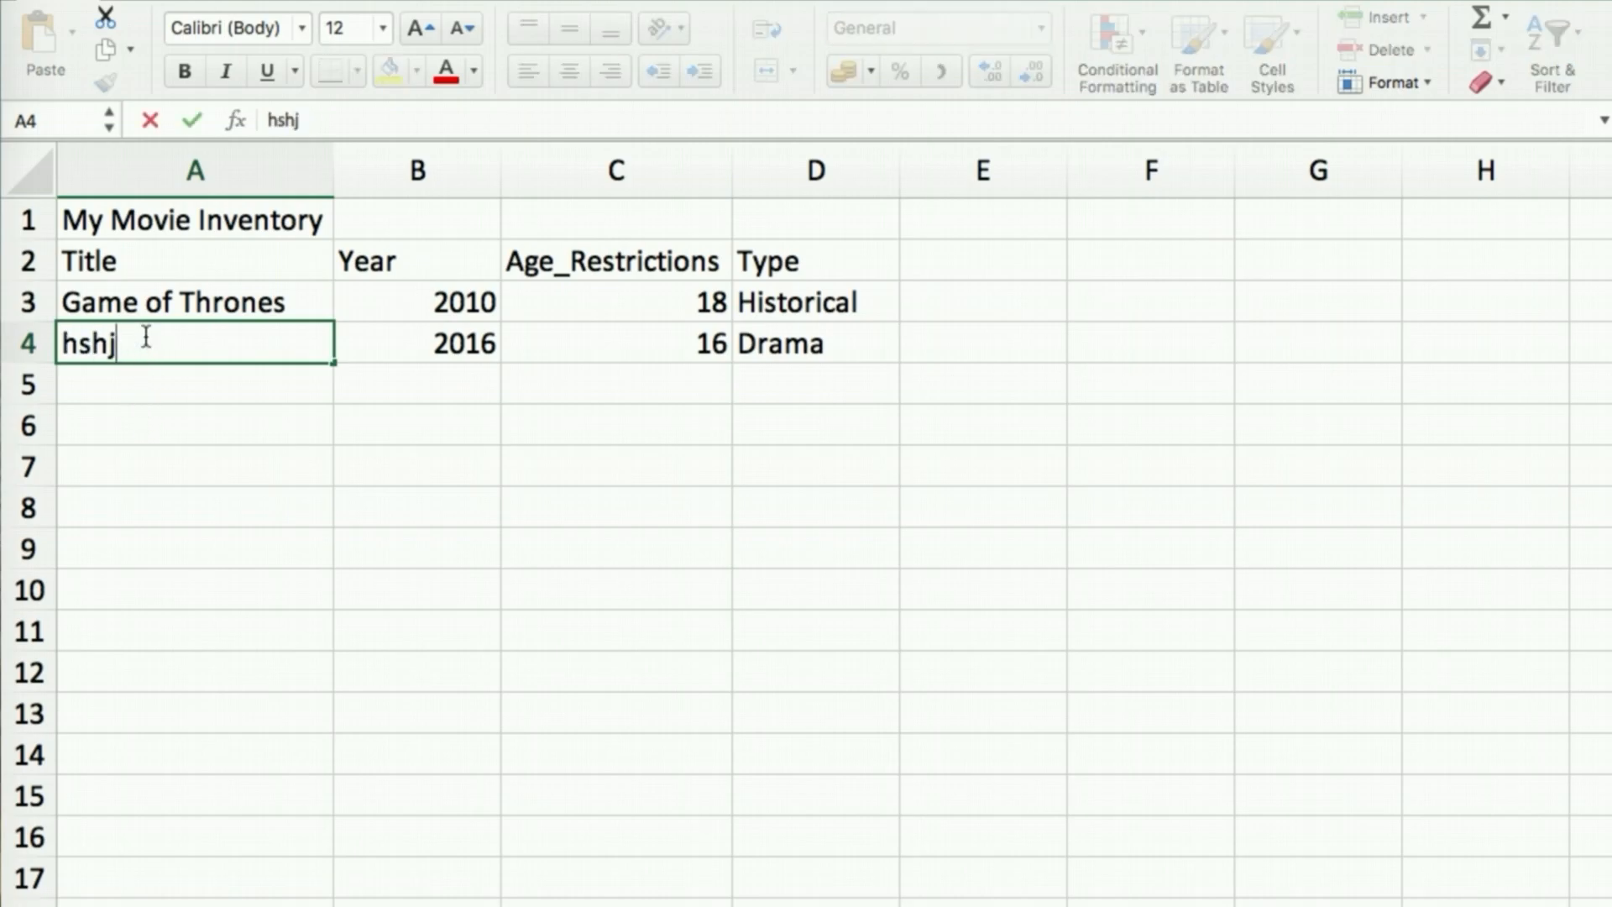
pyautogui.click(140, 385)
pyautogui.click(140, 349)
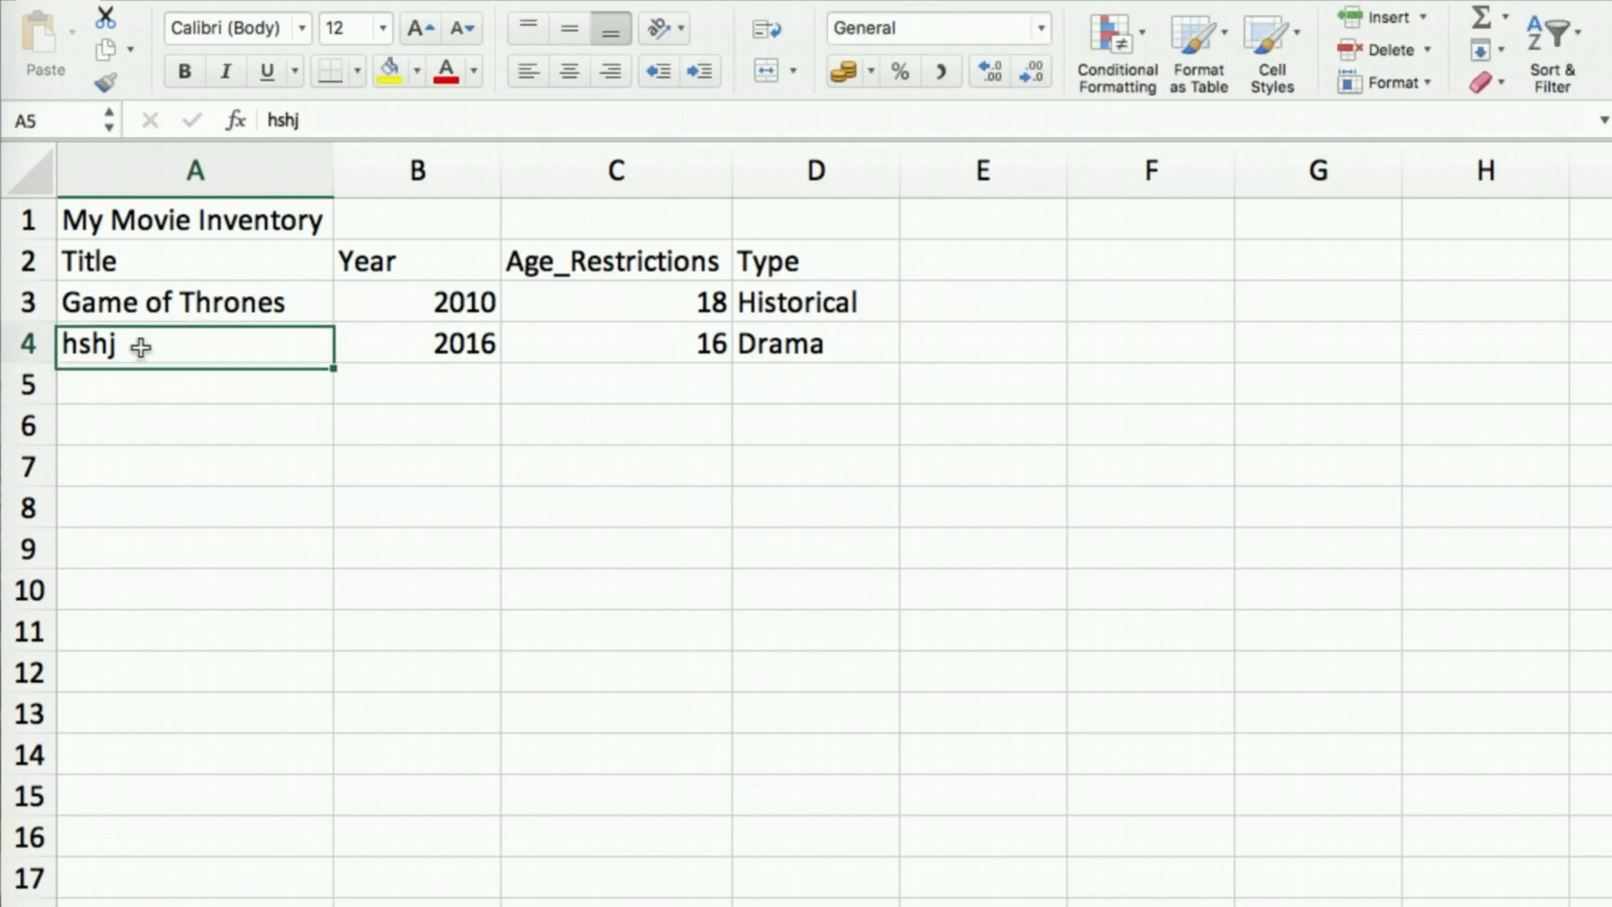
pyautogui.write('Empir')
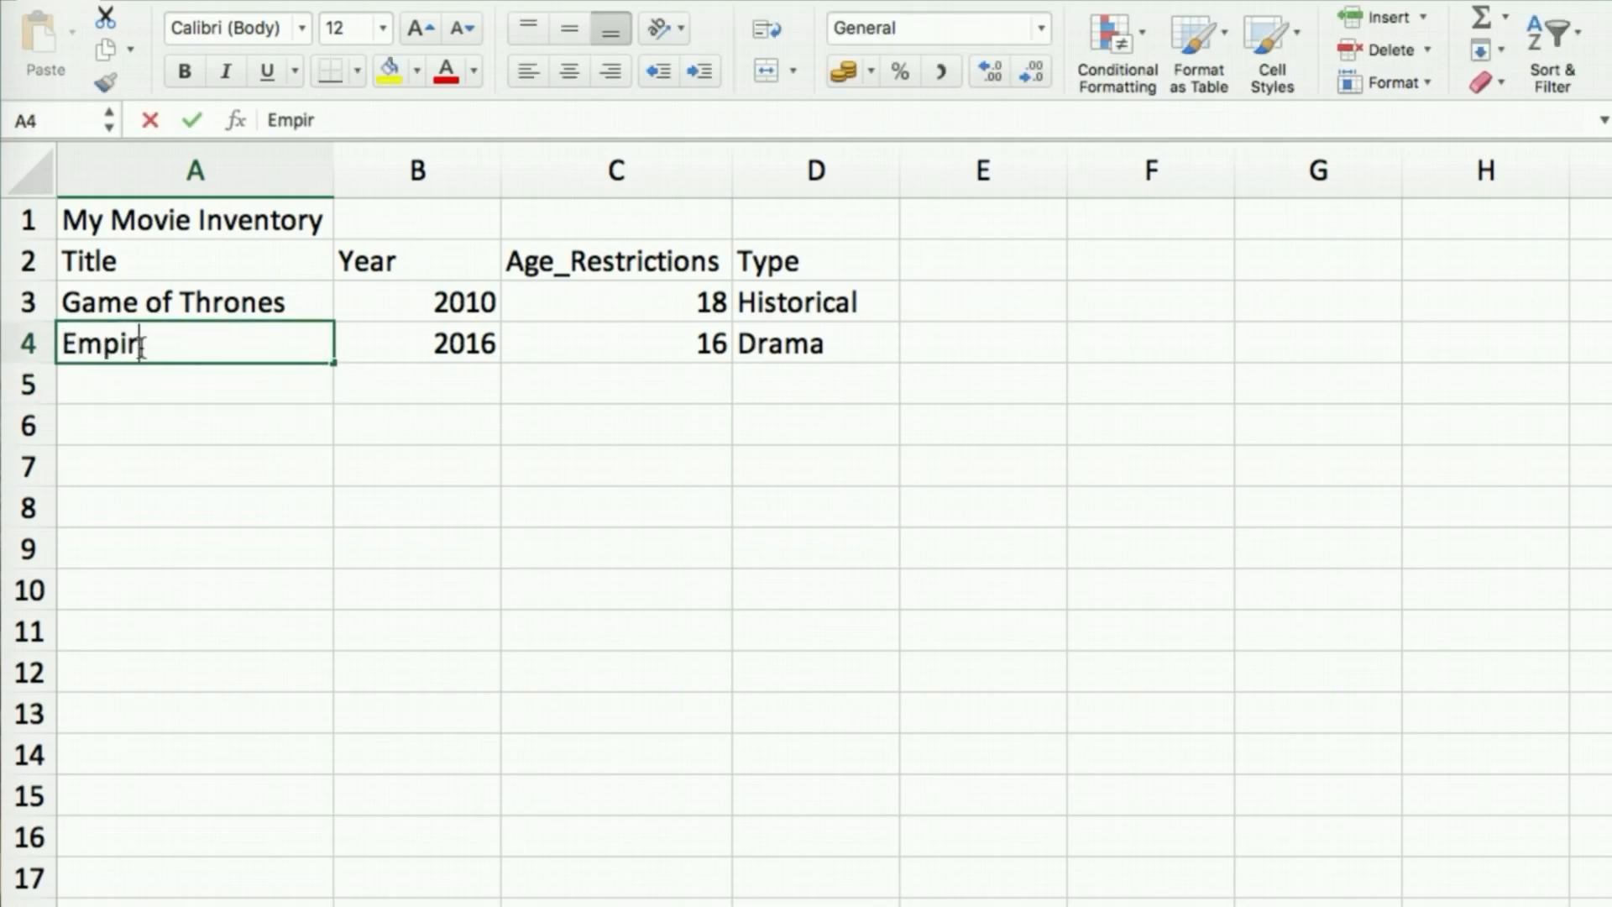
pyautogui.press('Return')
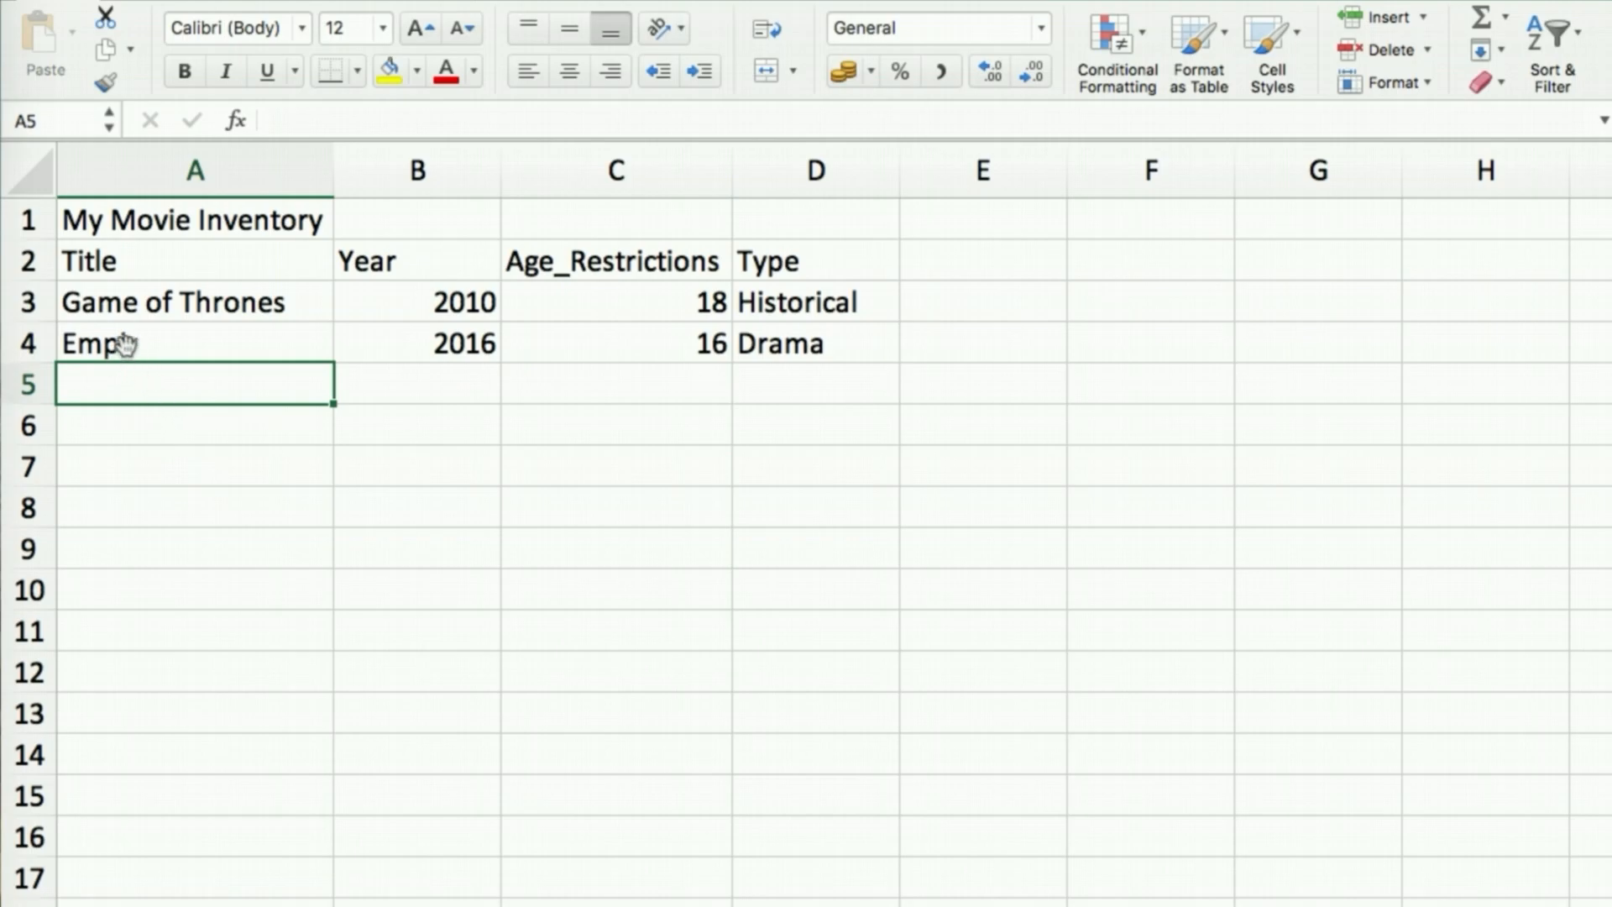
pyautogui.click(141, 341)
pyautogui.doubleClick(150, 345)
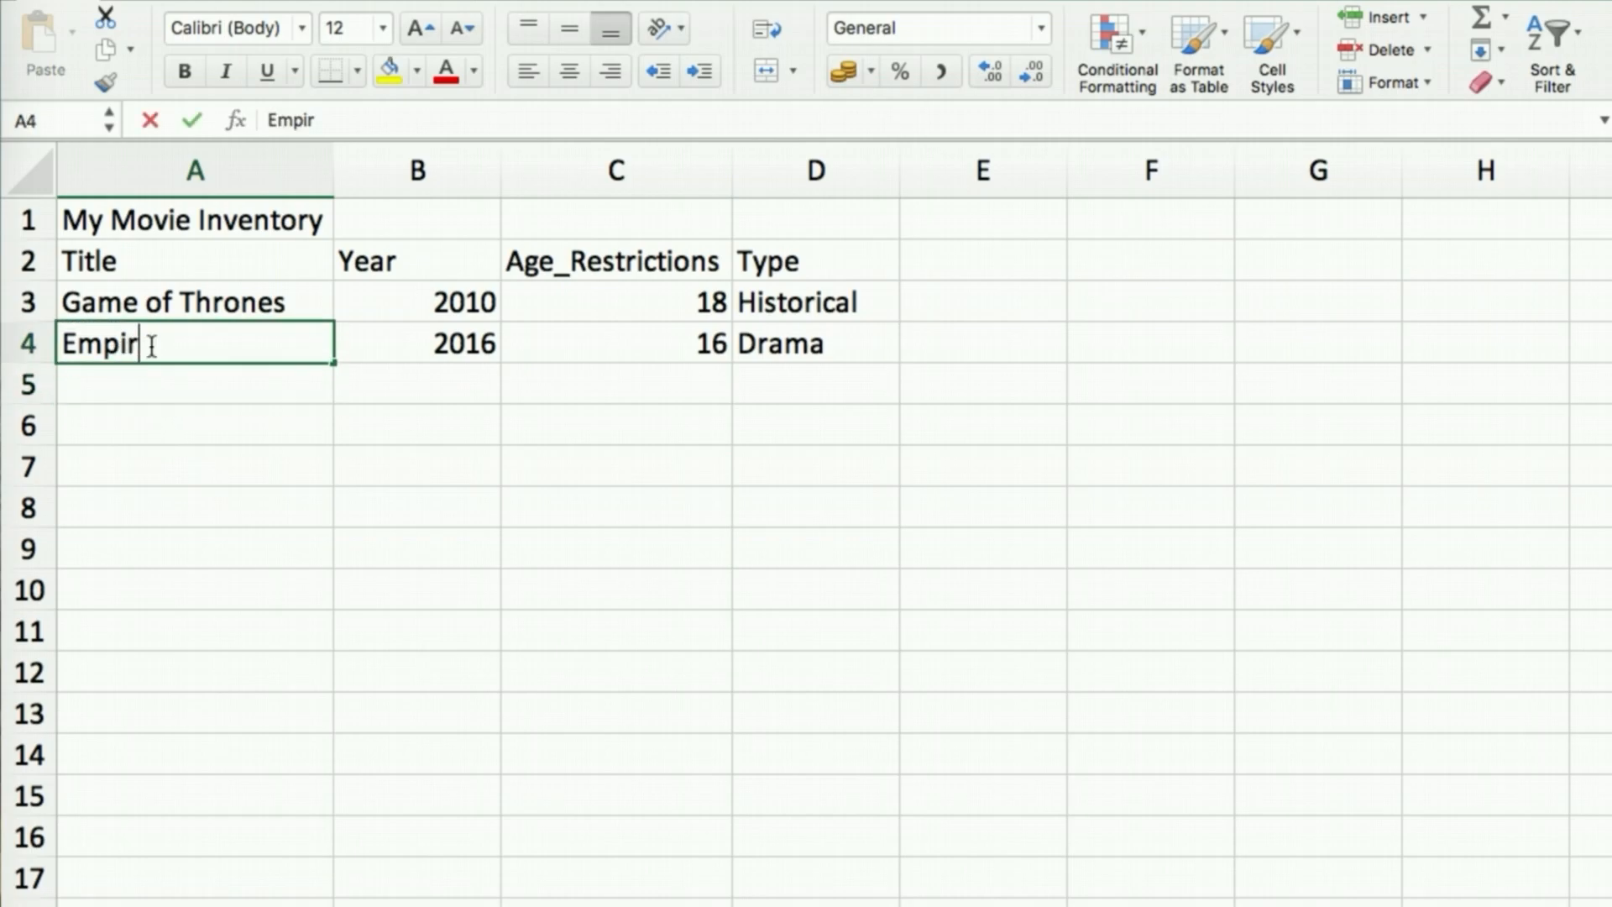
pyautogui.write('e')
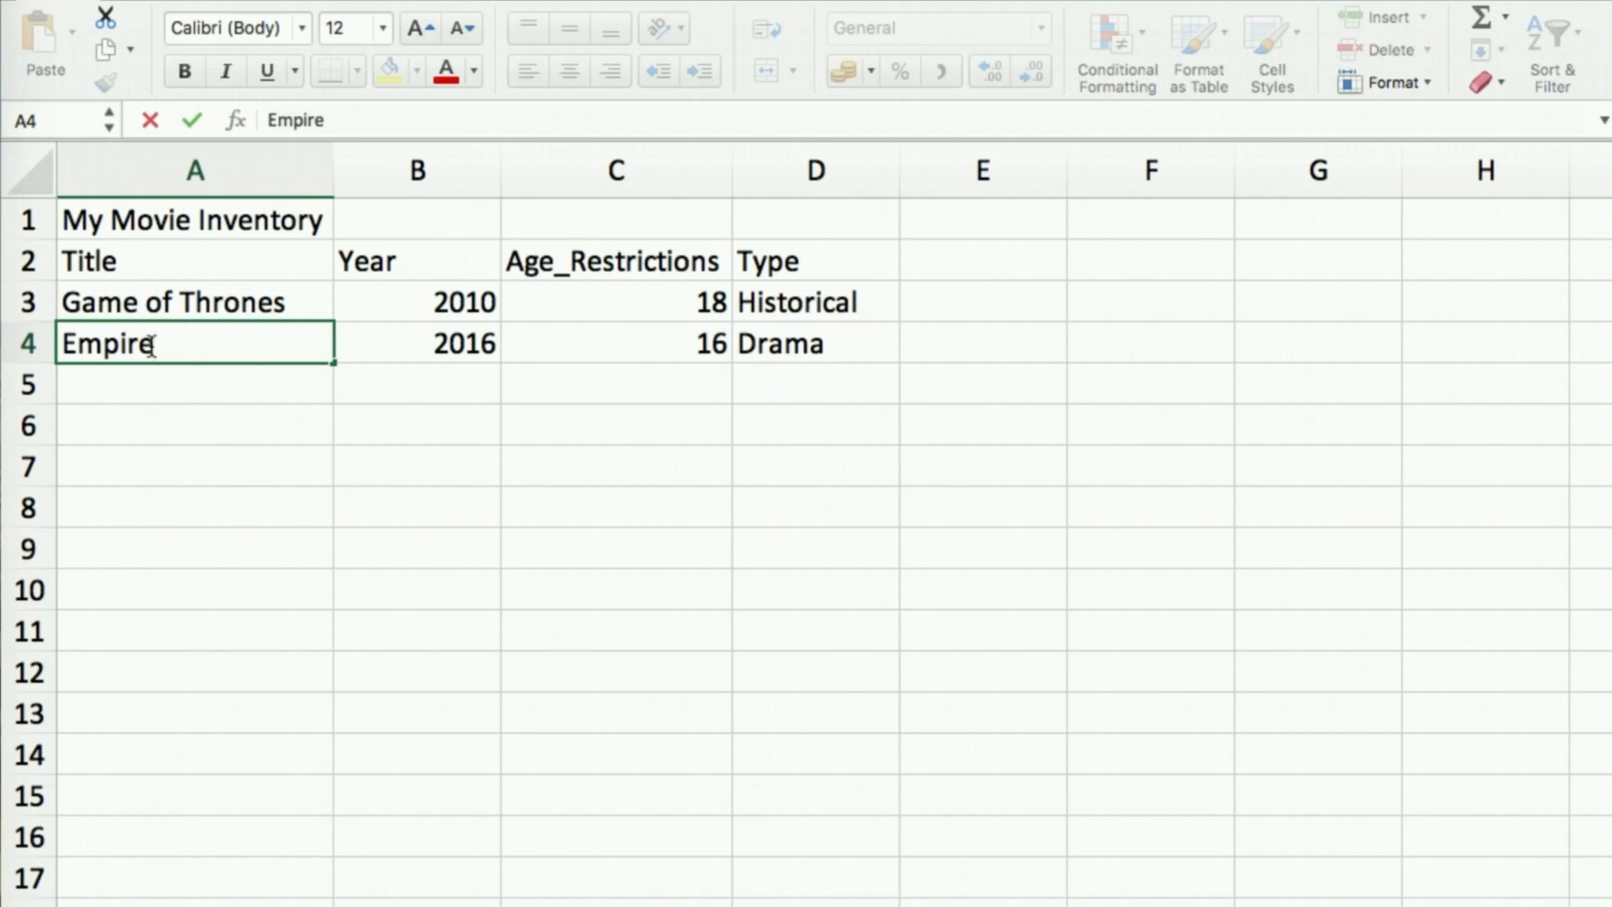
pyautogui.press('Return')
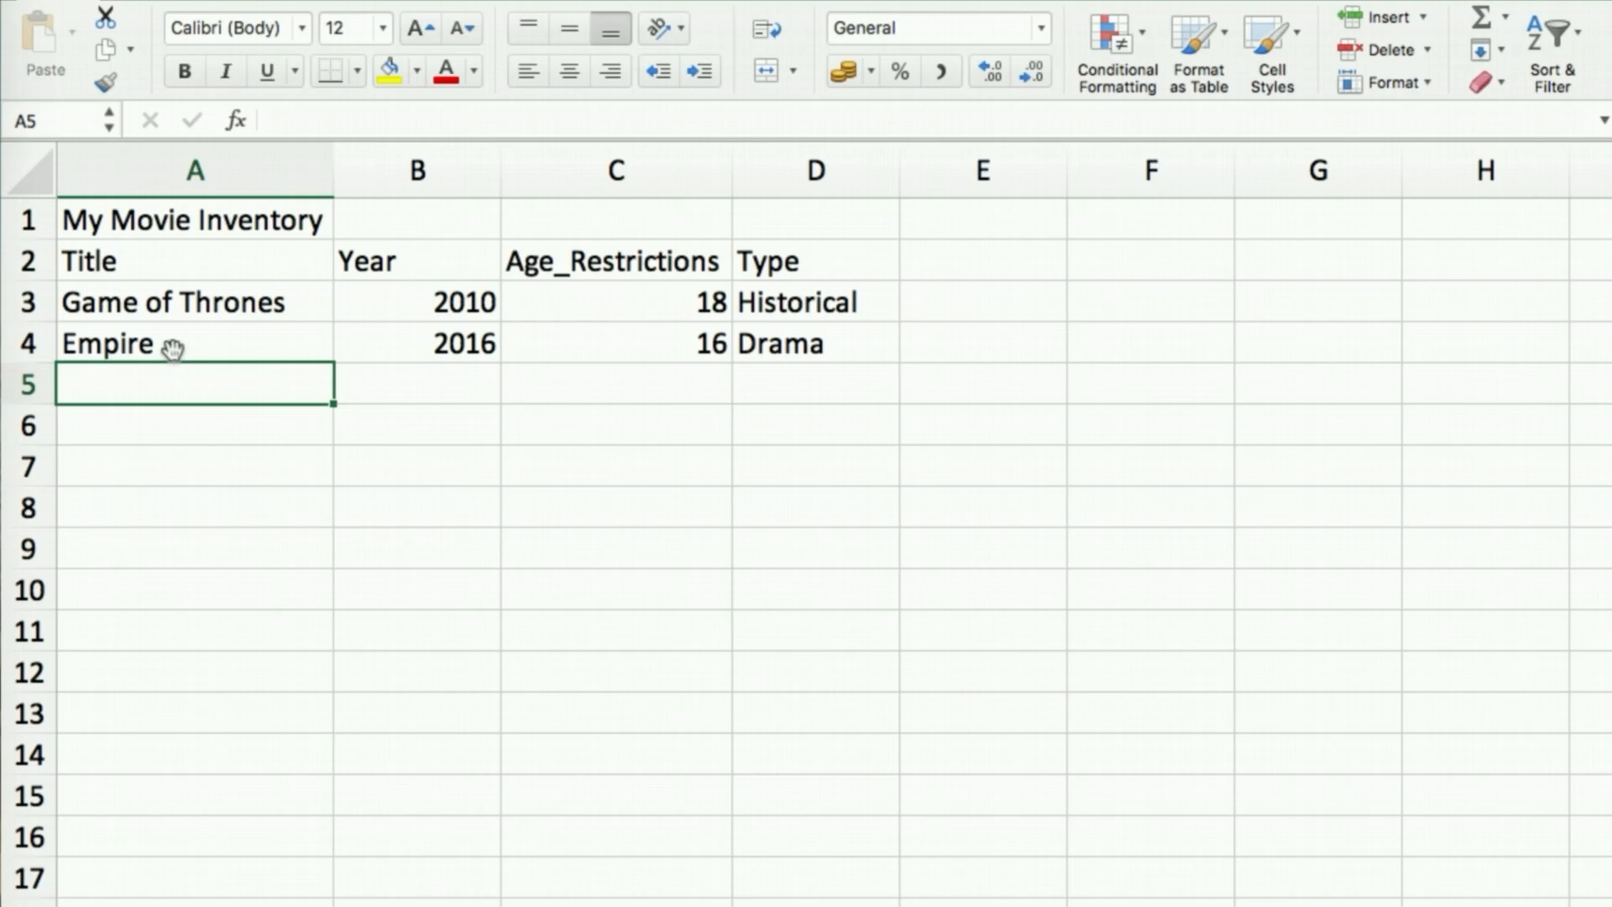
pyautogui.click(117, 348)
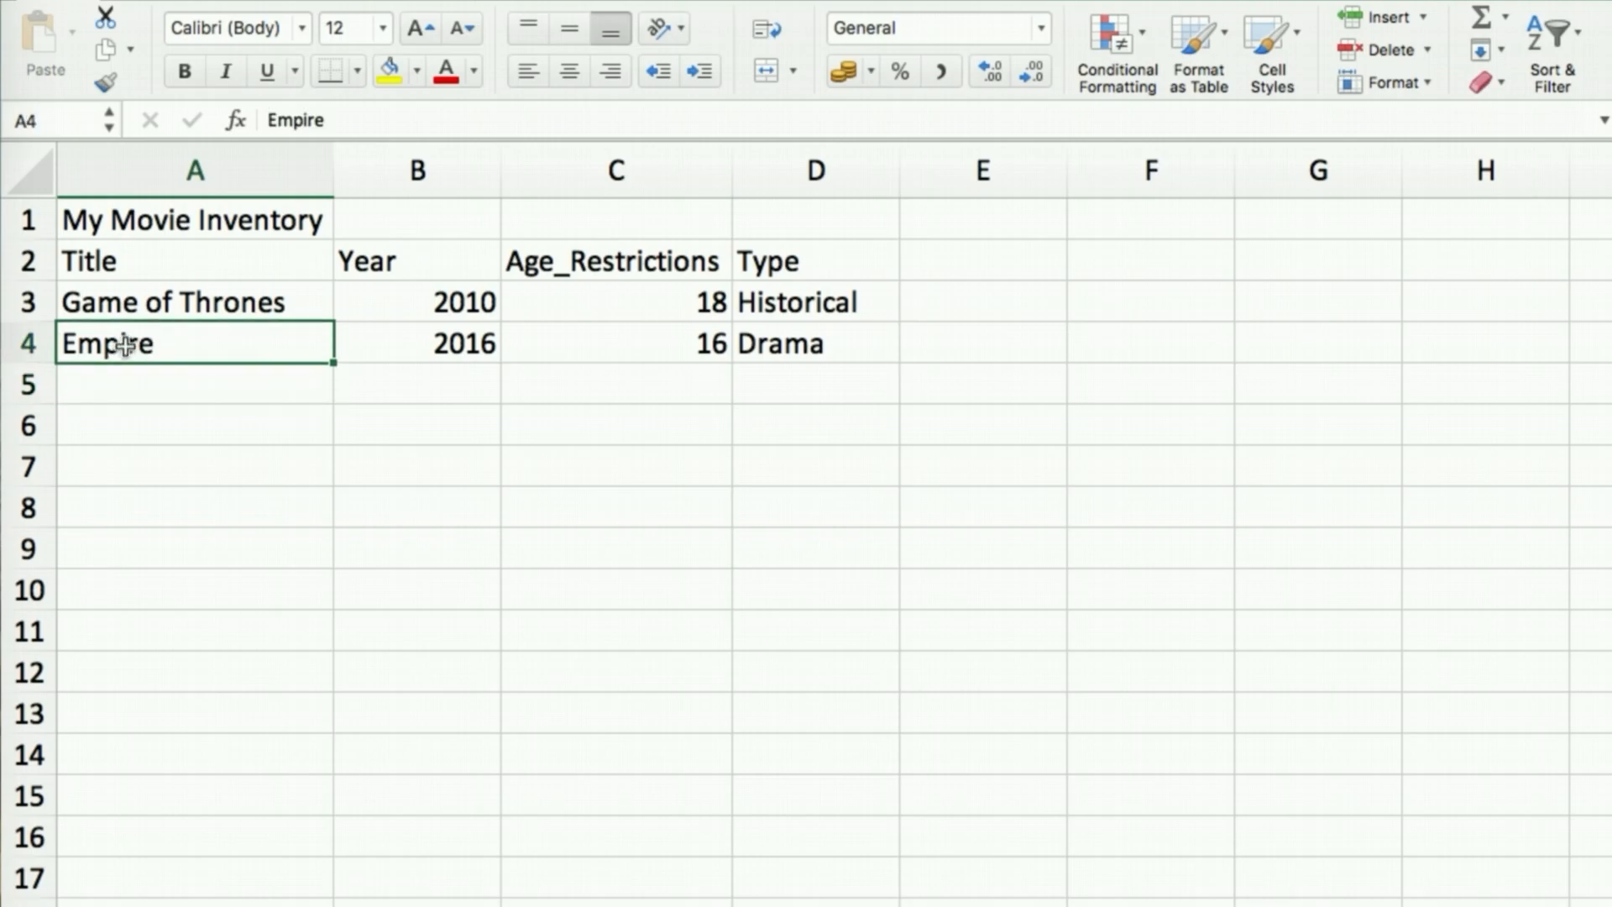
pyautogui.doubleClick(182, 355)
pyautogui.press('BackSpace')
pyautogui.press('Return')
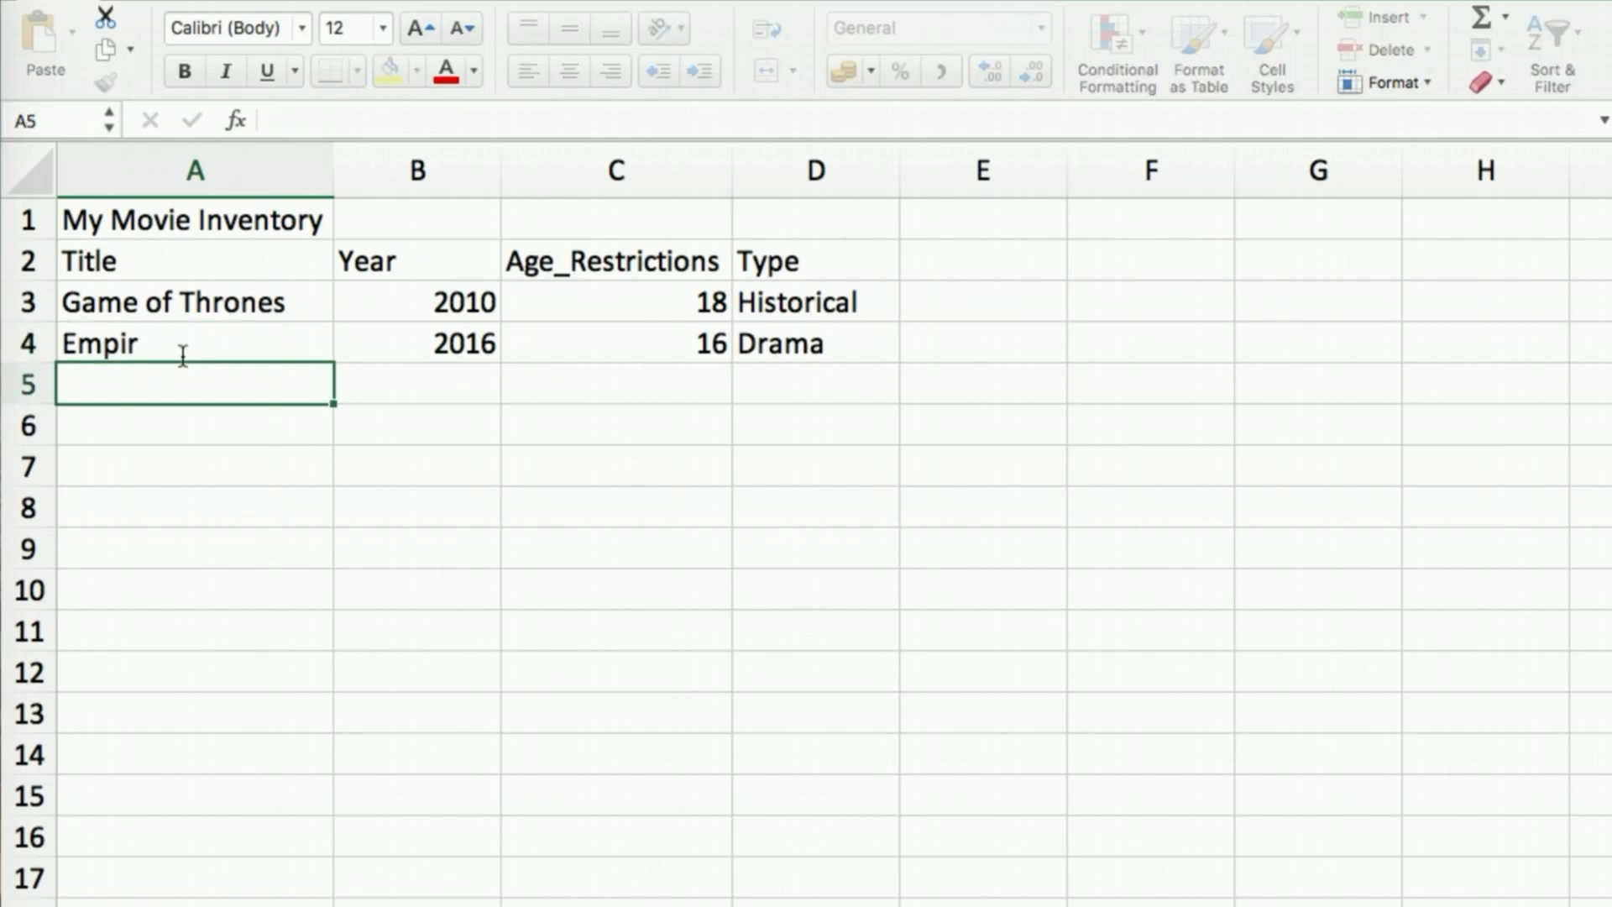
# Edit cell A4 in the formula bar so the title reads Empire
pyautogui.click(166, 344)
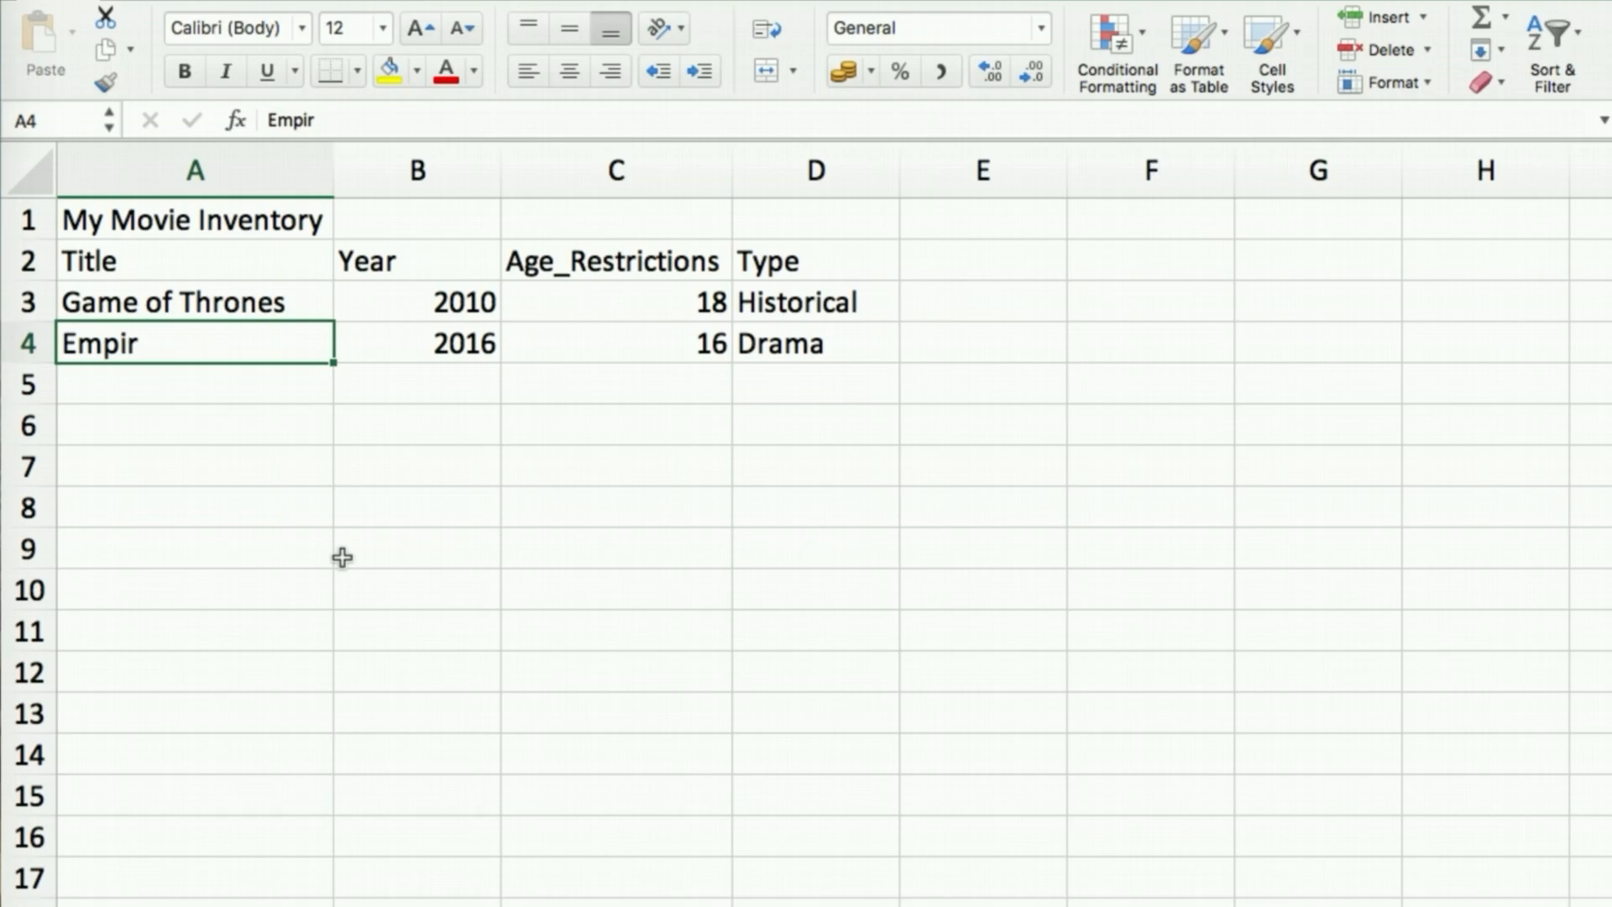
pyautogui.click(319, 120)
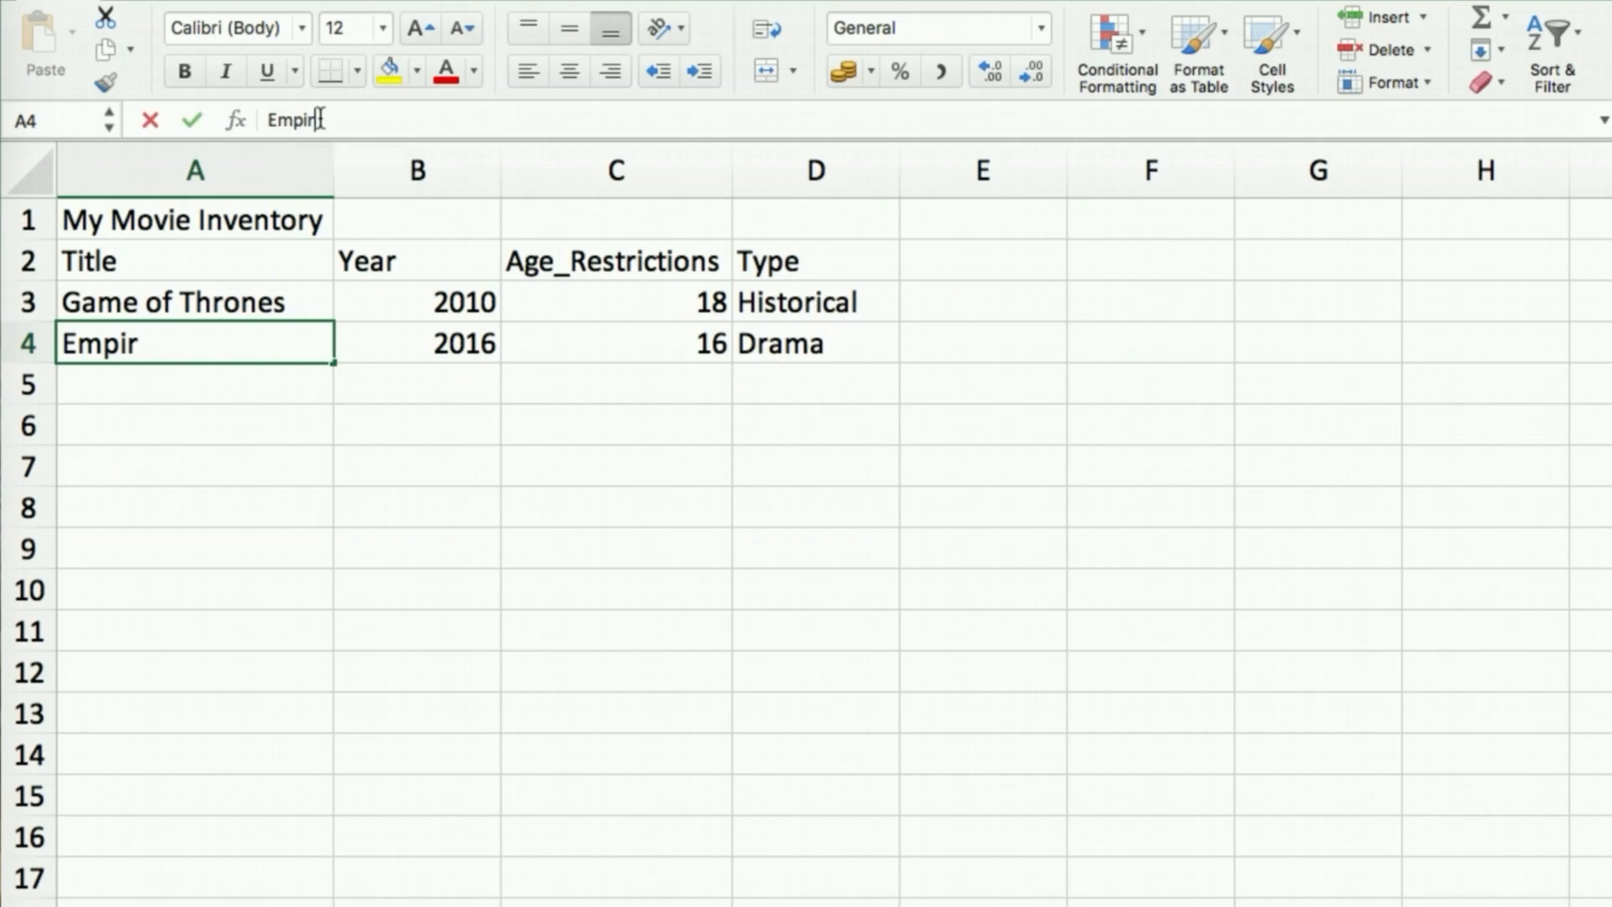
pyautogui.write('e')
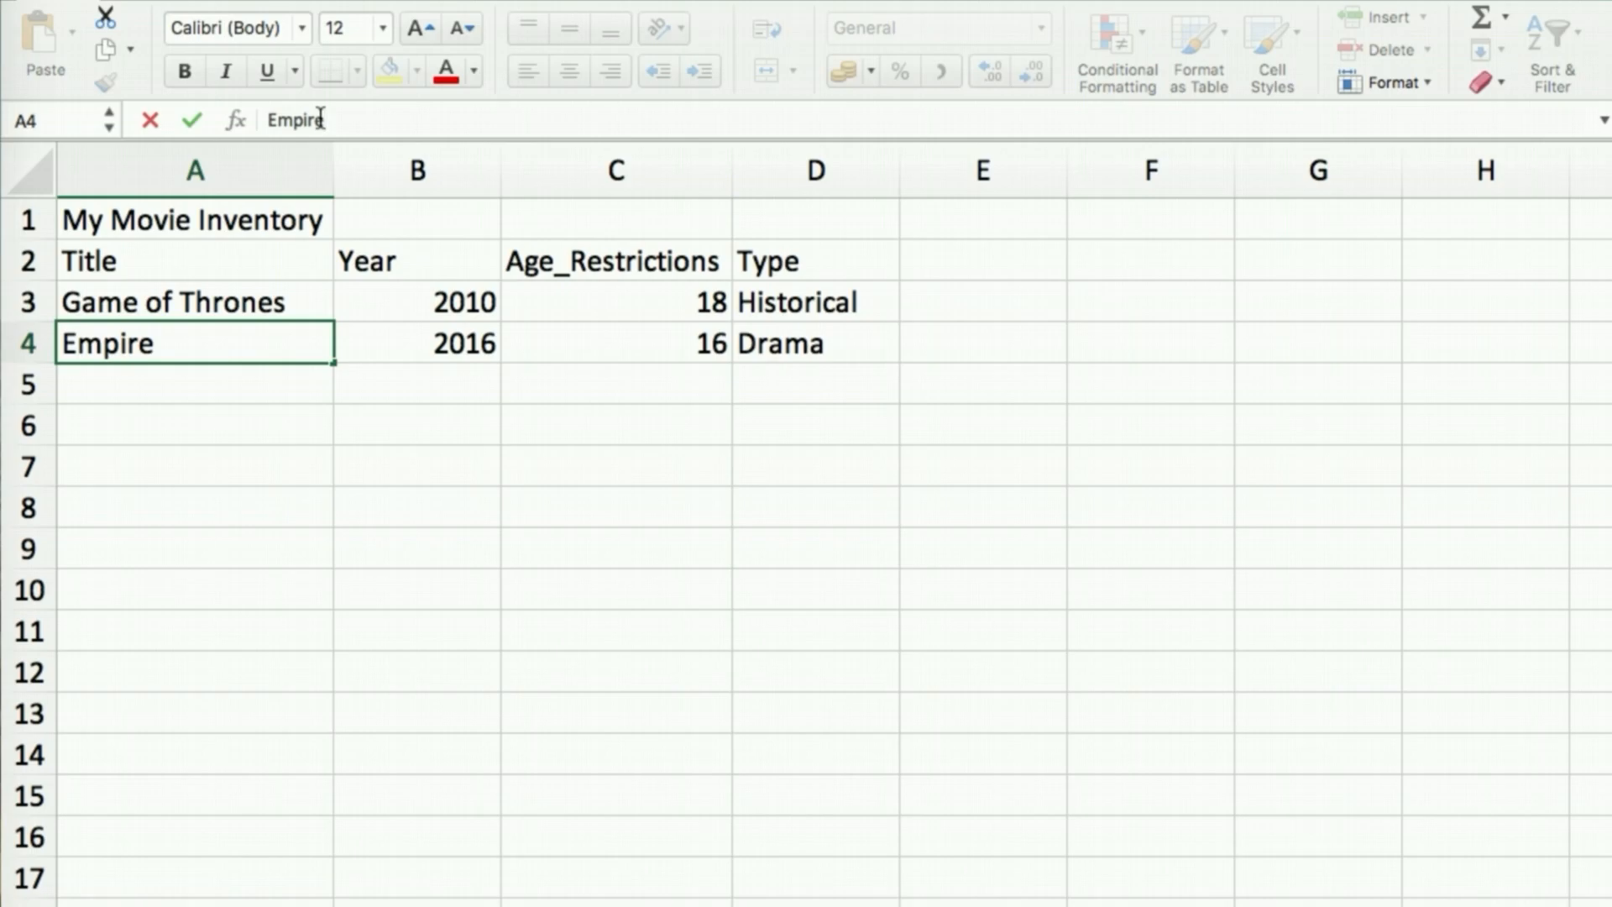
pyautogui.write('hghdgf')
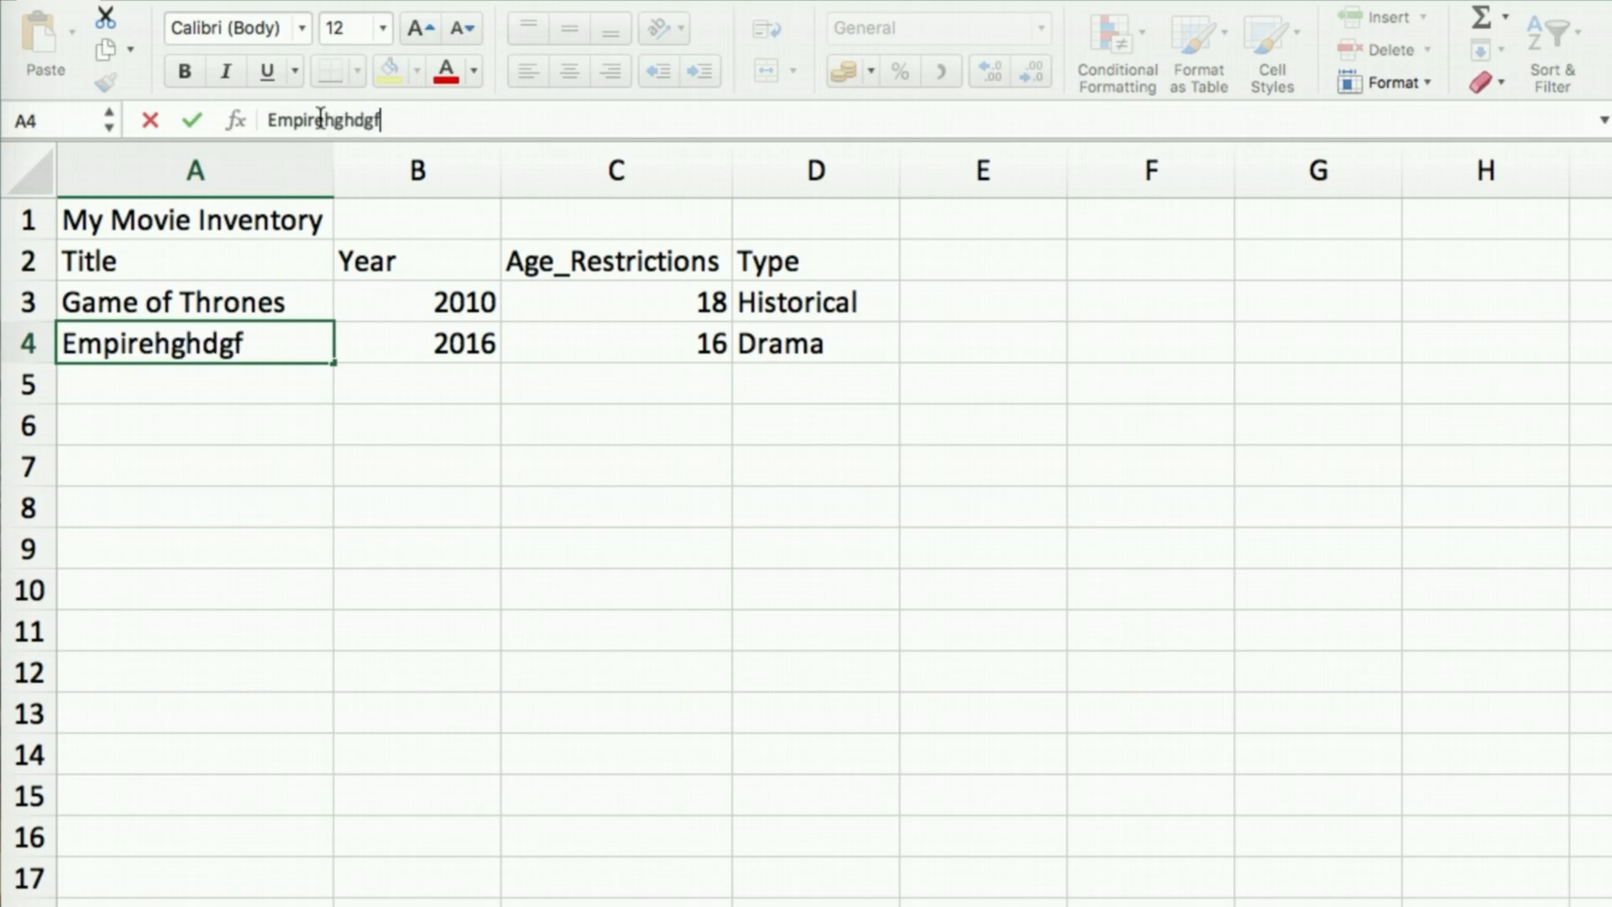
pyautogui.press('BackSpace')
pyautogui.press('BackSpace')
pyautogui.press('BackSpace')
pyautogui.press('BackSpace')
pyautogui.press('BackSpace')
pyautogui.press('BackSpace')
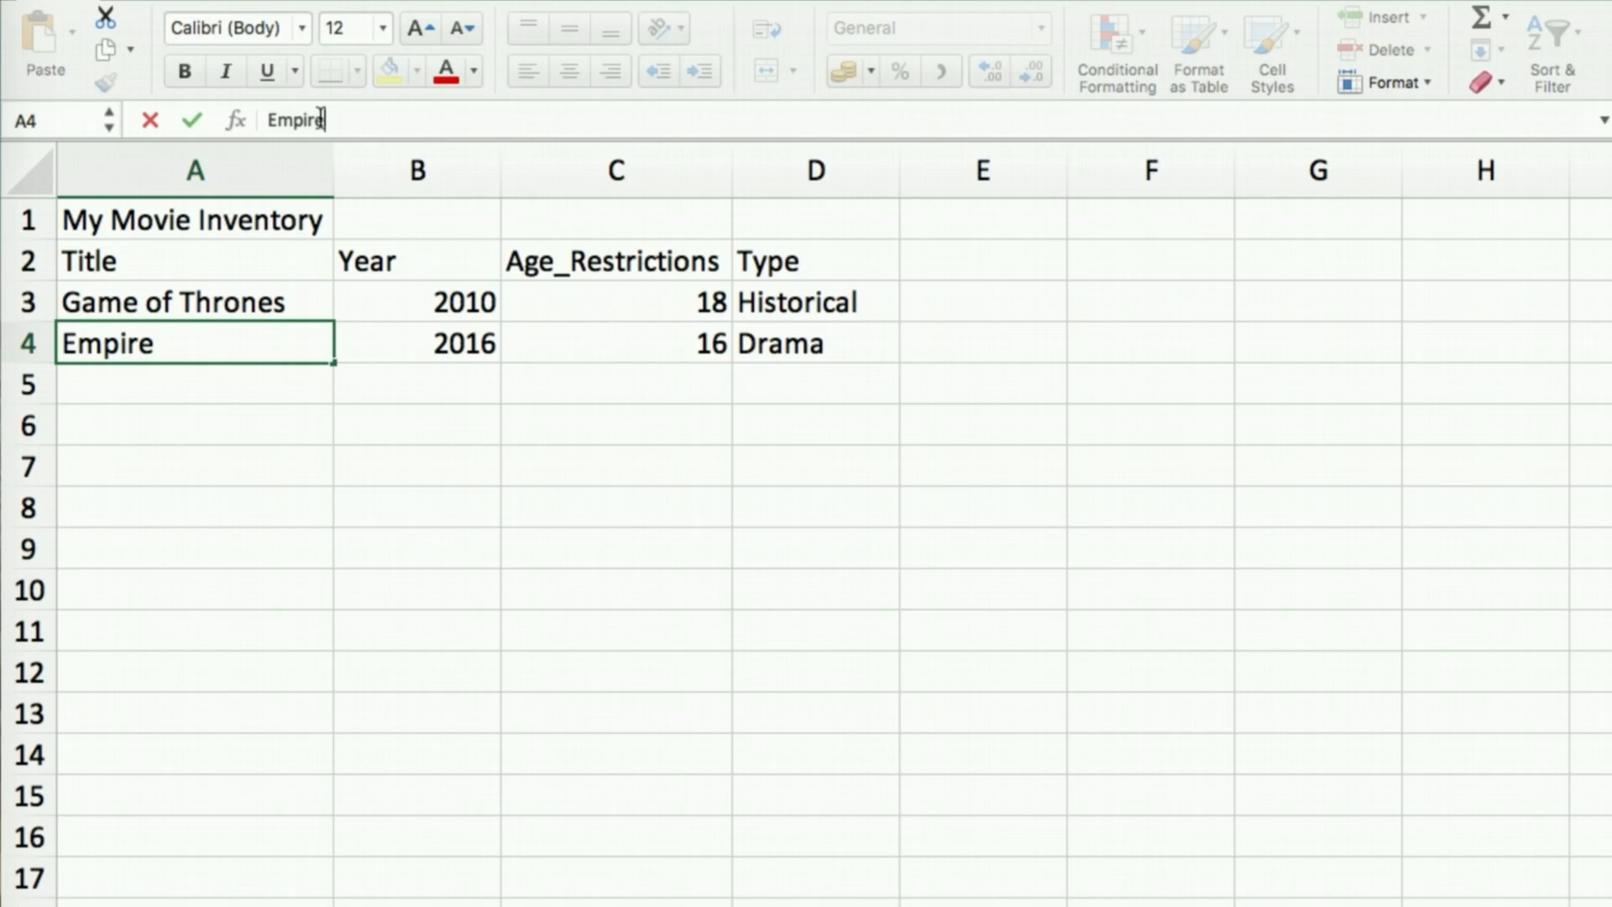
pyautogui.press('Return')
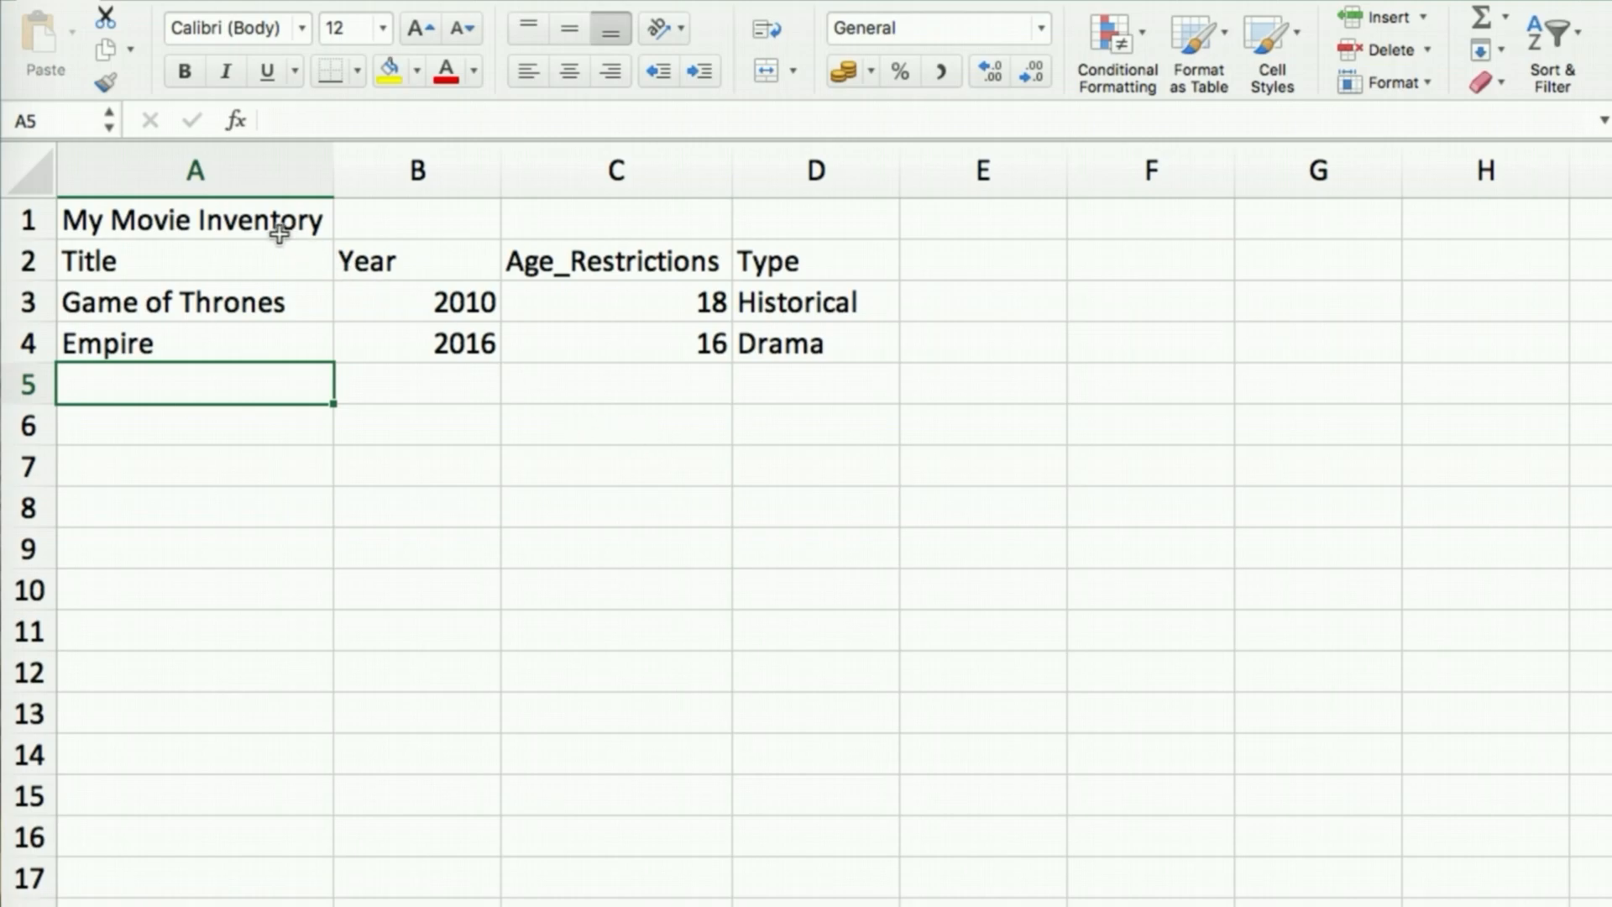
# Apply Merge & Center to A1:D1 so My Movie Inventory sits centred above the table
pyautogui.click(238, 222)
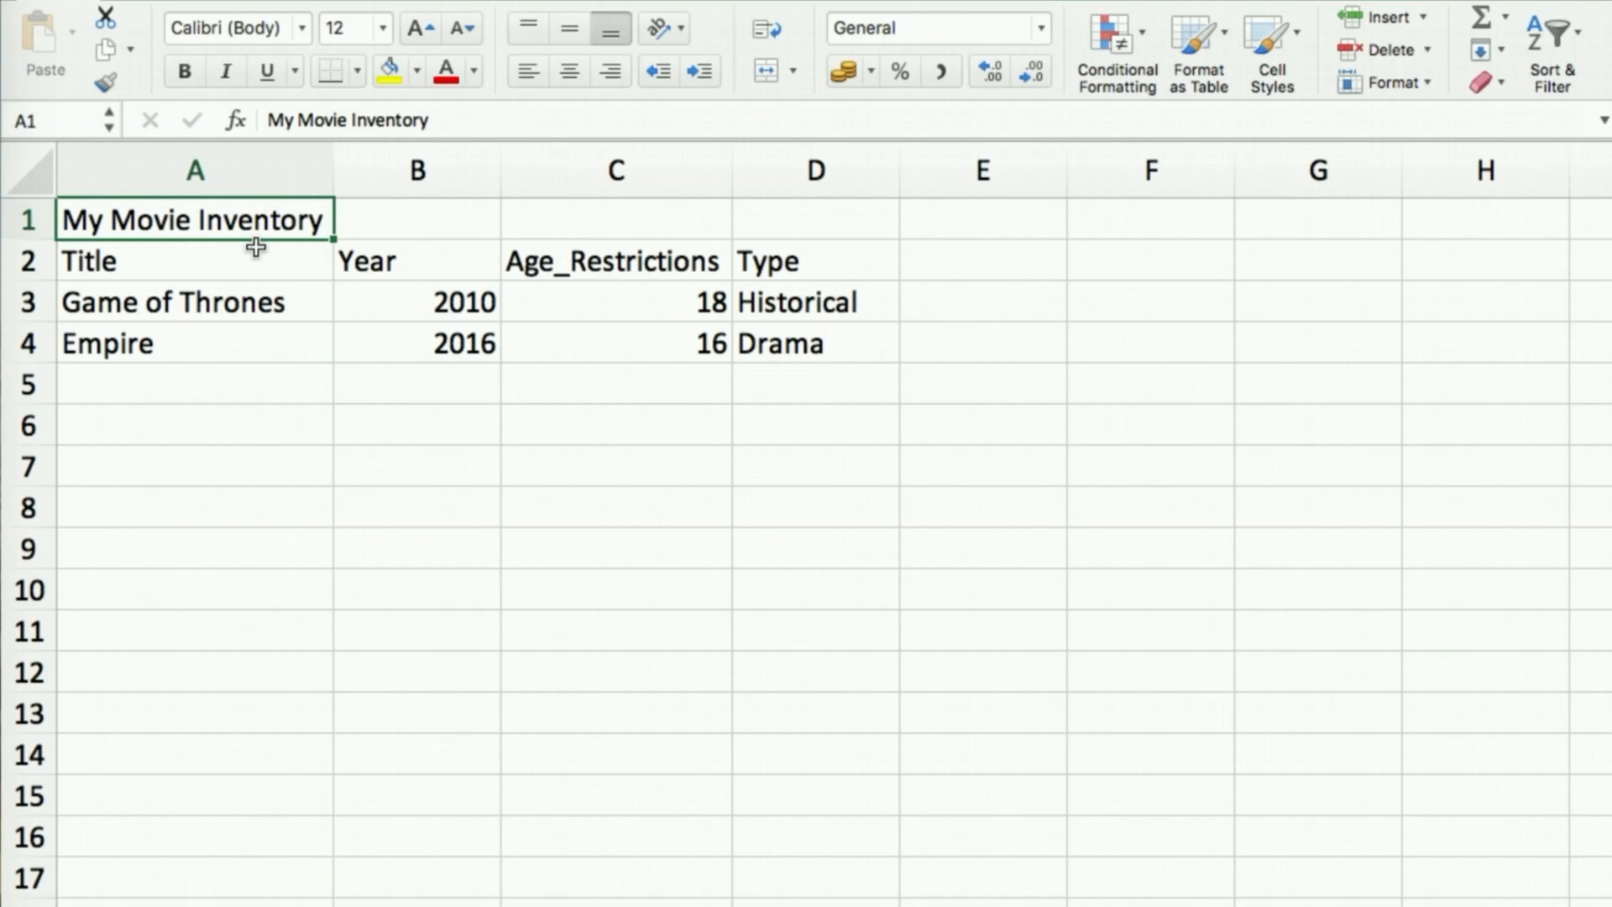
pyautogui.hotkey('shift', 'Right')
pyautogui.hotkey('shift', 'Right')
pyautogui.hotkey('shift', 'Right')
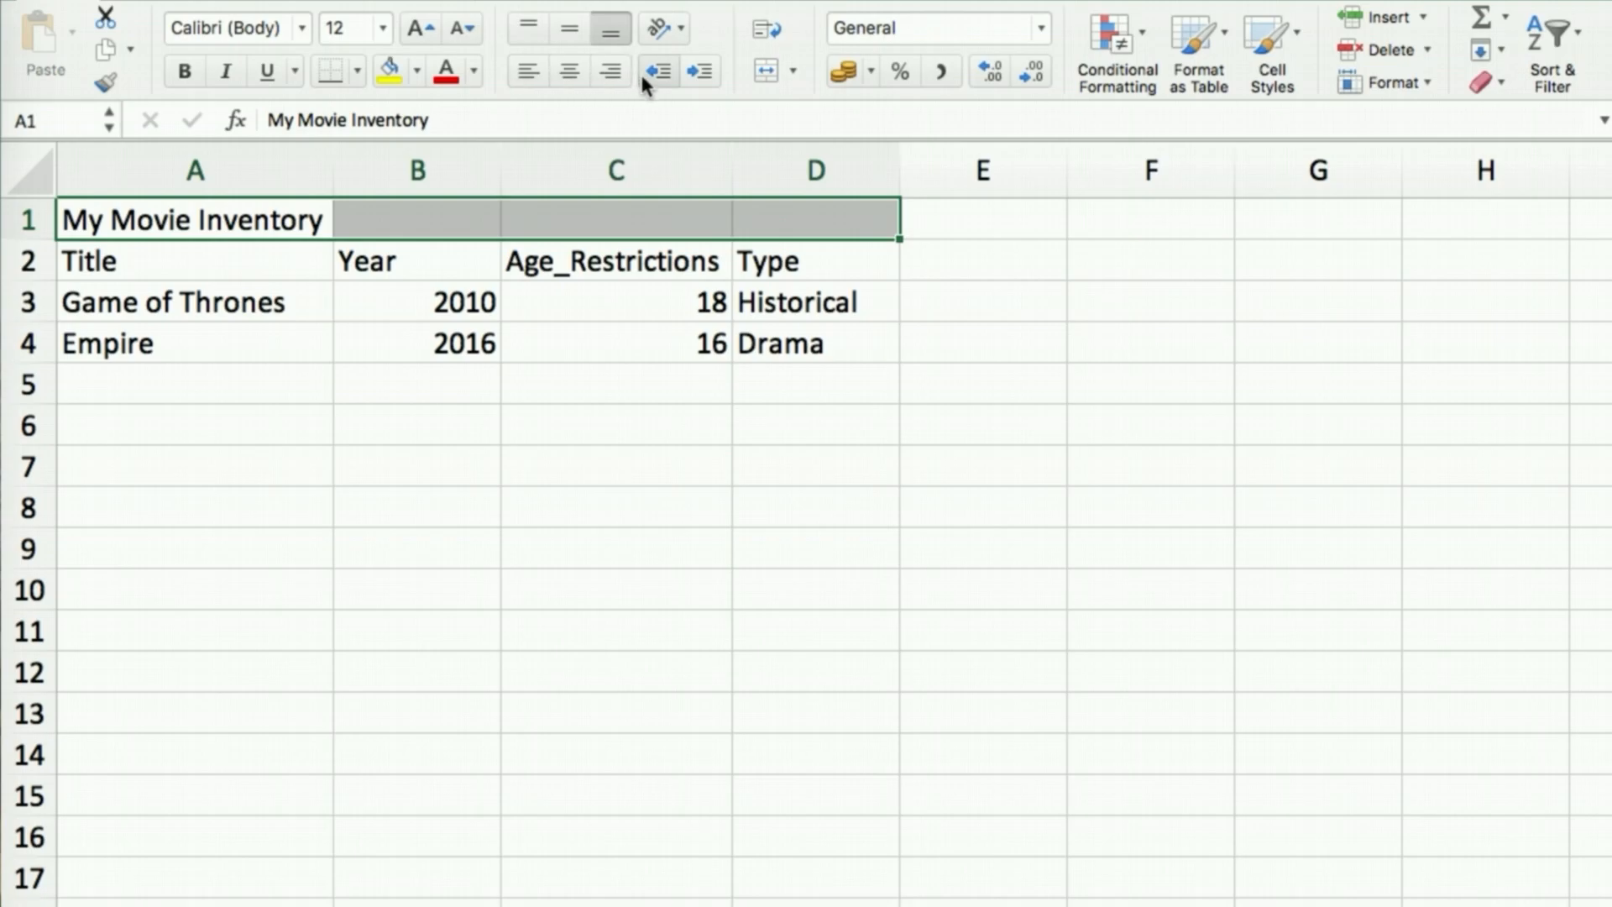
pyautogui.click(793, 70)
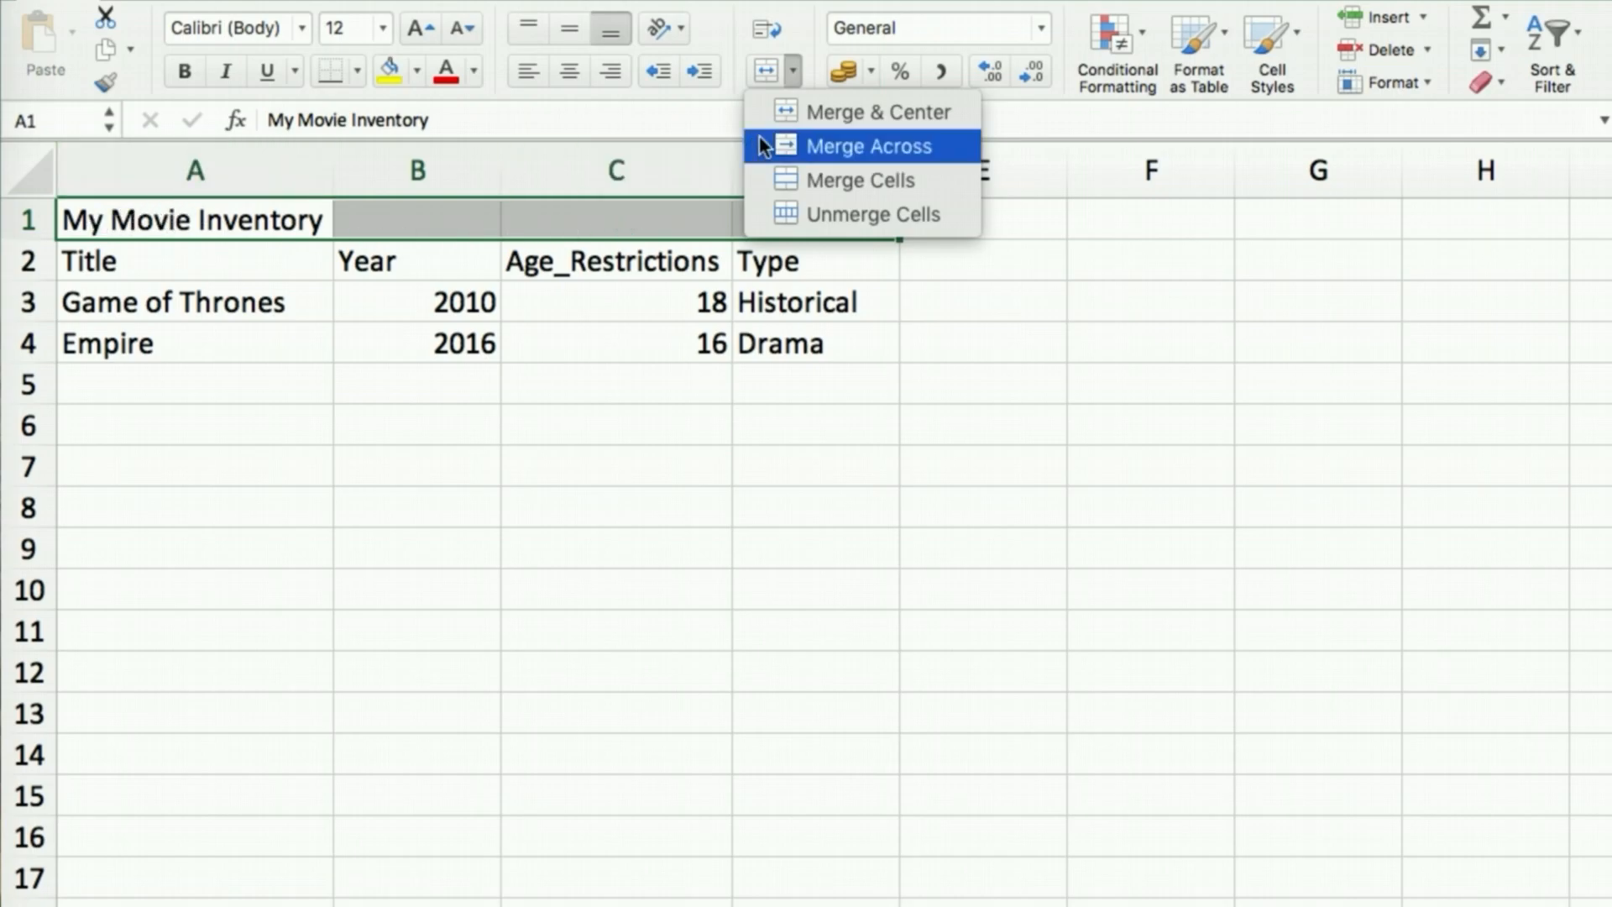
pyautogui.click(861, 112)
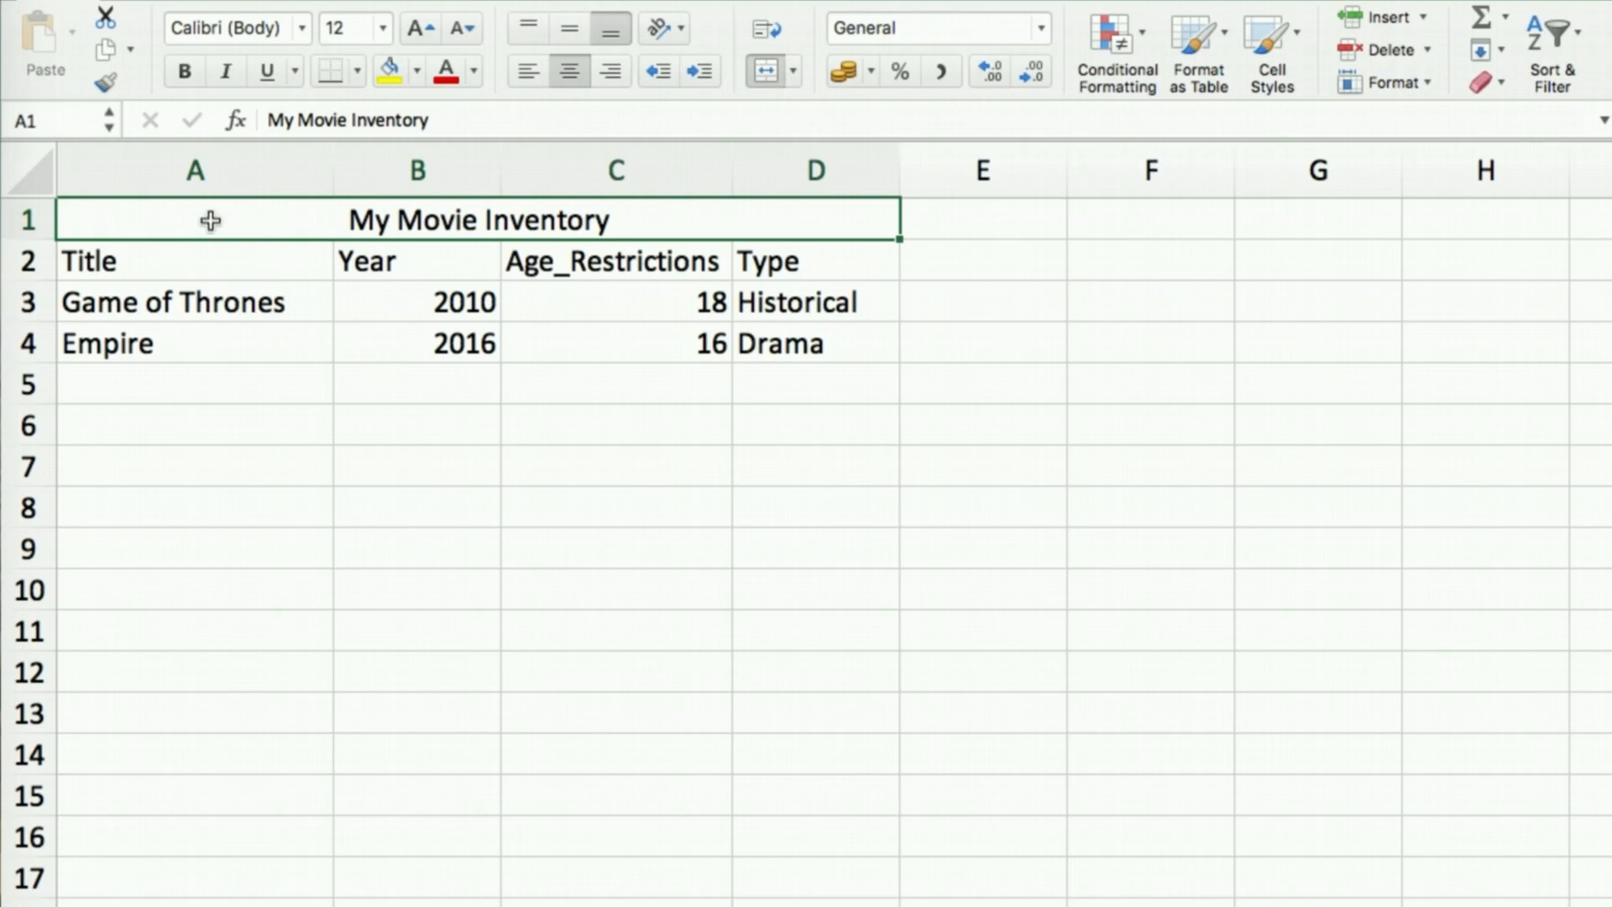
pyautogui.click(271, 305)
pyautogui.click(229, 207)
# Make headers A2:D2 bold italic and underline the merged 'My Movie Inventory' title
pyautogui.click(235, 263)
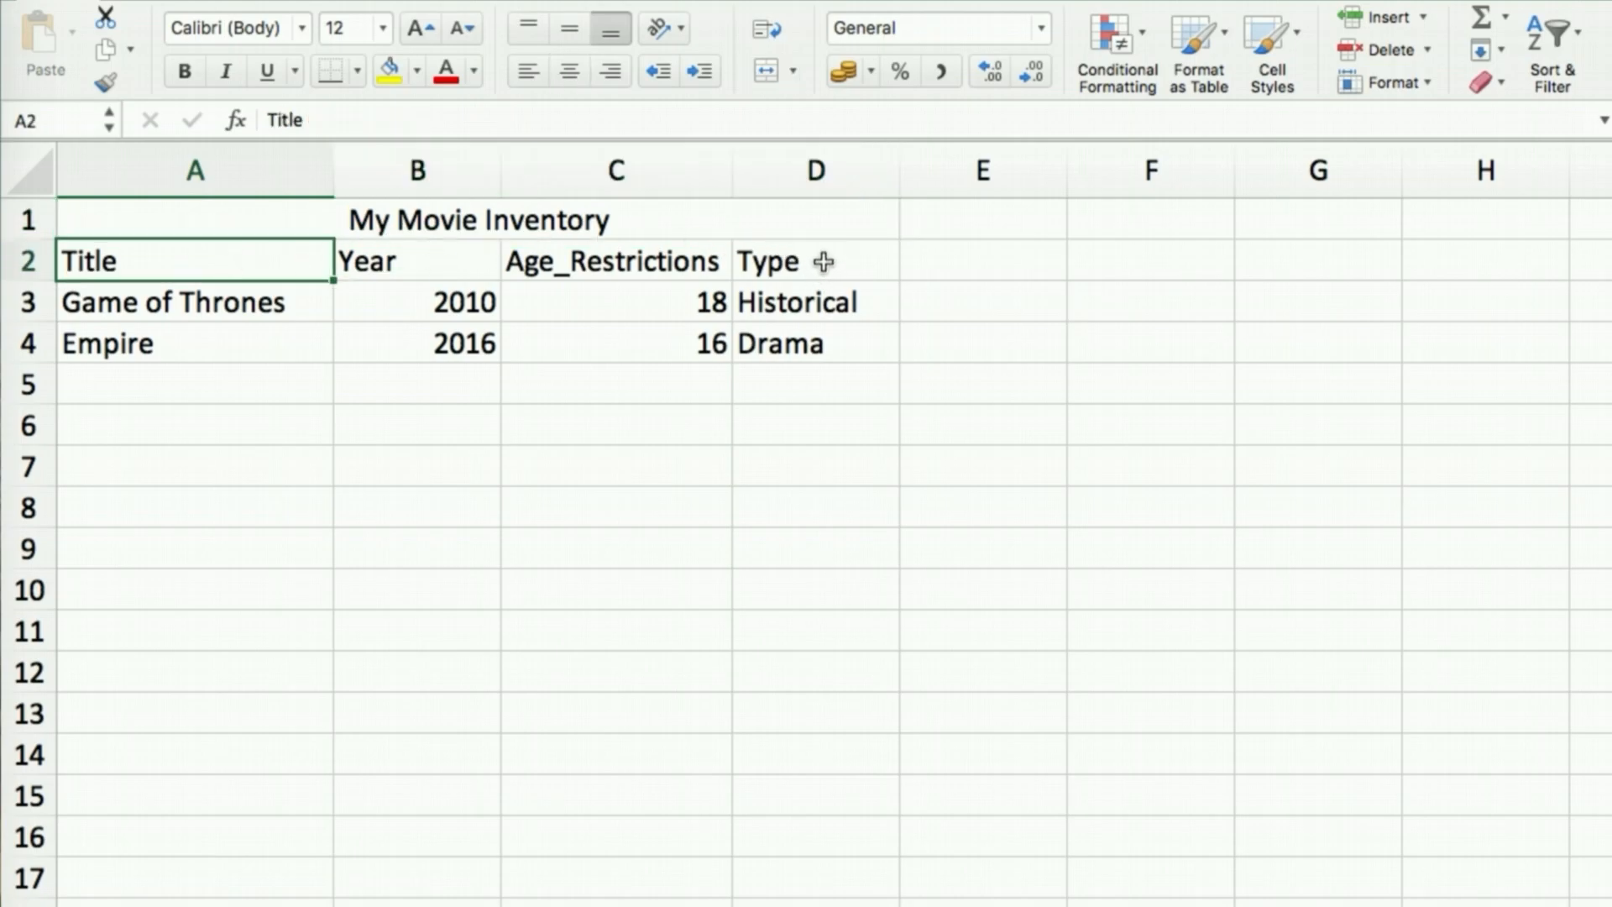
pyautogui.click(625, 389)
pyautogui.click(164, 261)
pyautogui.keyDown('shift'); pyautogui.click(823, 261); pyautogui.keyUp('shift')
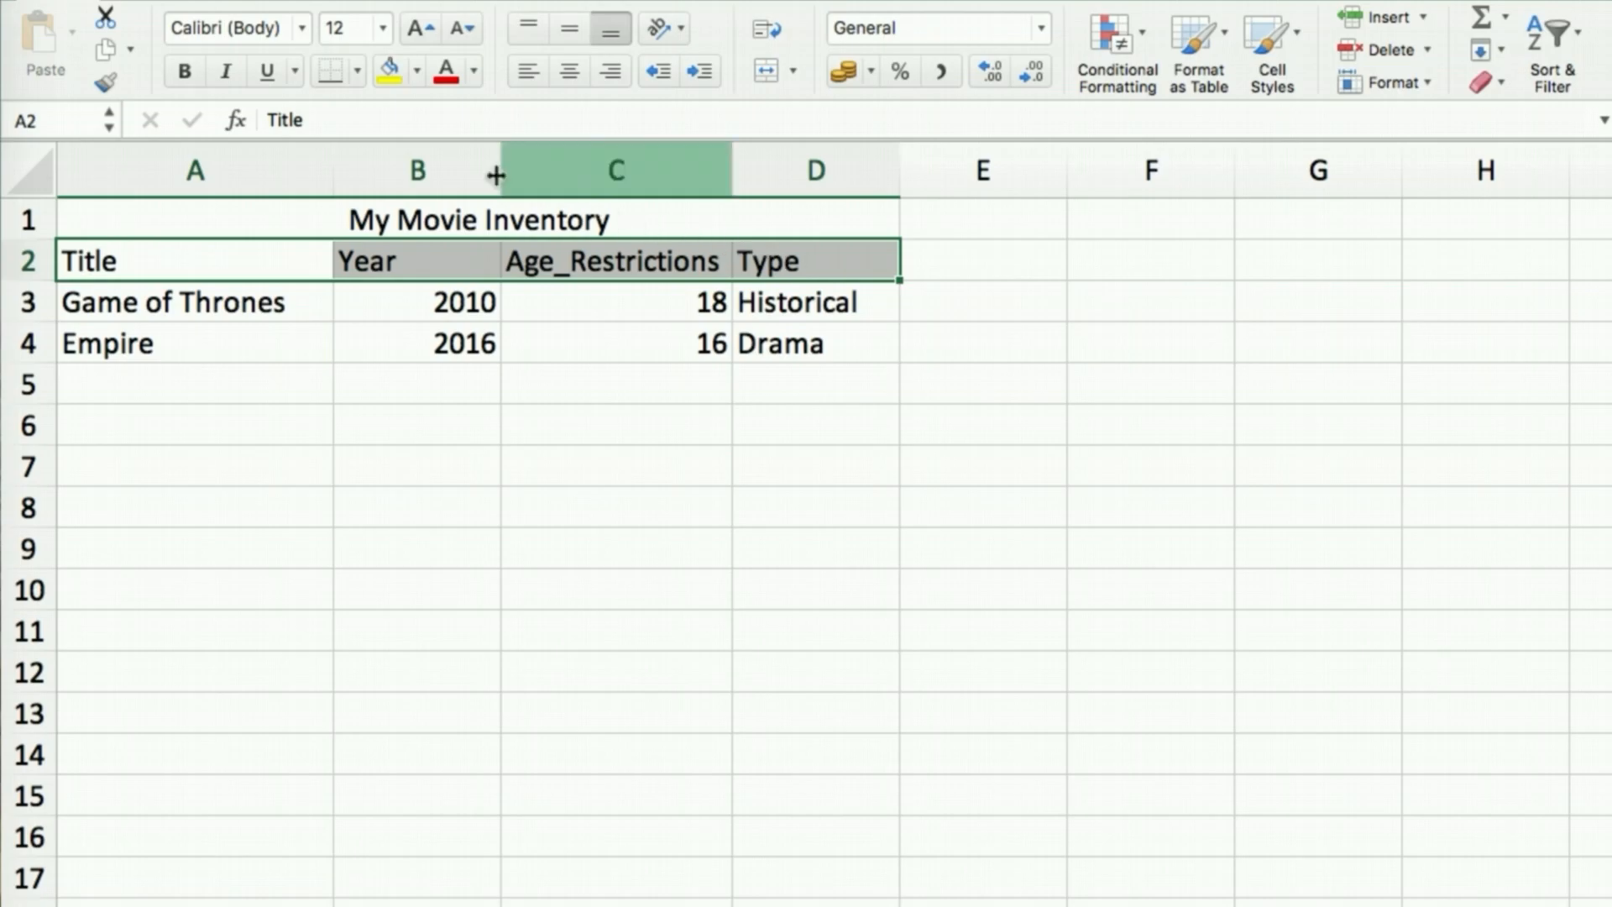
pyautogui.click(186, 72)
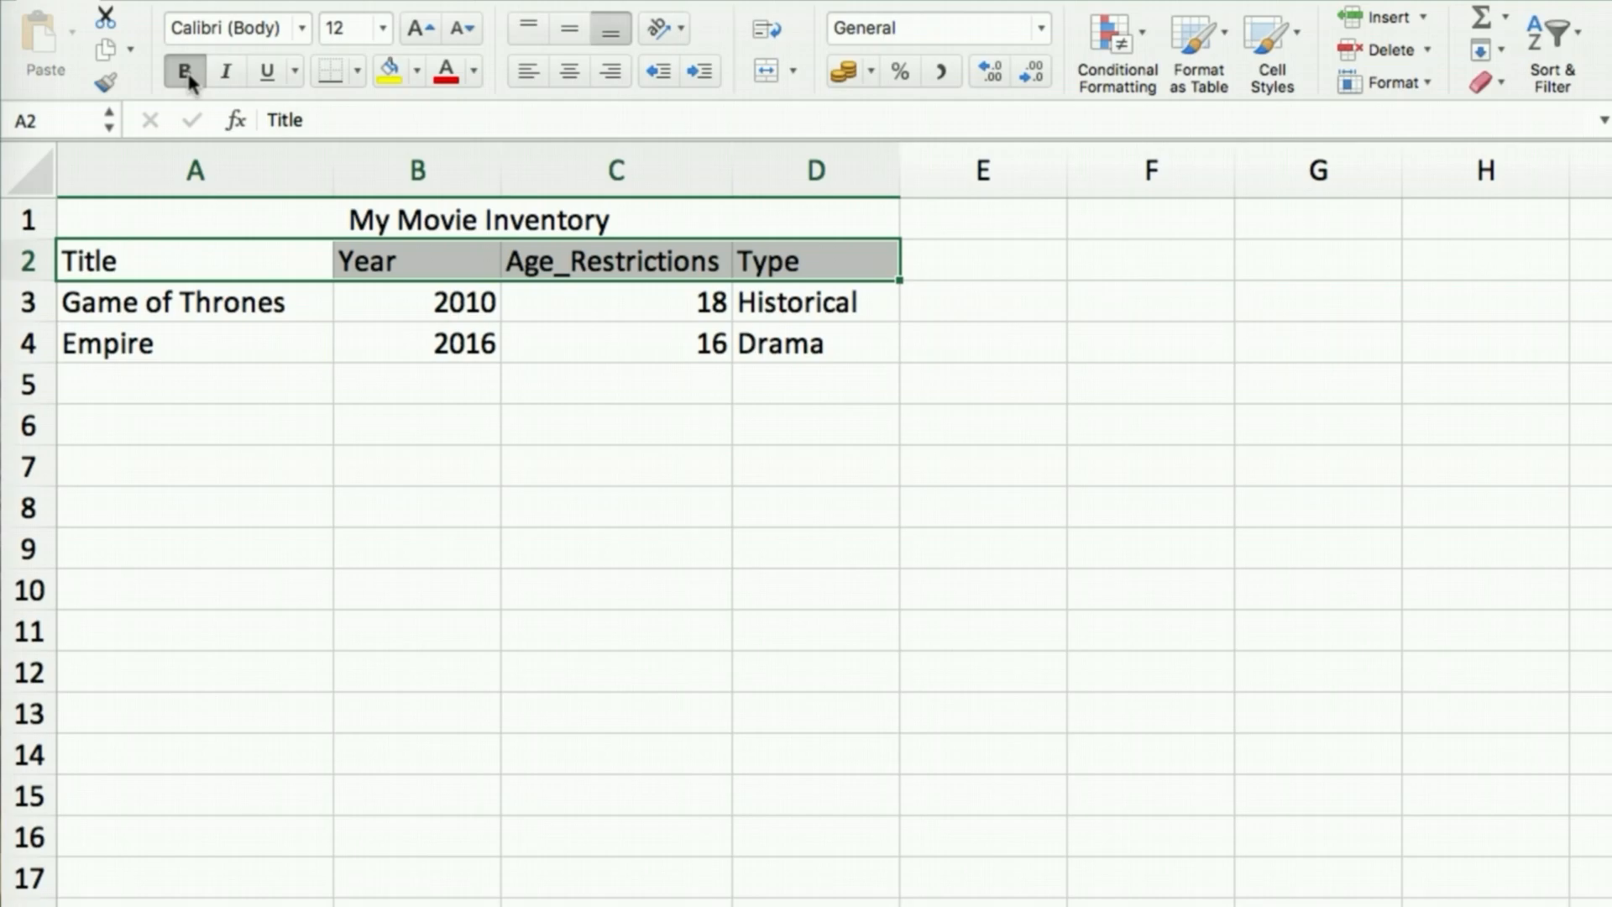
pyautogui.click(227, 72)
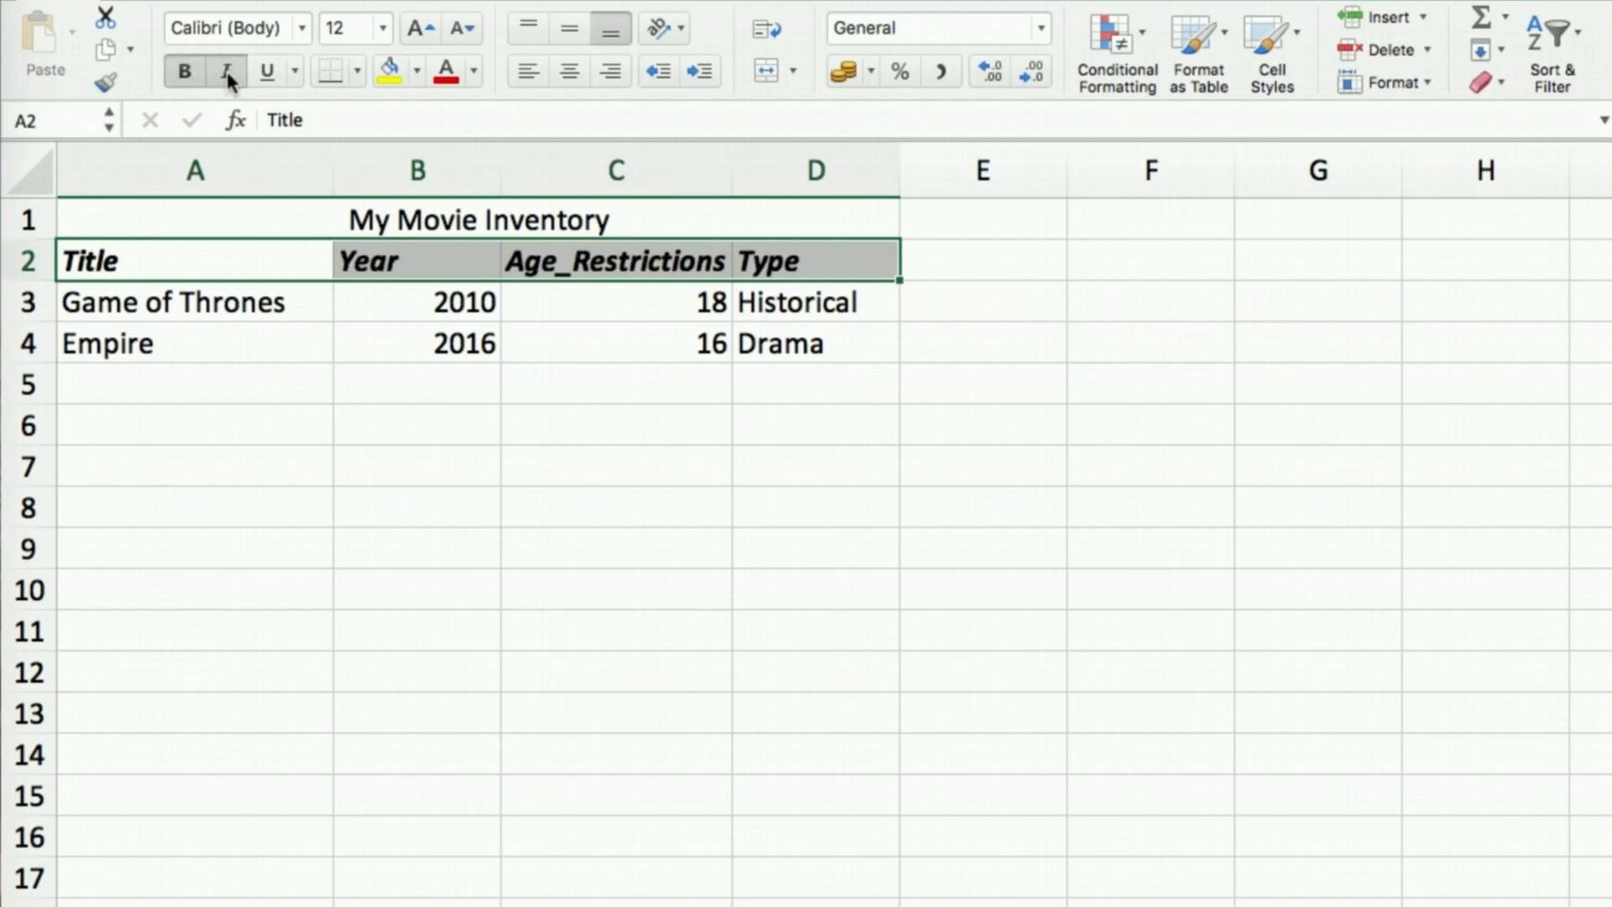
pyautogui.click(317, 227)
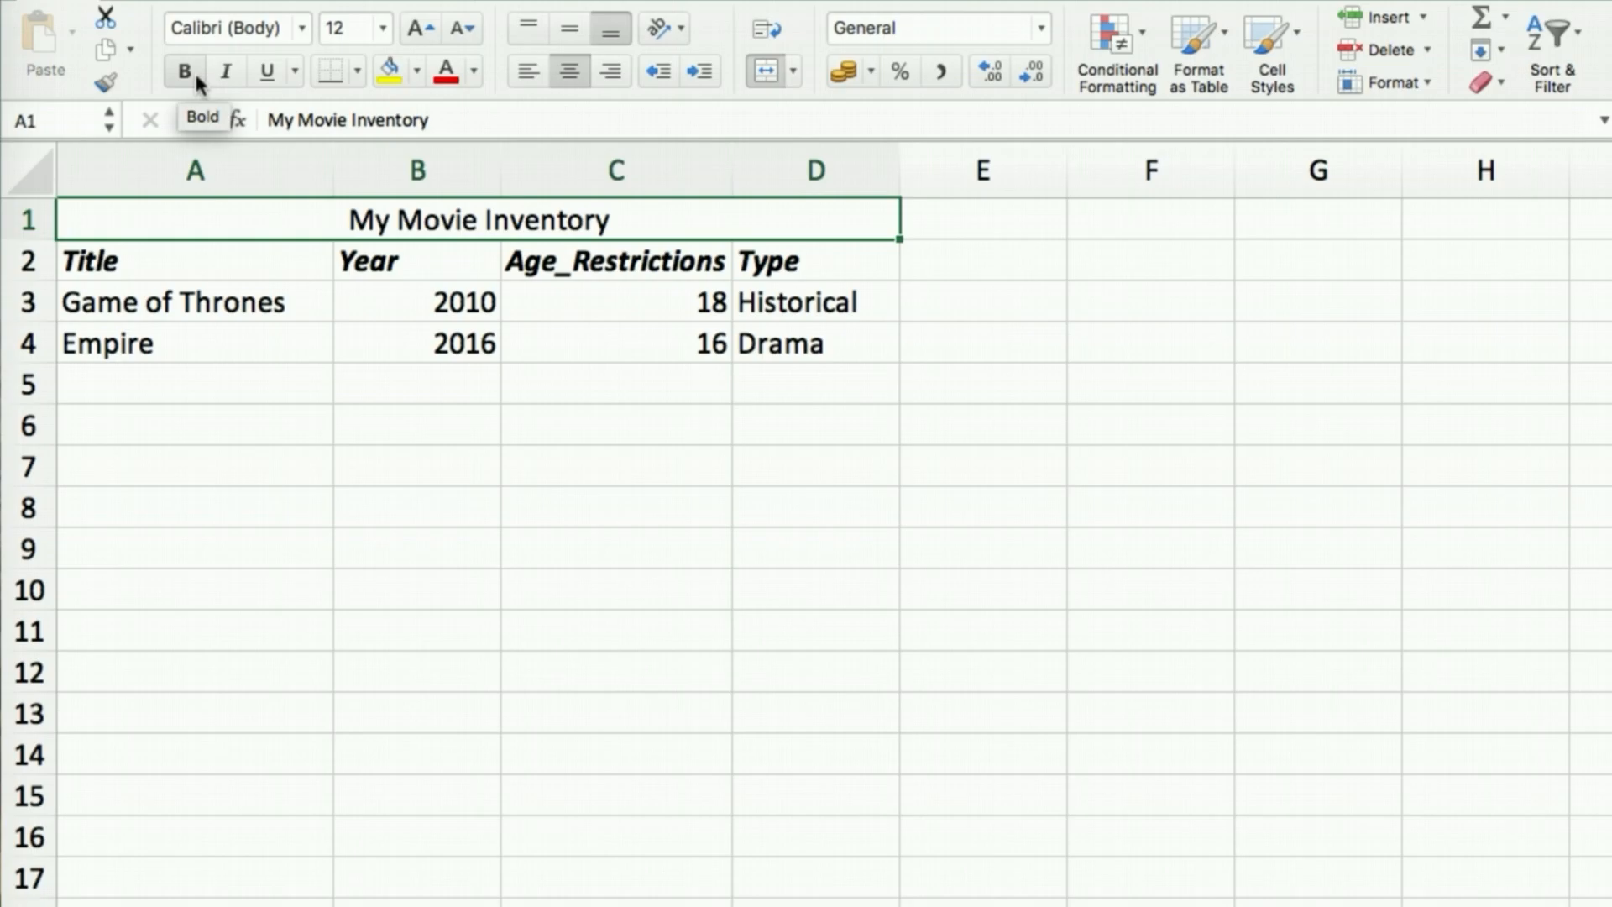
pyautogui.click(269, 73)
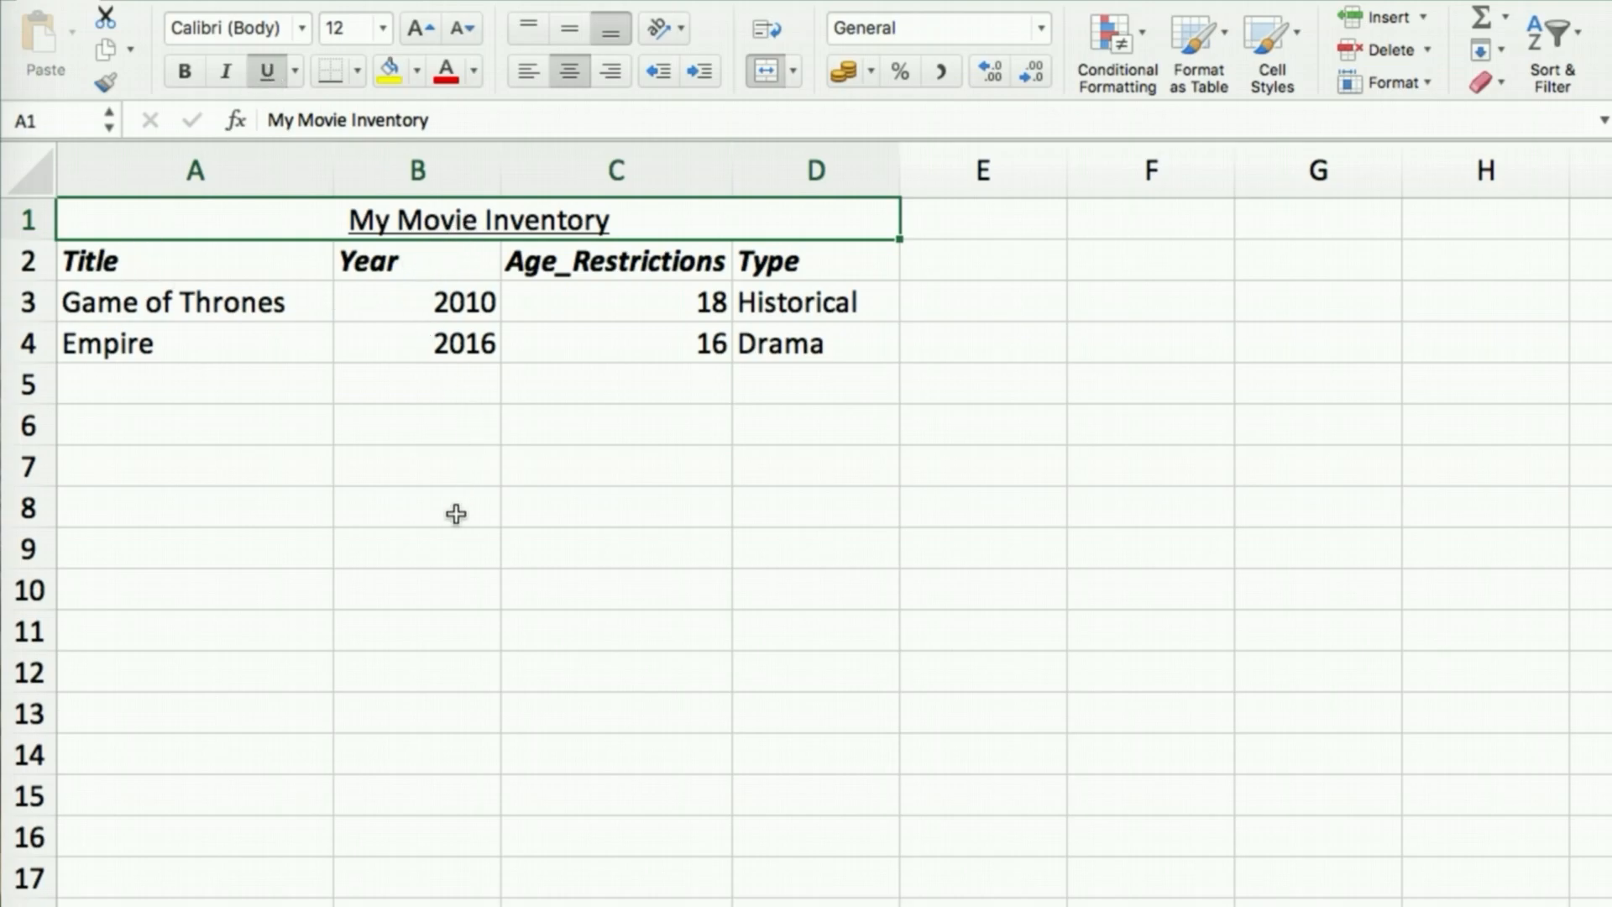
# Shrink the font of the movie rows A3:D4 from 12 to 11 point
pyautogui.click(96, 307)
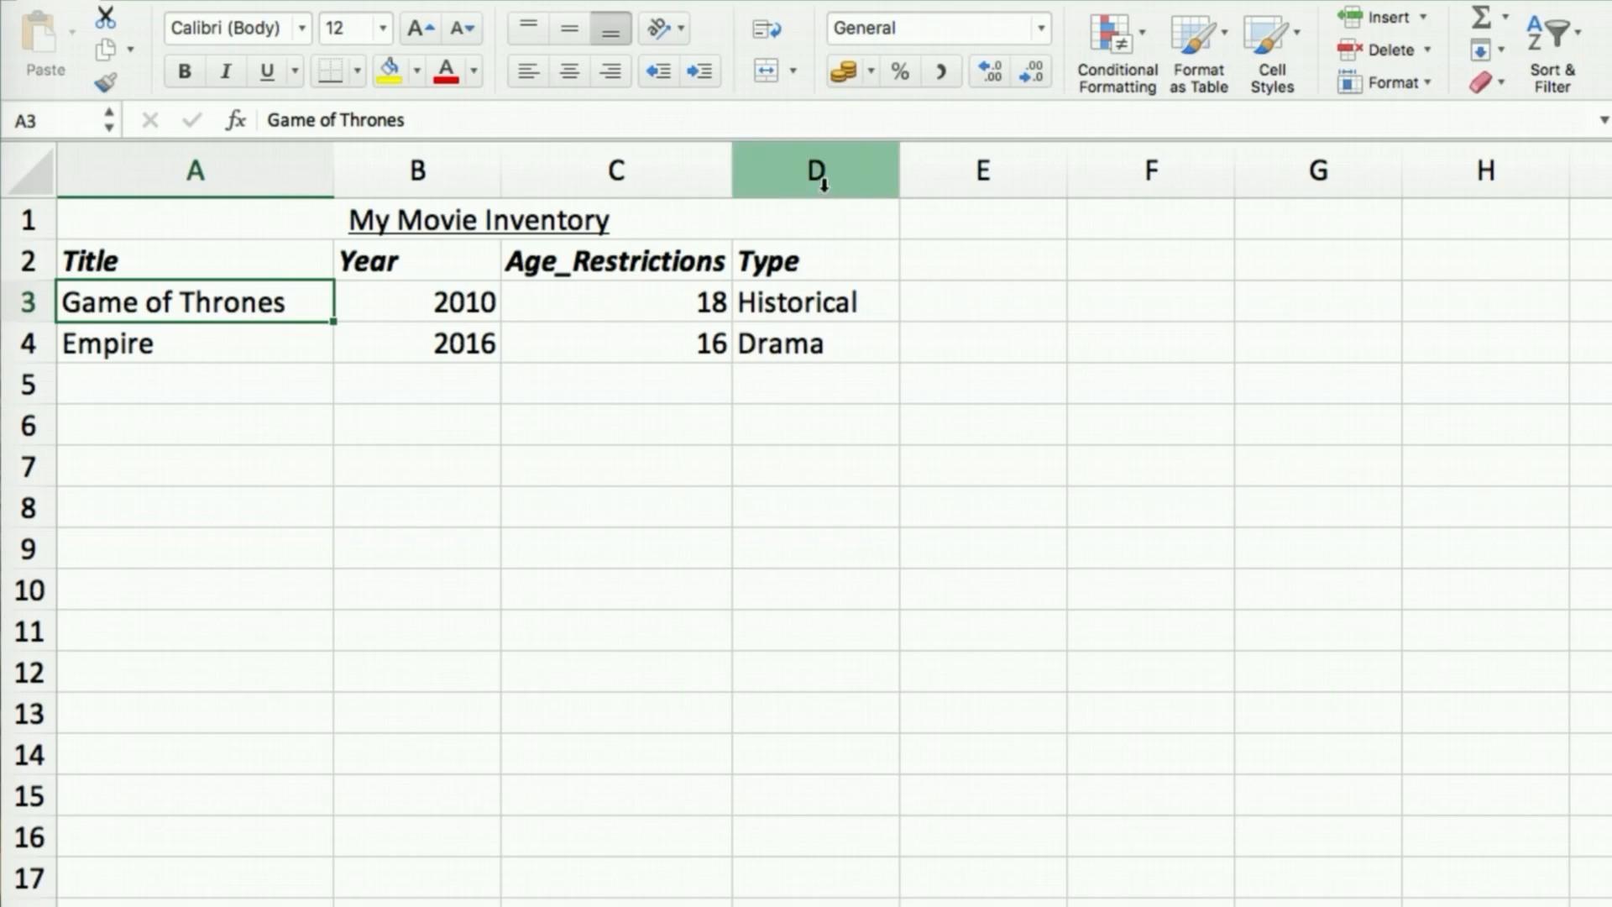
pyautogui.keyDown('shift'); pyautogui.click(809, 347); pyautogui.keyUp('shift')
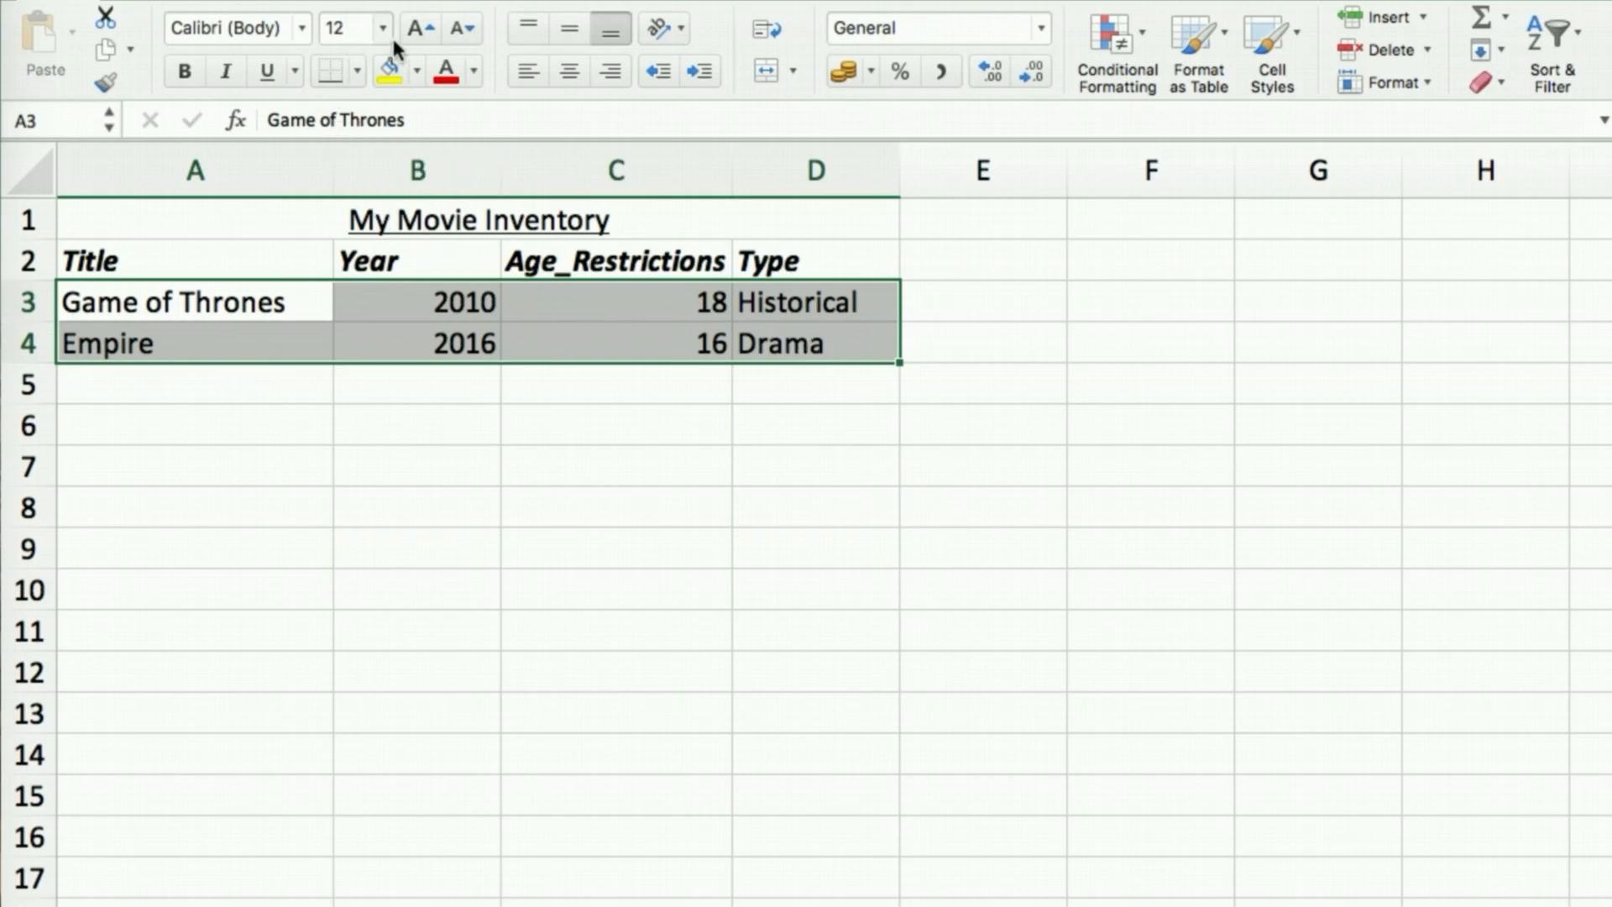
pyautogui.click(454, 31)
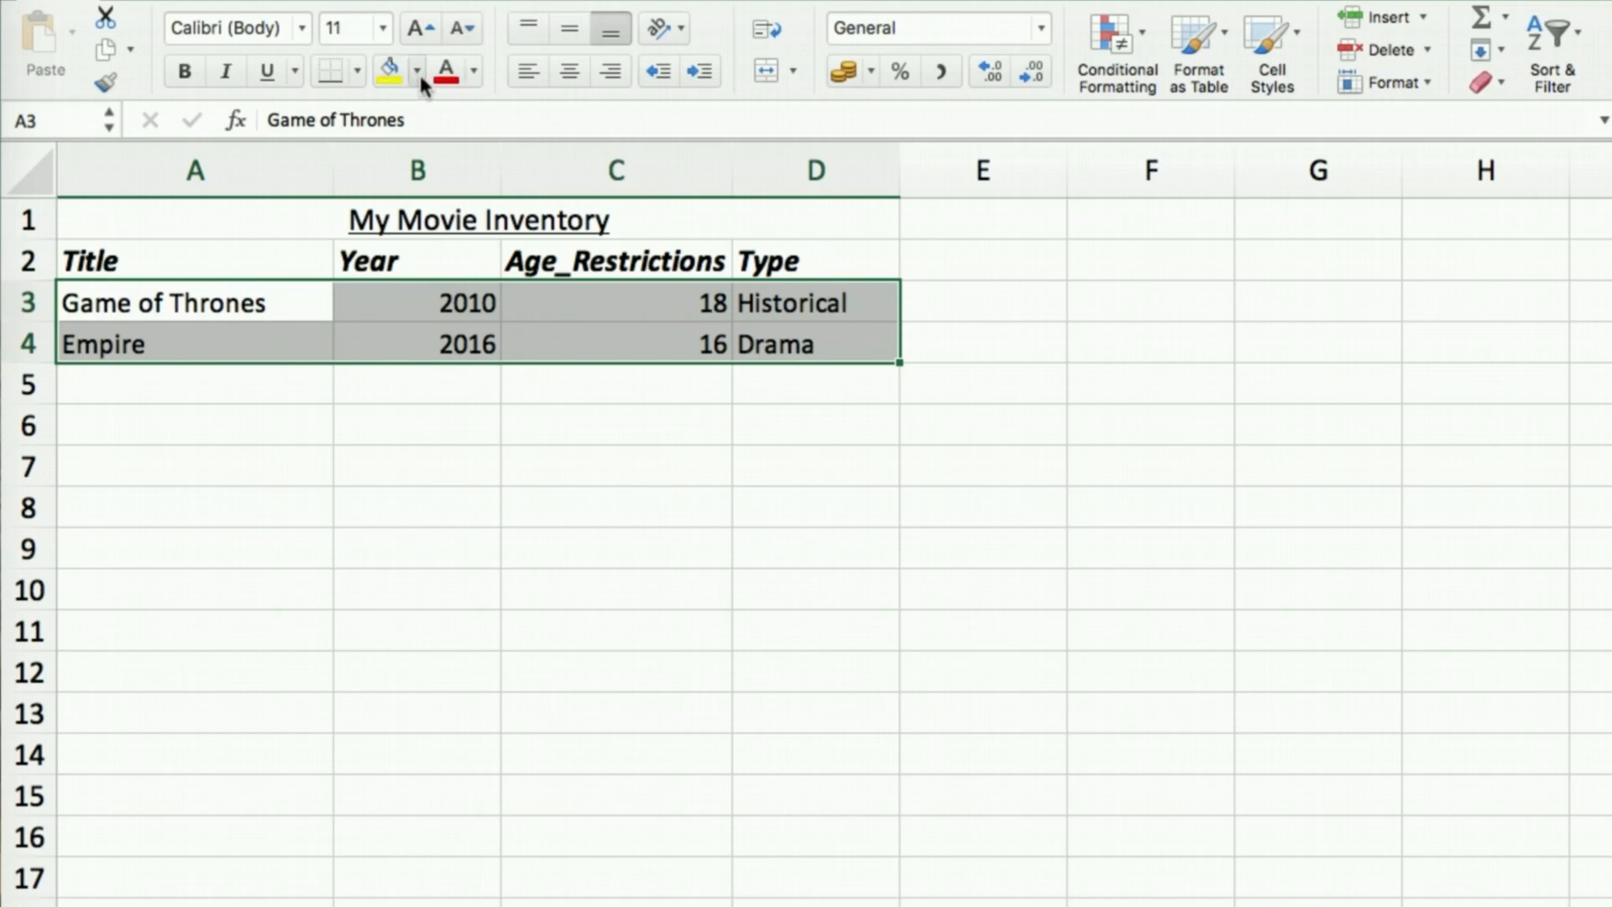
pyautogui.click(473, 73)
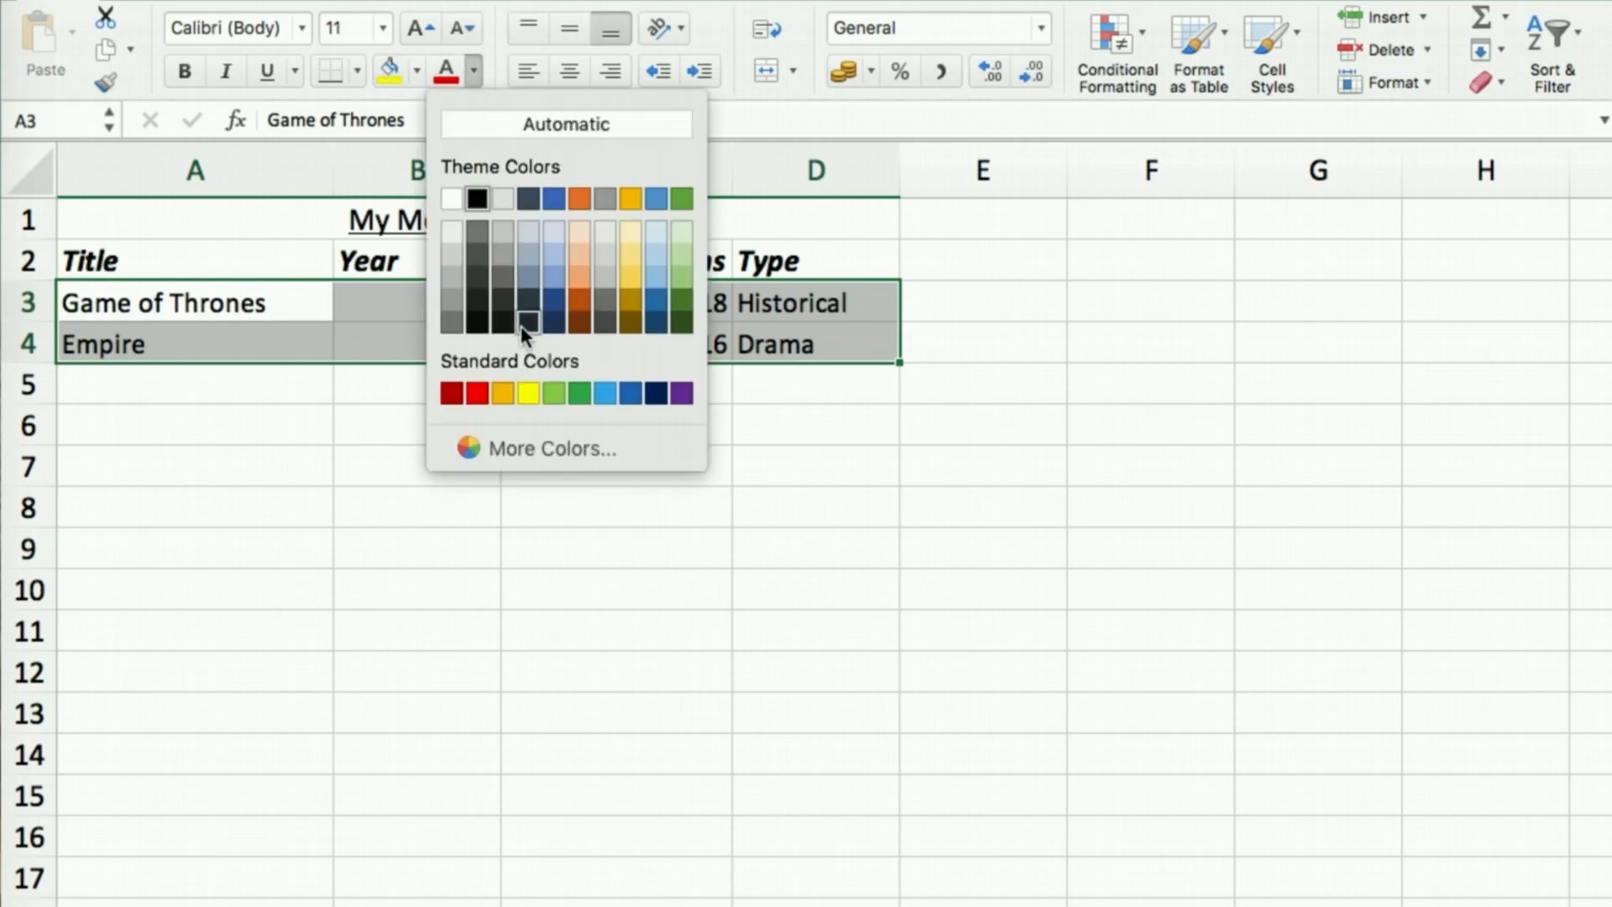
pyautogui.click(473, 73)
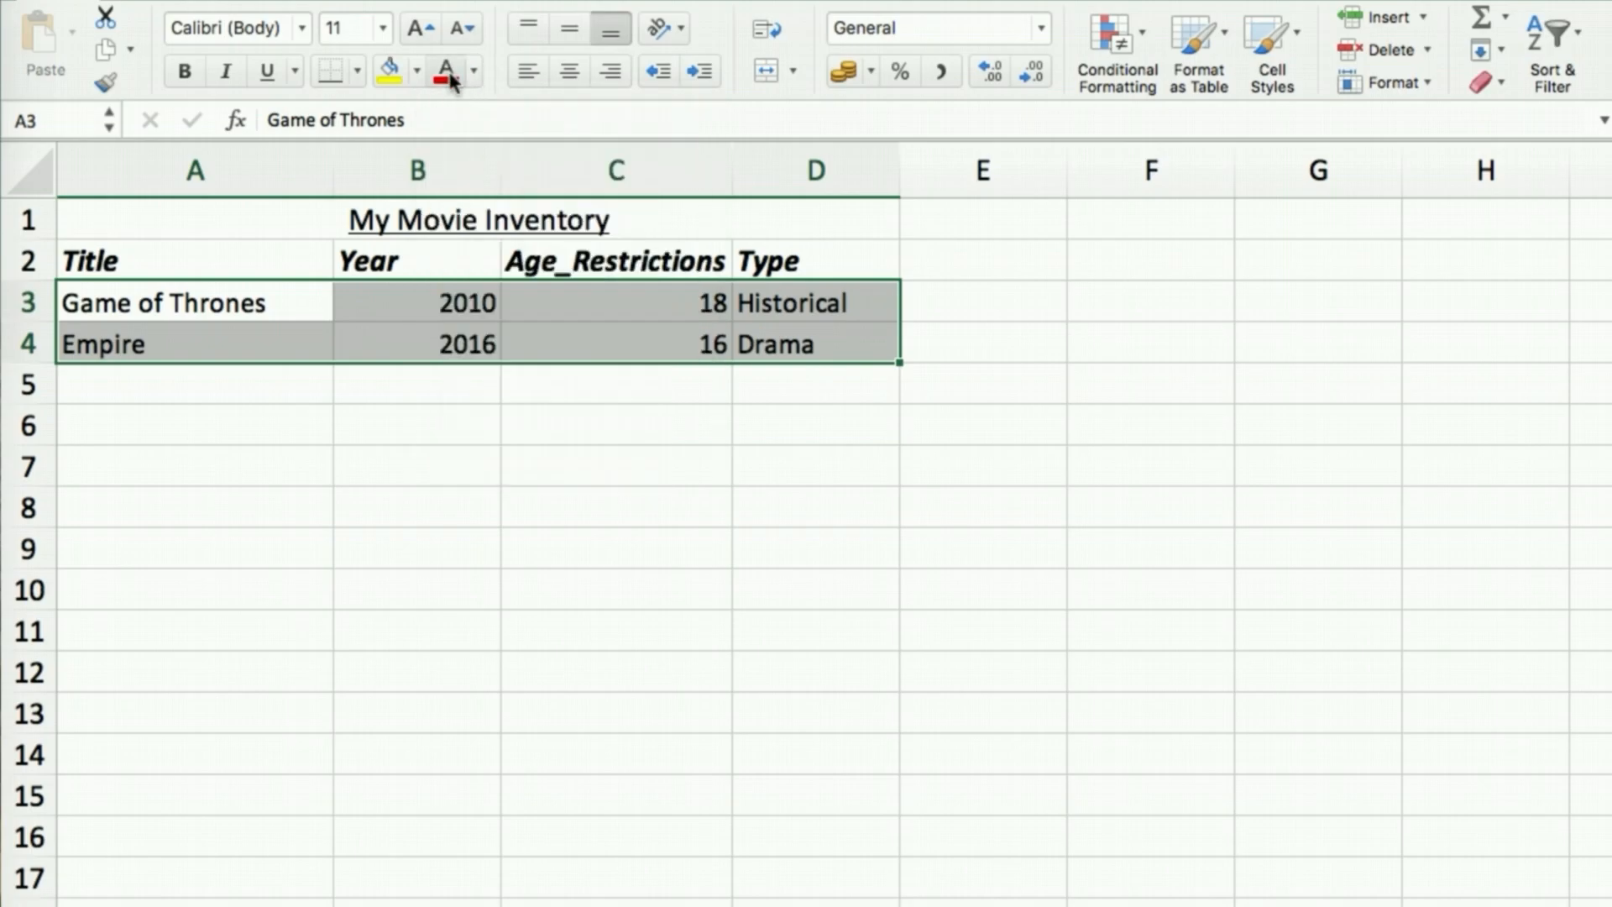
pyautogui.click(452, 80)
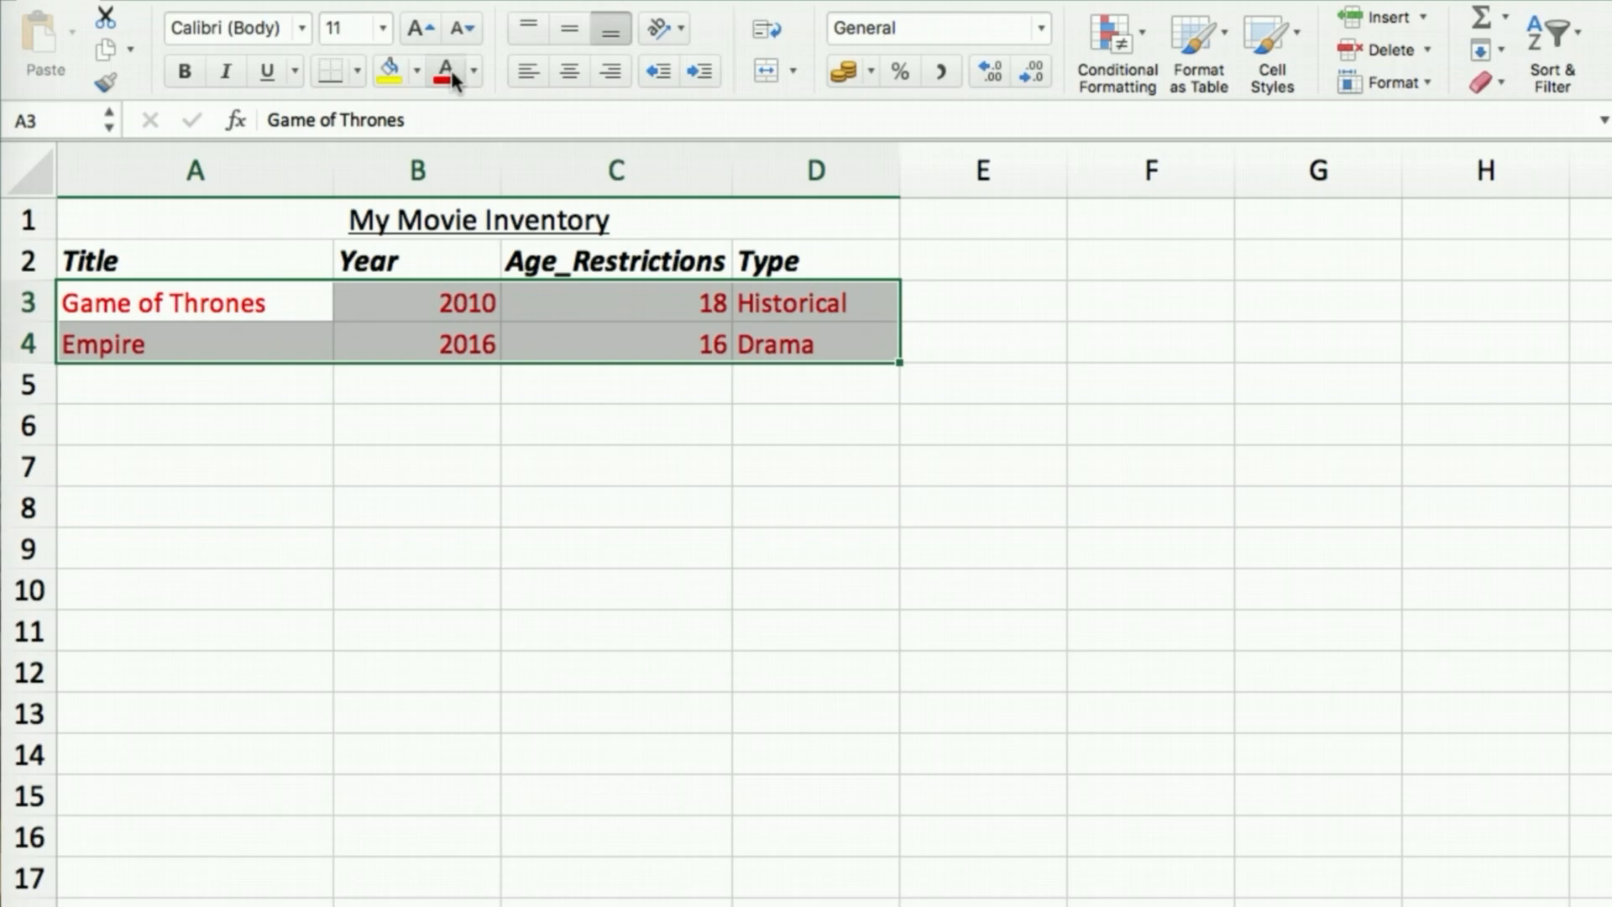
pyautogui.click(475, 69)
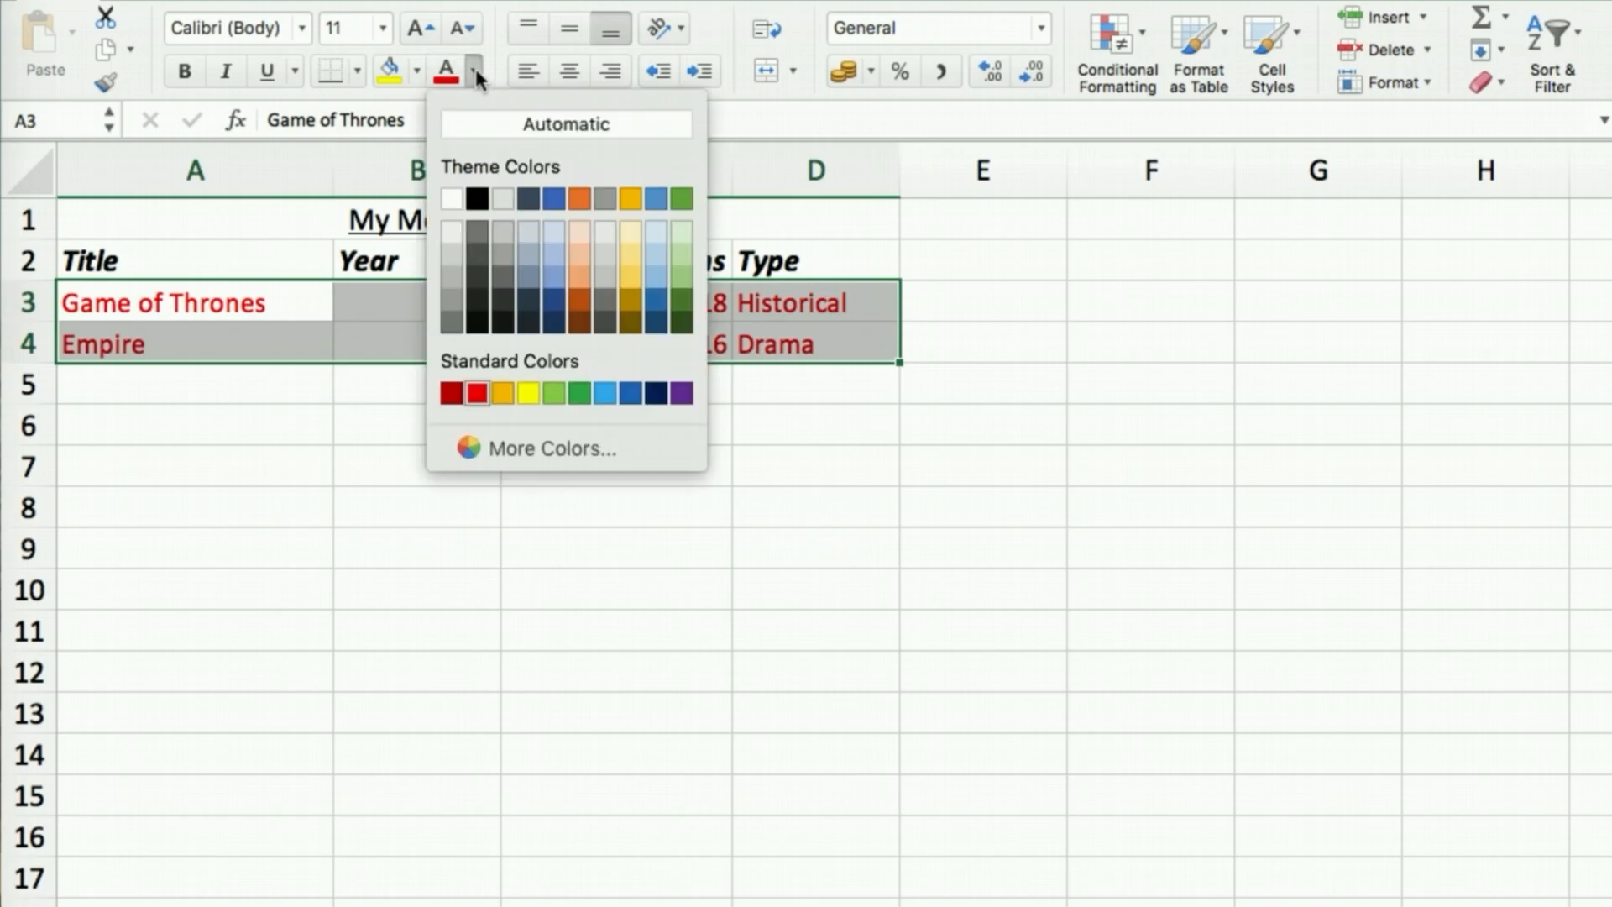
pyautogui.click(477, 200)
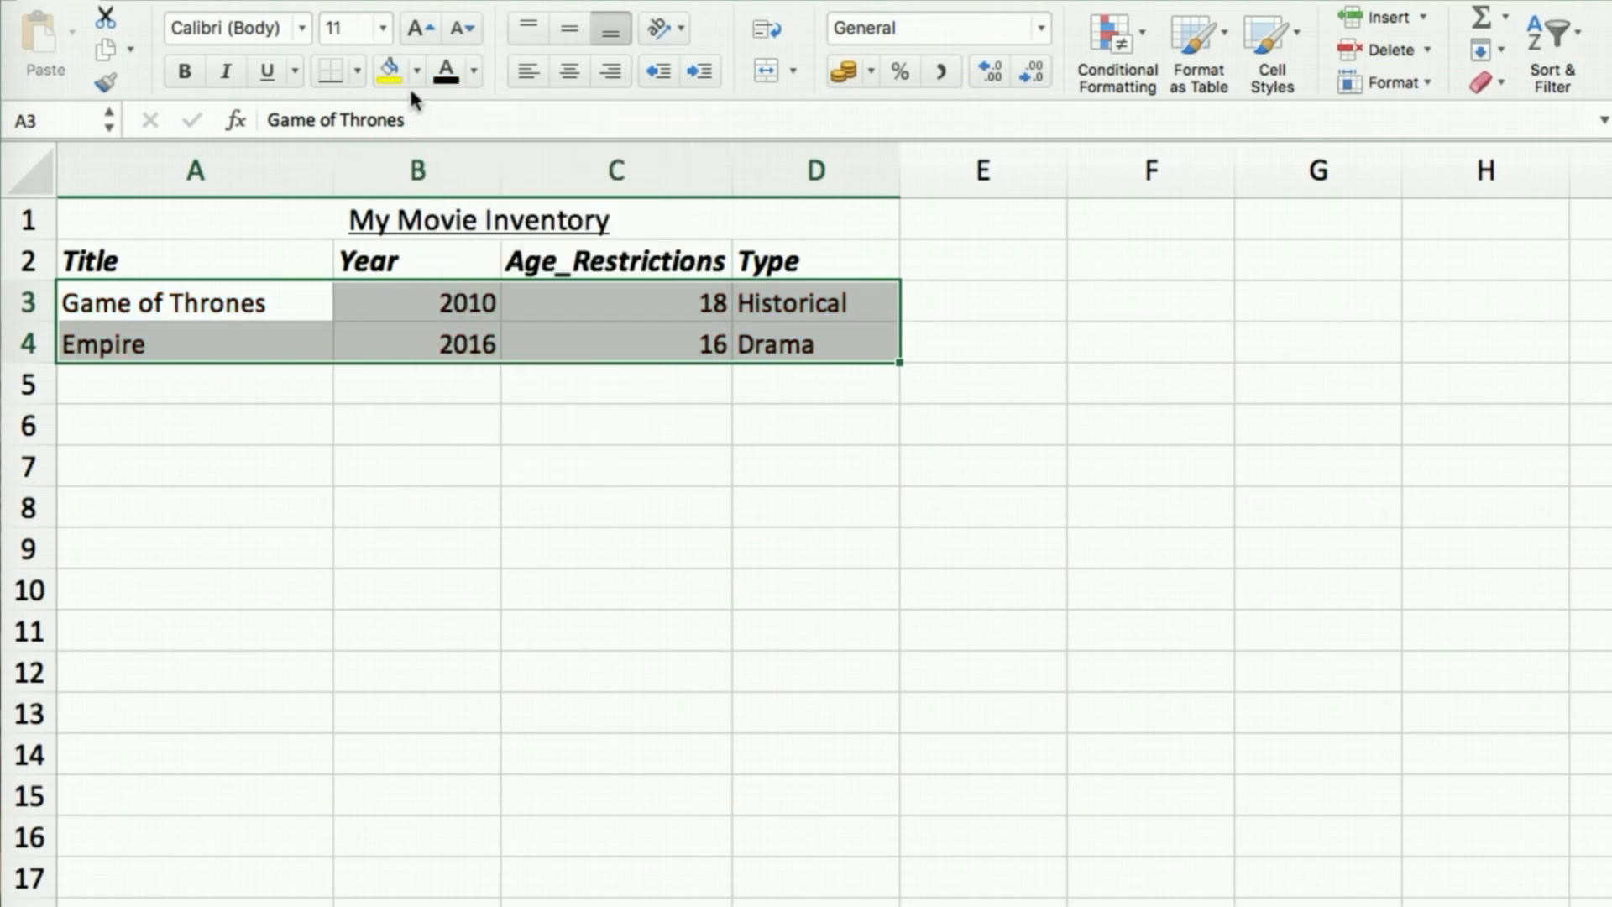
pyautogui.click(389, 70)
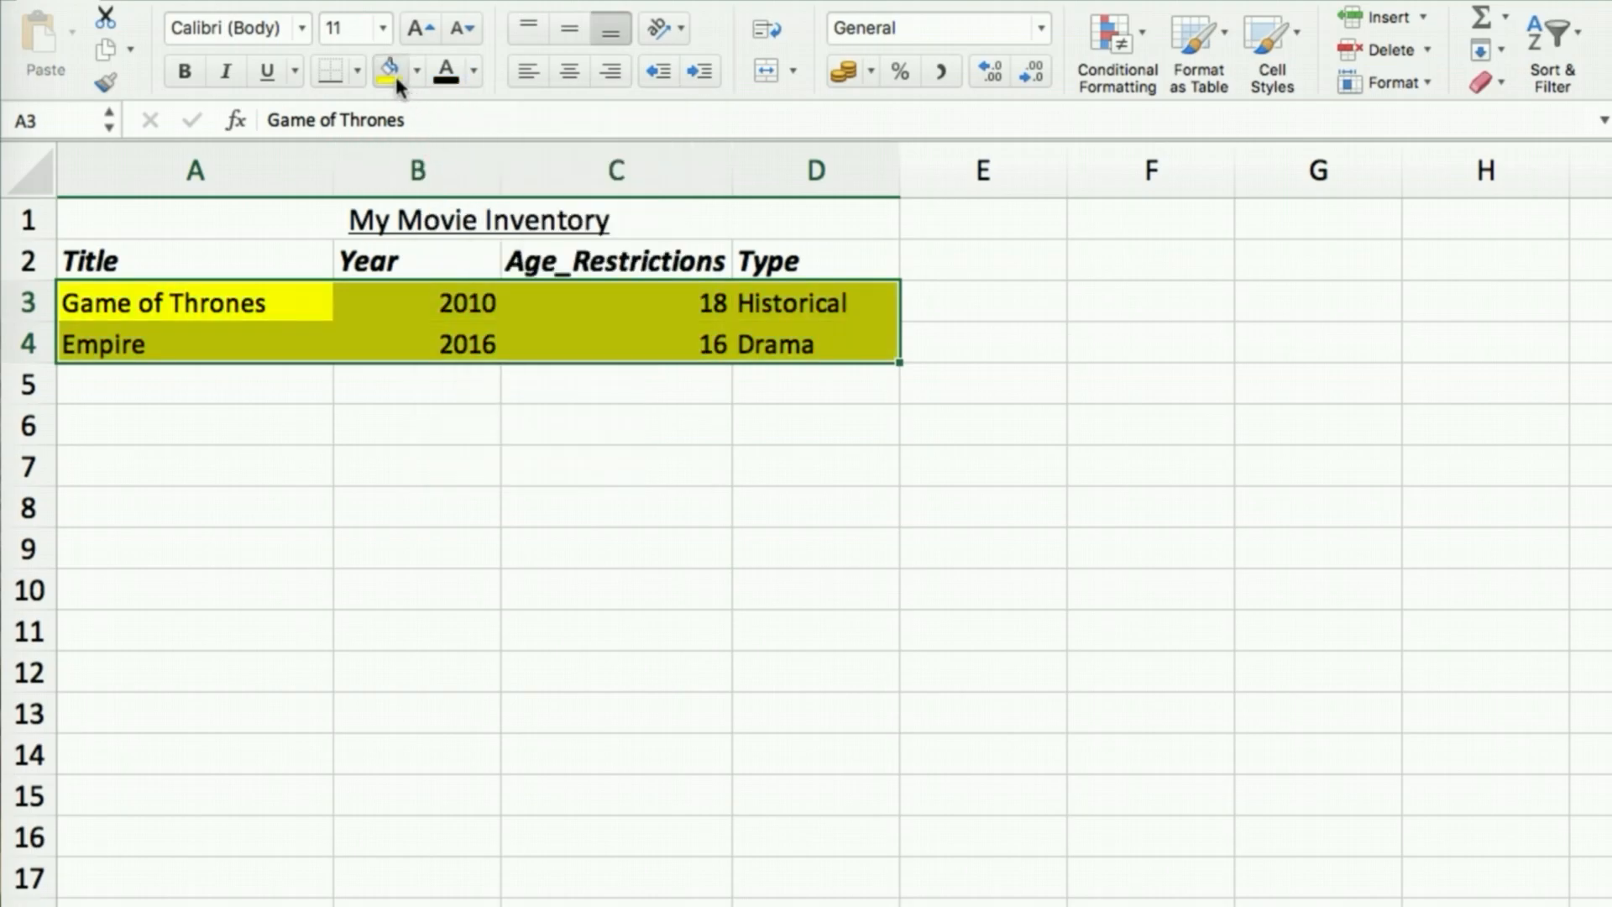
pyautogui.click(411, 74)
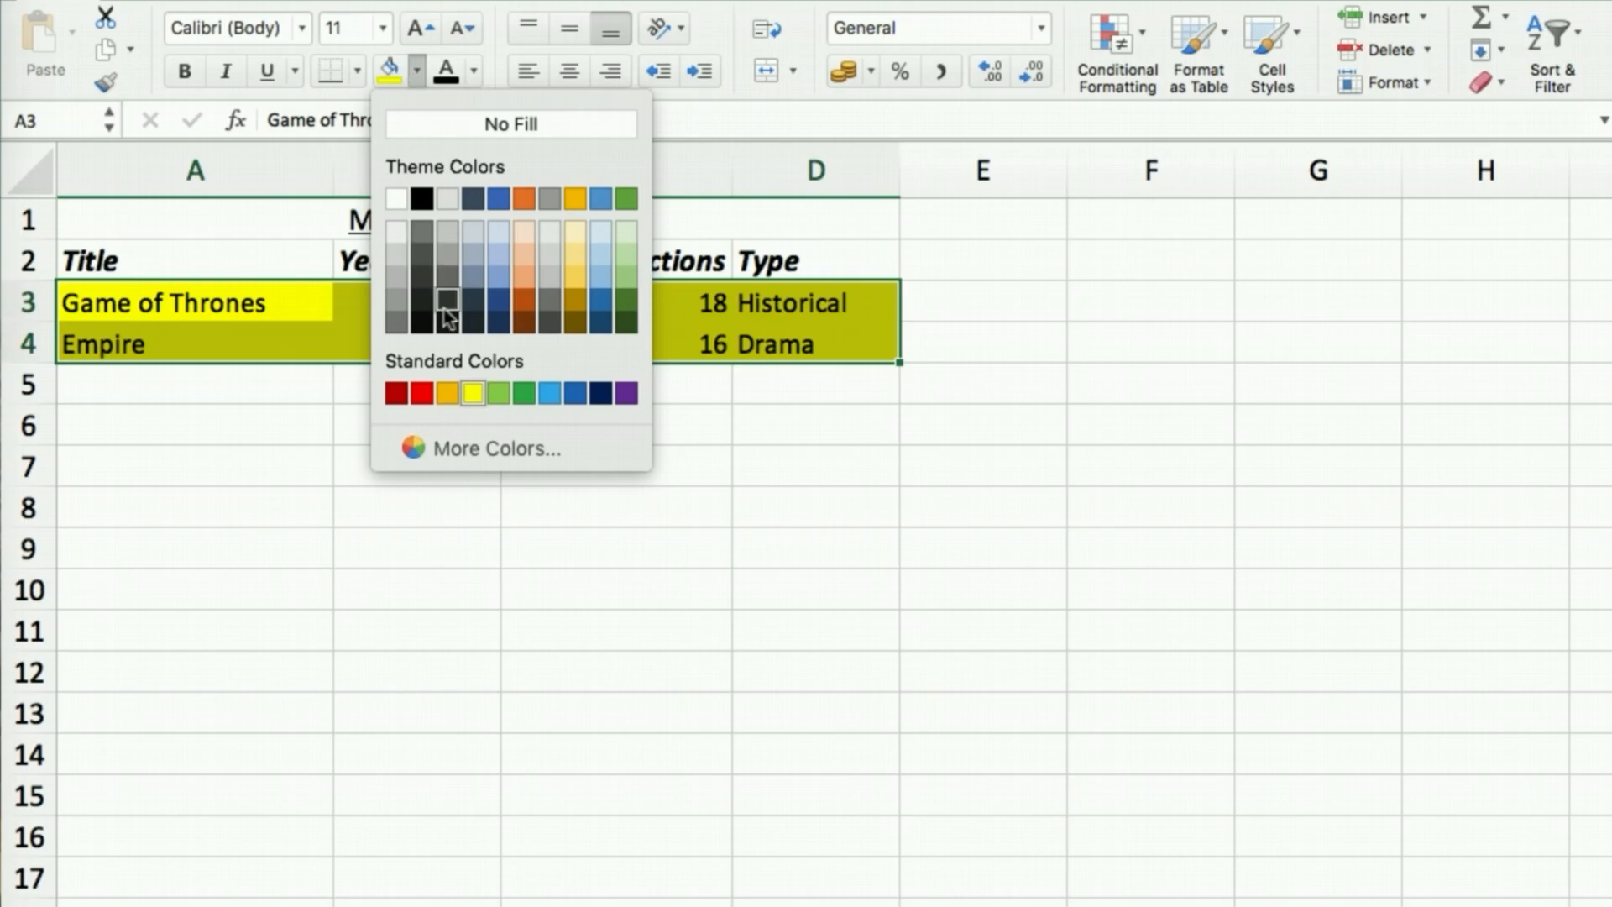
pyautogui.click(396, 199)
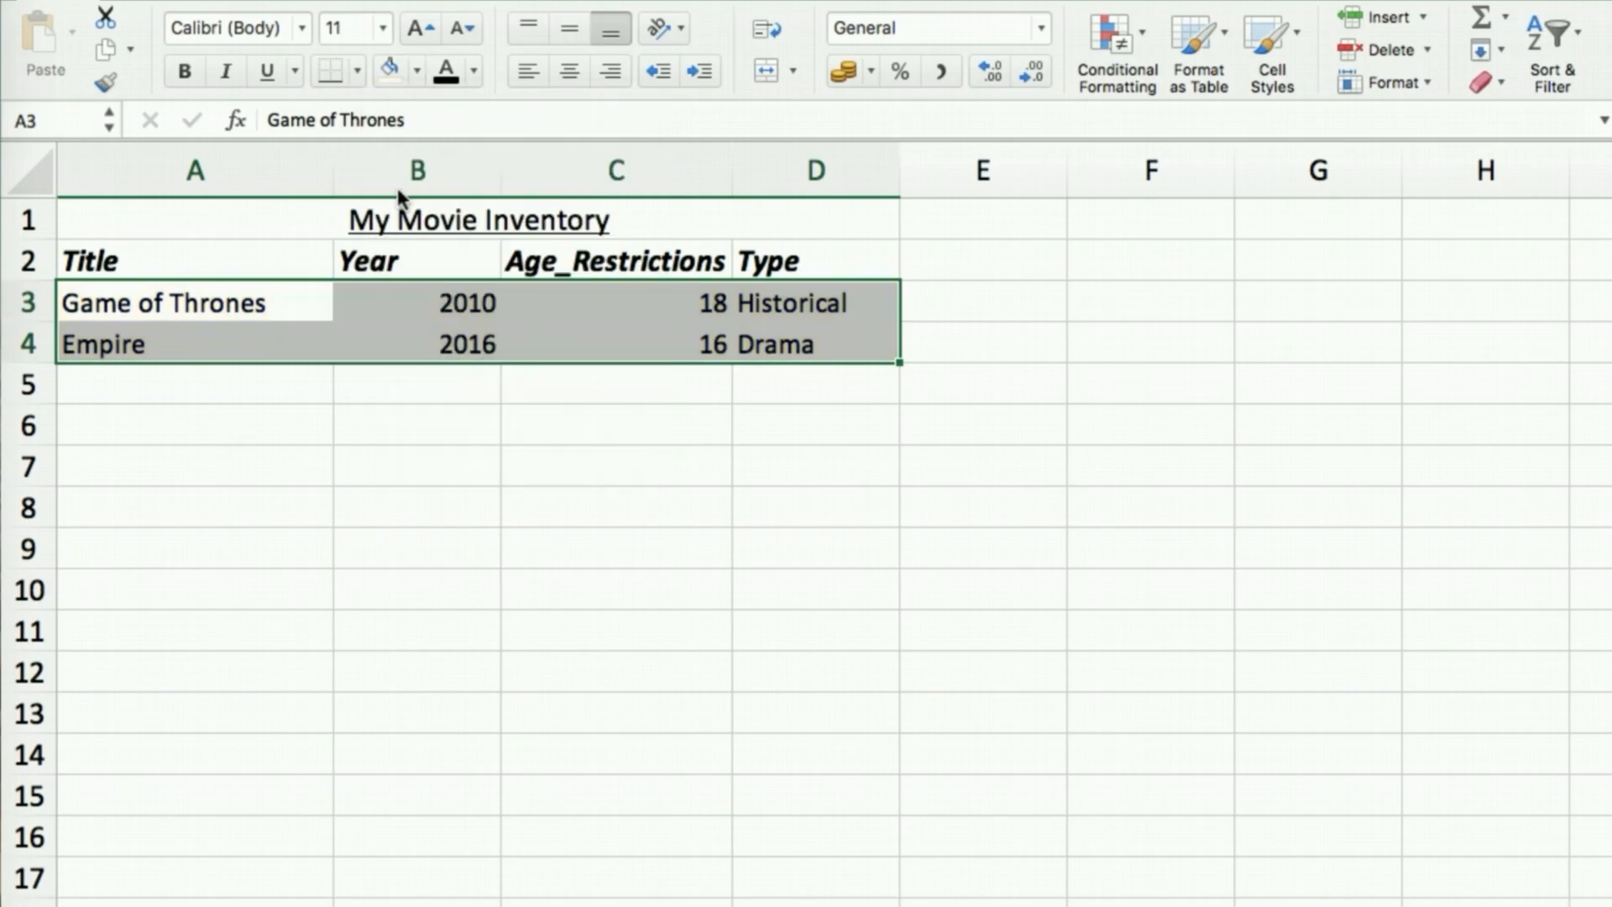
pyautogui.click(487, 463)
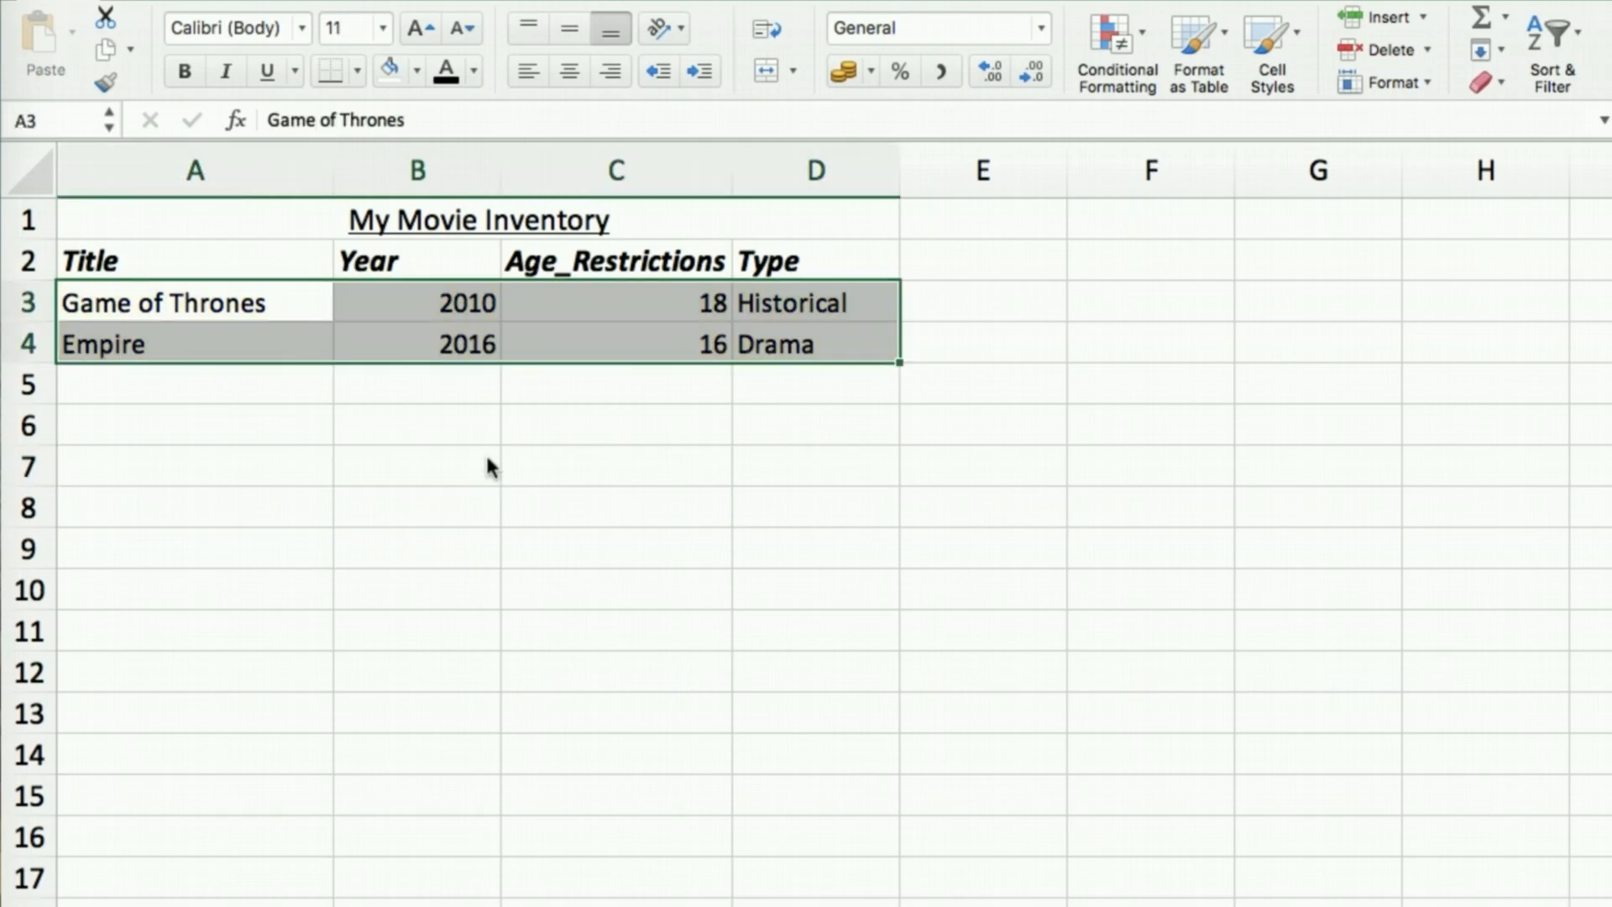
pyautogui.rightClick(486, 454)
pyautogui.click(226, 449)
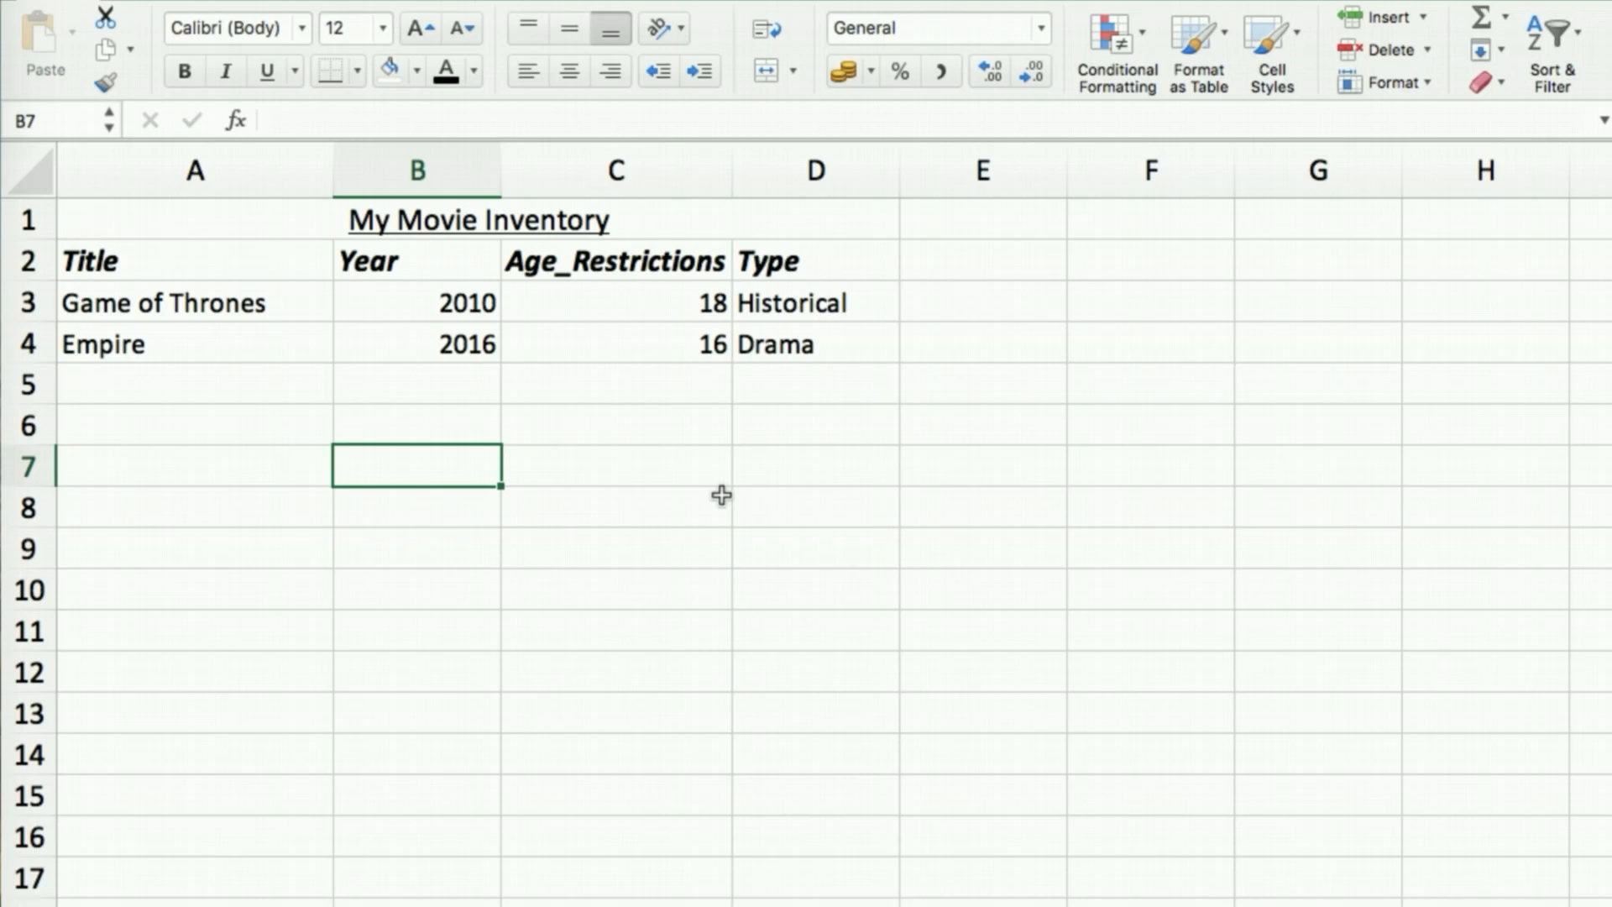
# Remove all borders from the range A1:E8 with No Border
pyautogui.click(619, 547)
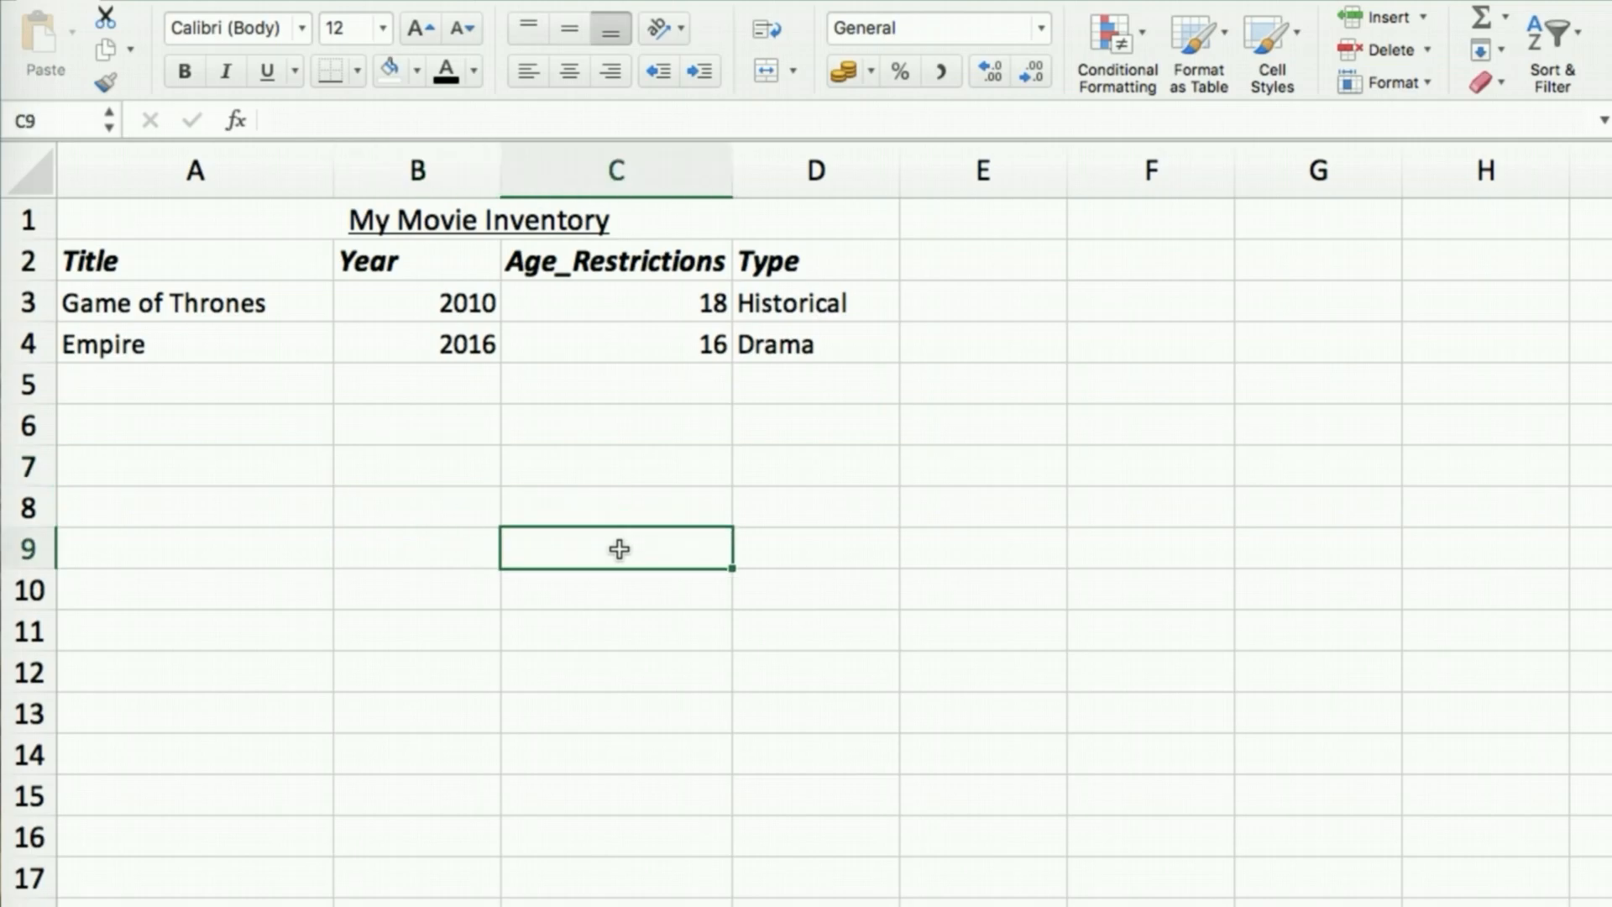
pyautogui.click(137, 225)
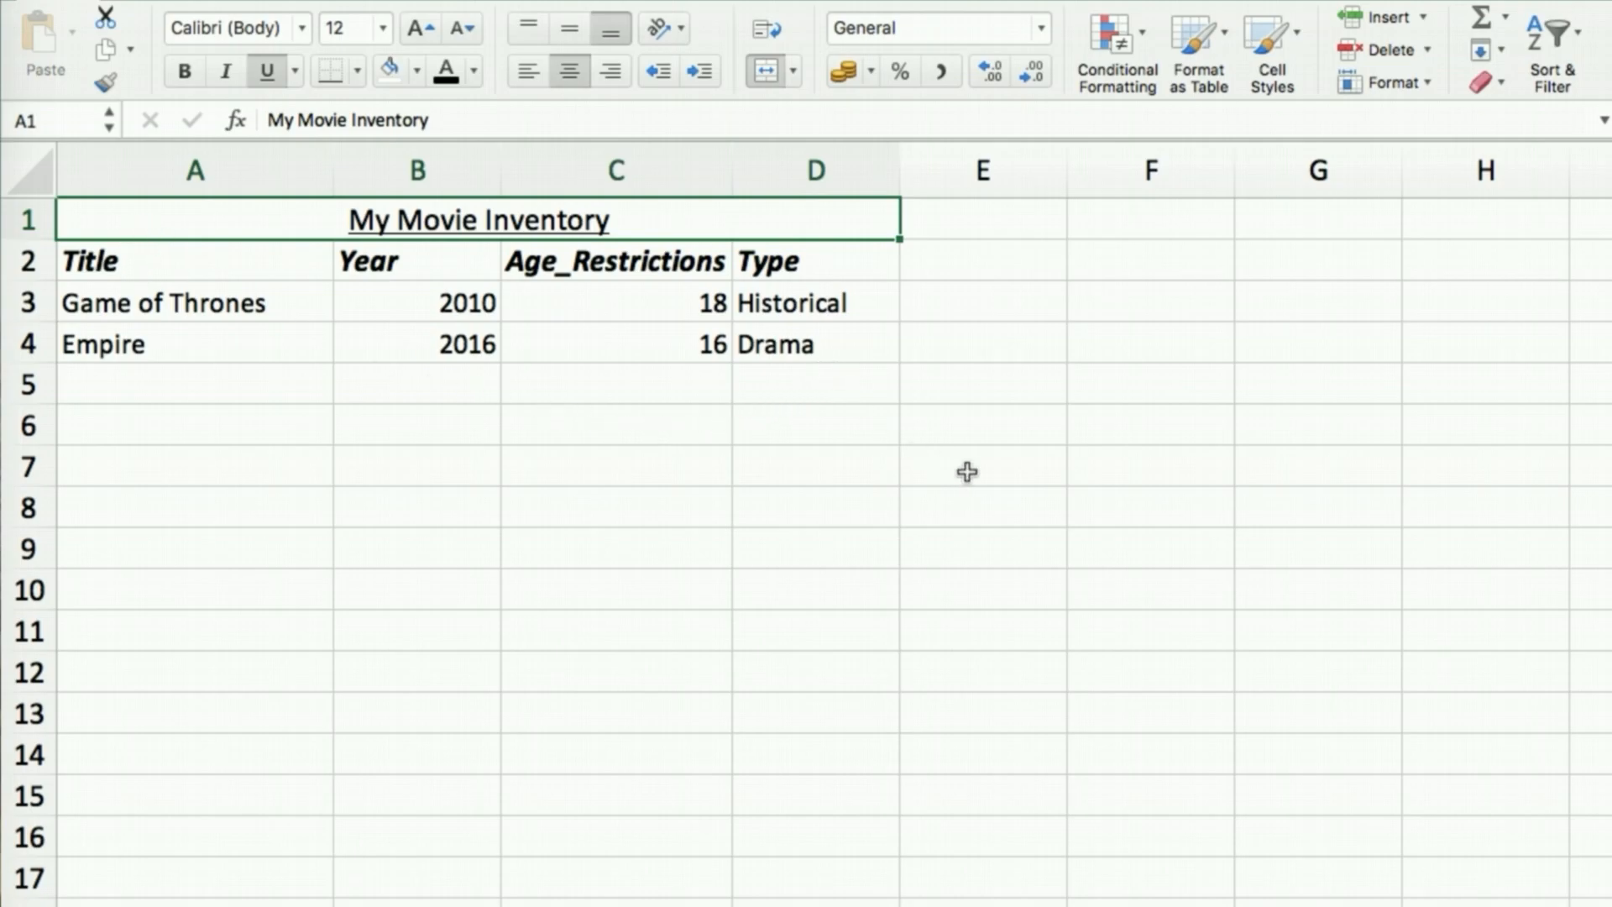
pyautogui.keyDown('shift'); pyautogui.click(999, 501); pyautogui.keyUp('shift')
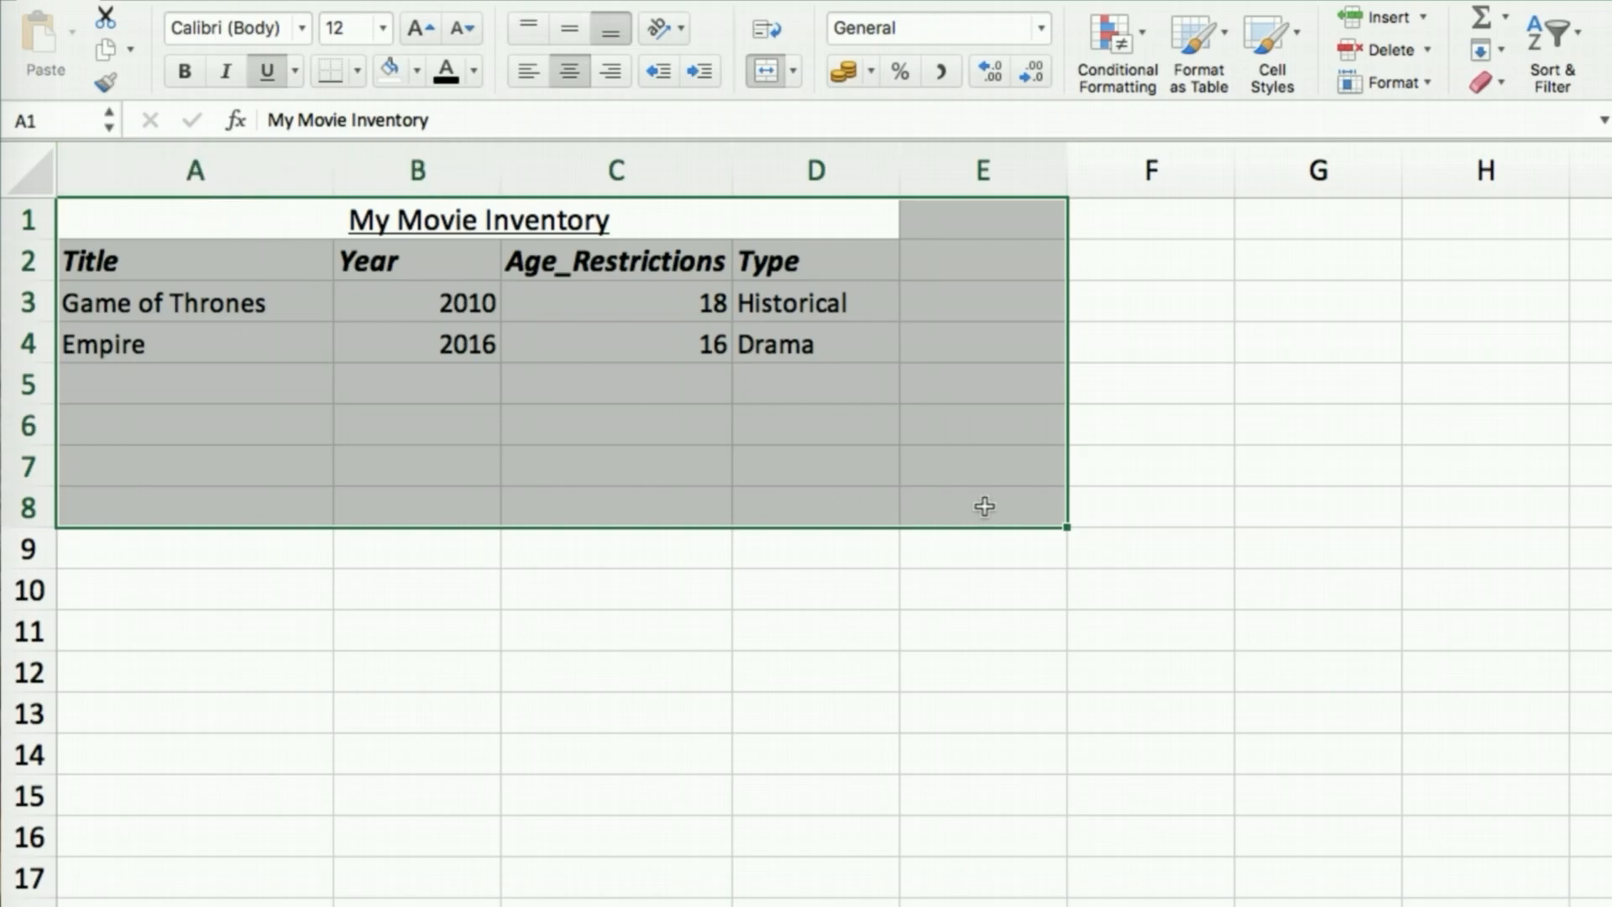
pyautogui.click(359, 71)
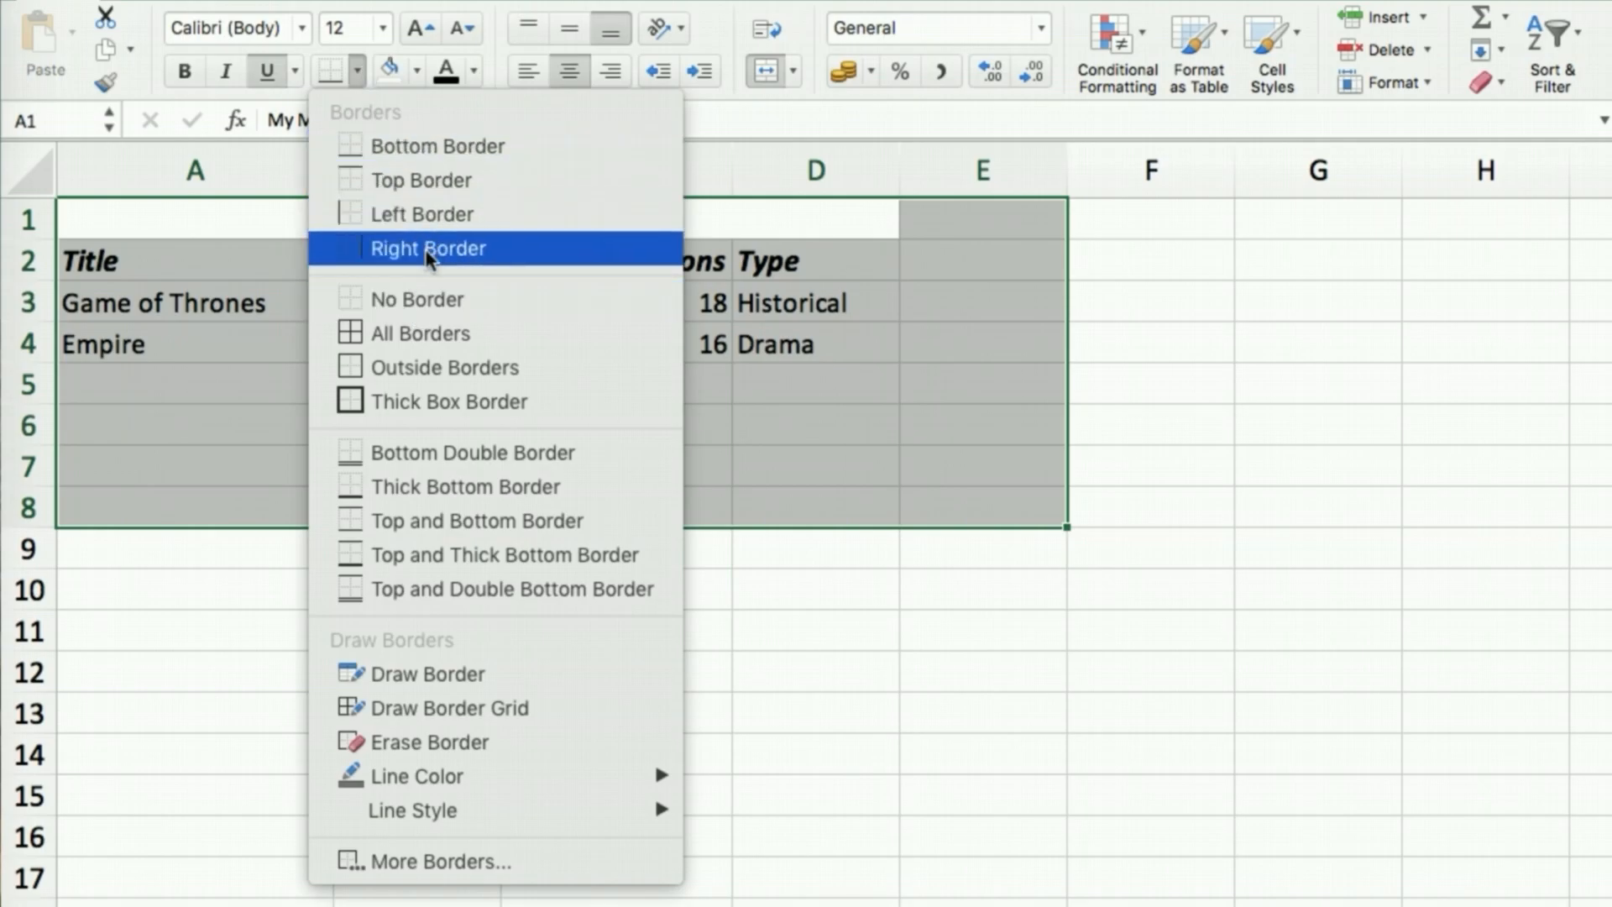
pyautogui.click(445, 300)
pyautogui.click(554, 493)
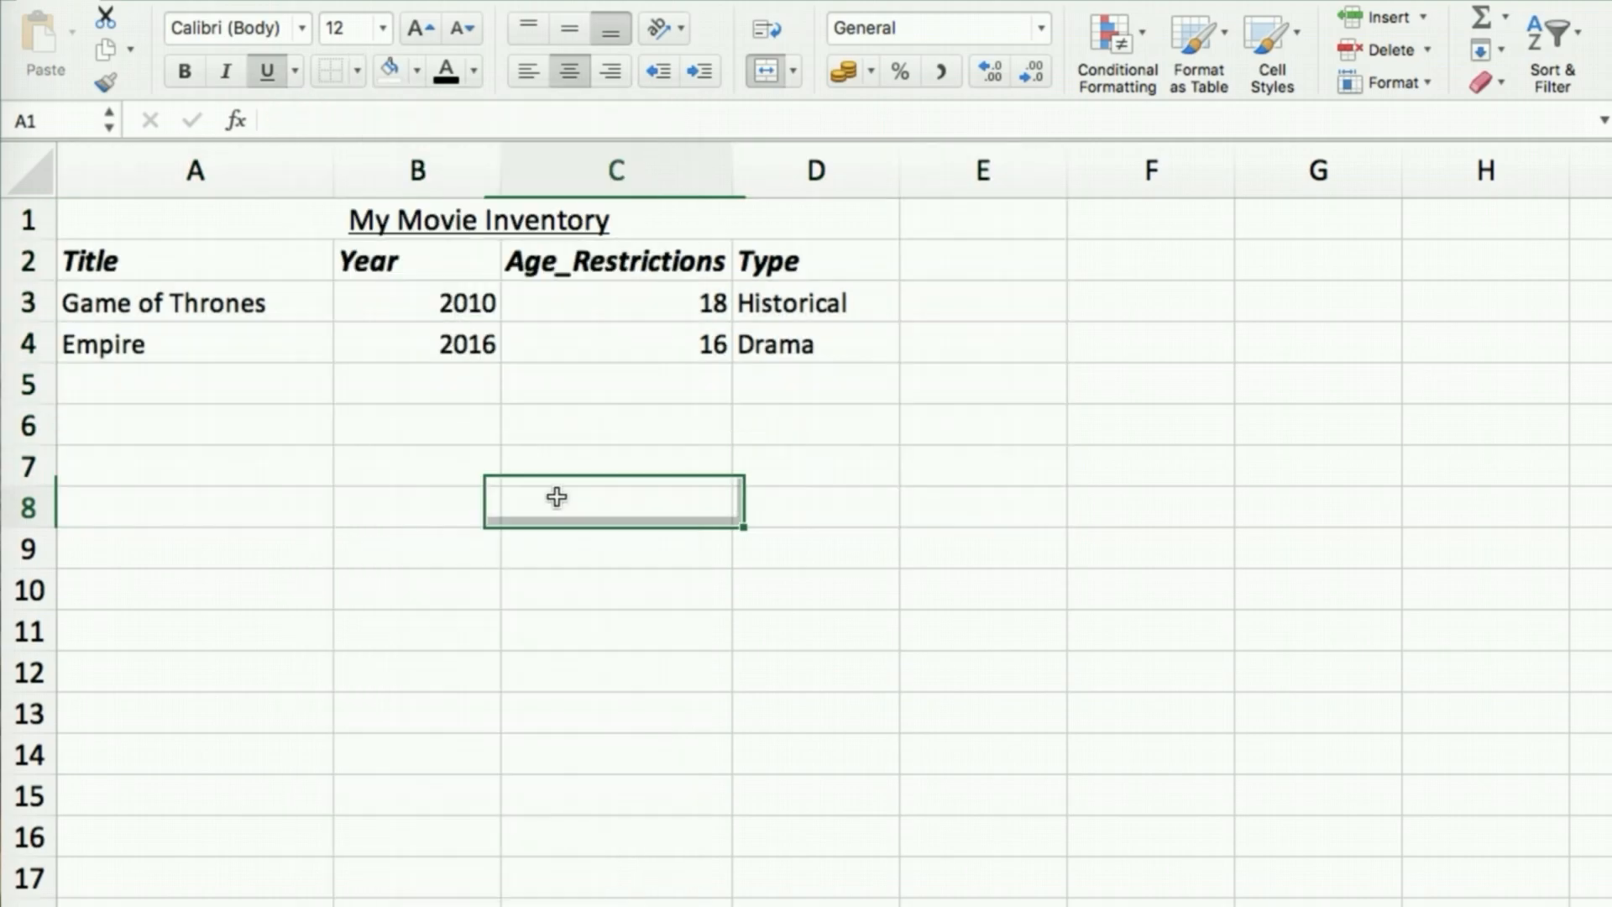
# Select the table A1:E6 and bring up the View settings
pyautogui.click(118, 223)
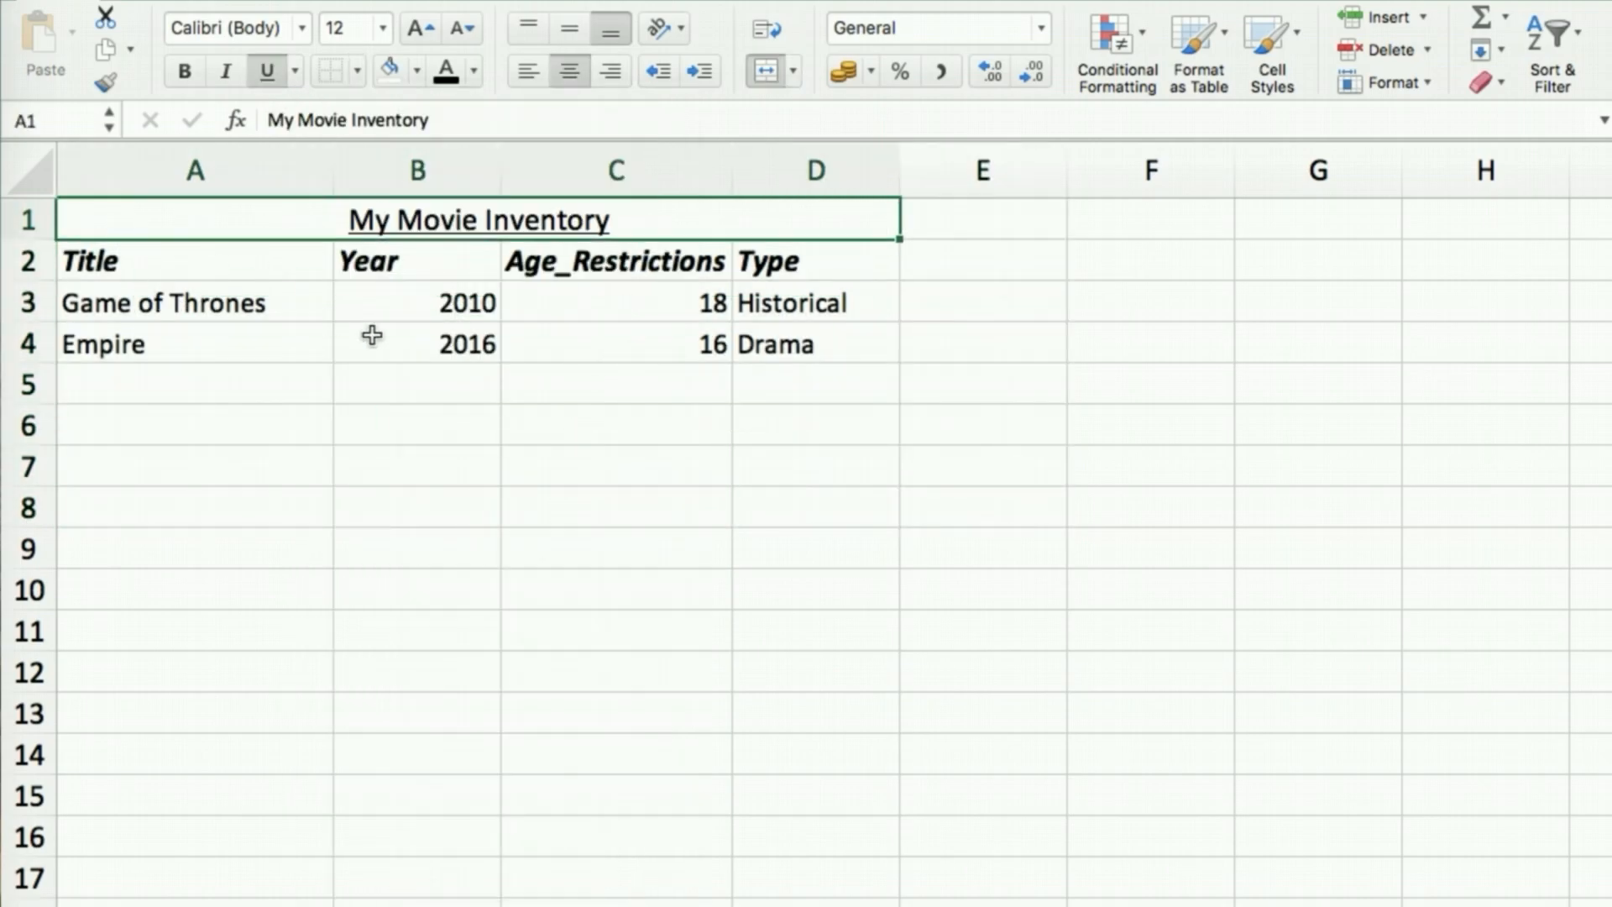
pyautogui.keyDown('shift'); pyautogui.click(969, 433); pyautogui.keyUp('shift')
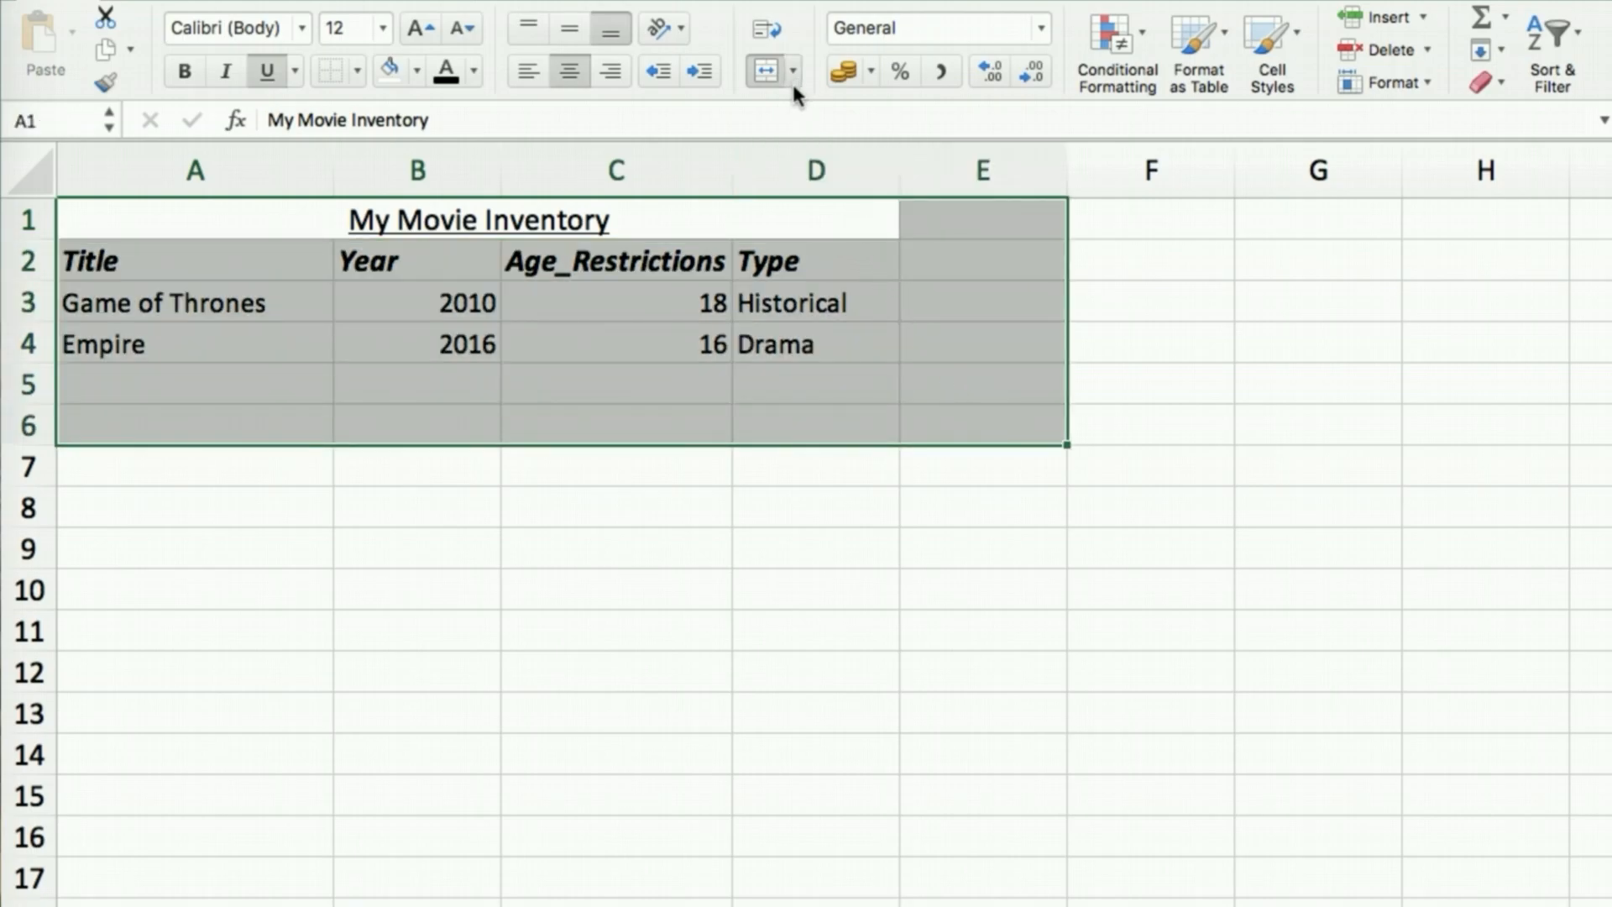
pyautogui.click(681, 3)
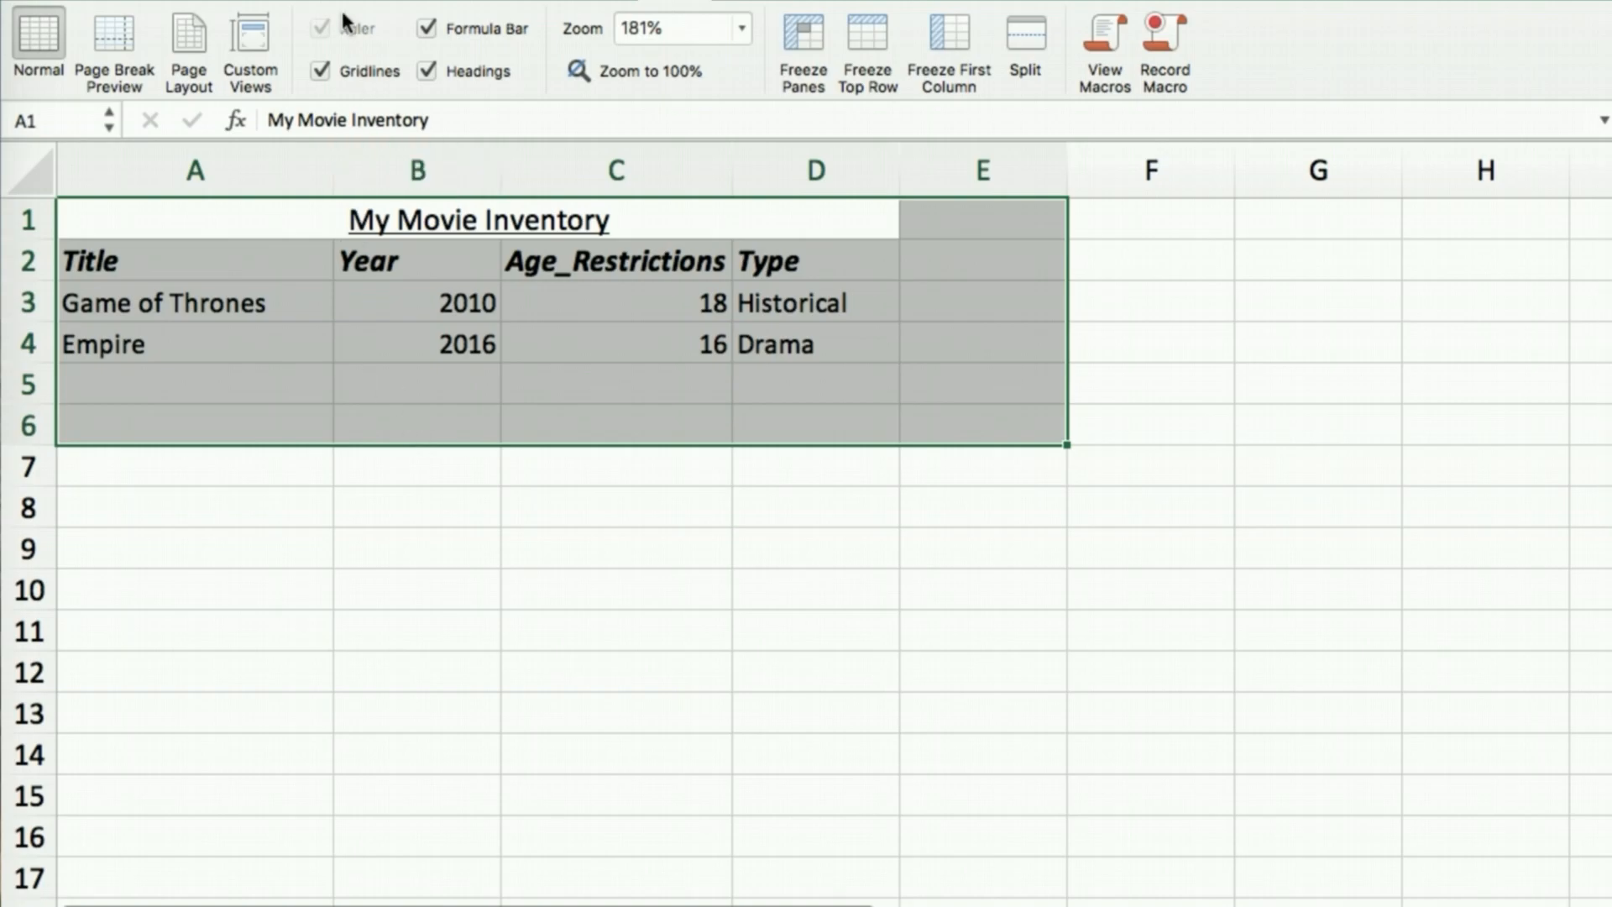
# Turn off the sheet gridlines, toggling them back on once to compare
pyautogui.click(320, 71)
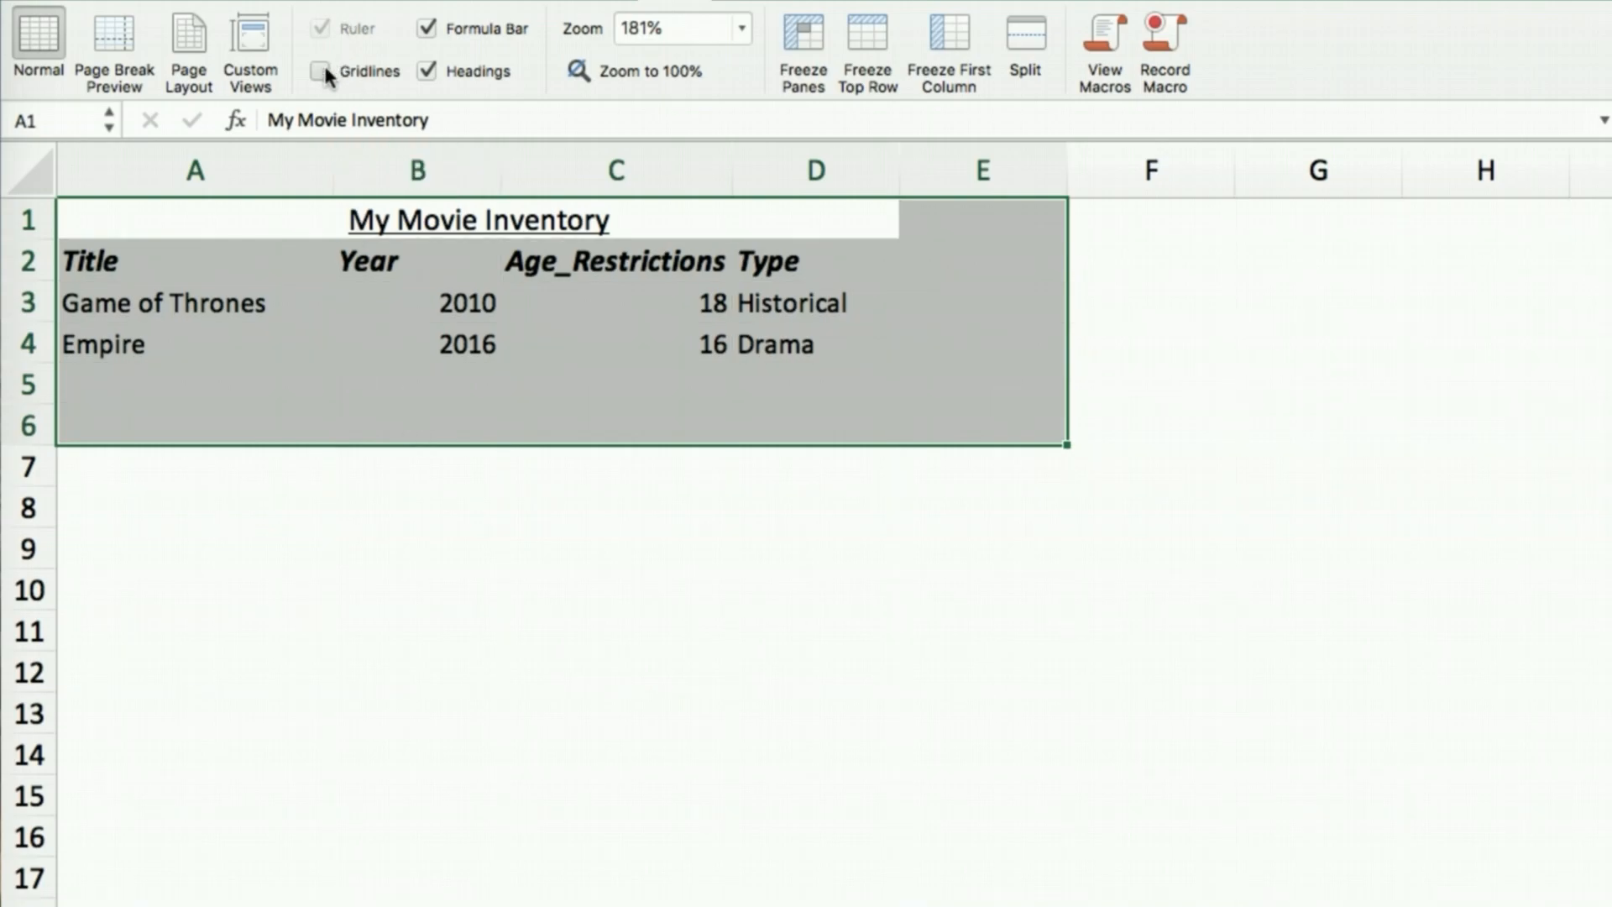
pyautogui.click(325, 71)
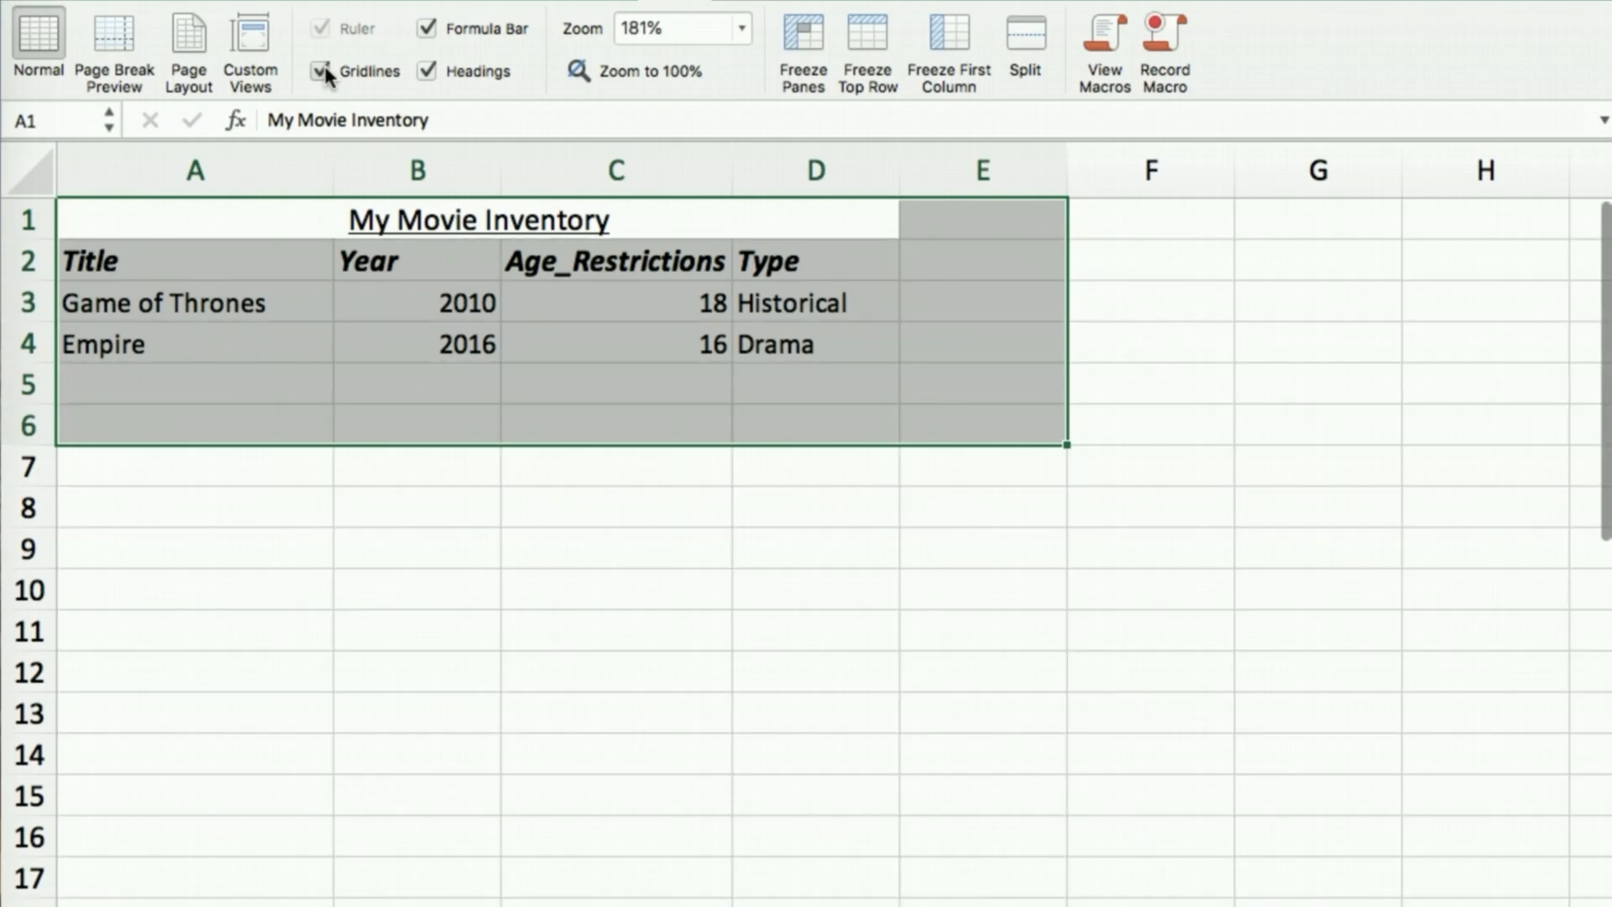
pyautogui.click(323, 70)
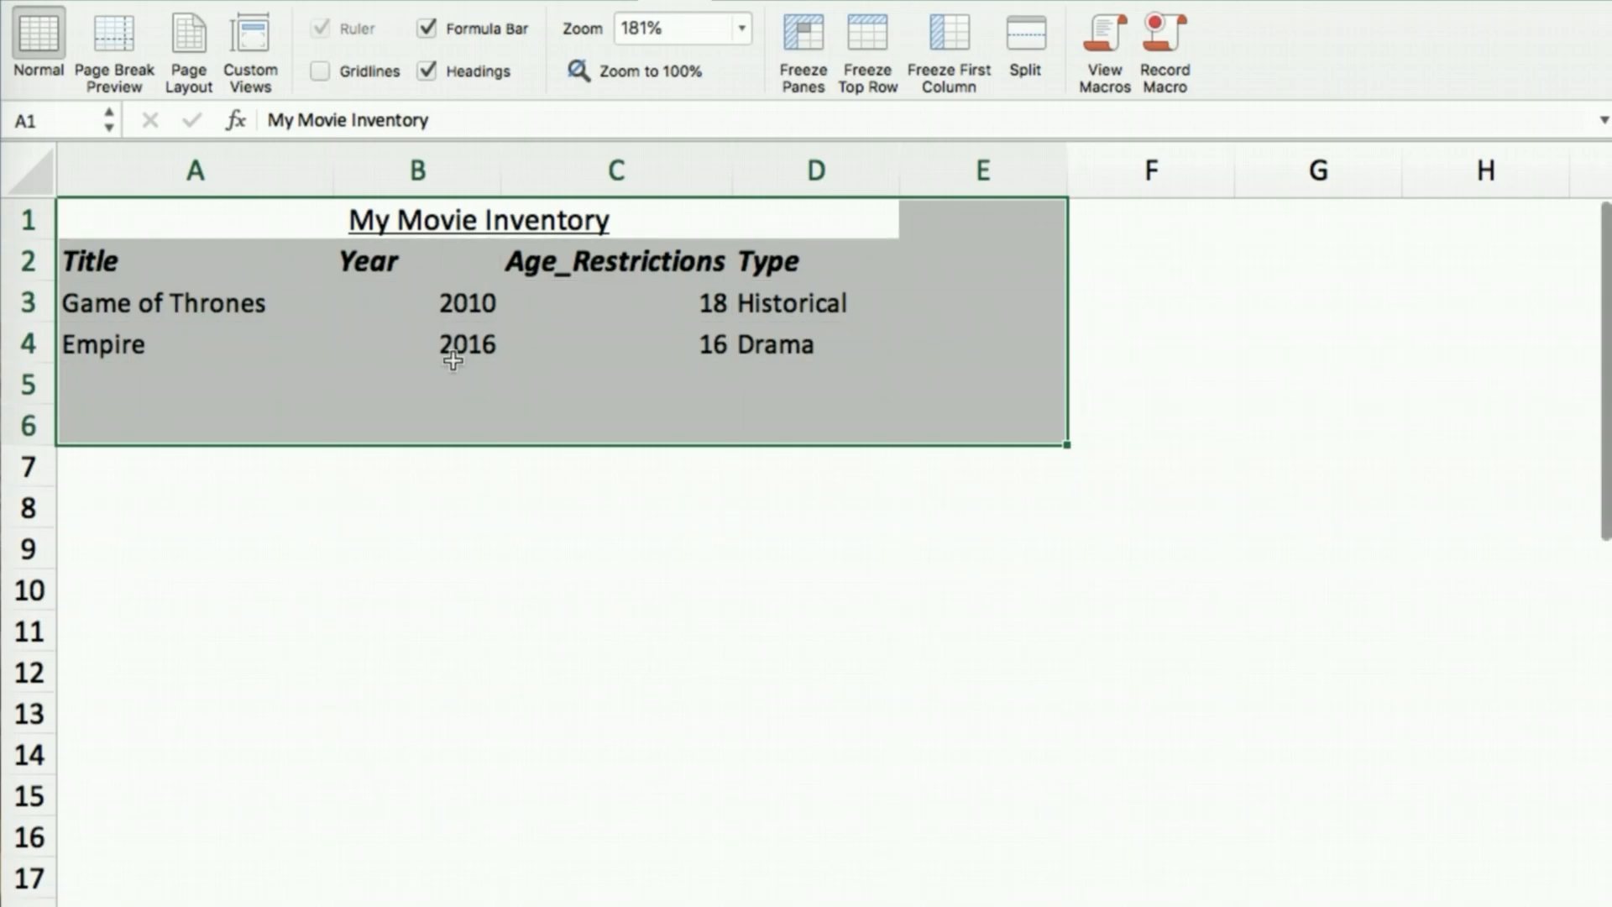
pyautogui.moveTo(524, 551); pyautogui.dragTo(542, 576)
pyautogui.click(540, 586)
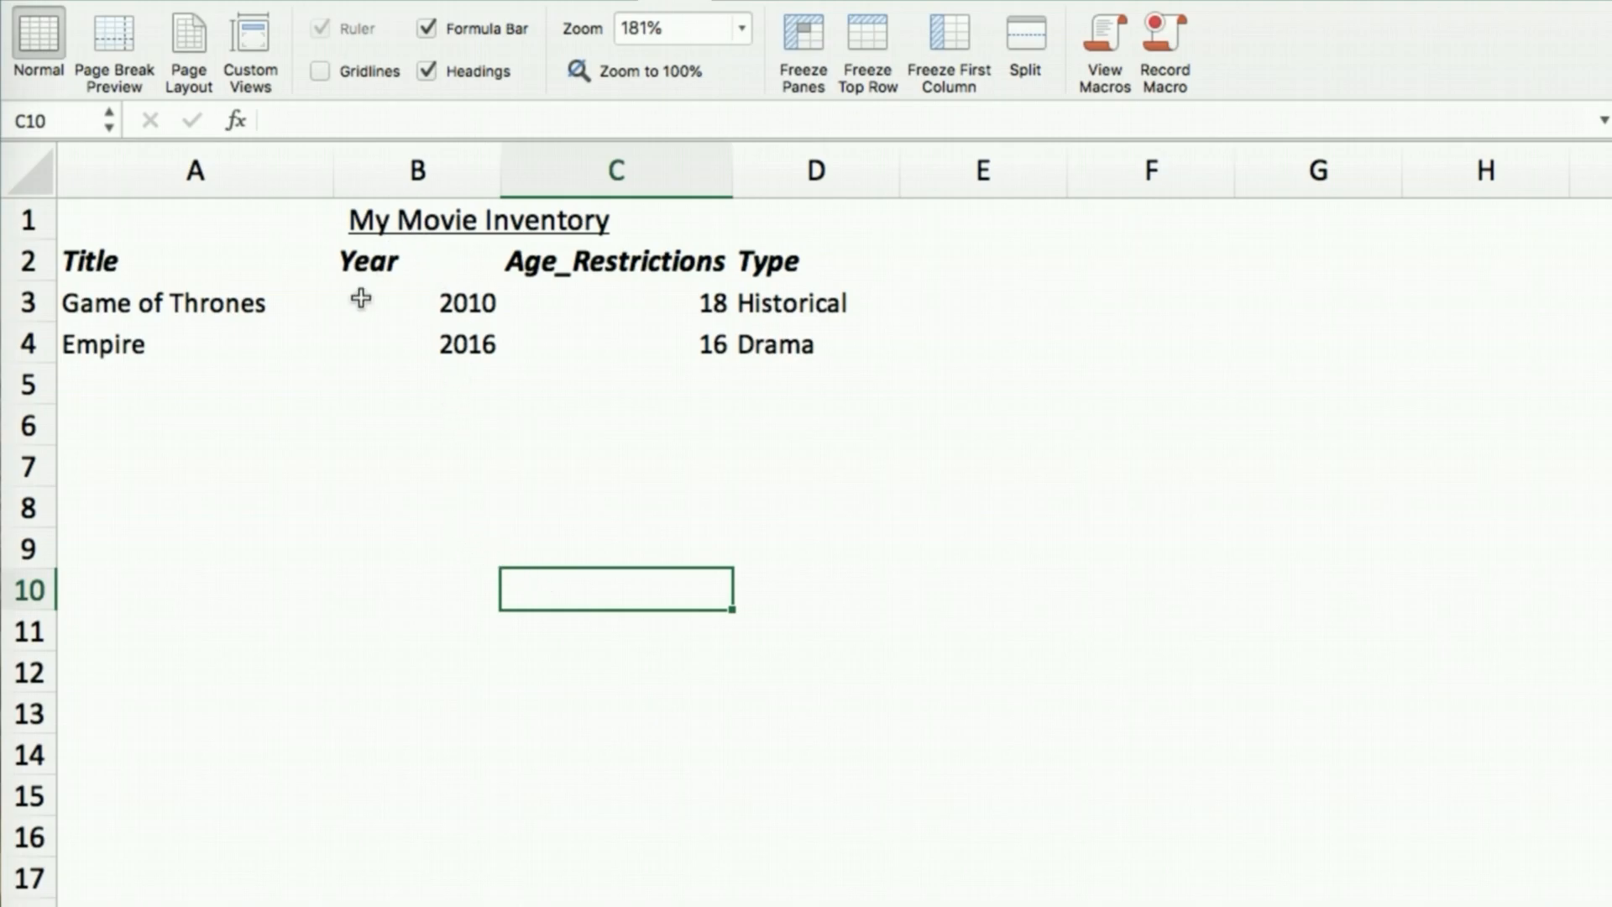
# Select the header and movie cells A2:D4
pyautogui.click(833, 298)
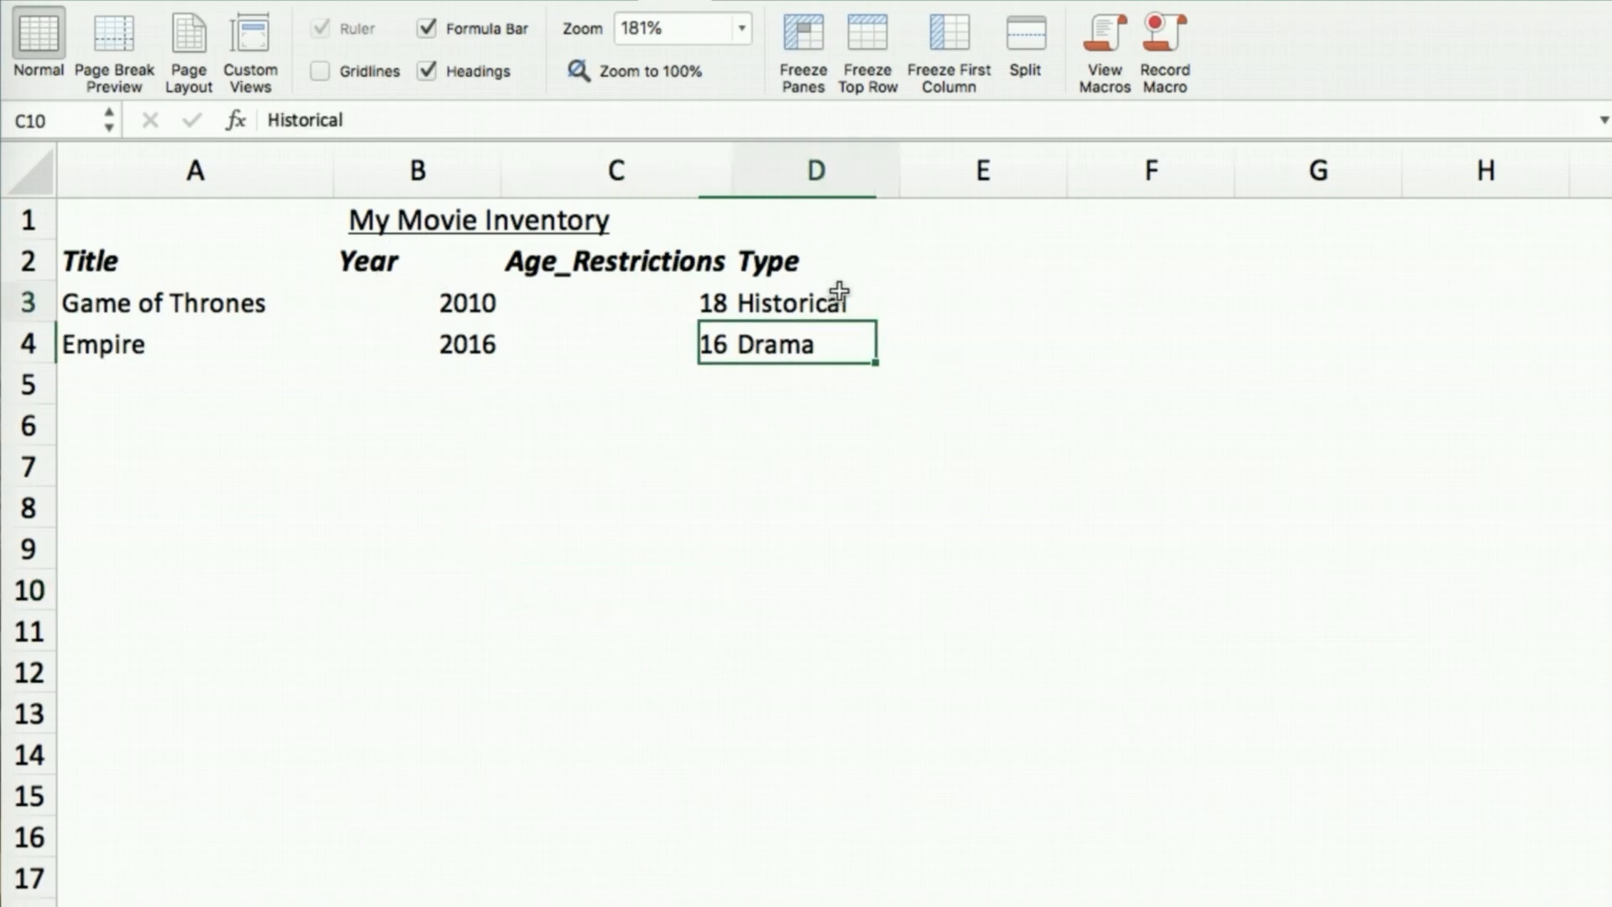
pyautogui.click(886, 338)
pyautogui.click(714, 496)
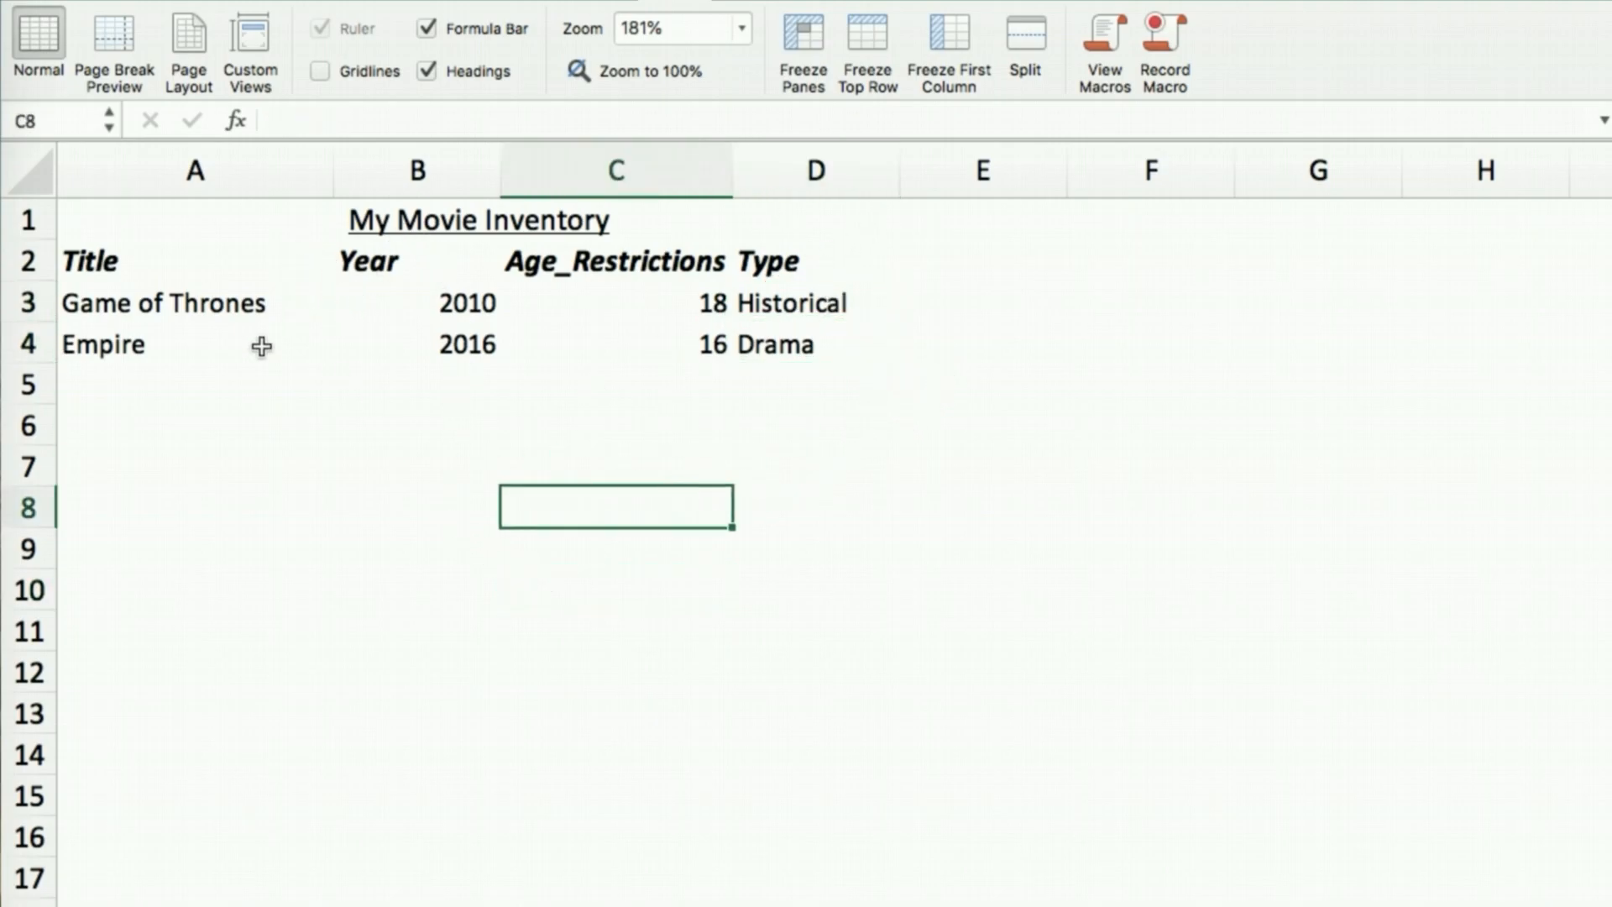
pyautogui.click(102, 260)
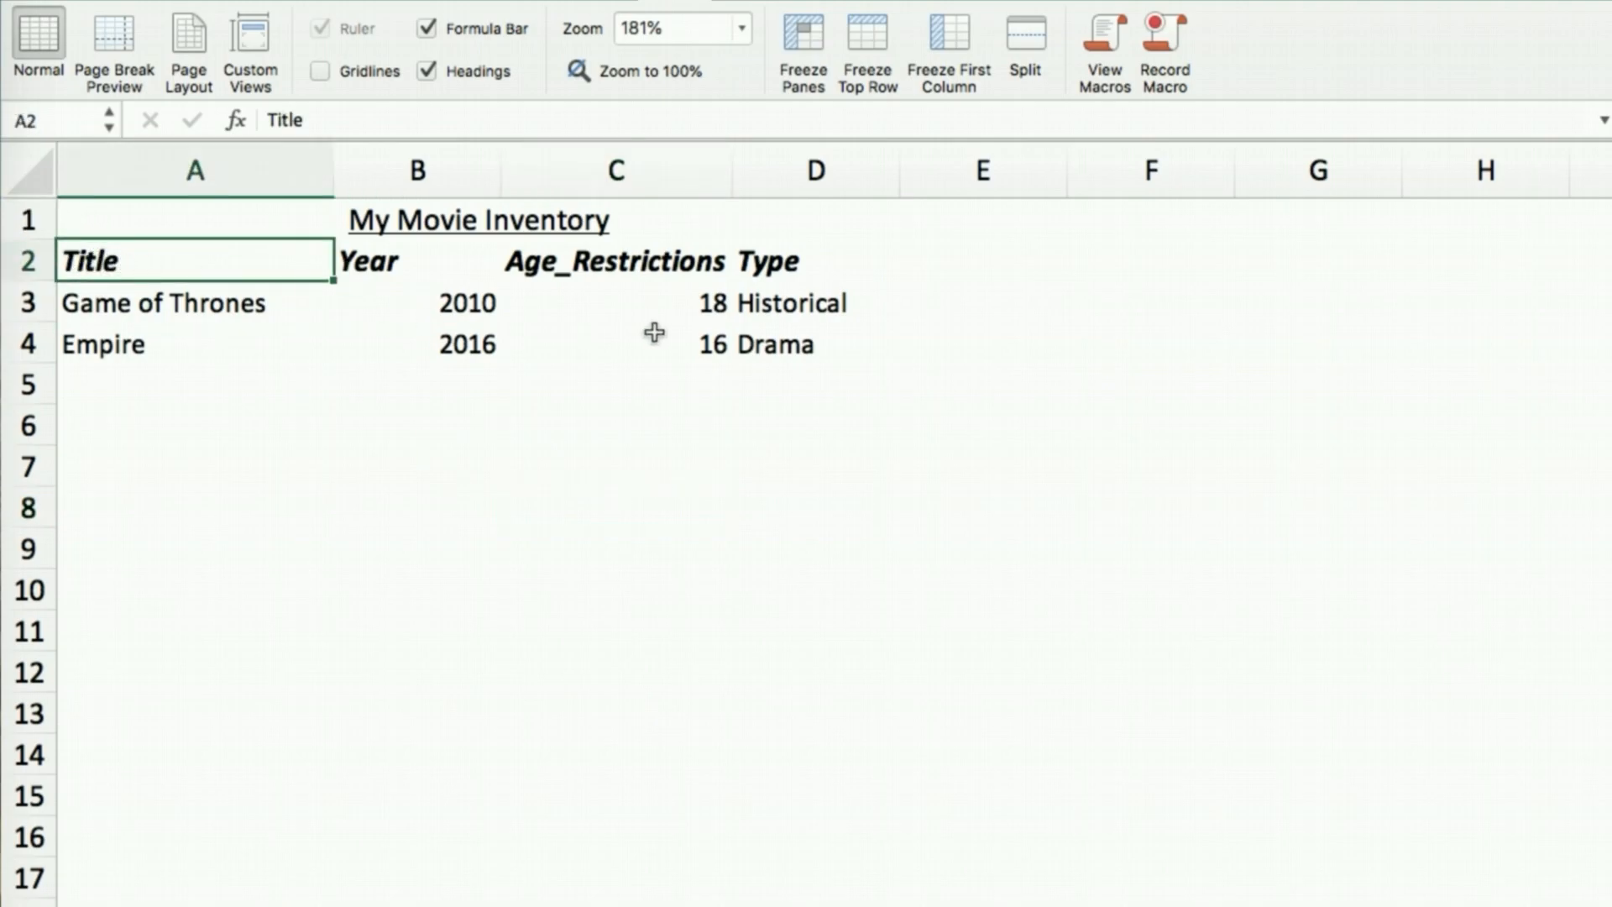
pyautogui.keyDown('shift'); pyautogui.click(820, 350); pyautogui.keyUp('shift')
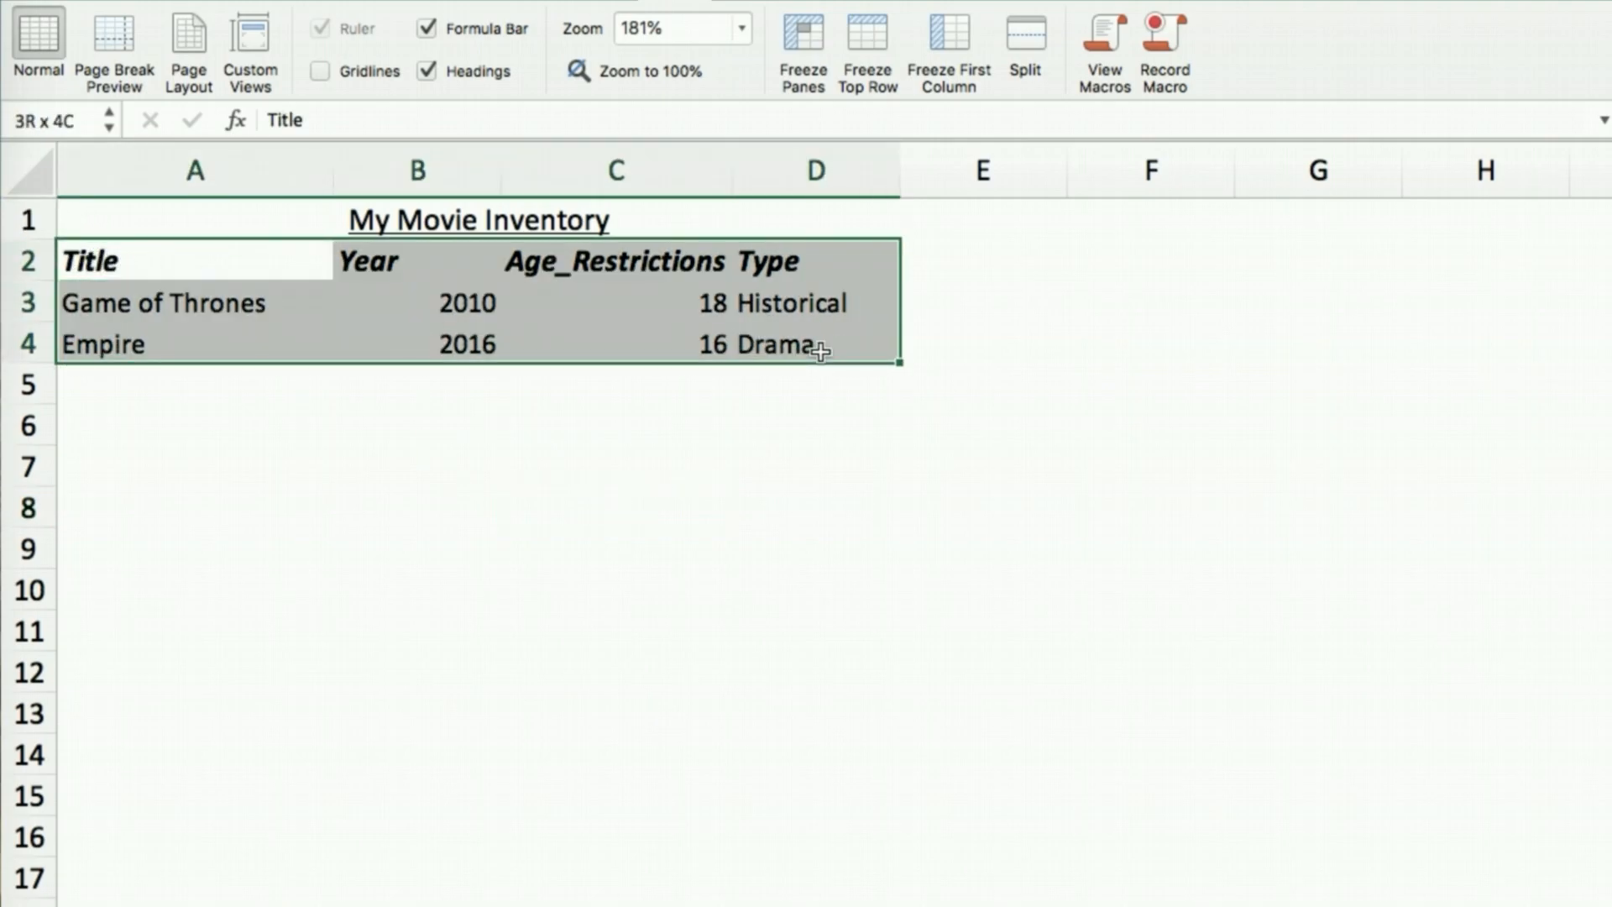
# Try All Borders on A2:D4, then clear all borders from A1:D4
pyautogui.click(73, 3)
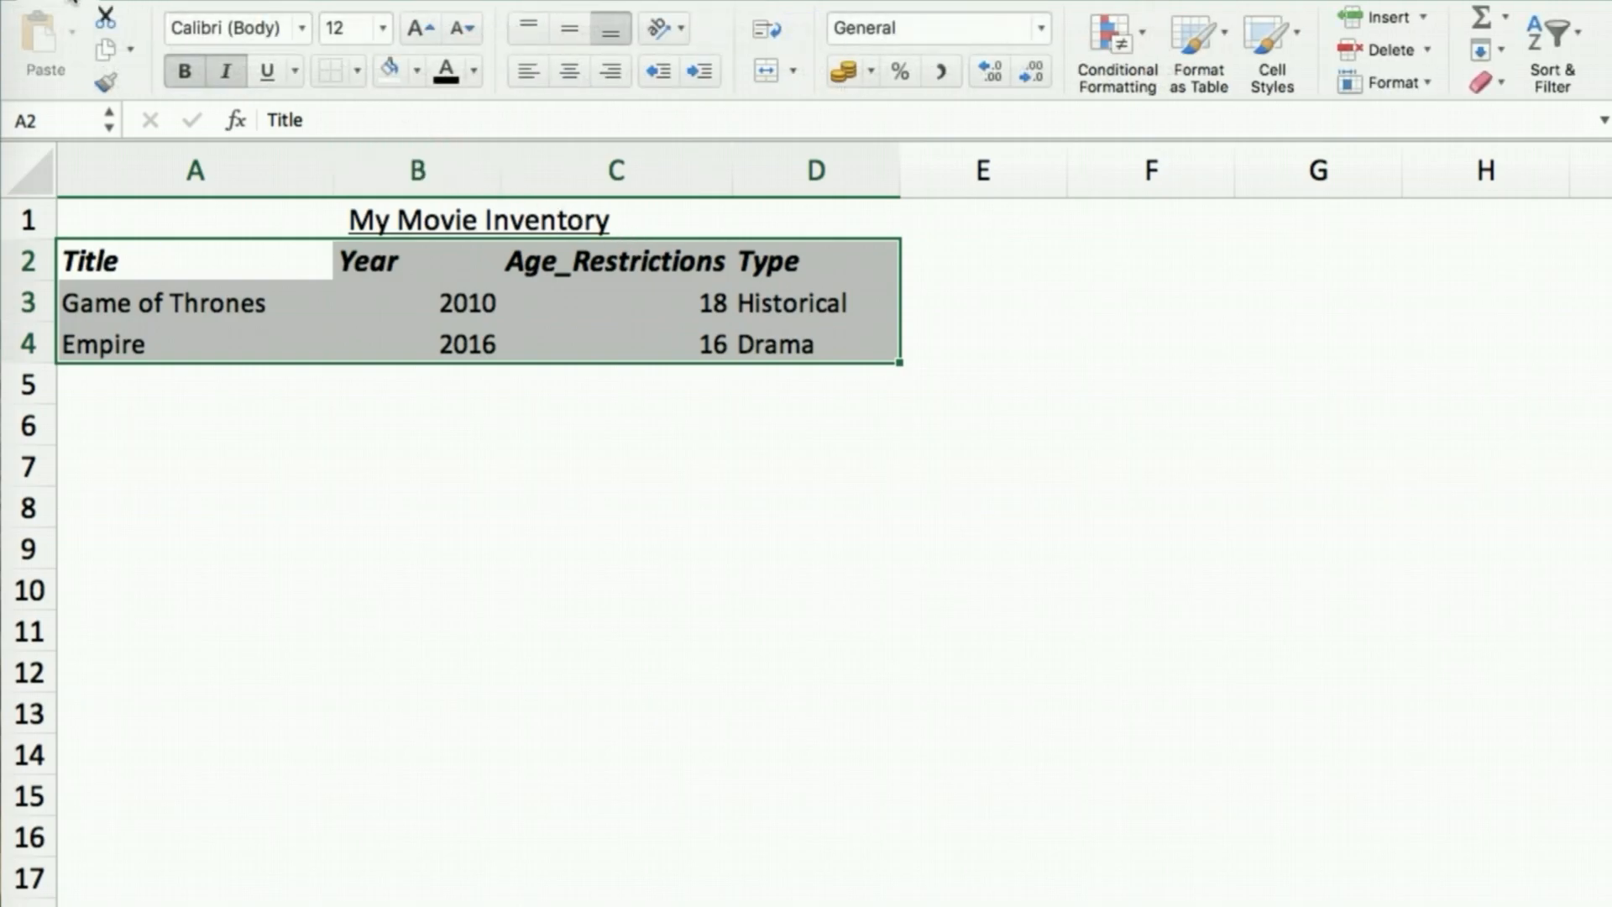
pyautogui.click(359, 69)
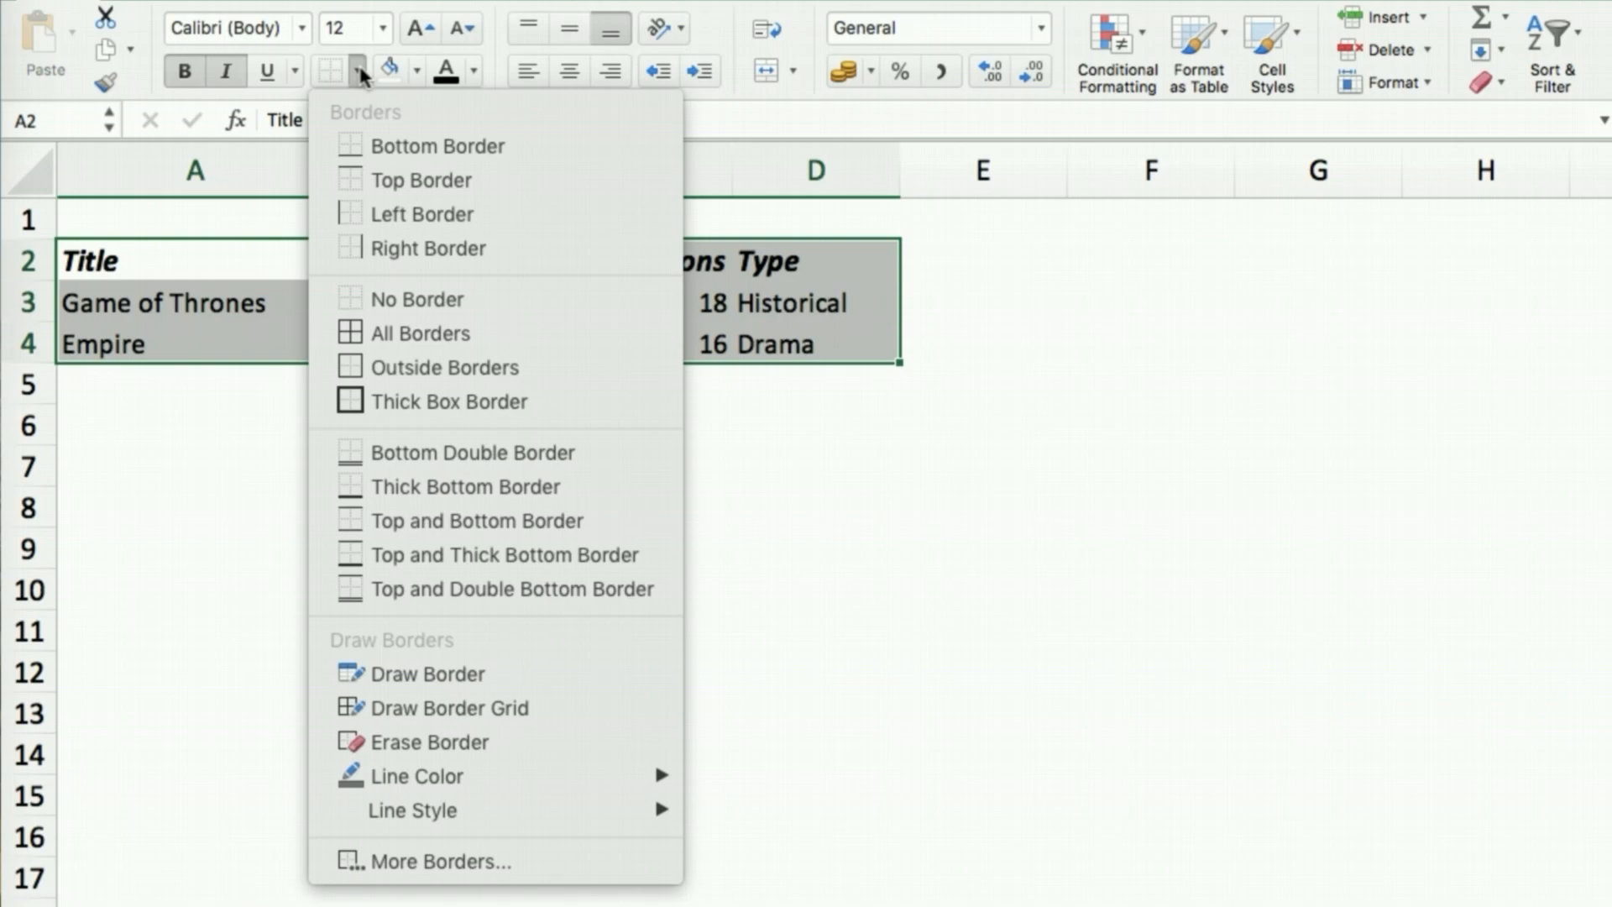
pyautogui.click(439, 334)
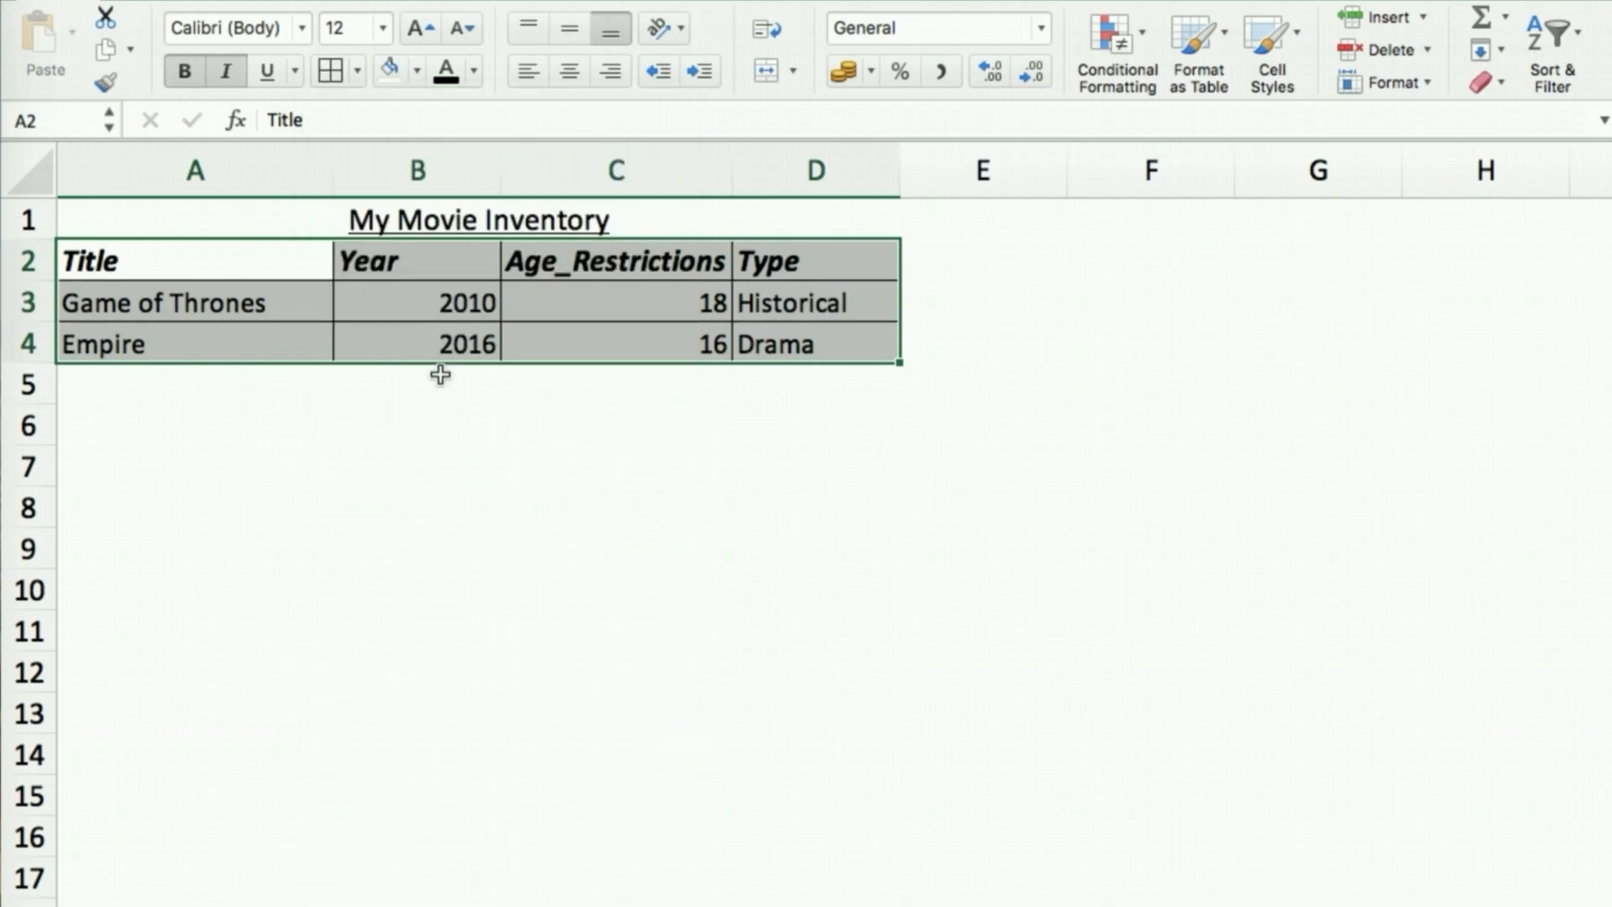
pyautogui.click(472, 519)
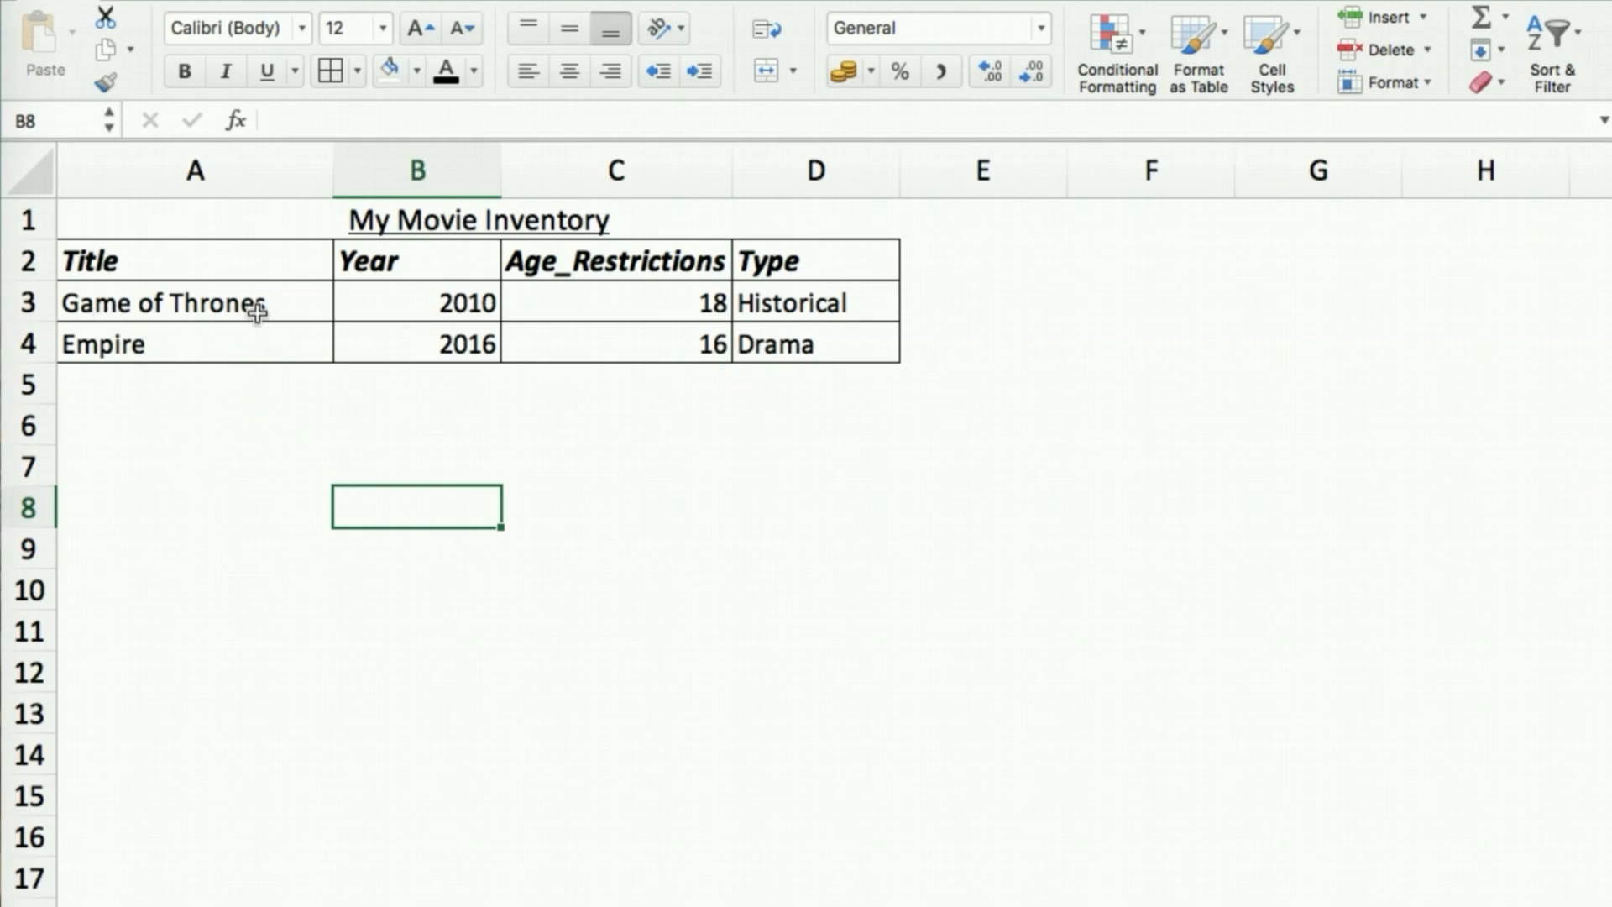
pyautogui.click(122, 220)
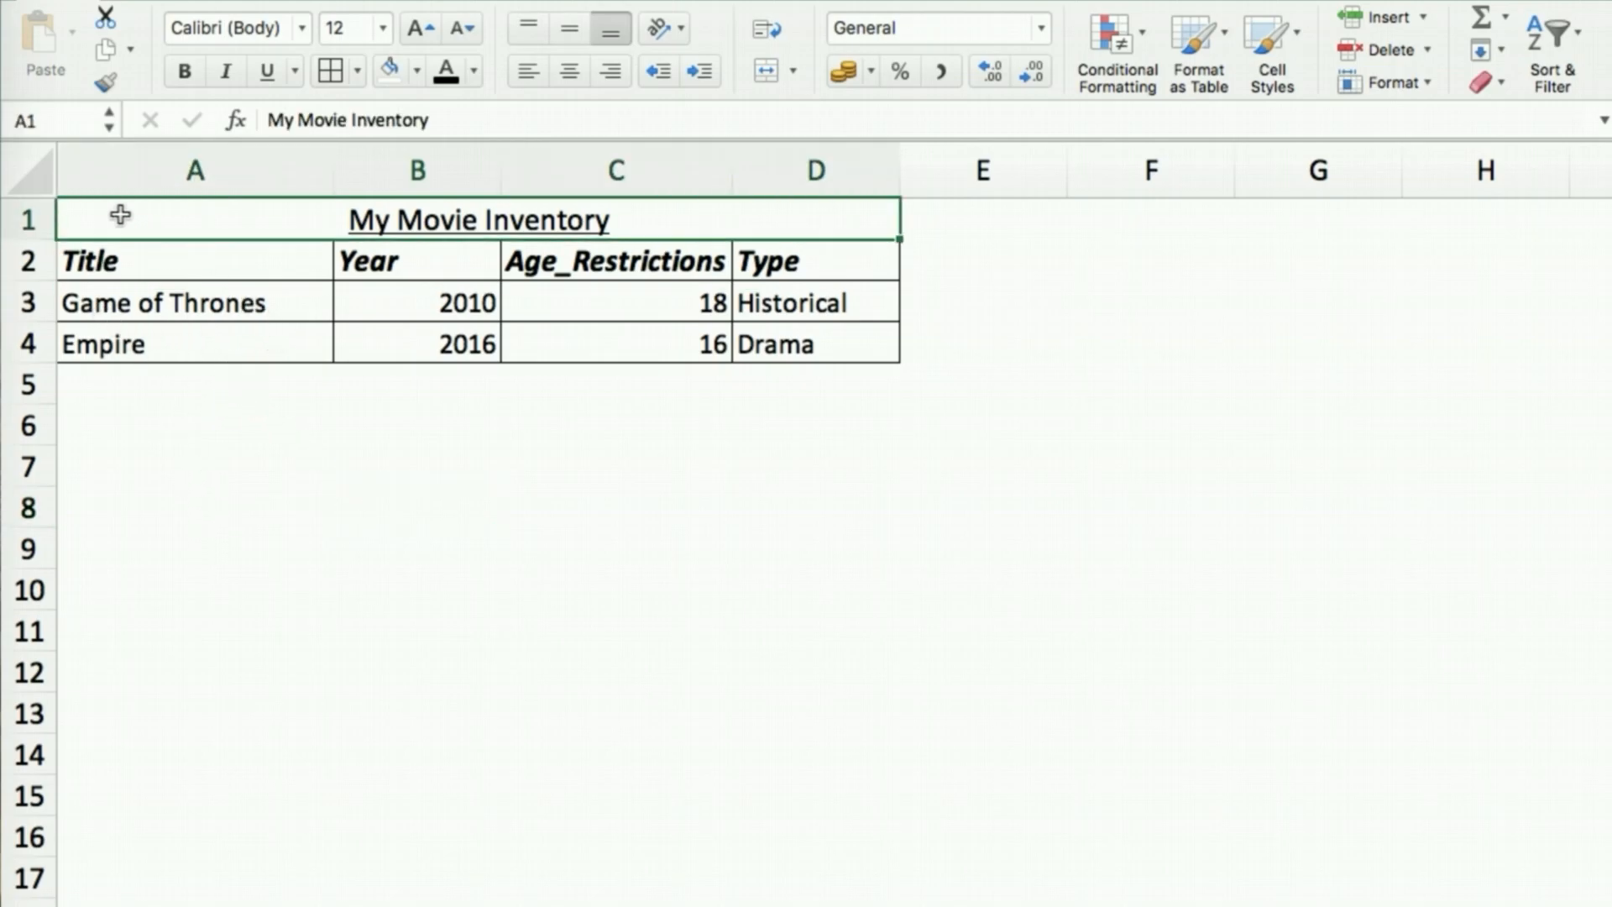
pyautogui.keyDown('shift'); pyautogui.click(839, 350); pyautogui.keyUp('shift')
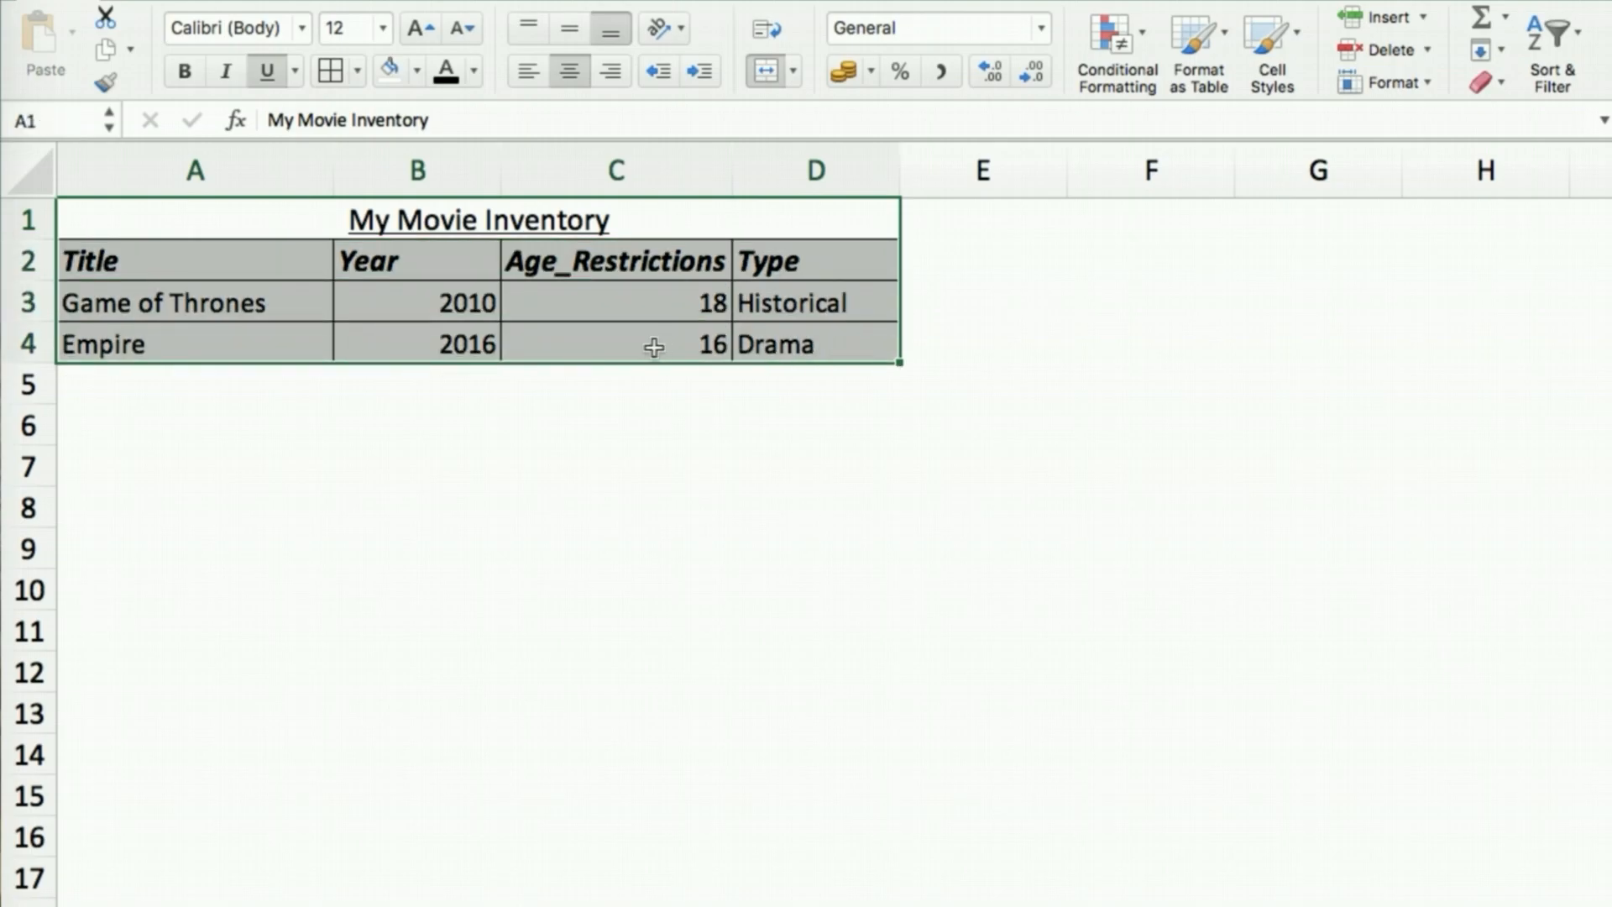
pyautogui.click(359, 69)
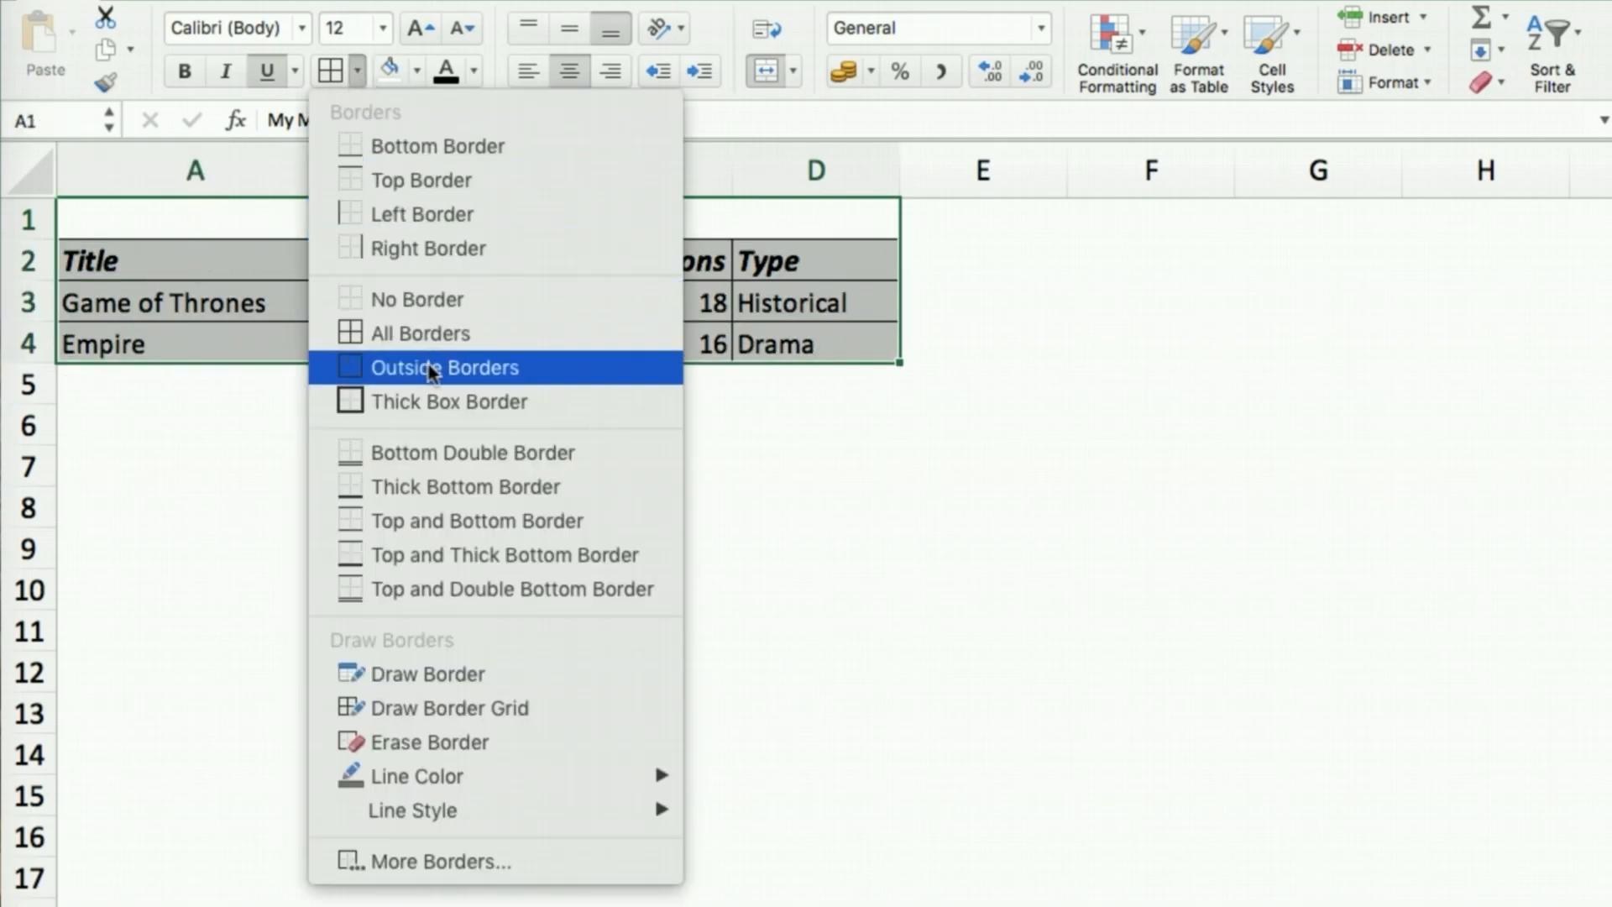
pyautogui.click(418, 299)
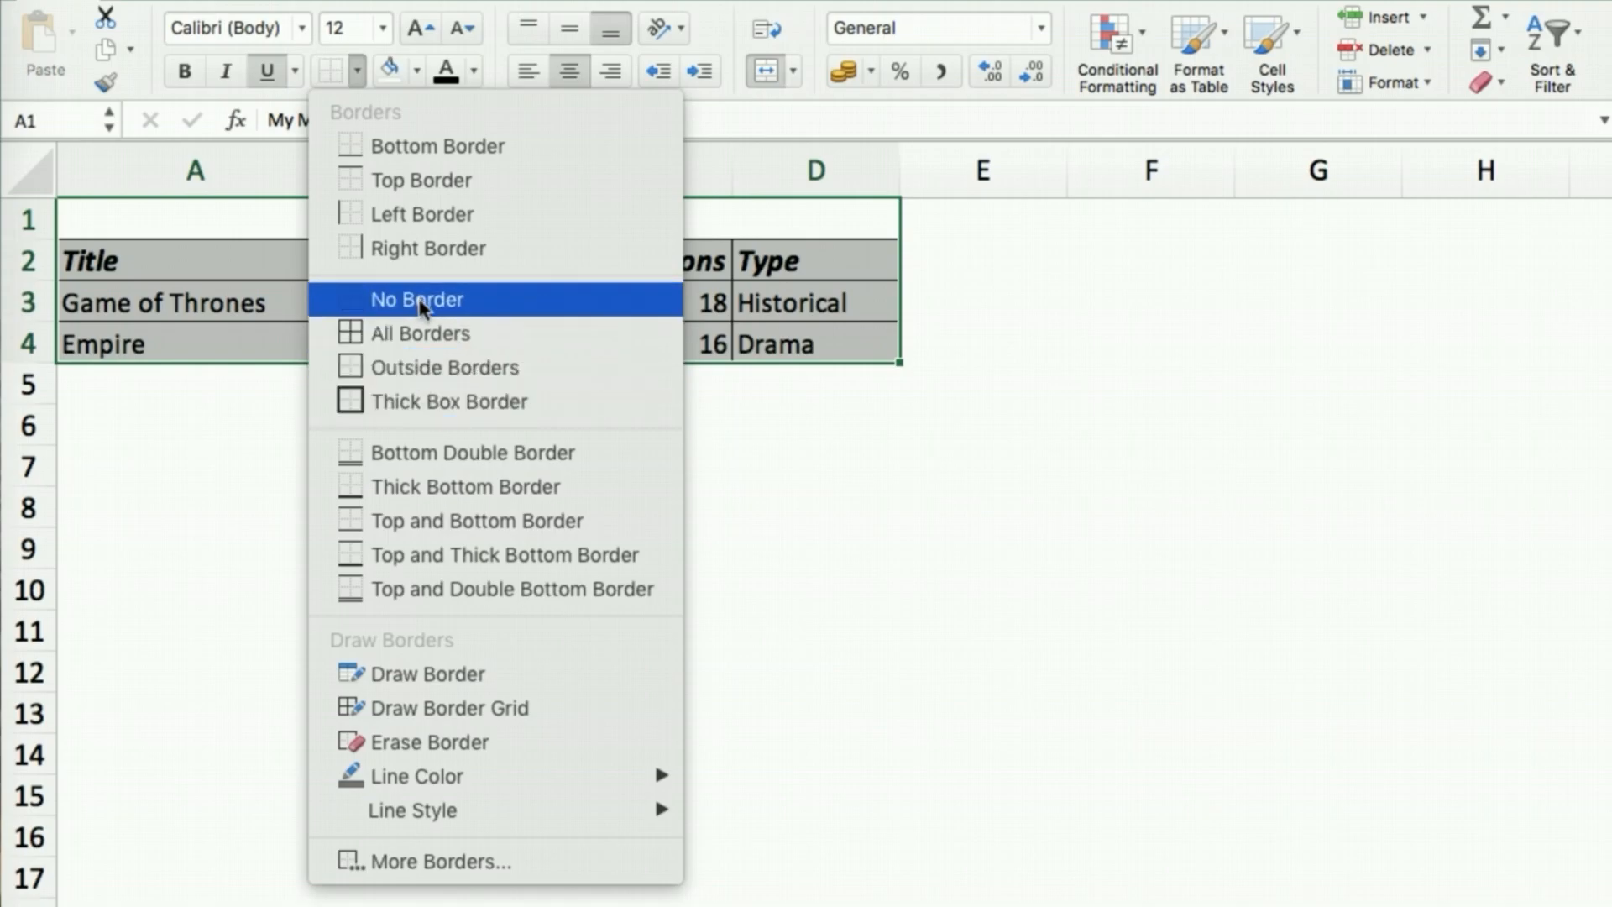
pyautogui.click(470, 552)
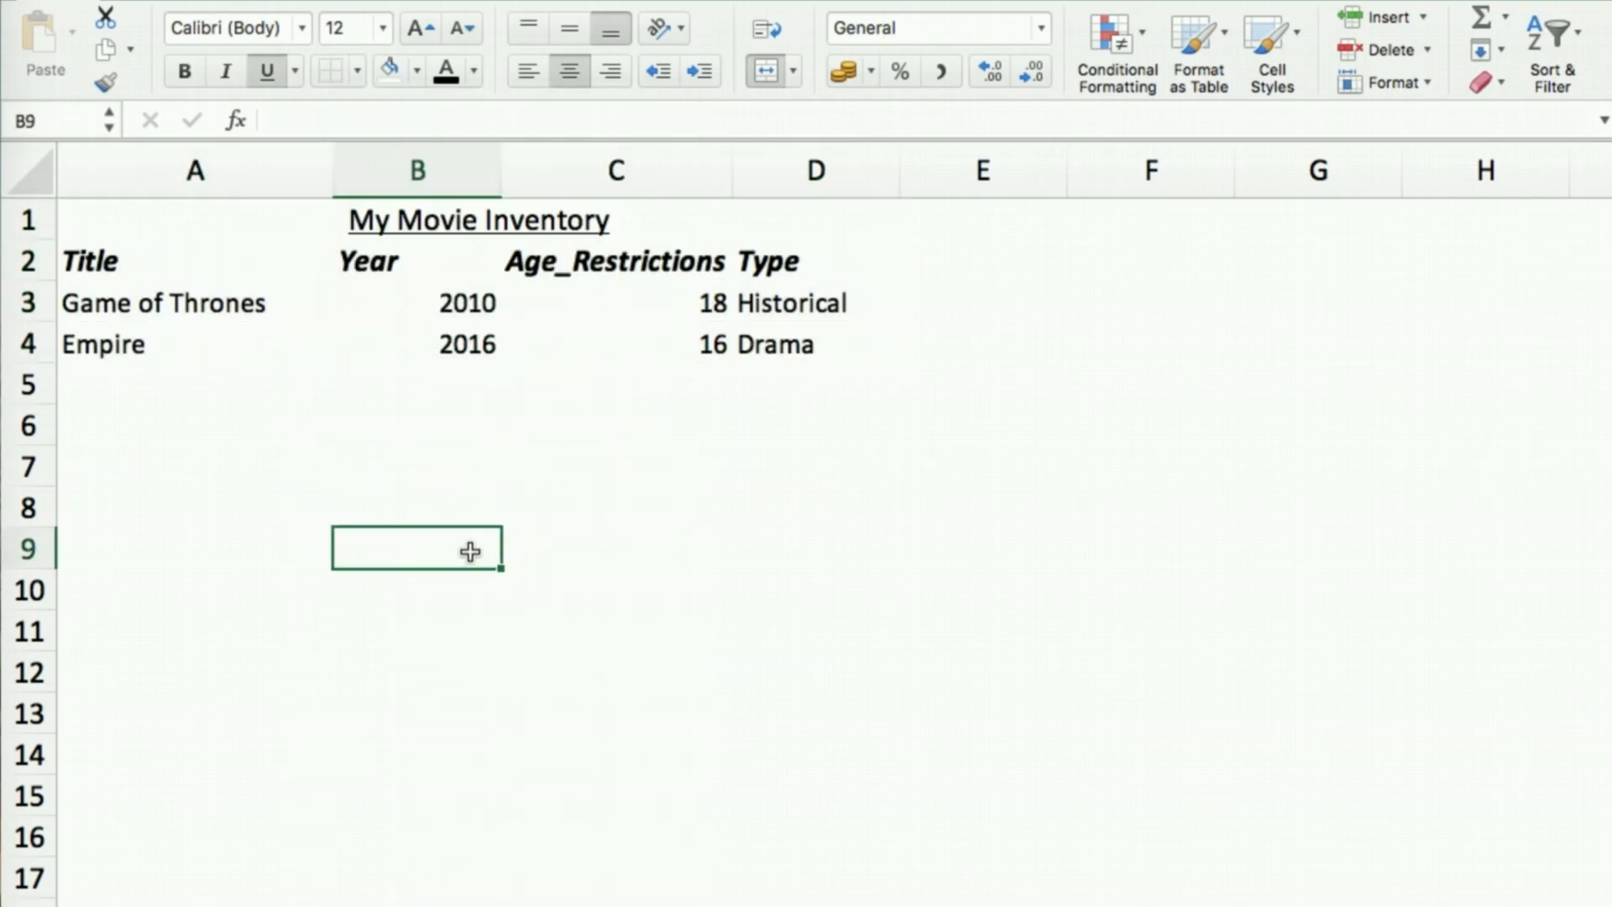
# Apply a Thick Box Border around A2:D4
pyautogui.click(99, 260)
pyautogui.keyDown('shift'); pyautogui.click(804, 347); pyautogui.keyUp('shift')
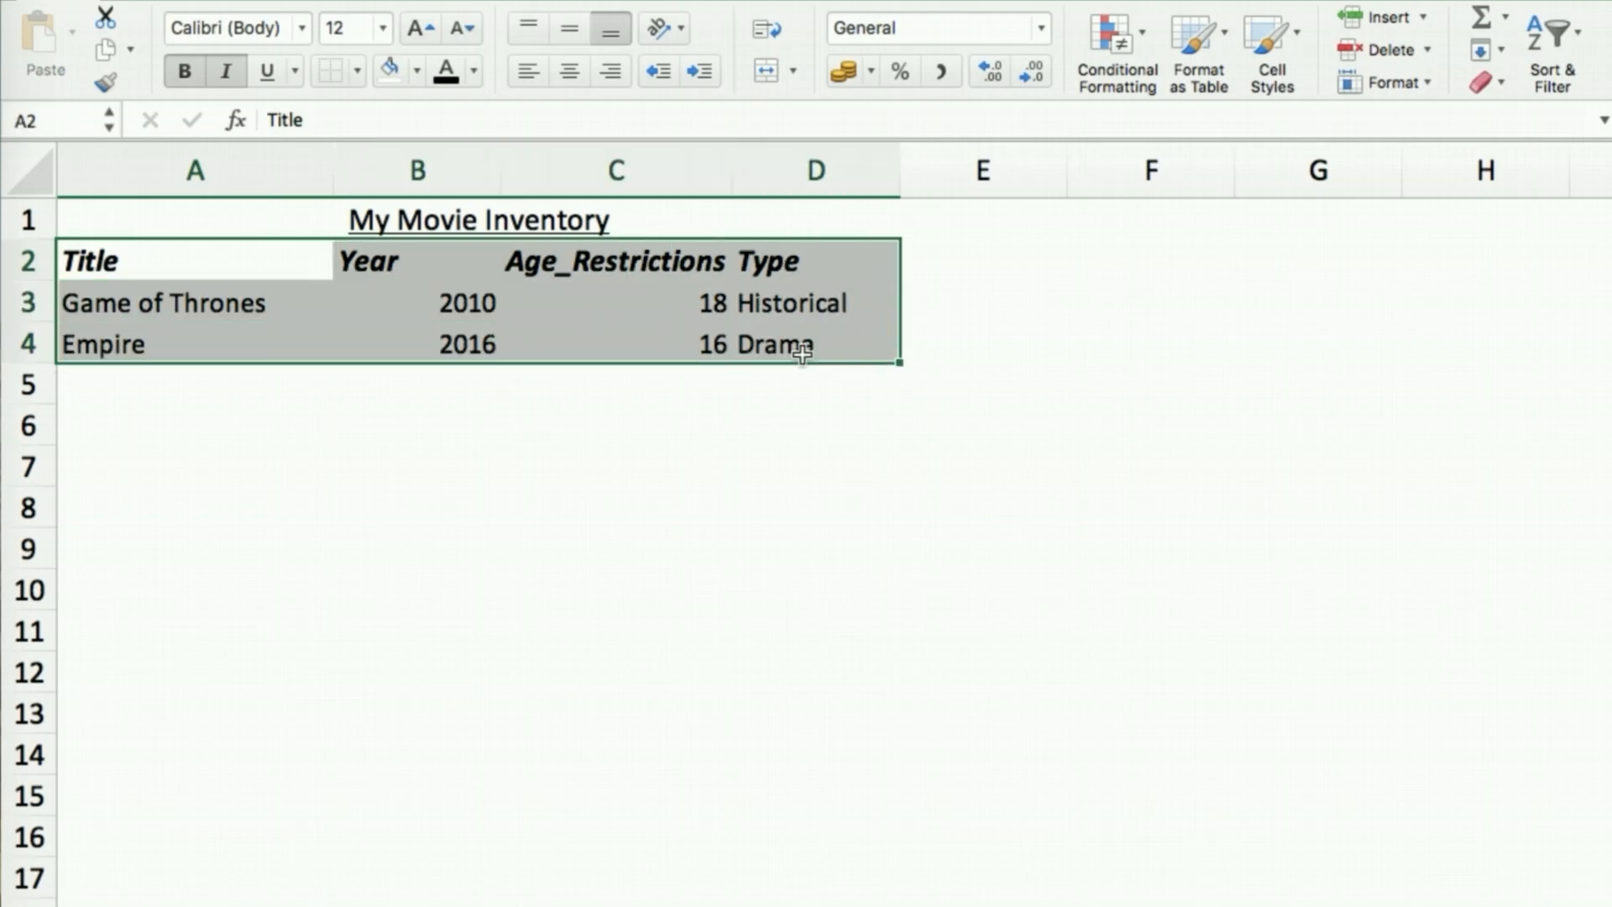
pyautogui.click(357, 71)
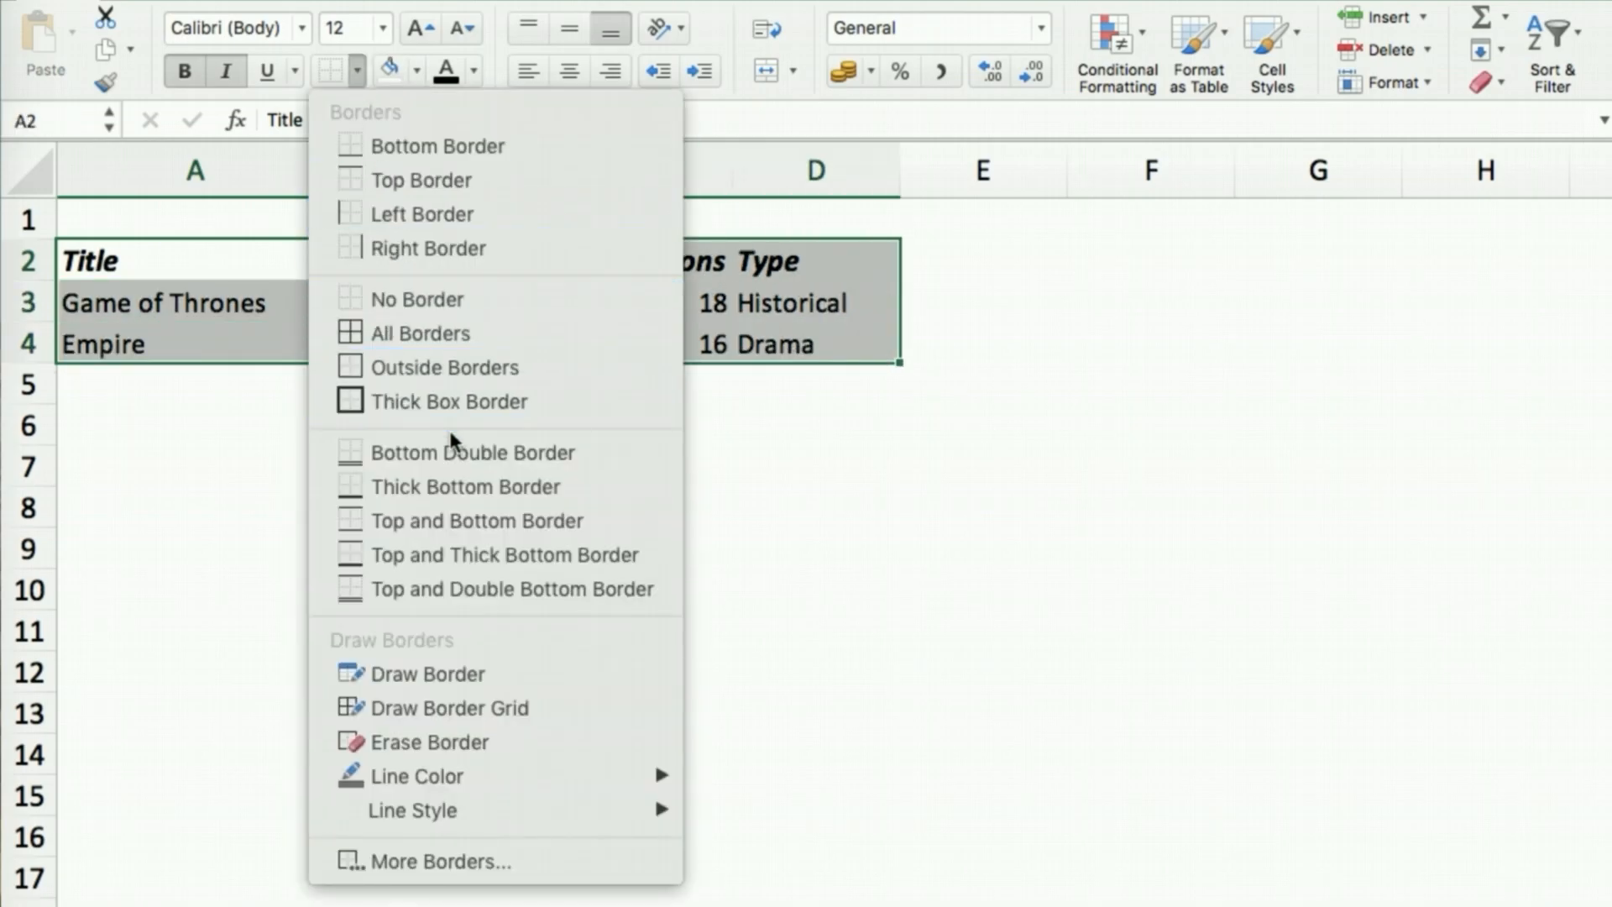
pyautogui.click(456, 401)
pyautogui.click(686, 527)
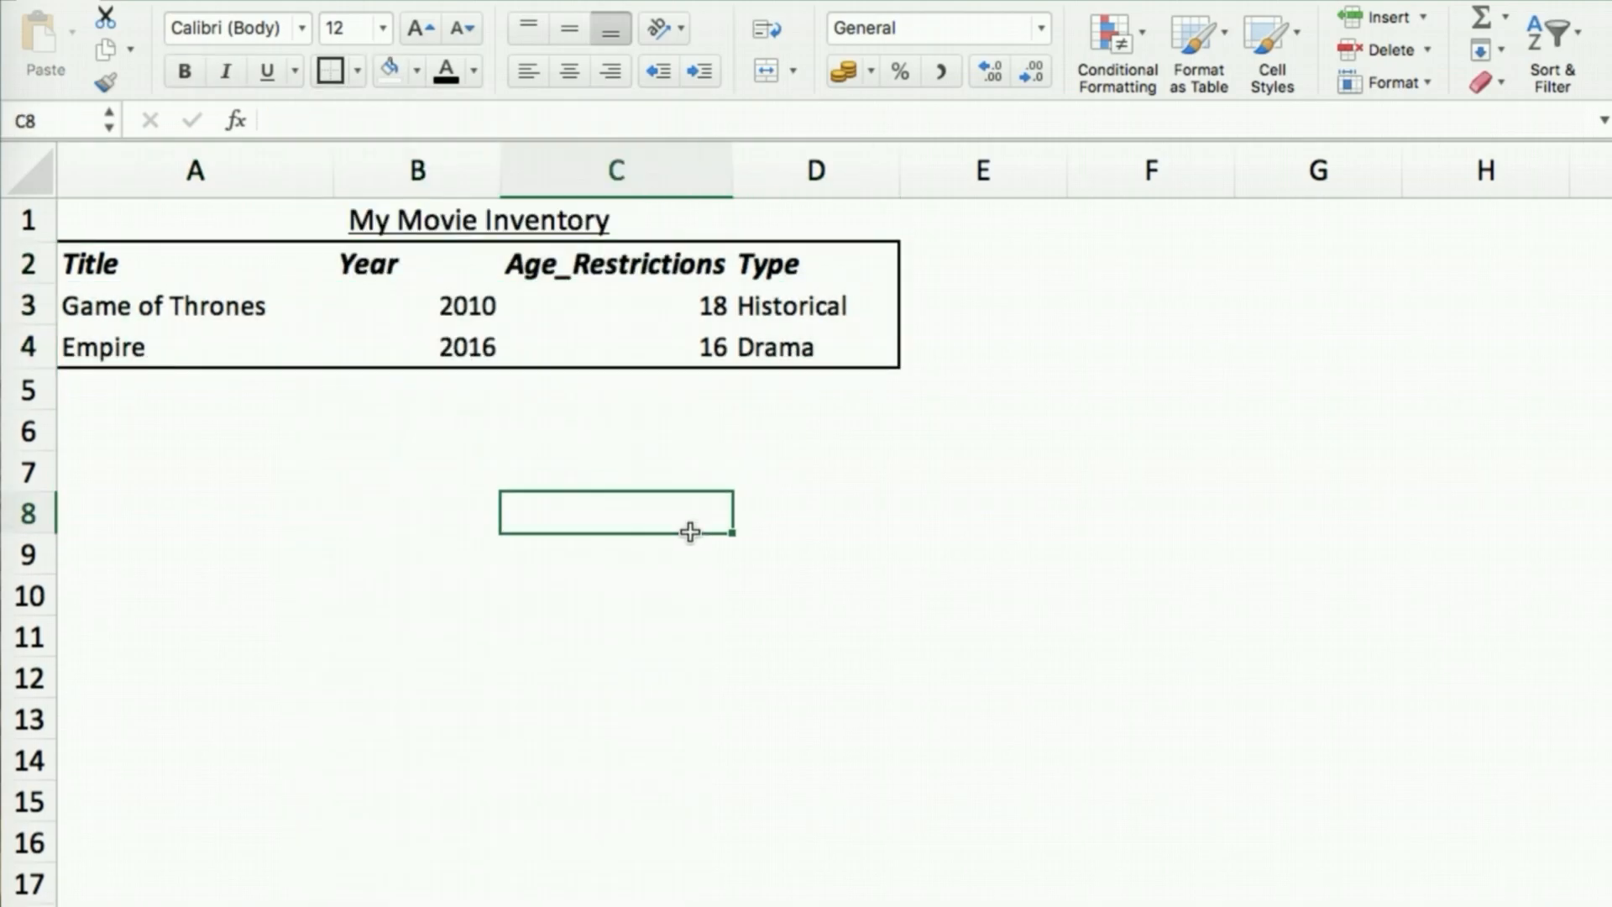